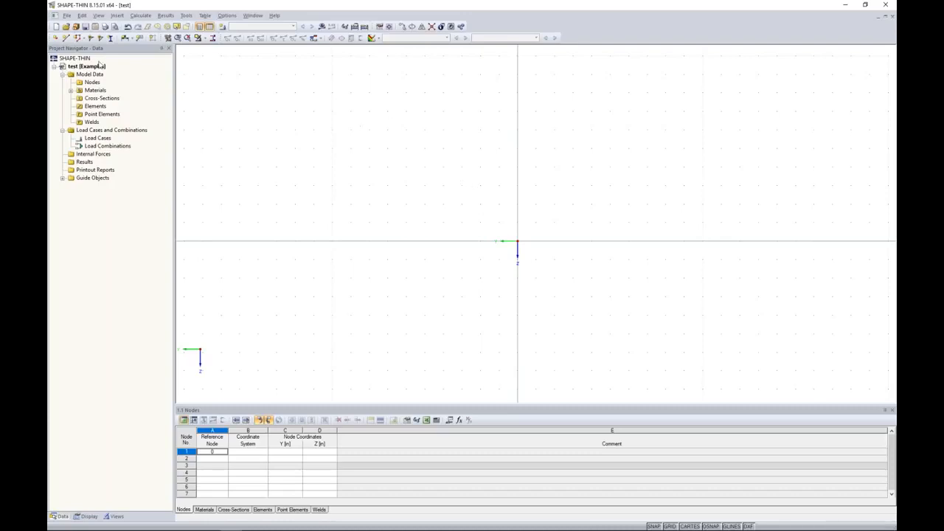
Start a new polyline element and set its thickness to 0.15 in
{"action": "left_click", "coordinate": [77, 39]}
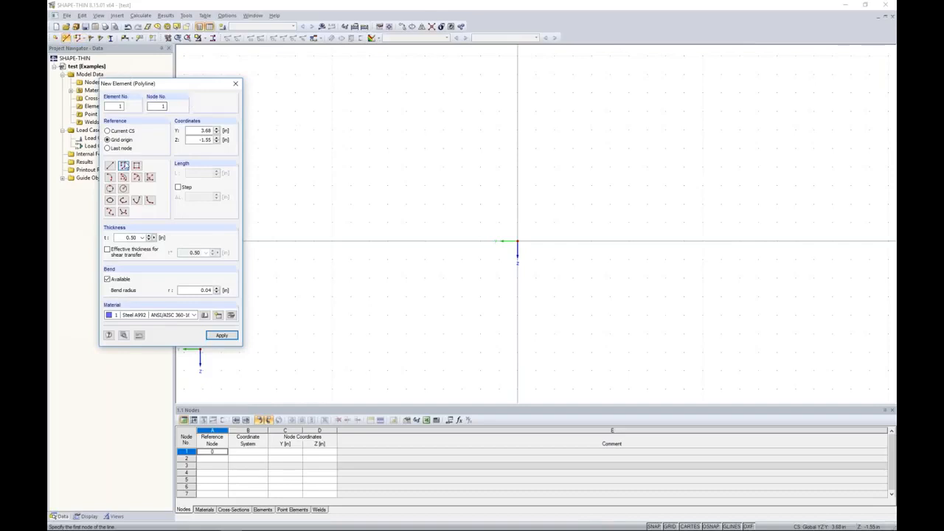
{"action": "double_click", "coordinate": [143, 237]}
{"action": "type", "text": "0.15"}
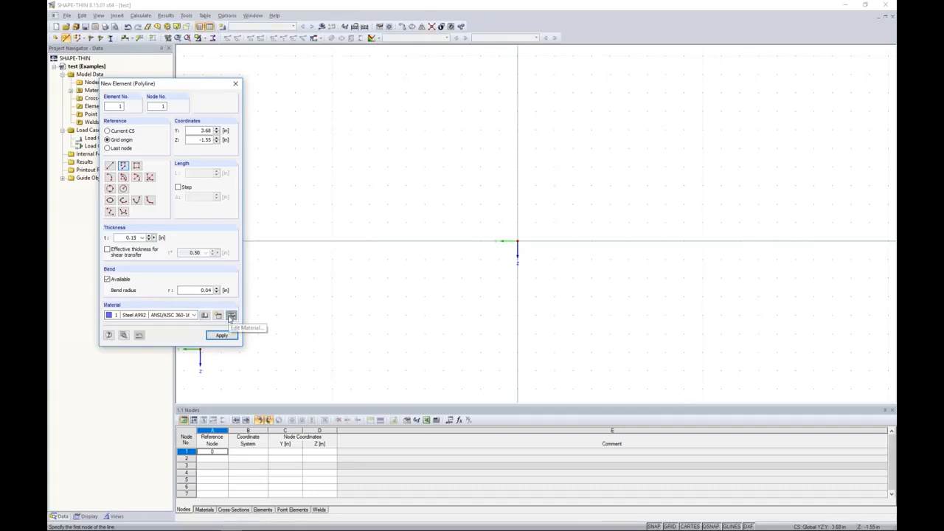
Import Aluminum 2014-T6, T6510, T6511-B221 (Extrusion) to ADM 2015 from the material library as the element material
{"action": "left_click", "coordinate": [230, 316]}
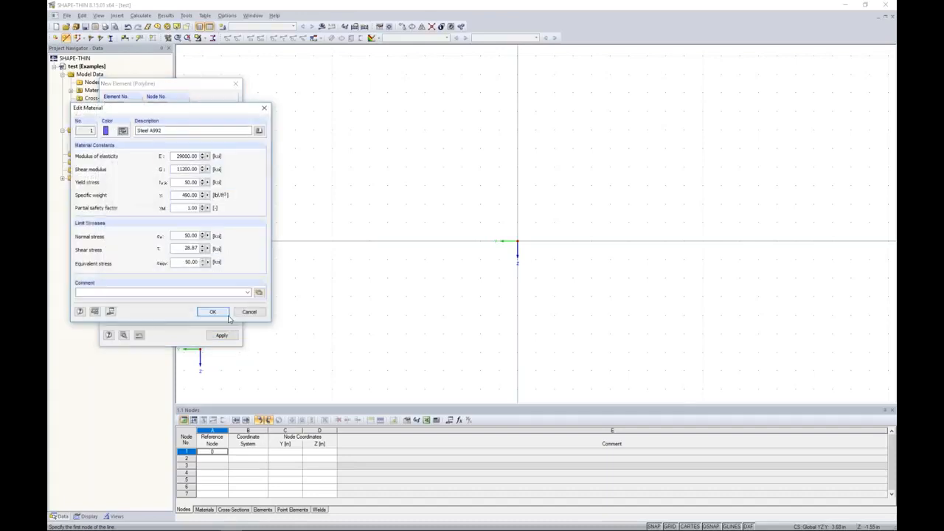
{"action": "left_click", "coordinate": [258, 132]}
{"action": "left_click_drag", "start_coordinate": [234, 35], "coordinate": [345, 73]}
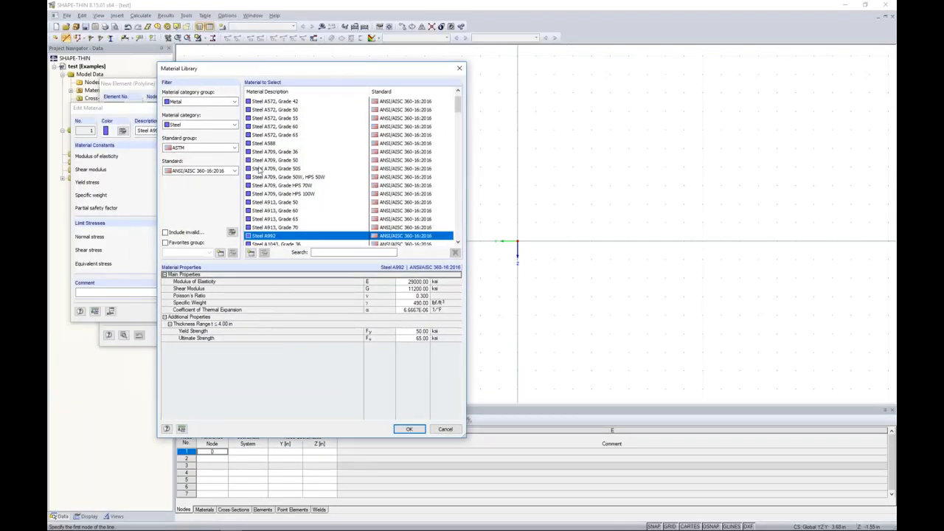
{"action": "left_click", "coordinate": [206, 126]}
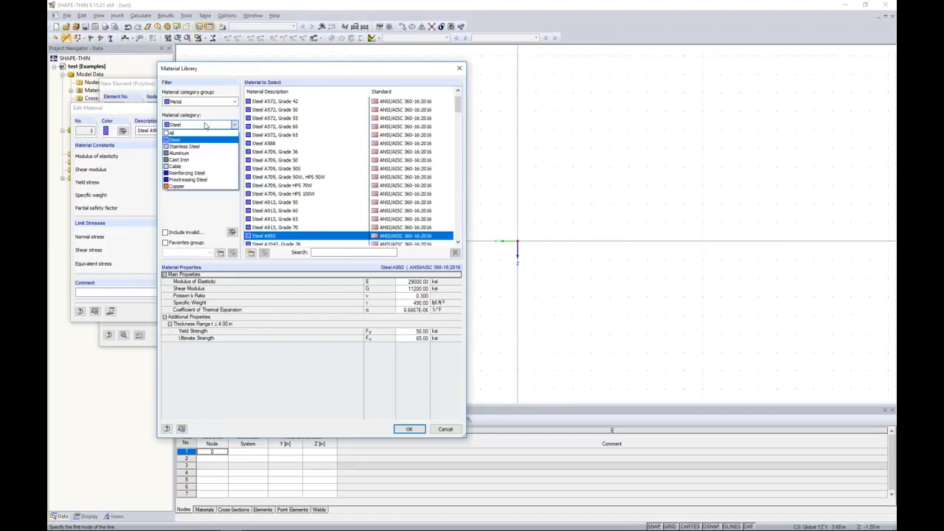
{"action": "left_click", "coordinate": [193, 154]}
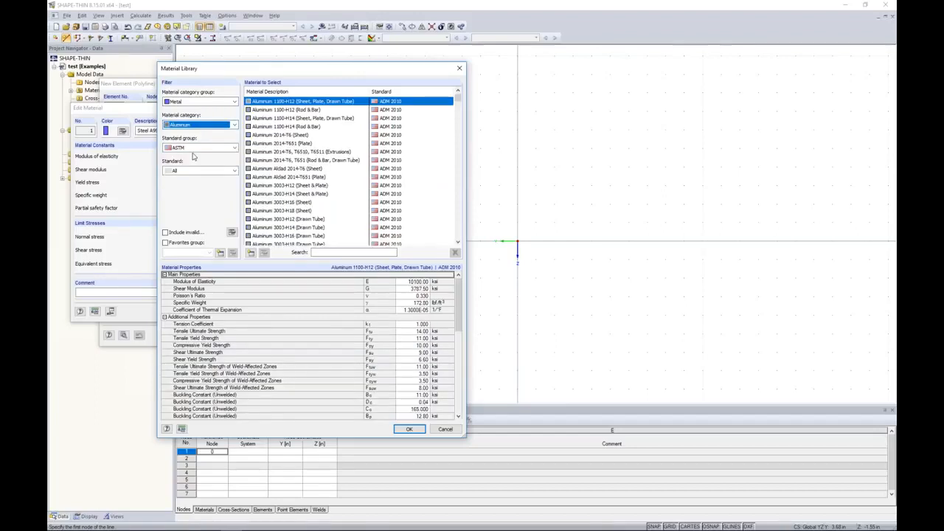
{"action": "left_click", "coordinate": [197, 149]}
{"action": "left_click", "coordinate": [188, 164]}
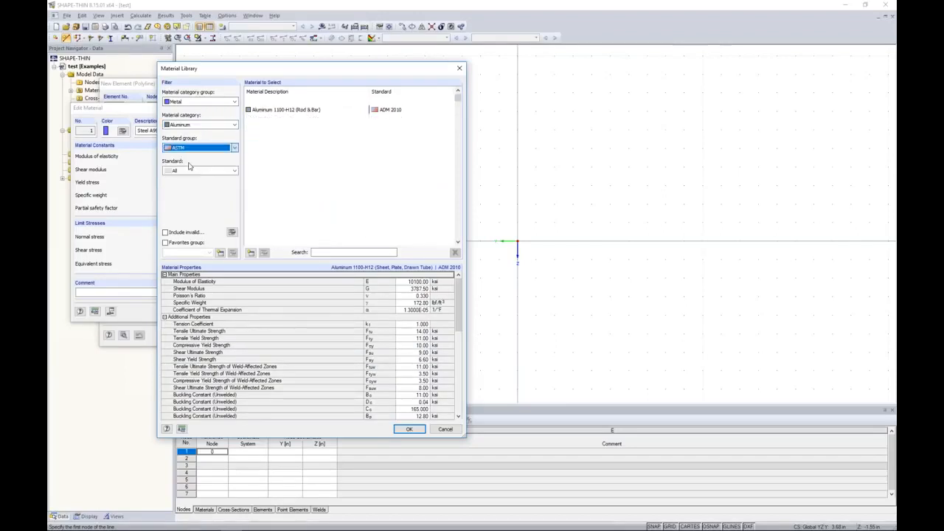
{"action": "left_click", "coordinate": [190, 170]}
{"action": "left_click", "coordinate": [179, 186]}
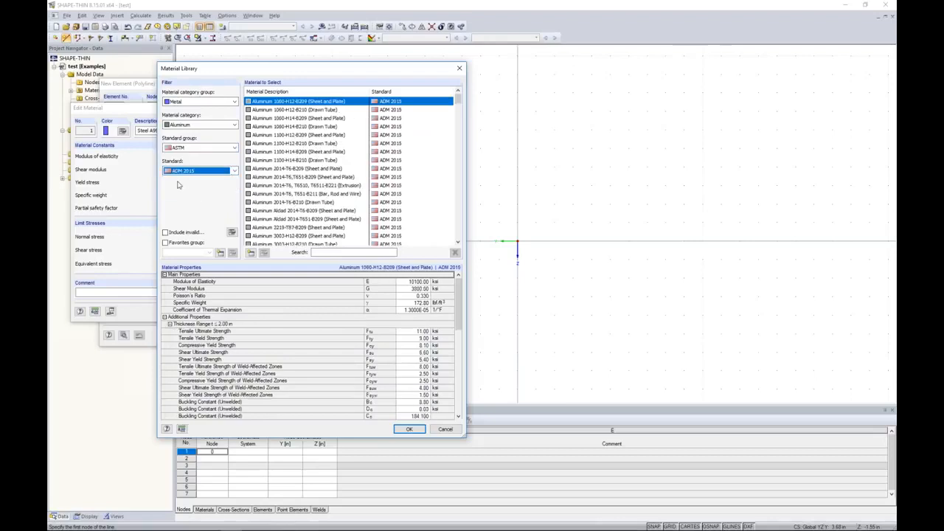
{"action": "mouse_move", "coordinate": [459, 108]}
{"action": "left_mouse_down"}
{"action": "mouse_move", "coordinate": [457, 181]}
{"action": "mouse_move", "coordinate": [441, 233]}
{"action": "mouse_move", "coordinate": [444, 97]}
{"action": "left_mouse_up"}
{"action": "left_click", "coordinate": [323, 187]}
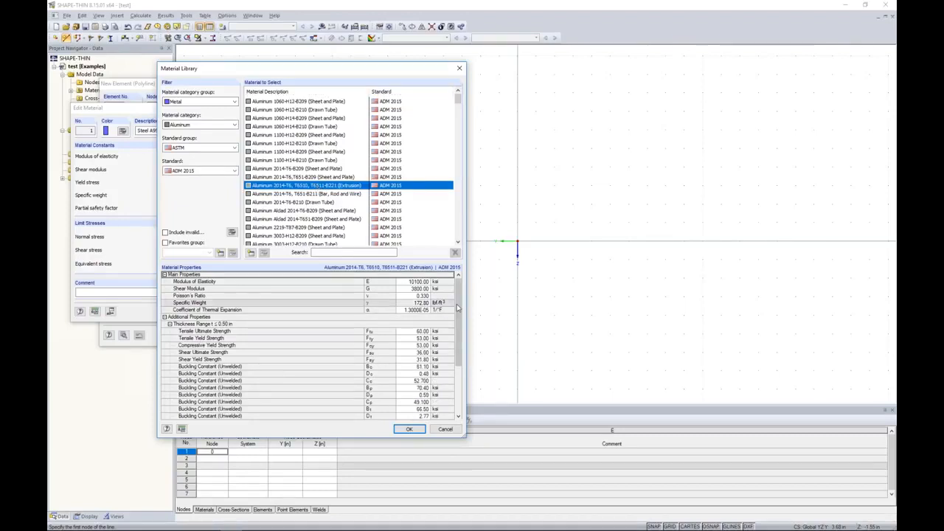
{"action": "scroll", "coordinate": [418, 408], "scroll_direction": "down", "scroll_amount": 4}
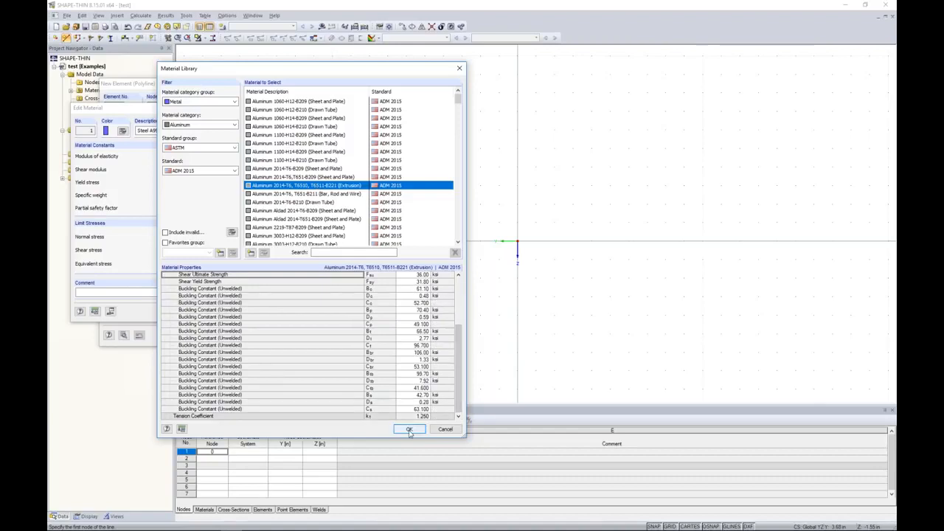
{"action": "left_click", "coordinate": [410, 429]}
{"action": "left_click", "coordinate": [223, 312]}
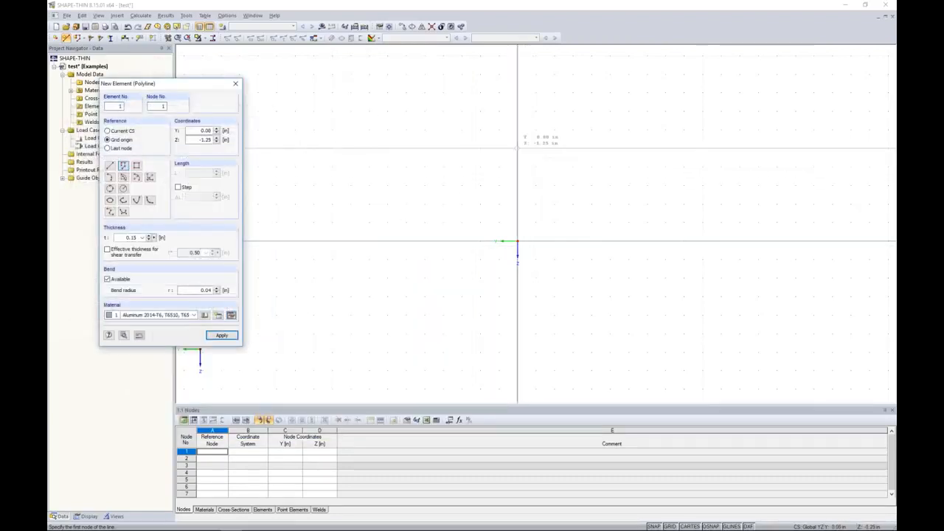
Draw the half profile as a polyline from (0, -1.50) through the inner channel, hooked lip and outer frame to (0, -1.75)
{"action": "middle_click_drag", "start_coordinate": [517, 129], "coordinate": [512, 192]}
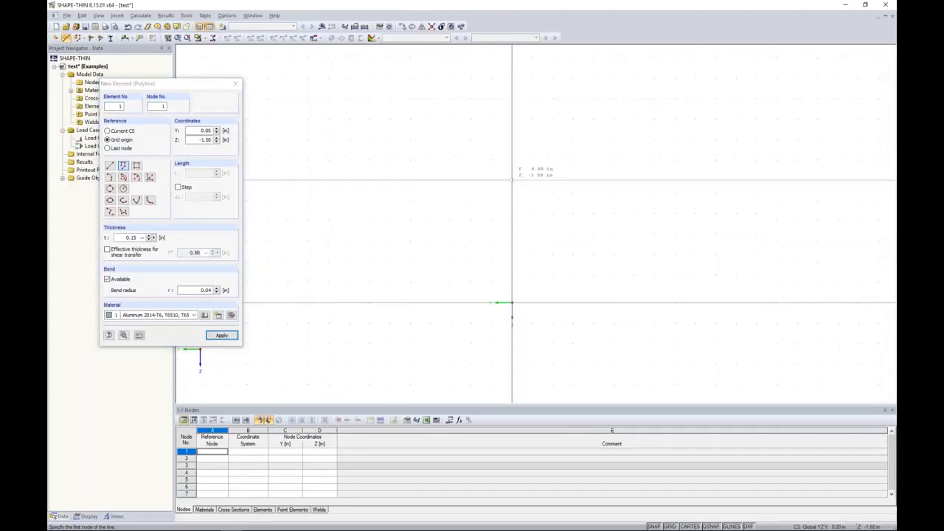
{"action": "left_click", "coordinate": [512, 179]}
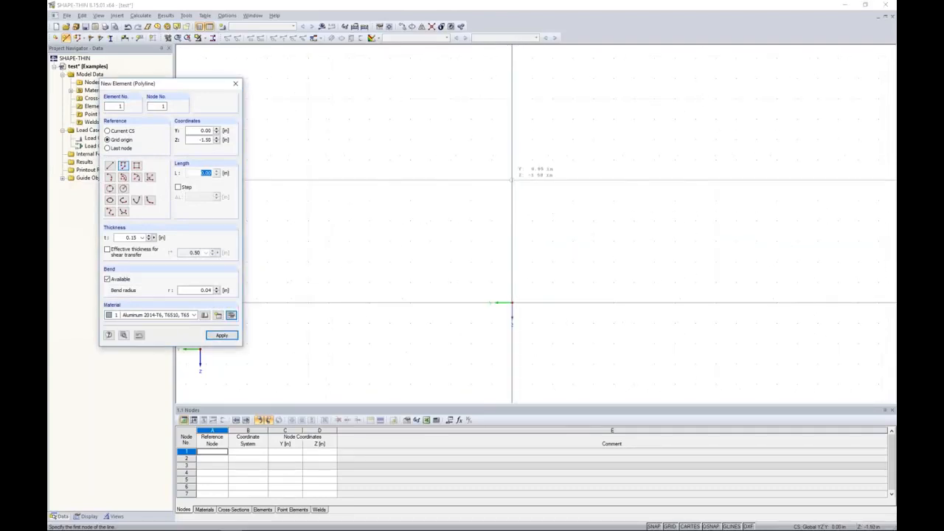
{"action": "left_click", "coordinate": [431, 180]}
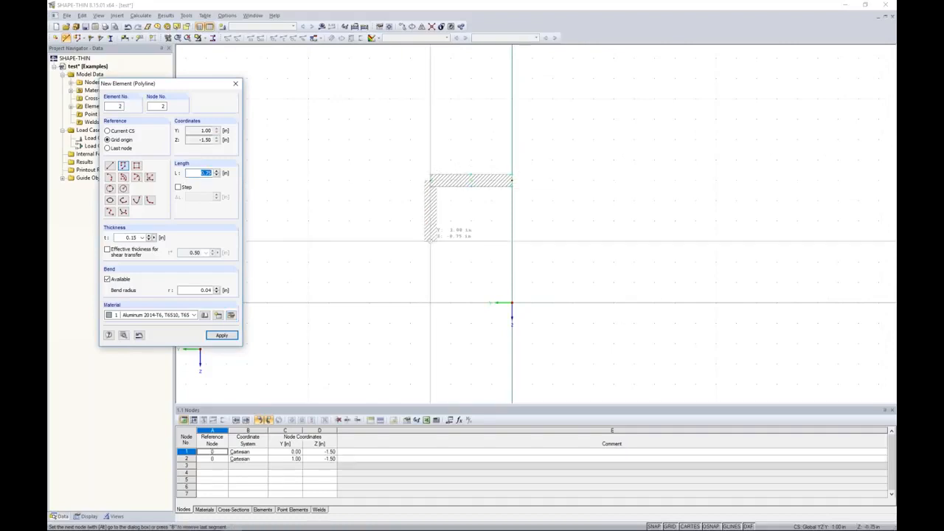
{"action": "left_click", "coordinate": [430, 282]}
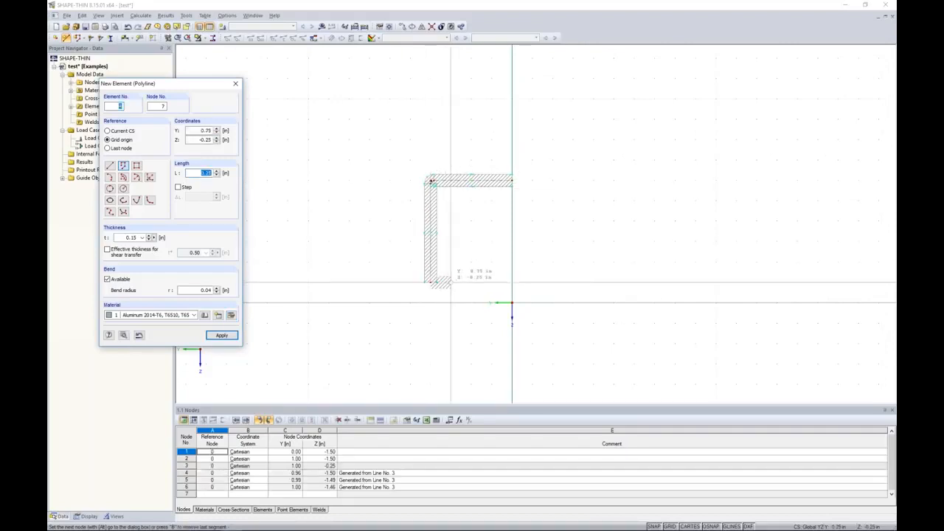
{"action": "left_click", "coordinate": [451, 303]}
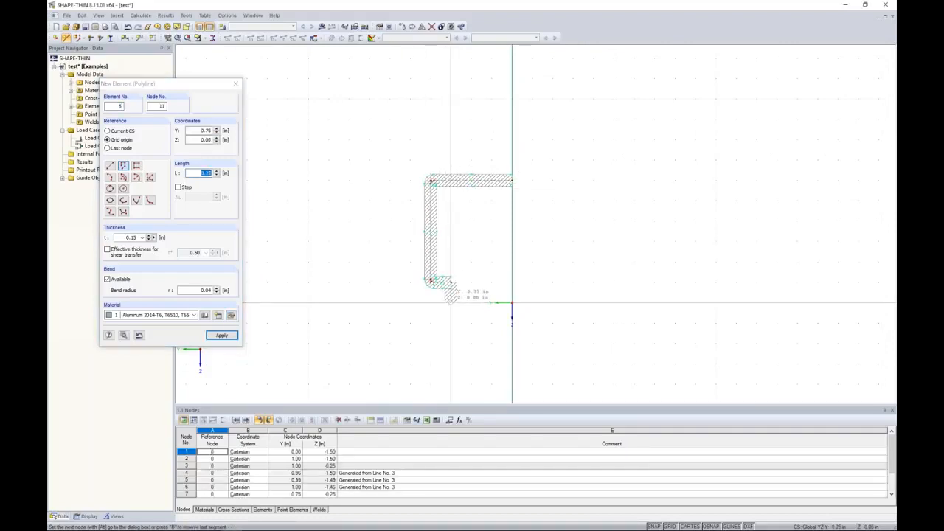
{"action": "left_click", "coordinate": [348, 303]}
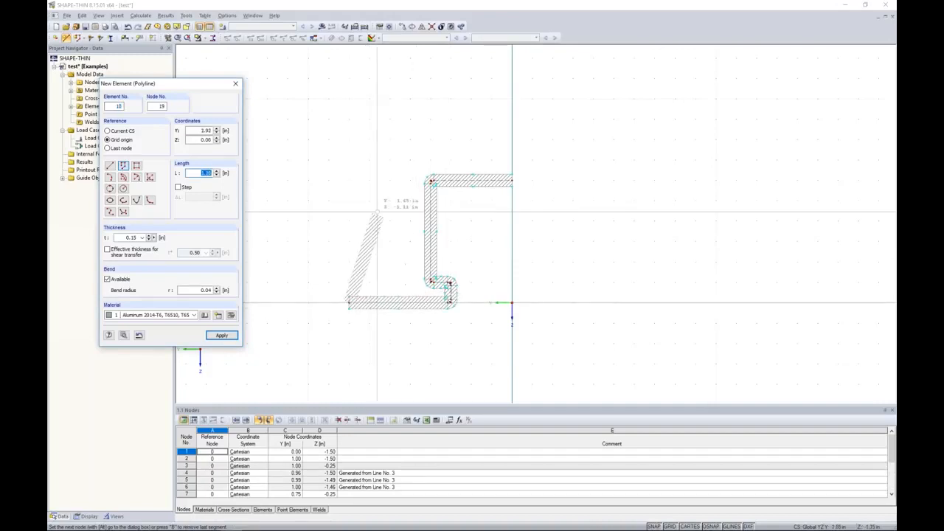
{"action": "left_click", "coordinate": [348, 139]}
{"action": "left_click", "coordinate": [512, 140]}
{"action": "right_click", "coordinate": [529, 146]}
{"action": "right_click", "coordinate": [528, 146]}
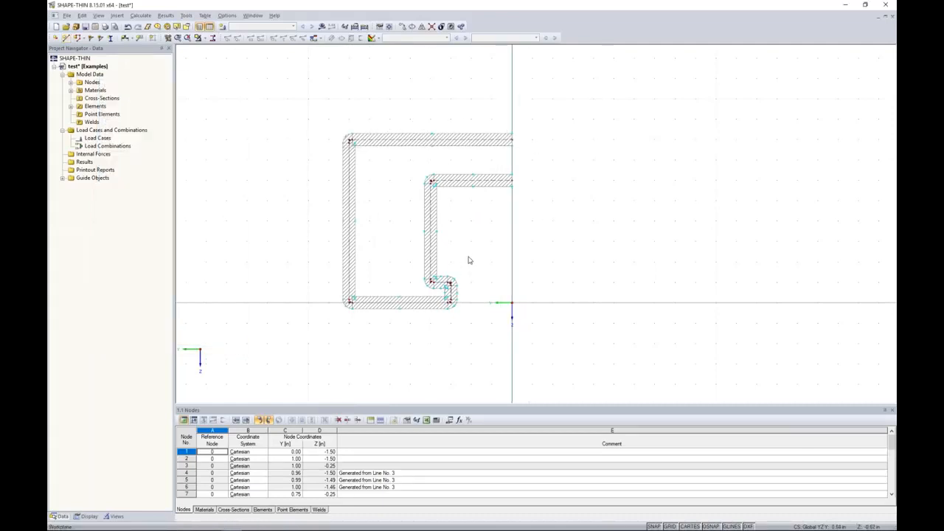
Select the whole half profile and mirror-copy it about the Z axis through the origin
{"action": "left_click_drag", "start_coordinate": [552, 359], "coordinate": [318, 108]}
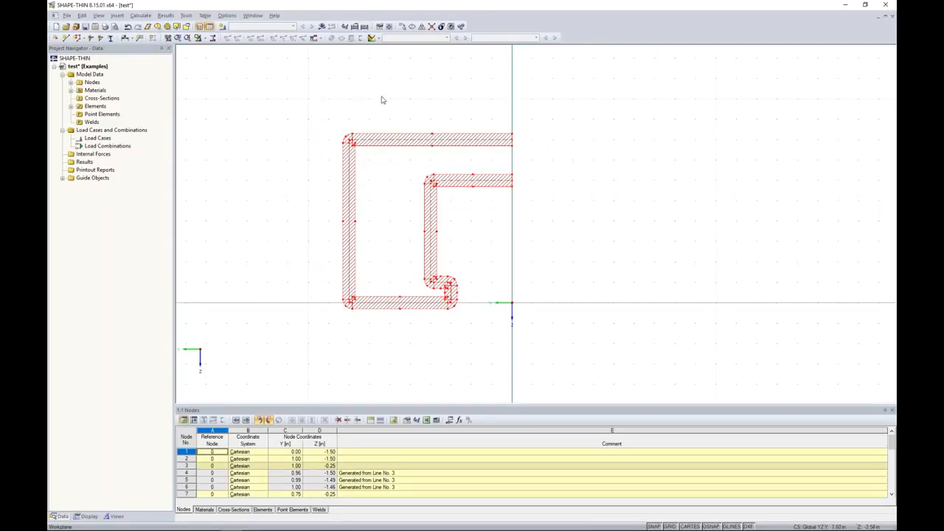
{"action": "left_click", "coordinate": [421, 28]}
{"action": "left_click_drag", "start_coordinate": [453, 162], "coordinate": [584, 135]}
{"action": "left_click", "coordinate": [464, 155]}
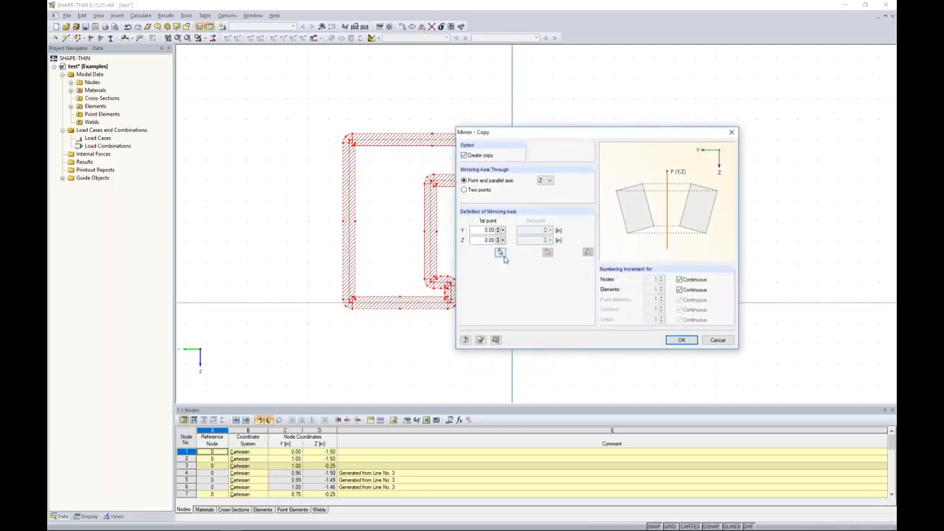
{"action": "left_click", "coordinate": [682, 340]}
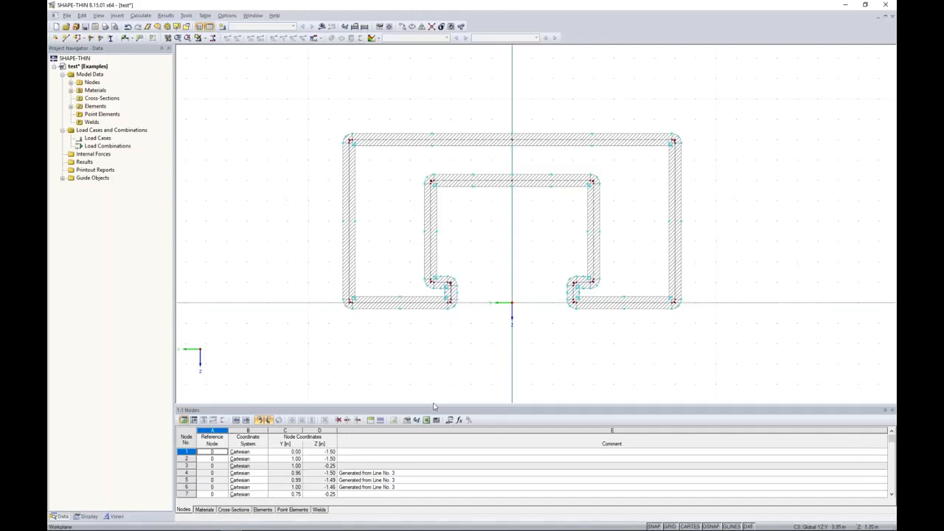
Open the materials table and review the assigned aluminum's library properties without changing them
{"action": "middle_click_drag", "start_coordinate": [455, 364], "coordinate": [454, 308]}
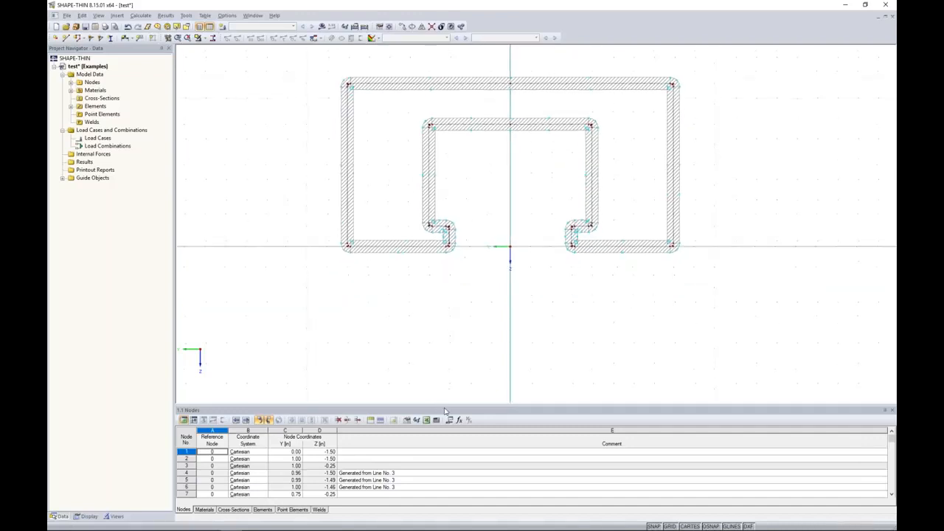
{"action": "left_click_drag", "start_coordinate": [445, 410], "coordinate": [453, 328]}
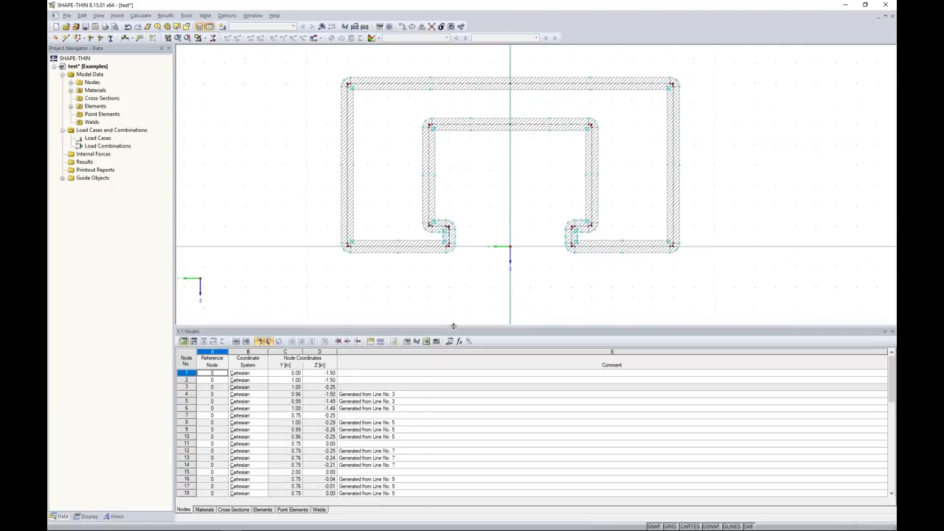
{"action": "left_click", "coordinate": [205, 510]}
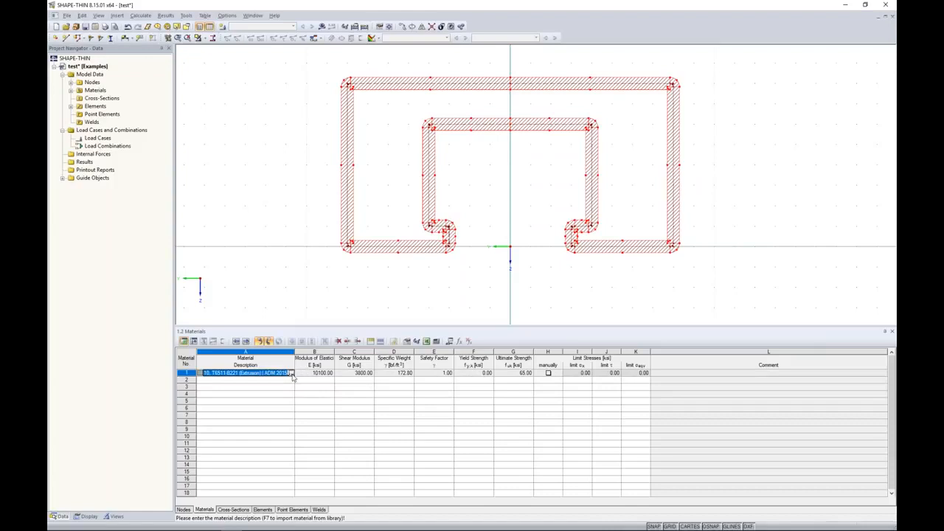
{"action": "left_click", "coordinate": [292, 373]}
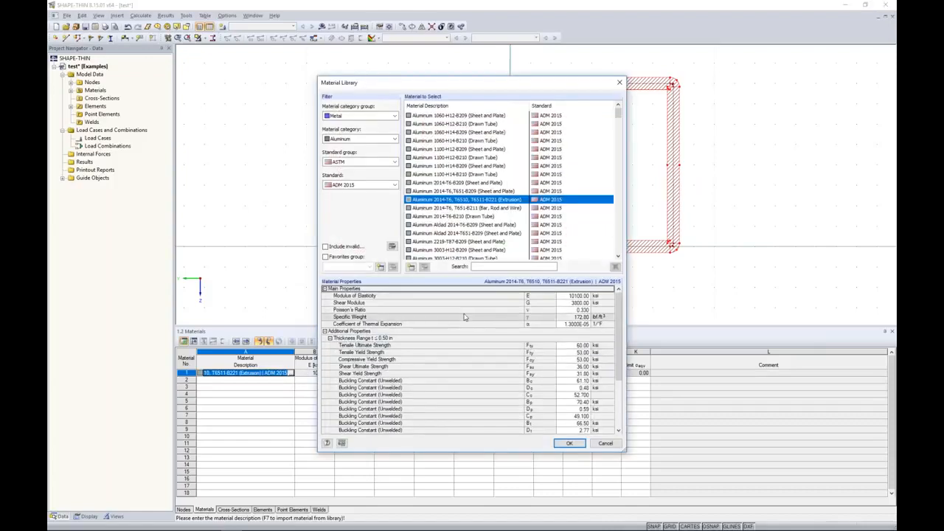
{"action": "scroll", "coordinate": [461, 319], "scroll_direction": "down", "scroll_amount": 1}
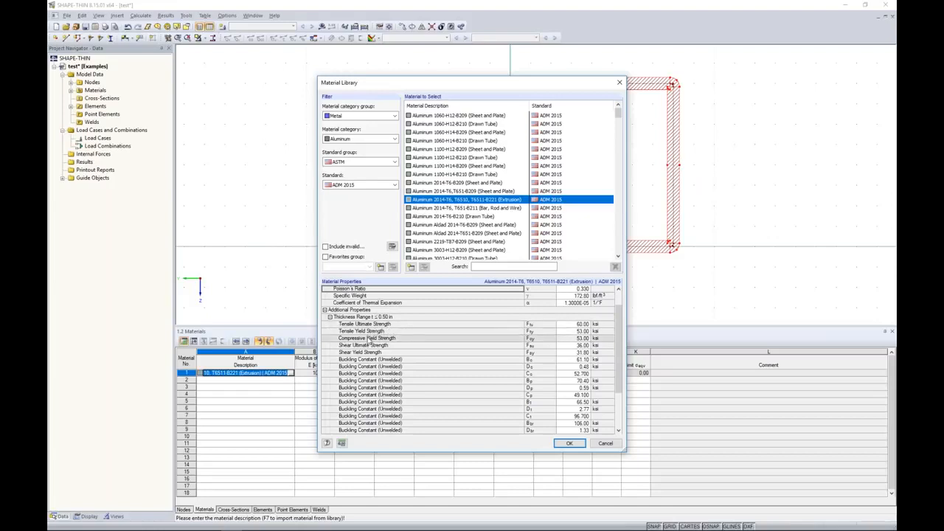
{"action": "left_click", "coordinate": [607, 443]}
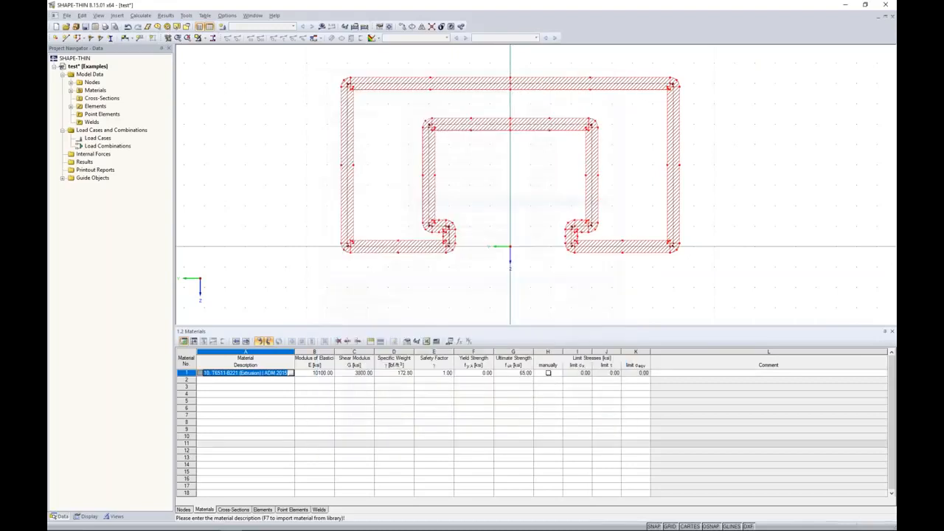
Set the material's yield strength to 35 ksi and ultimate strength to 40 ksi
{"action": "left_click", "coordinate": [478, 374]}
{"action": "type", "text": "35"}
{"action": "key", "text": "BackSpace"}
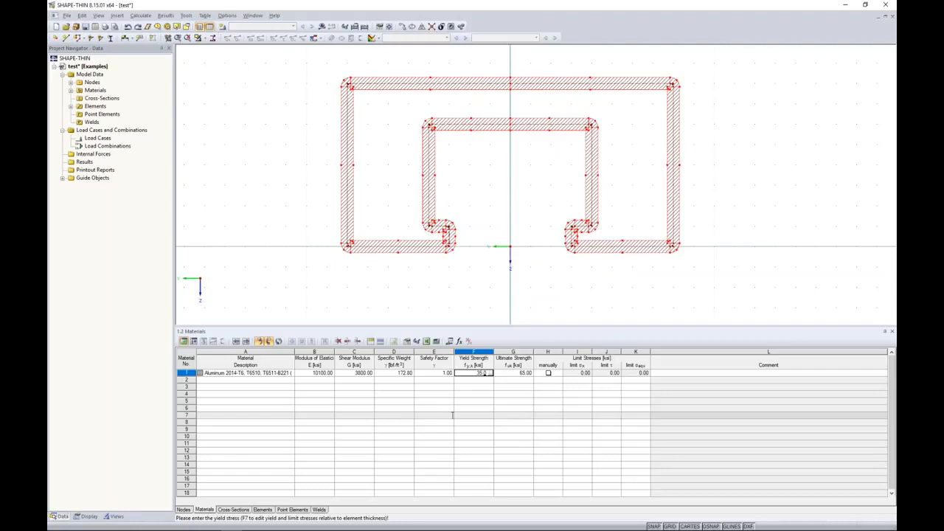
{"action": "key", "text": "Tab"}
{"action": "type", "text": "40"}
{"action": "key", "text": "Tab"}
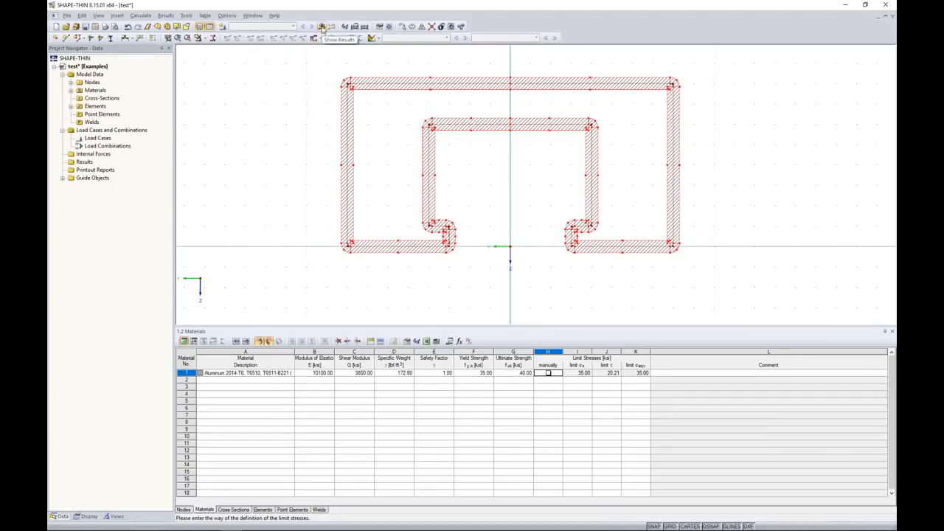
Run the cross-section calculation and review the section properties table
{"action": "left_click", "coordinate": [323, 29]}
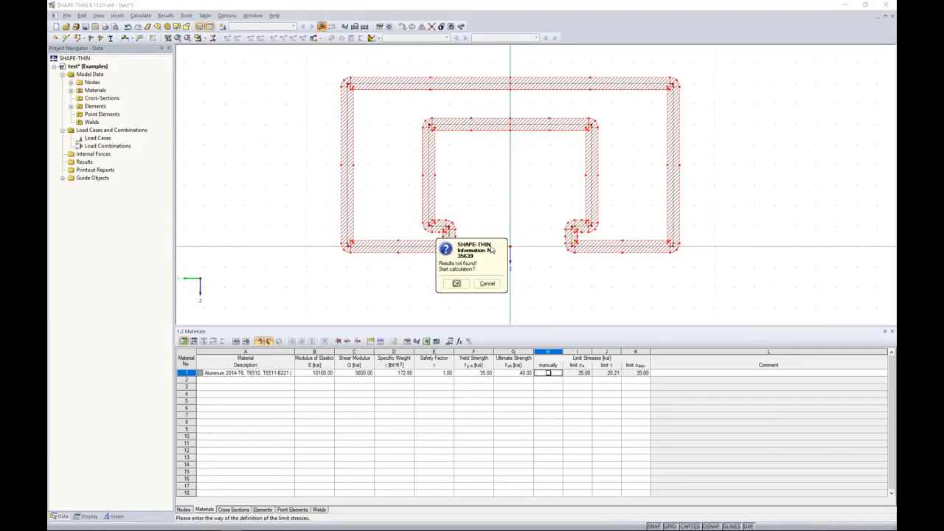
{"action": "left_click", "coordinate": [457, 283]}
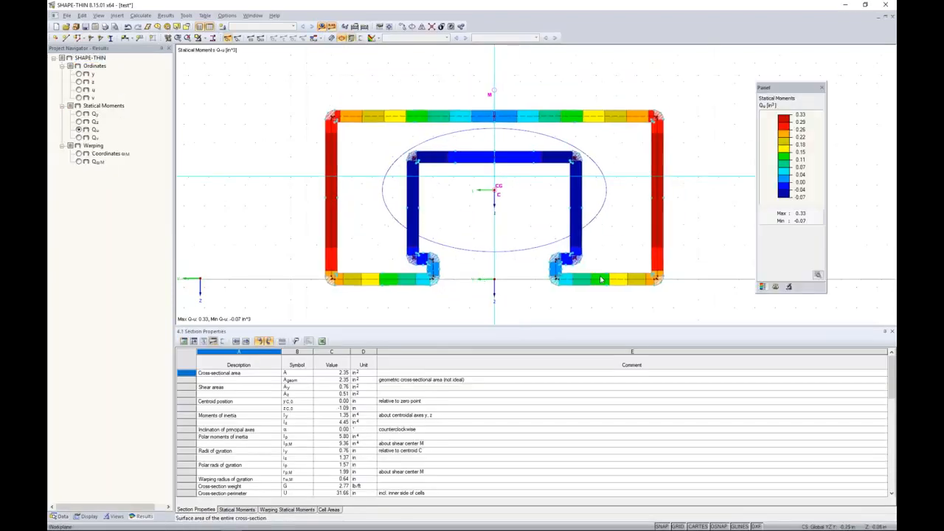
{"action": "left_click_drag", "start_coordinate": [390, 329], "coordinate": [390, 302]}
{"action": "scroll", "coordinate": [338, 377], "scroll_direction": "down", "scroll_amount": 10}
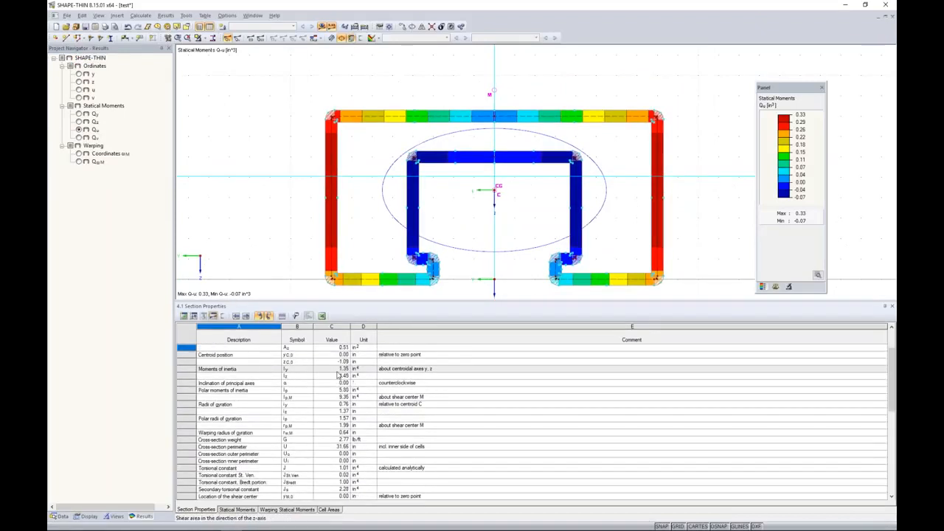
{"action": "scroll", "coordinate": [339, 376], "scroll_direction": "down", "scroll_amount": 1}
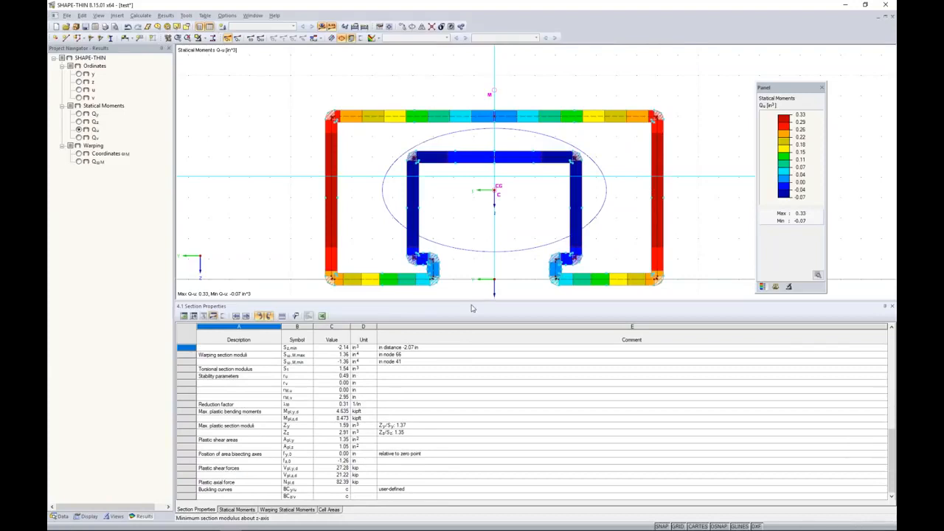
Save the model and switch to the RFEM window
{"action": "left_click", "coordinate": [85, 27]}
{"action": "key", "text": "super+Tab"}
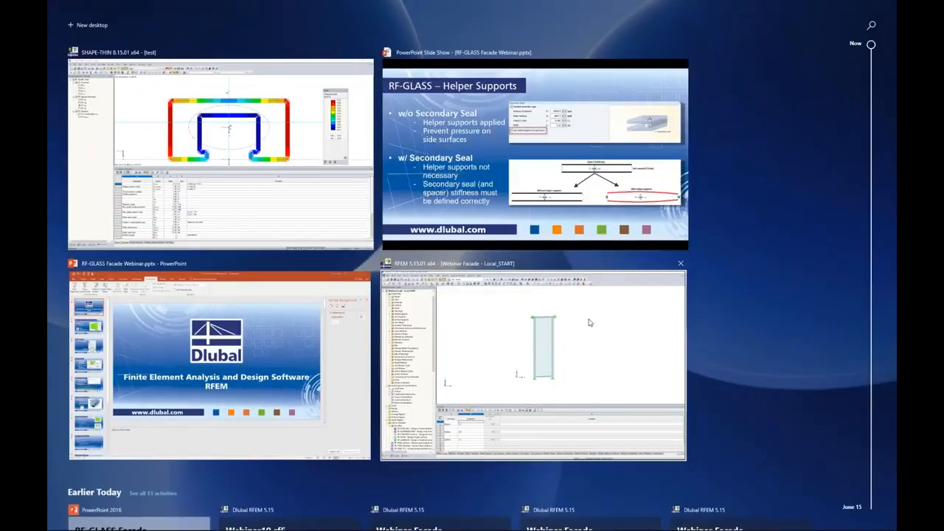
{"action": "left_click", "coordinate": [590, 322]}
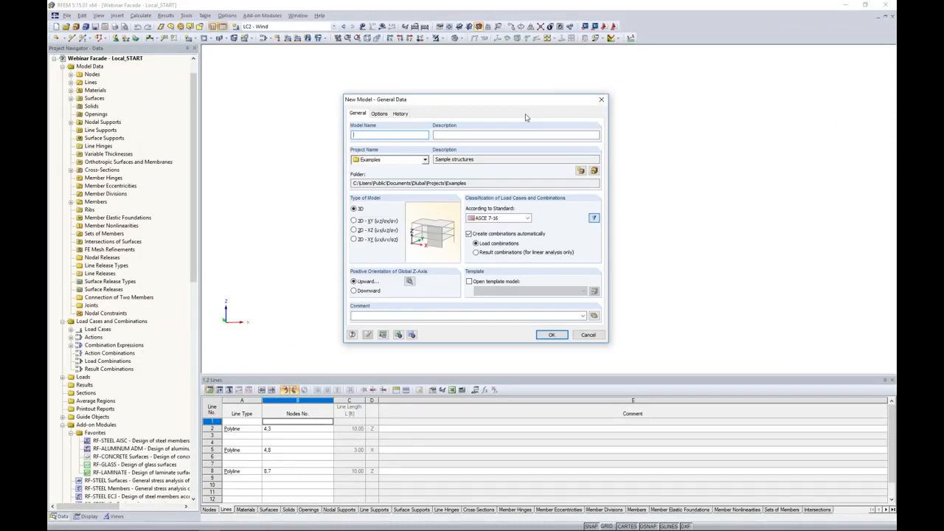
Create a new model named Webinar in the Examples project, keeping the ASCE 7-16 standard and automatic load combinations
{"action": "type", "text": "Web"}
{"action": "left_click", "coordinate": [519, 218]}
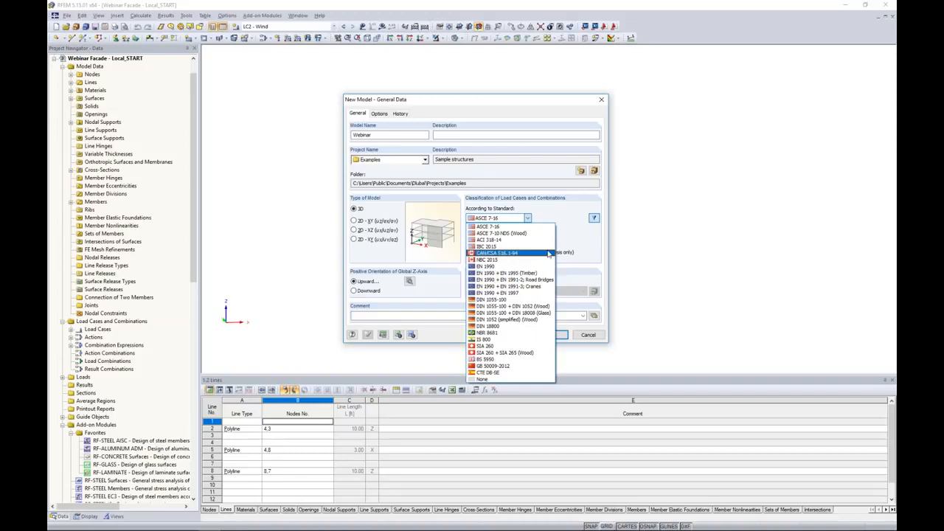
{"action": "left_click", "coordinate": [574, 238]}
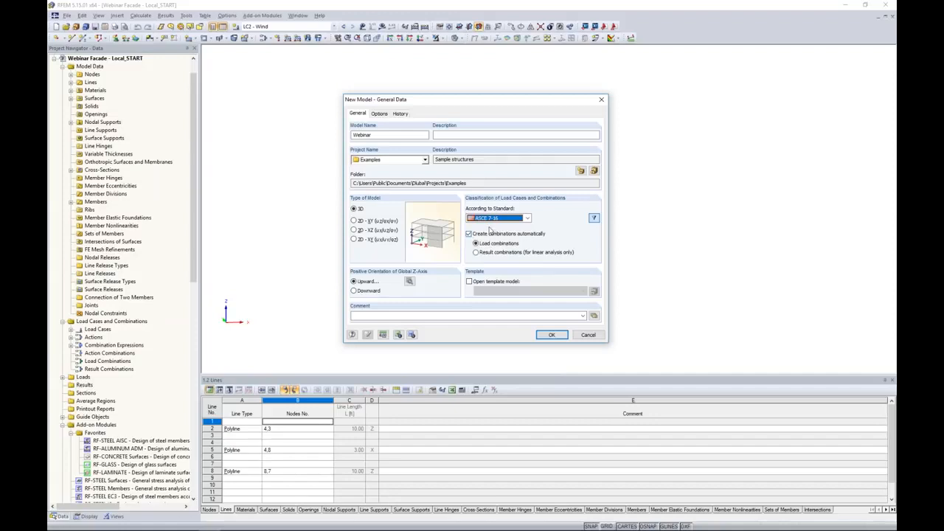
{"action": "left_click", "coordinate": [470, 234]}
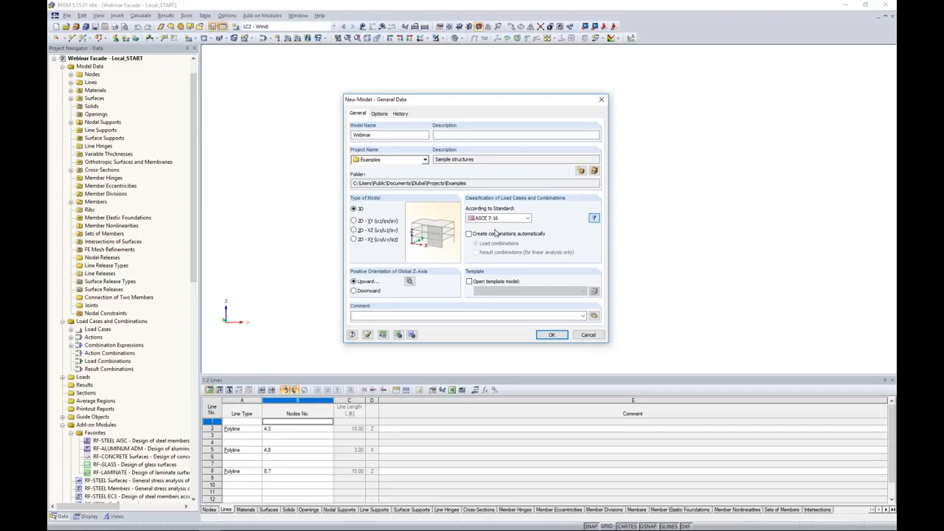
{"action": "left_click", "coordinate": [470, 234]}
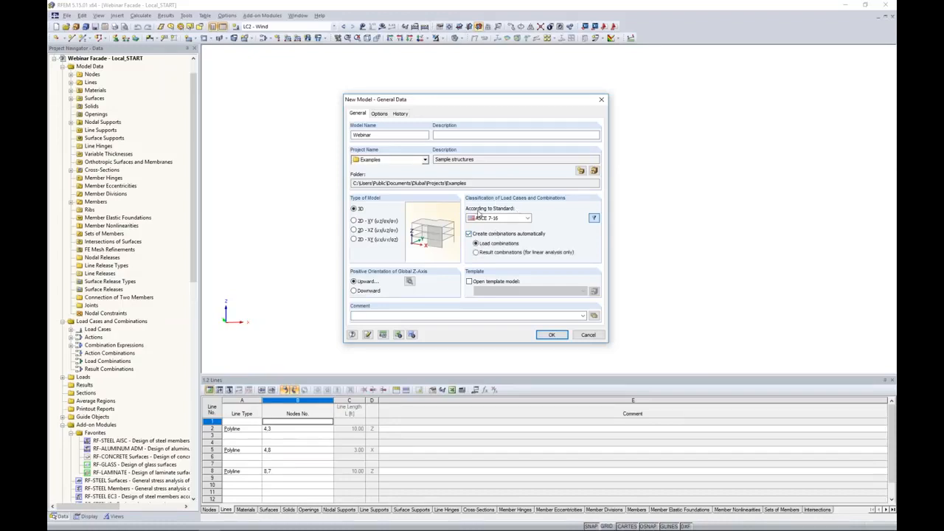
{"action": "left_click", "coordinate": [552, 334]}
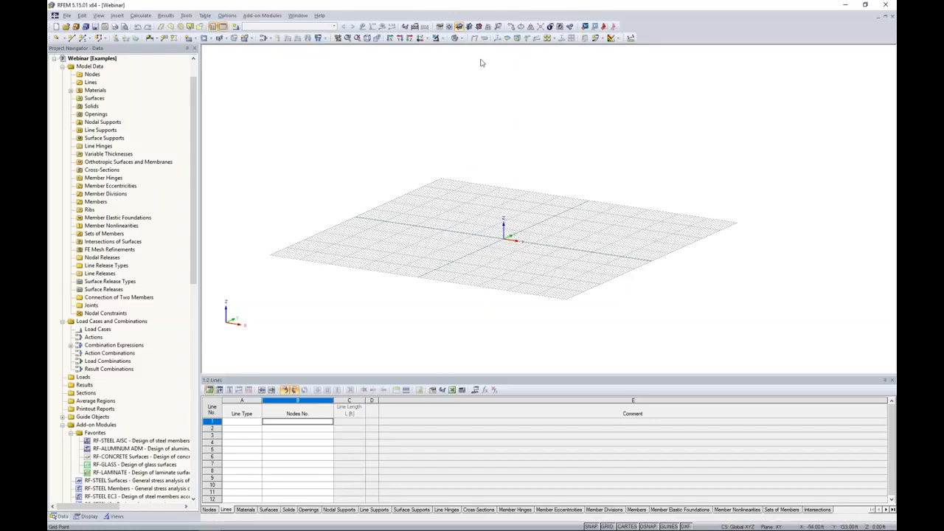
Start a new single member and import the saved SHAPE-THIN cross-section as its start cross-section, overwriting the existing one
{"action": "left_click", "coordinate": [479, 26]}
{"action": "middle_click_drag", "start_coordinate": [415, 262], "coordinate": [646, 242], "text": "ctrl"}
{"action": "scroll", "coordinate": [516, 254], "scroll_direction": "up", "scroll_amount": 5}
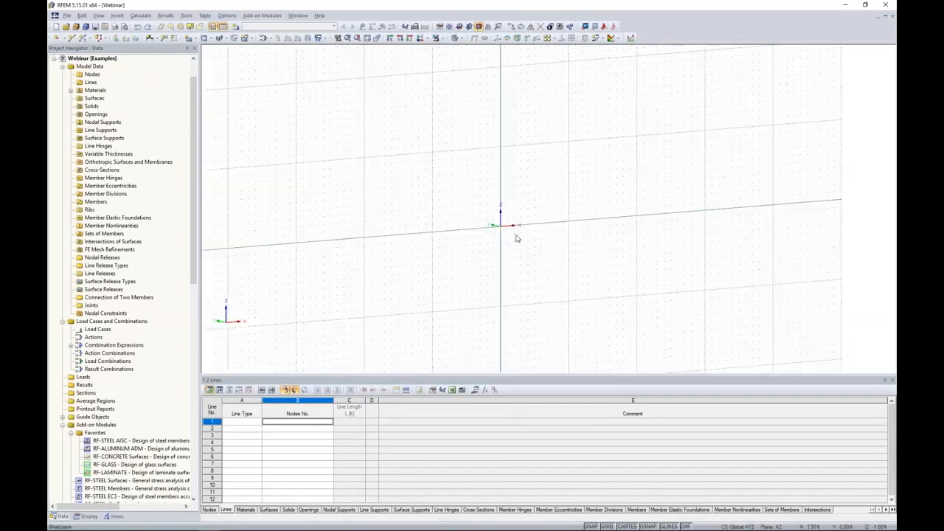
{"action": "scroll", "coordinate": [480, 225], "scroll_direction": "up", "scroll_amount": 1}
{"action": "middle_click_drag", "start_coordinate": [481, 221], "coordinate": [455, 248]}
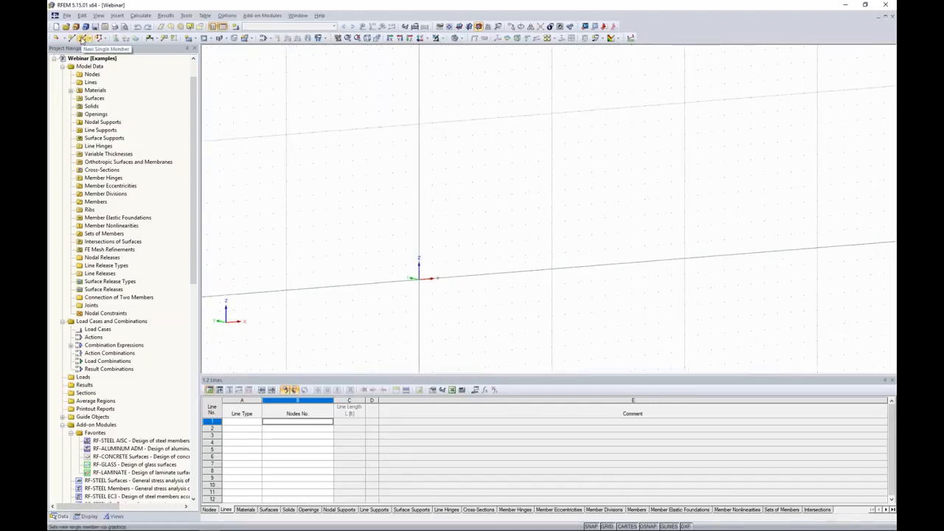
{"action": "left_click", "coordinate": [85, 38]}
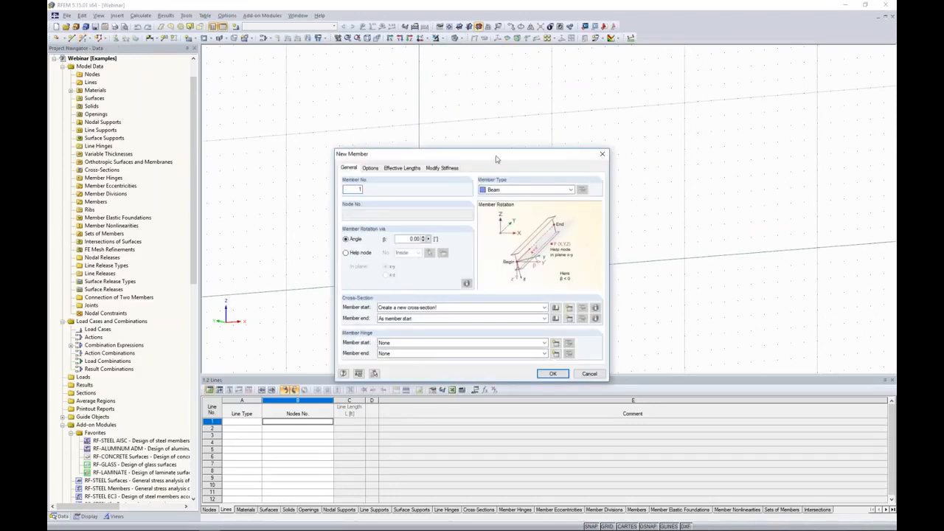
{"action": "left_click_drag", "start_coordinate": [505, 151], "coordinate": [514, 141]}
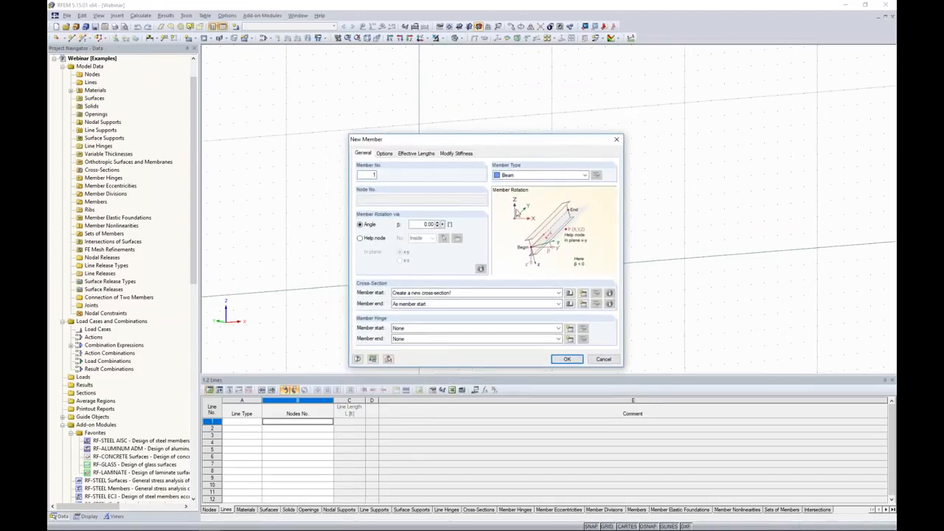
{"action": "left_click", "coordinate": [570, 294]}
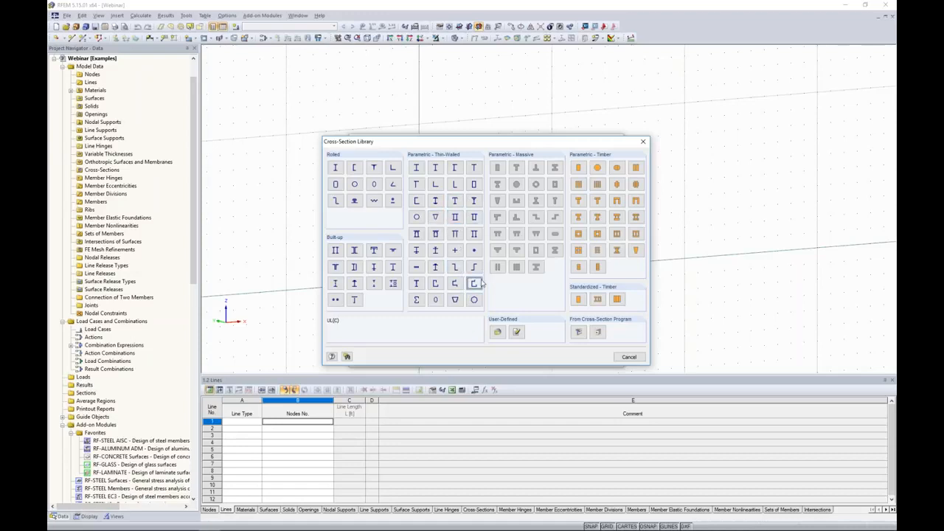
{"action": "left_click", "coordinate": [579, 333]}
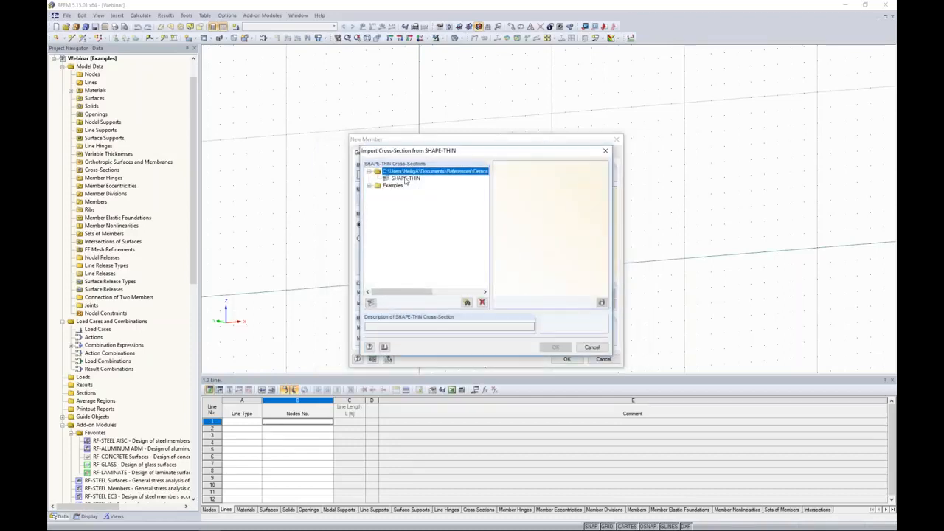
{"action": "left_click", "coordinate": [406, 179]}
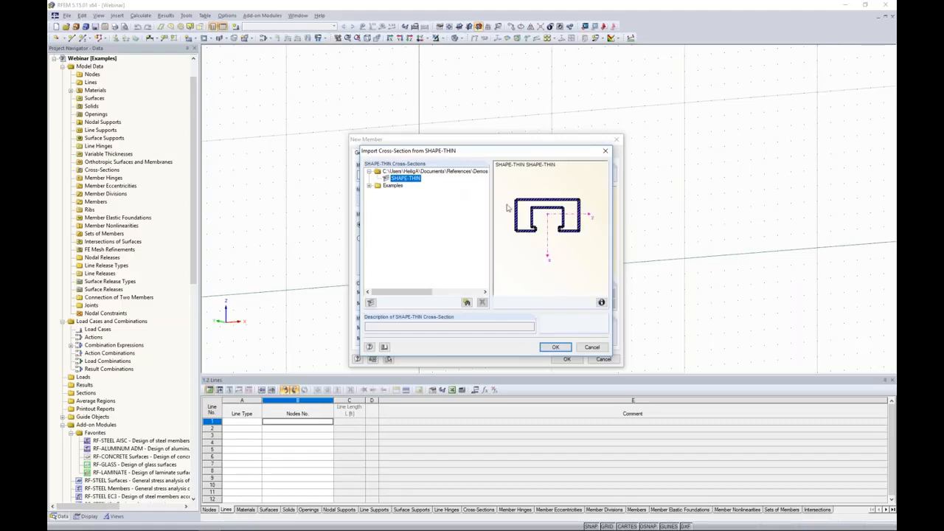
{"action": "left_click", "coordinate": [555, 347]}
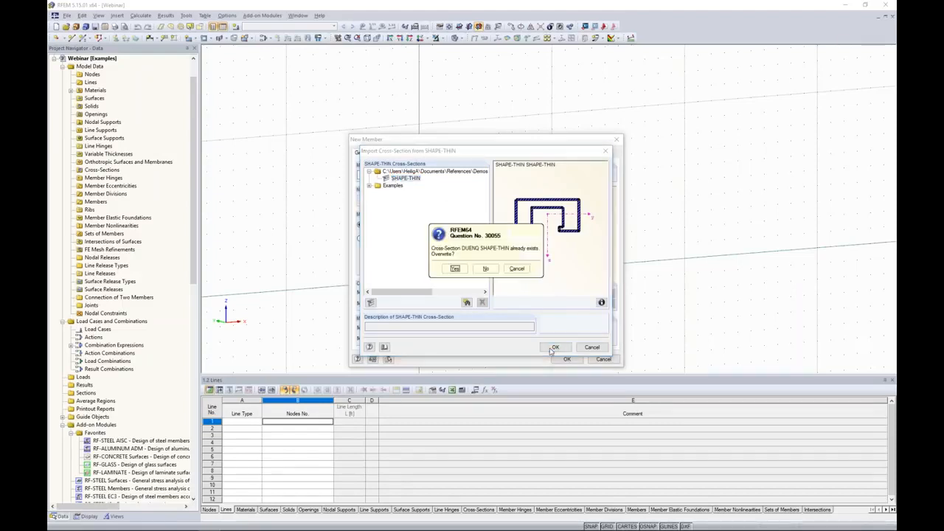
{"action": "left_click", "coordinate": [455, 268]}
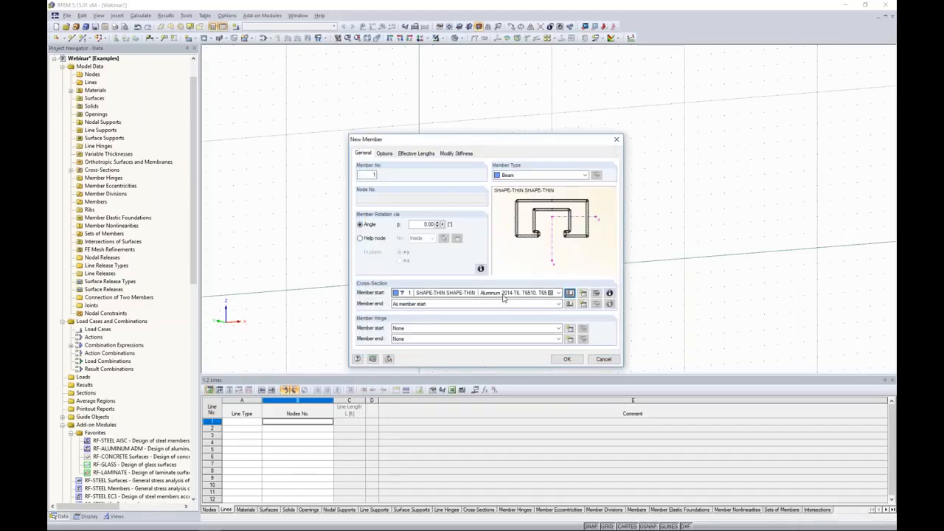
Review the imported cross-section's properties and its aluminum material in the material library, then close both dialogs
{"action": "left_click", "coordinate": [596, 293]}
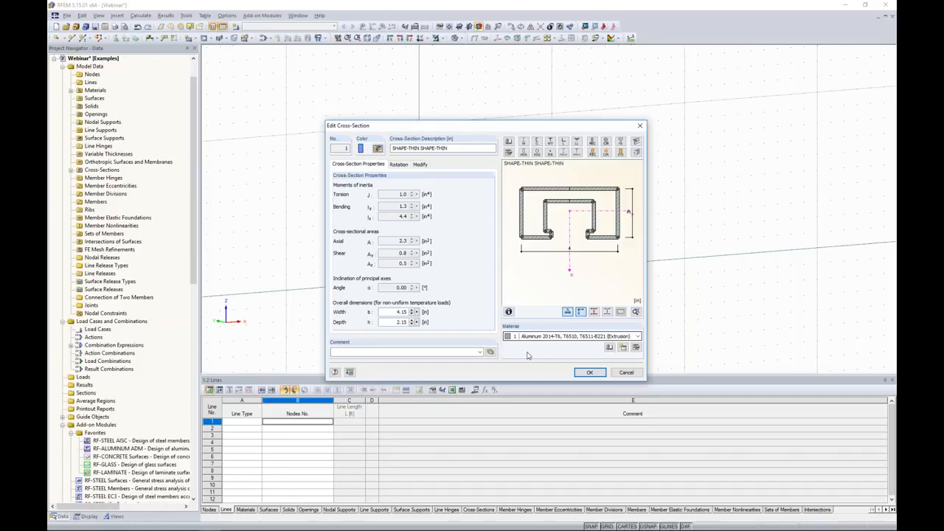
{"action": "left_click", "coordinate": [635, 348]}
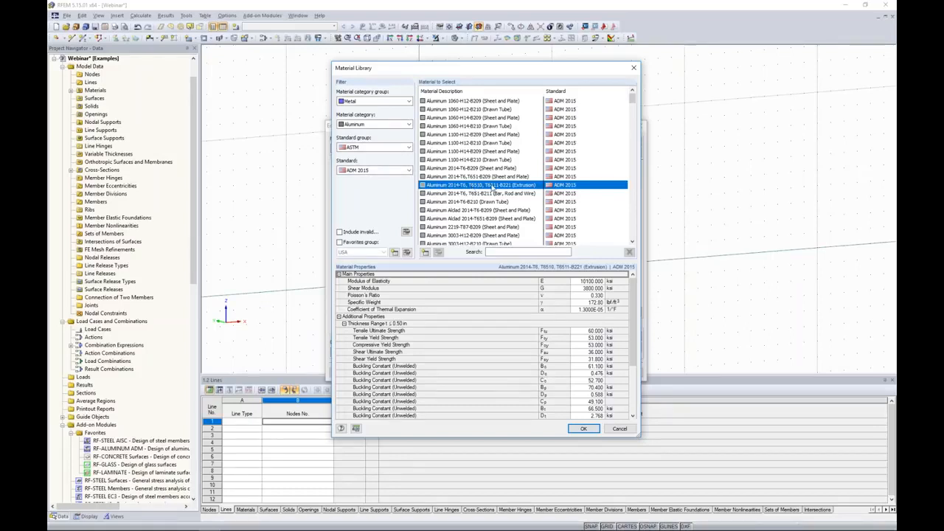
{"action": "left_click", "coordinate": [580, 429]}
{"action": "left_click", "coordinate": [547, 341]}
{"action": "left_click", "coordinate": [582, 373]}
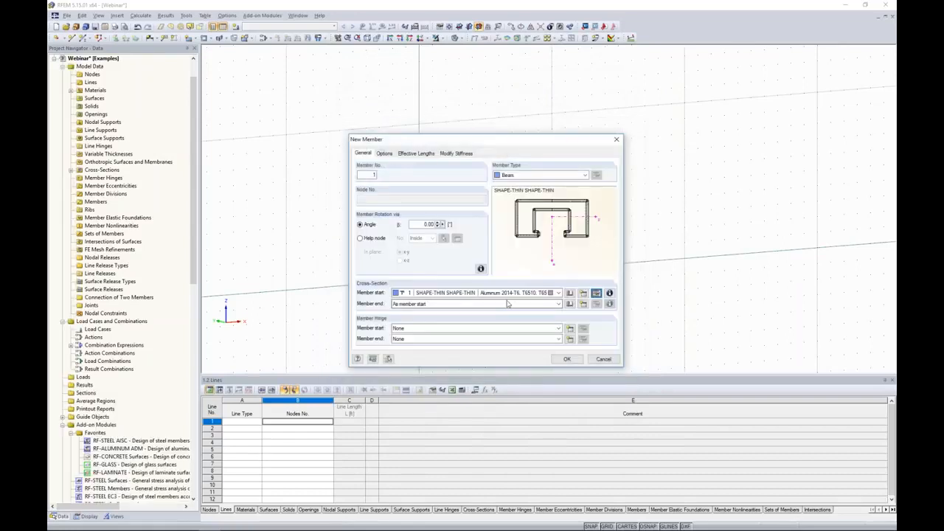
Draw four members forming a rectangular frame 3 ft wide and 10 ft tall
{"action": "left_click", "coordinate": [568, 359]}
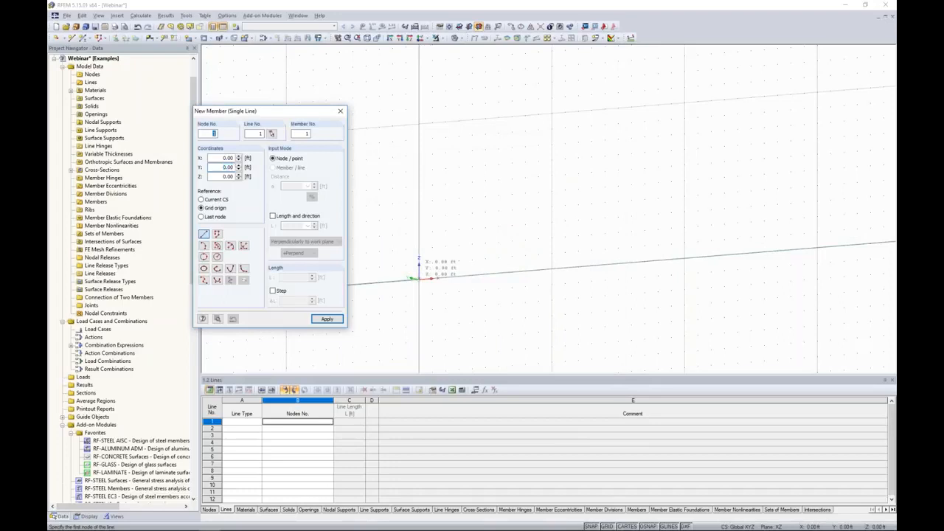
{"action": "left_click", "coordinate": [419, 123]}
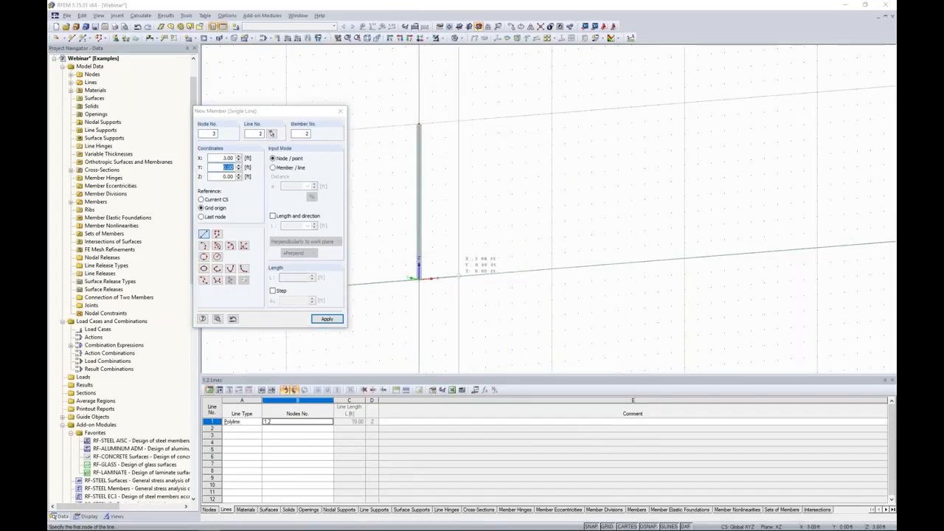
{"action": "left_click", "coordinate": [458, 120]}
{"action": "left_click", "coordinate": [459, 120]}
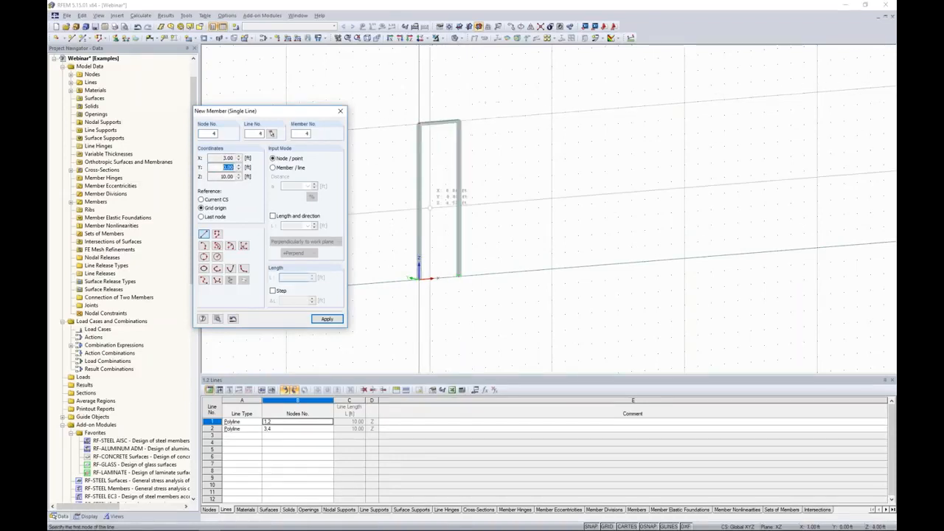
{"action": "left_click", "coordinate": [419, 123]}
{"action": "left_click", "coordinate": [457, 278]}
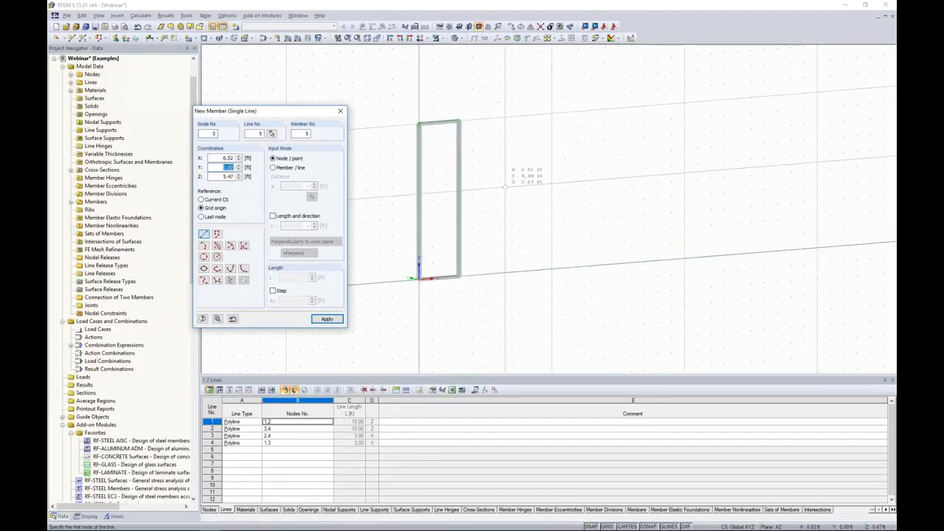
{"action": "key", "text": "Escape"}
Create a rectangular surface with Glass stiffness spanning the inside of the frame
{"action": "scroll", "coordinate": [482, 266], "scroll_direction": "up", "scroll_amount": 3}
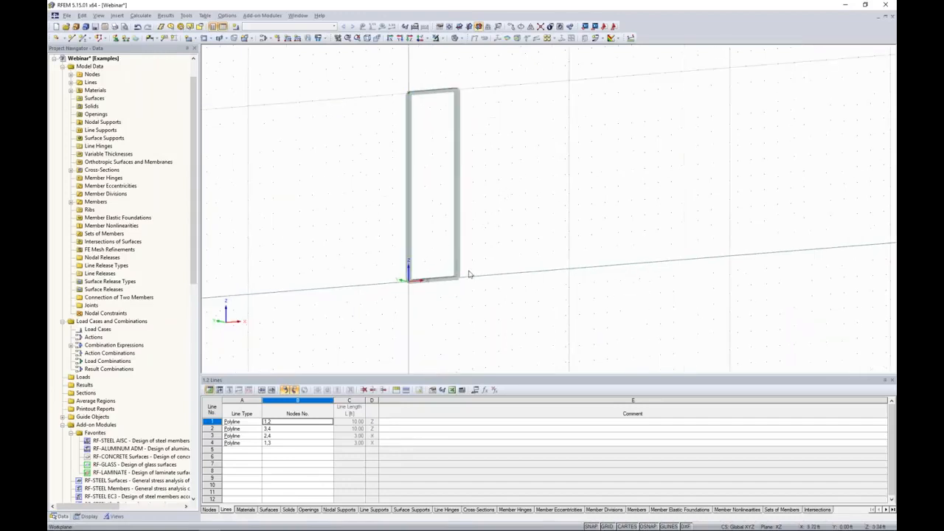
{"action": "middle_click_drag", "start_coordinate": [496, 188], "coordinate": [537, 241]}
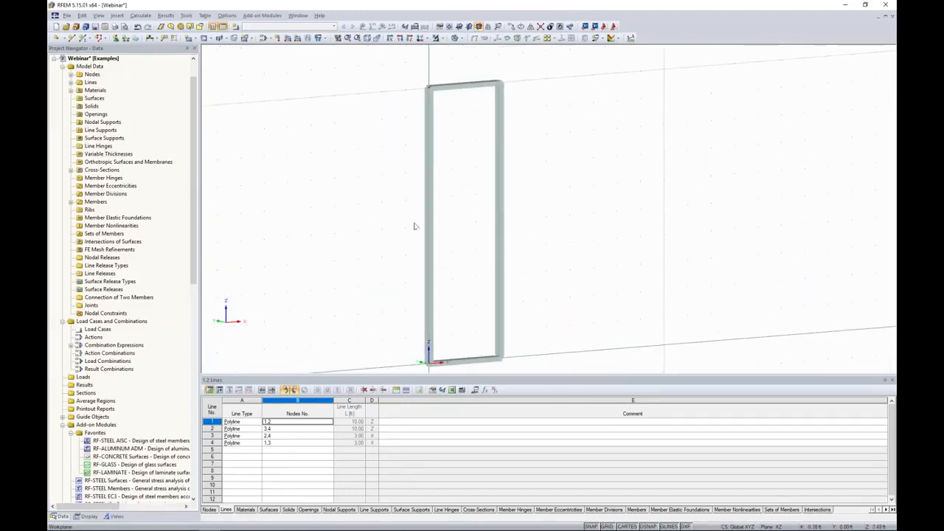
{"action": "middle_click_drag", "start_coordinate": [377, 226], "coordinate": [375, 204]}
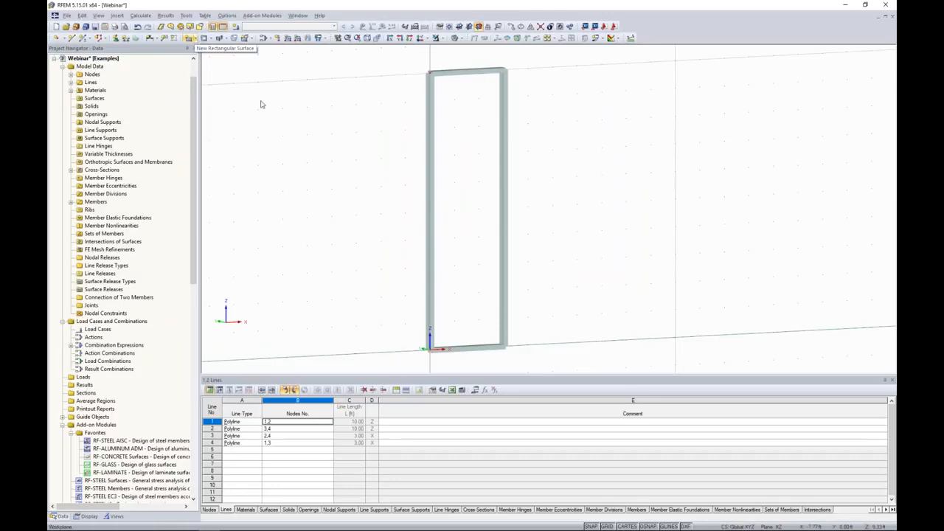
{"action": "left_click", "coordinate": [195, 40]}
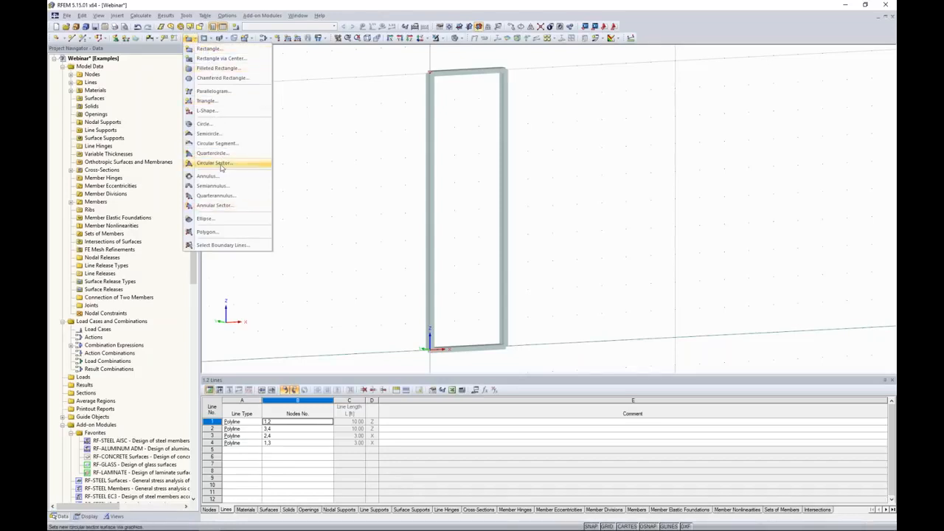
{"action": "left_click", "coordinate": [208, 50]}
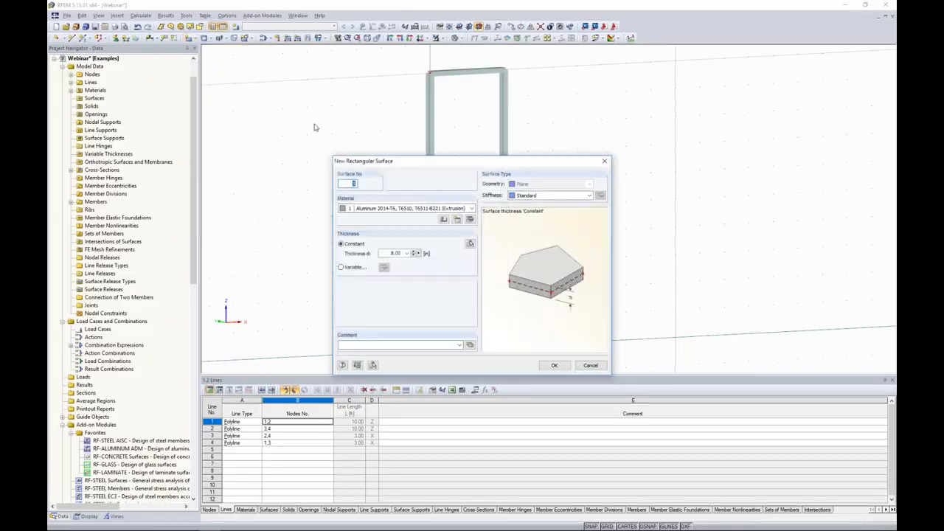
{"action": "left_click", "coordinate": [528, 196]}
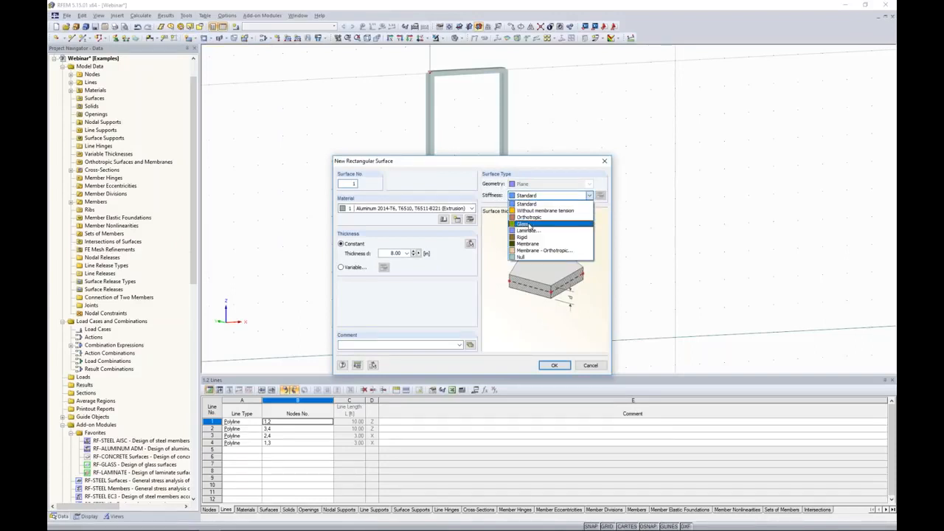
{"action": "left_click", "coordinate": [529, 224]}
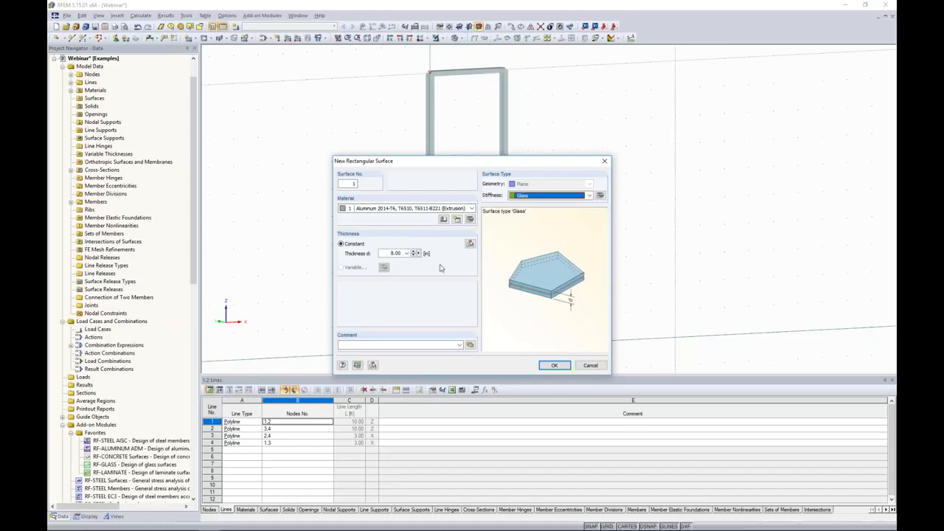
{"action": "left_click", "coordinate": [553, 366]}
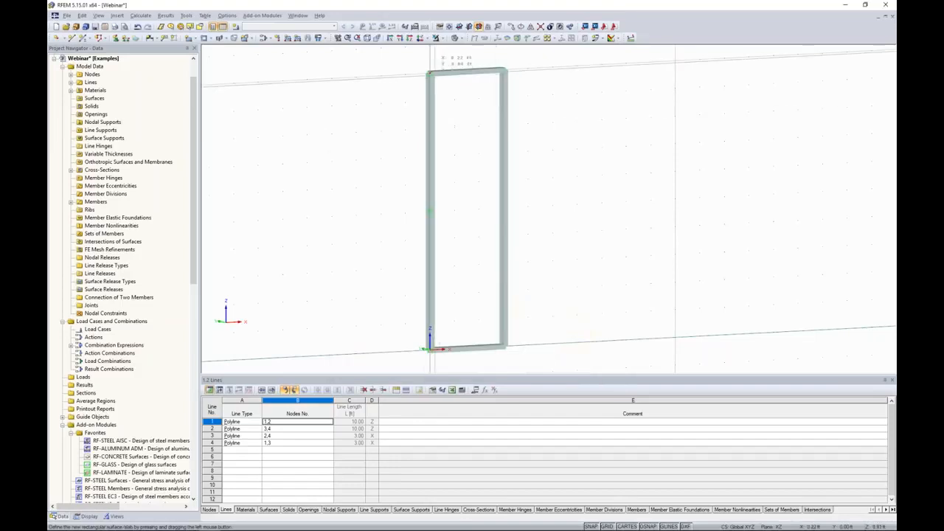
{"action": "left_click_drag", "start_coordinate": [430, 73], "coordinate": [506, 347]}
{"action": "key", "text": "Escape"}
Finish drawing the rectangular glass surface inside the frame
{"action": "mouse_move", "coordinate": [566, 242]}
{"action": "middle_mouse_down", "text": "ctrl"}
{"action": "mouse_move", "coordinate": [475, 228]}
{"action": "mouse_move", "coordinate": [593, 240]}
{"action": "mouse_move", "coordinate": [536, 245]}
{"action": "middle_mouse_up", "text": "ctrl"}
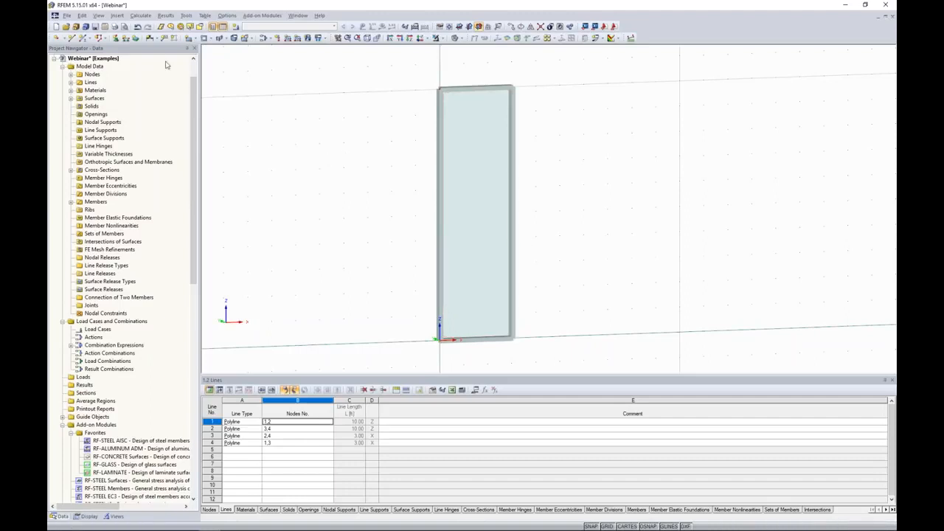
Start graphical line hinge assignment and define a new line hinge releasing rotation about x with a 0.000 spring constant
{"action": "left_click", "coordinate": [119, 16]}
{"action": "mouse_move", "coordinate": [123, 27]}
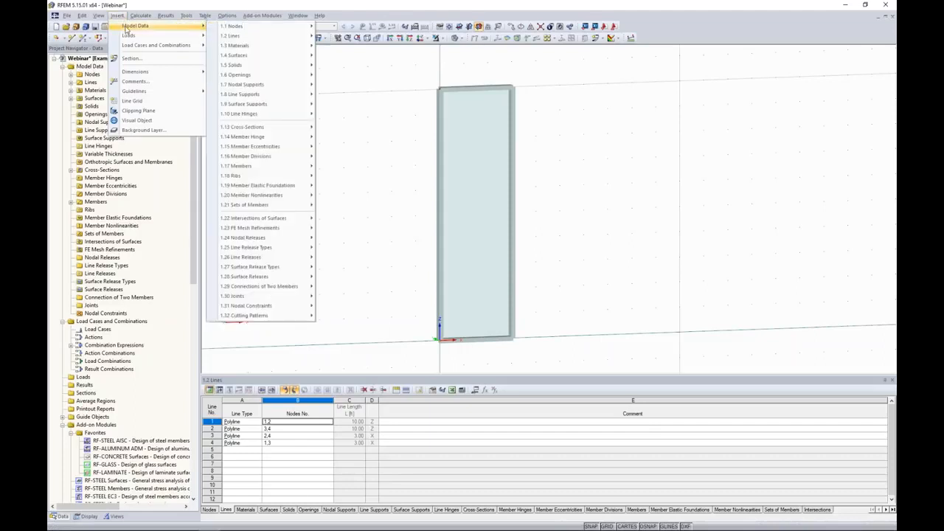
{"action": "mouse_move", "coordinate": [249, 115]}
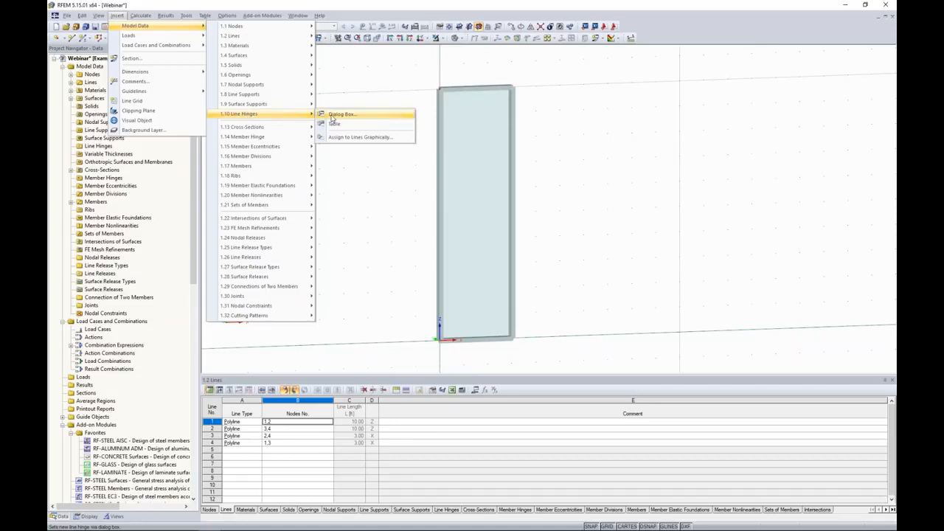
{"action": "left_click", "coordinate": [344, 138]}
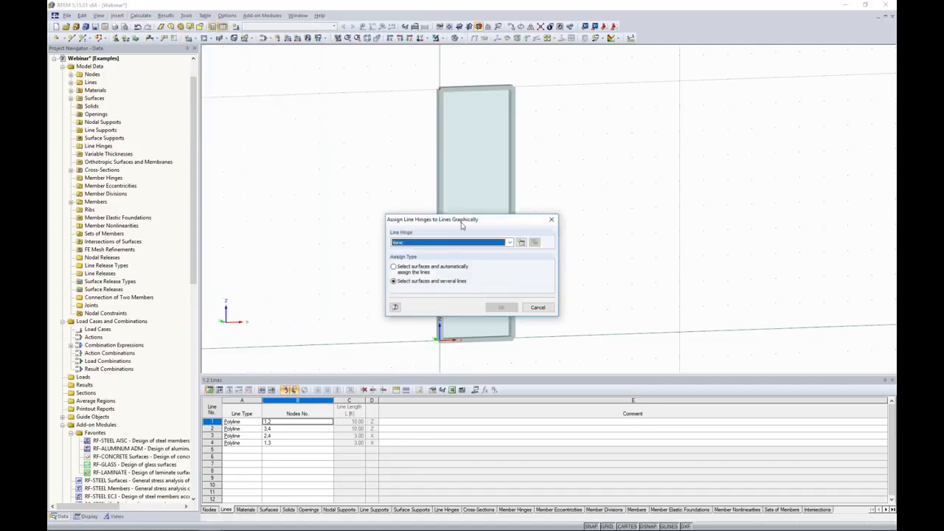
{"action": "left_click_drag", "start_coordinate": [471, 213], "coordinate": [628, 154]}
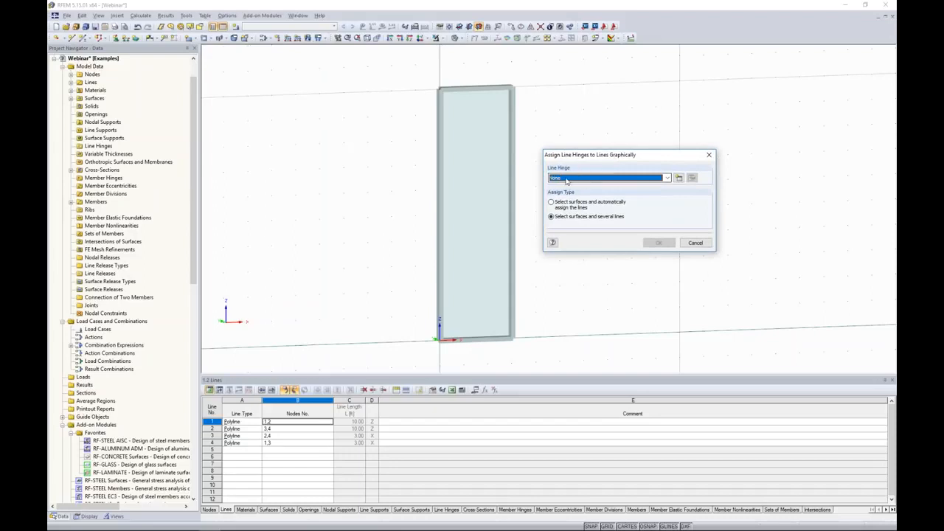
{"action": "left_click", "coordinate": [679, 179]}
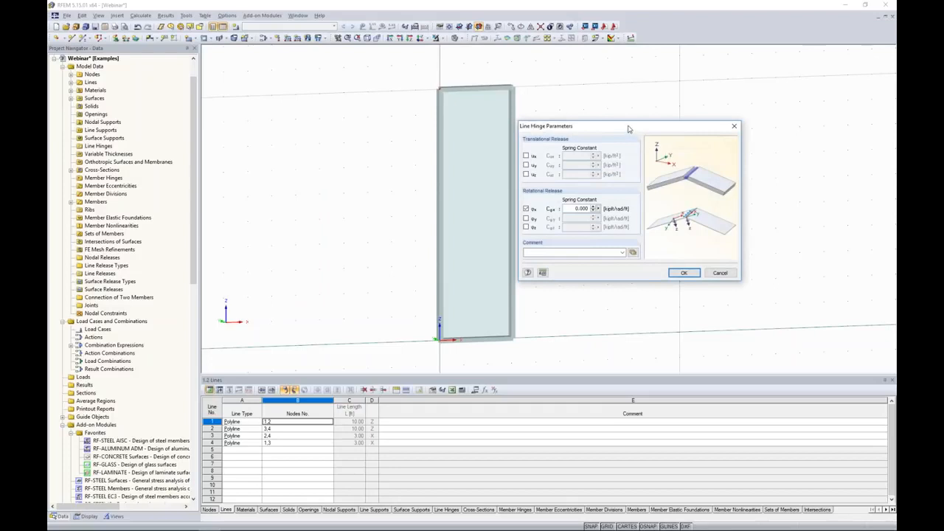
{"action": "left_click_drag", "start_coordinate": [628, 129], "coordinate": [641, 125]}
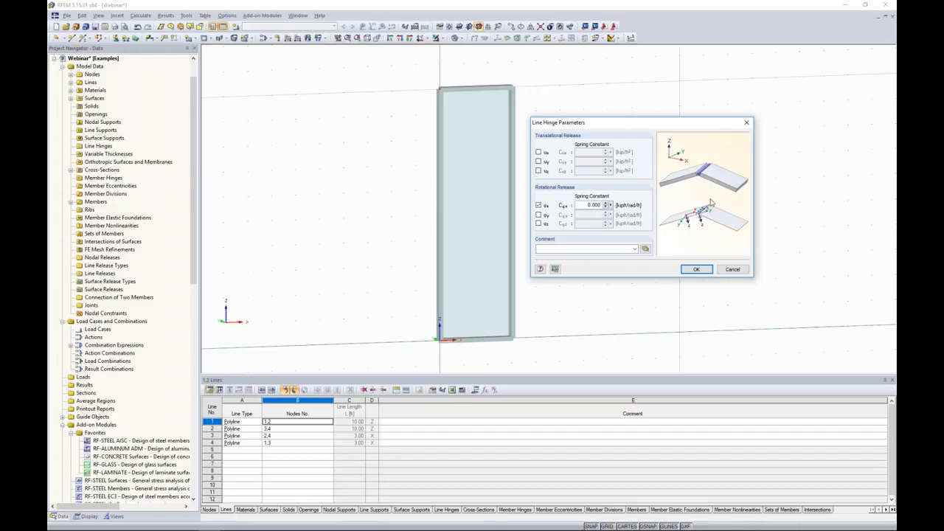
{"action": "left_click", "coordinate": [696, 270]}
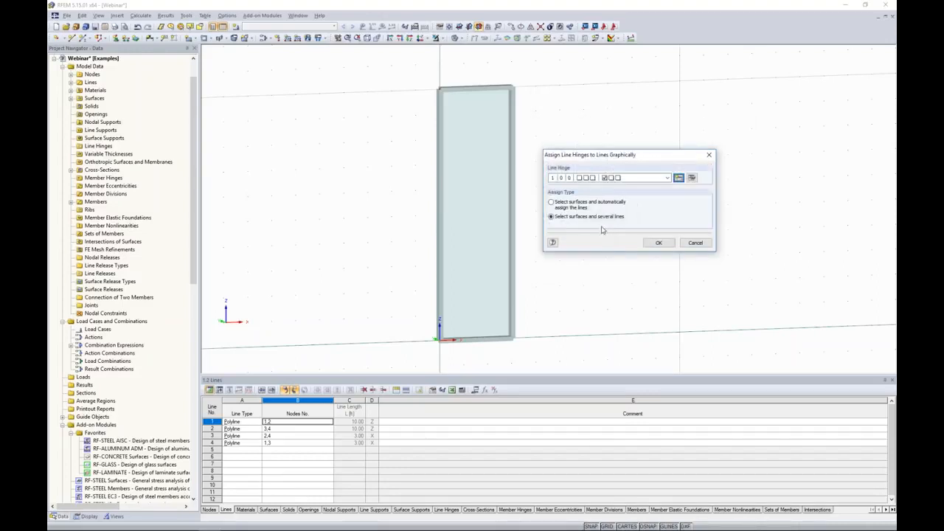
Assign the line hinge to the glass surface along its four bounding frame lines
{"action": "left_click", "coordinate": [656, 243]}
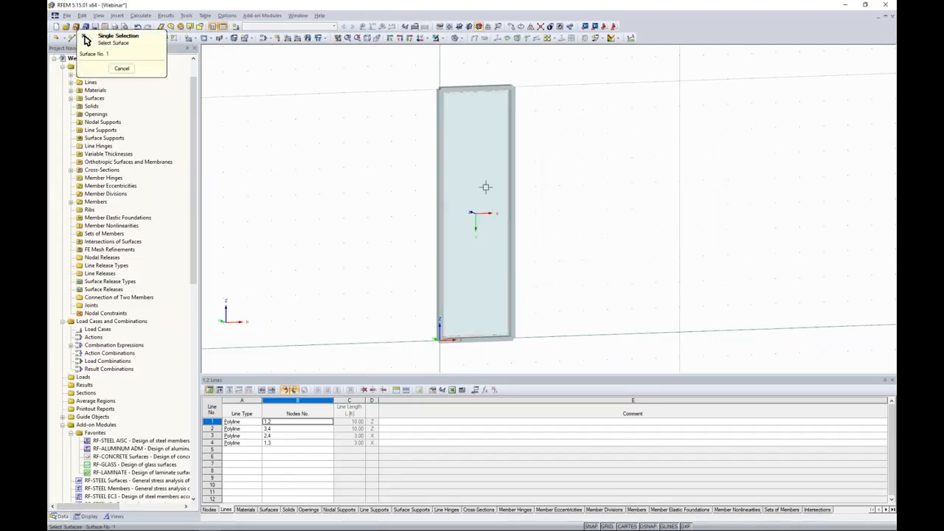
{"action": "left_click", "coordinate": [475, 88]}
{"action": "left_click", "coordinate": [441, 108]}
{"action": "left_click", "coordinate": [491, 337]}
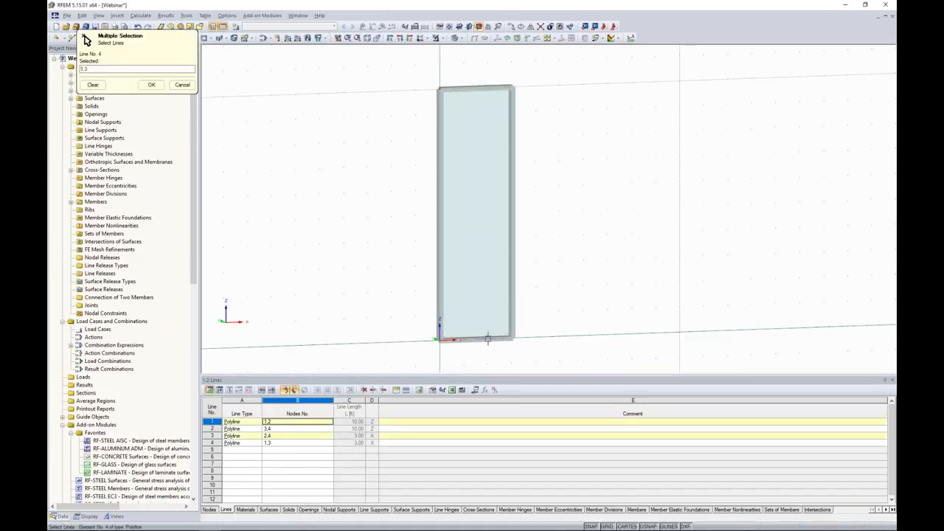
{"action": "left_click", "coordinate": [512, 290]}
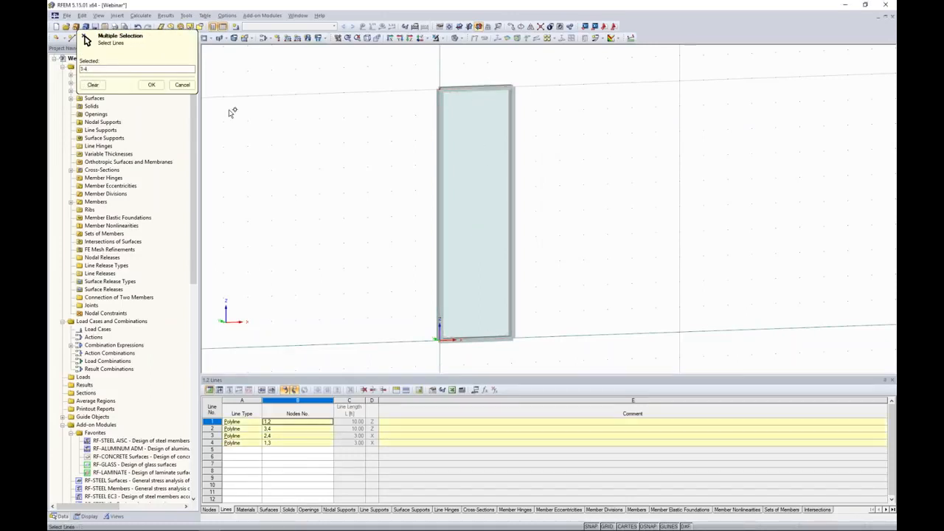
{"action": "left_click", "coordinate": [151, 85]}
{"action": "left_click", "coordinate": [694, 243]}
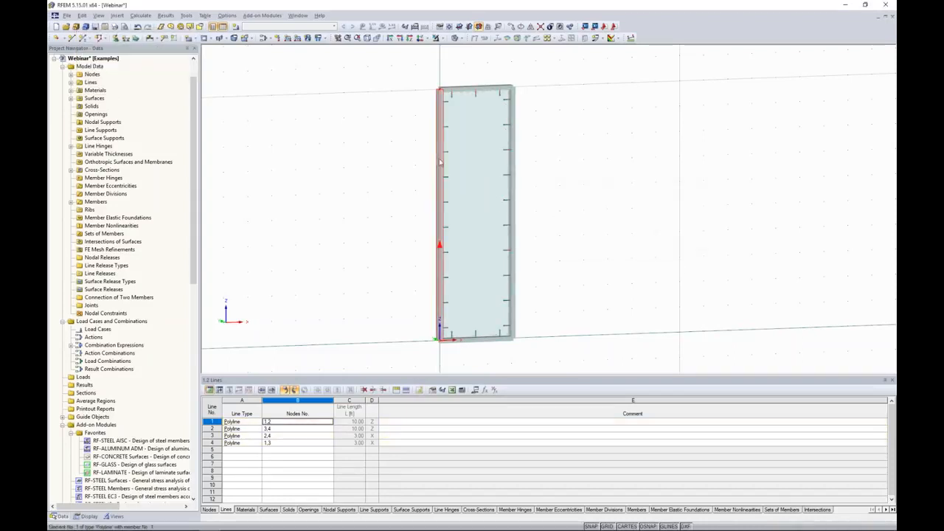
Copy the whole frame with its glass surface five times at 3 ft spacing along X
{"action": "middle_click_drag", "start_coordinate": [582, 289], "coordinate": [524, 263]}
{"action": "scroll", "coordinate": [534, 260], "scroll_direction": "down", "scroll_amount": 2}
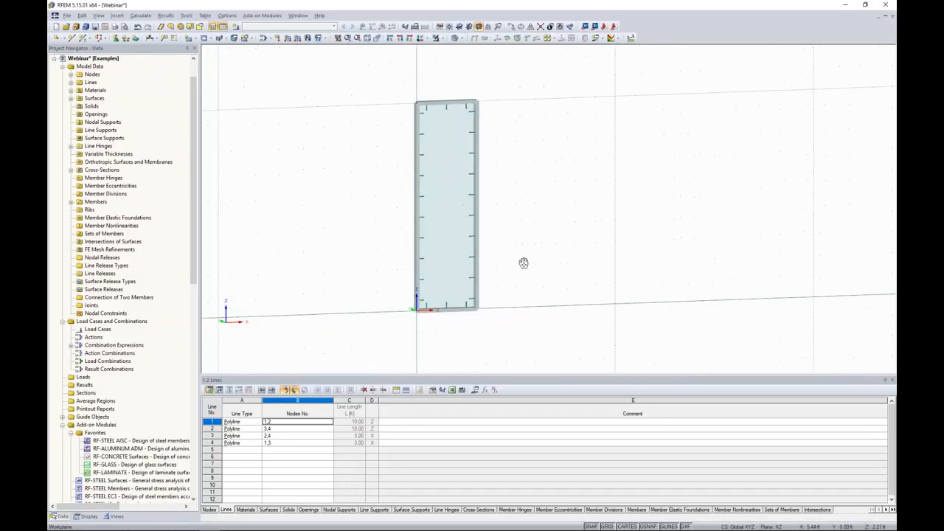
{"action": "left_click_drag", "start_coordinate": [520, 337], "coordinate": [385, 73]}
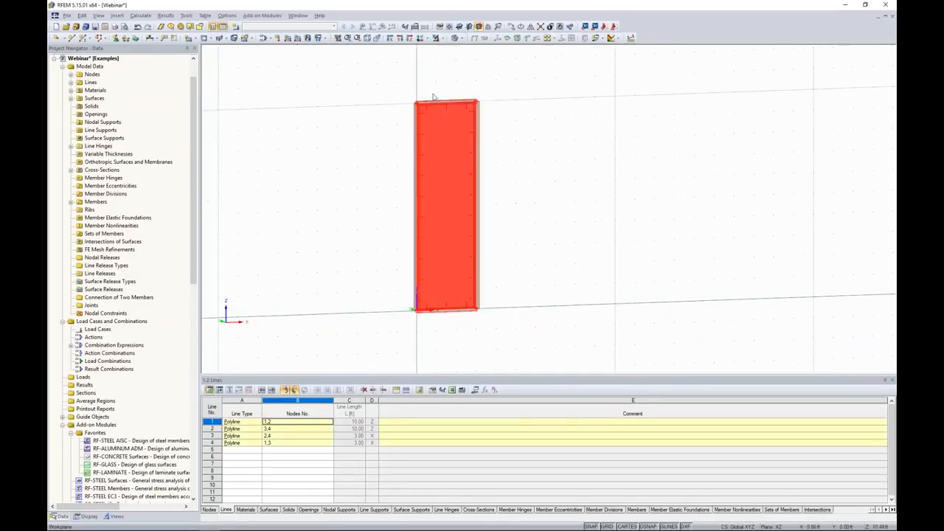
{"action": "left_click", "coordinate": [514, 27]}
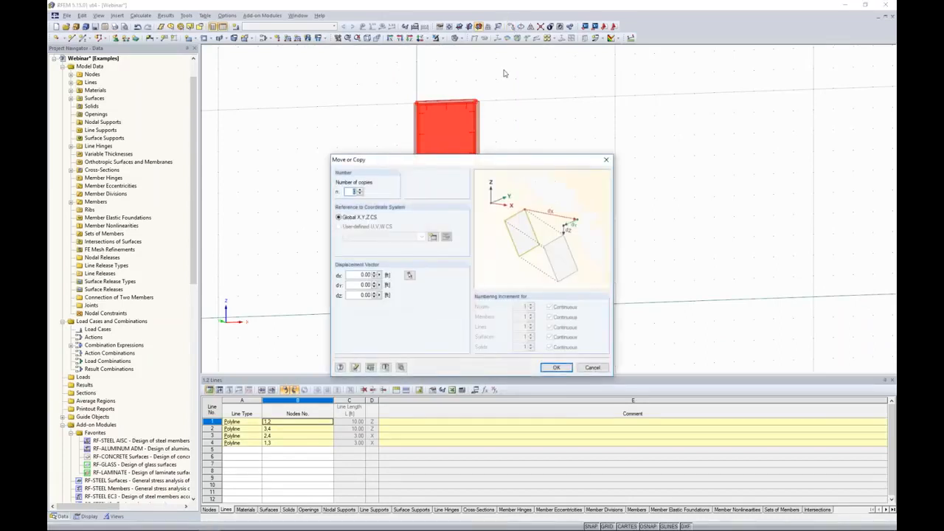
{"action": "type", "text": "5"}
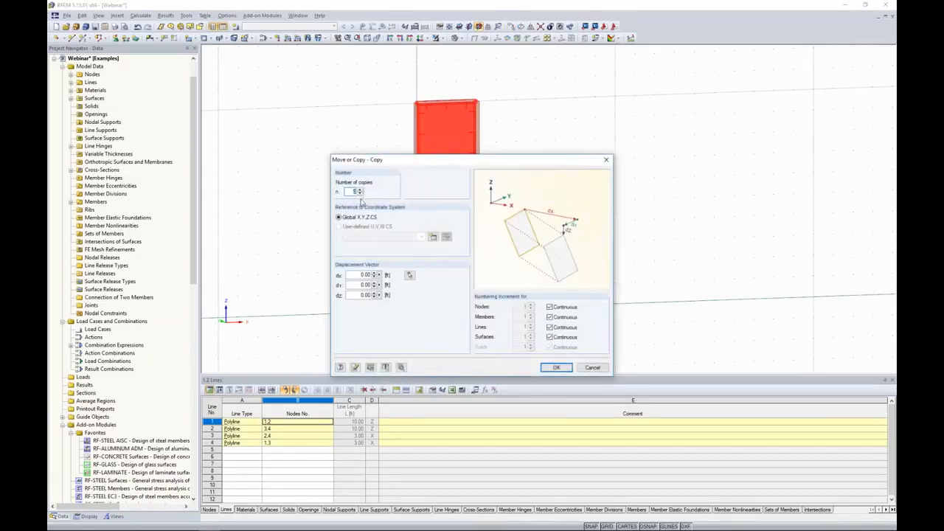
{"action": "left_click", "coordinate": [359, 274]}
{"action": "type", "text": "3.00"}
{"action": "left_click", "coordinate": [557, 367]}
{"action": "left_click", "coordinate": [608, 338]}
{"action": "middle_click_drag", "start_coordinate": [655, 341], "coordinate": [552, 345]}
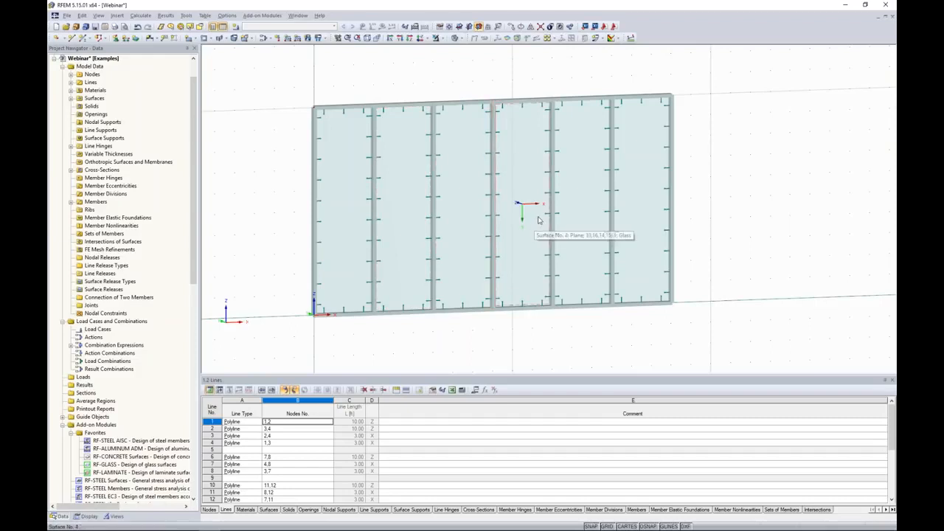
Delete the glass surfaces in the third and fifth bays
{"action": "left_click", "coordinate": [473, 213]}
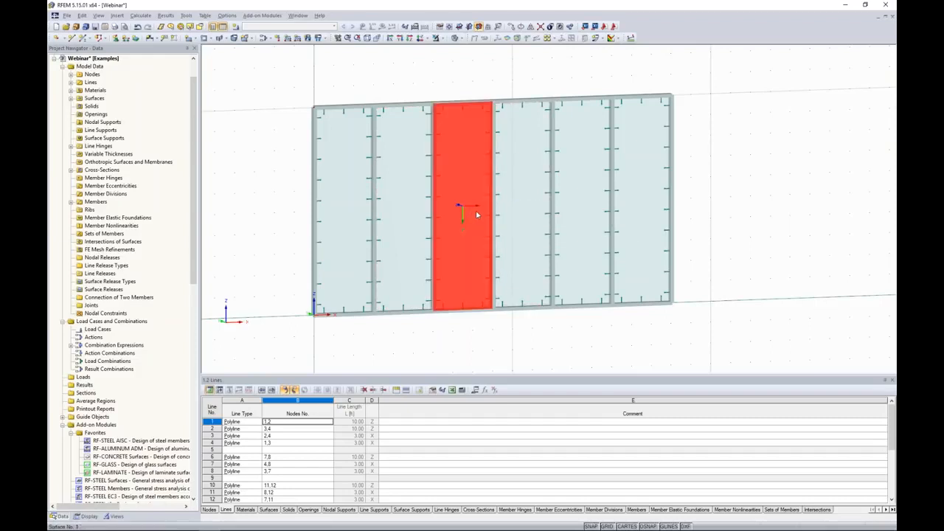
{"action": "left_click", "coordinate": [582, 210], "text": "ctrl"}
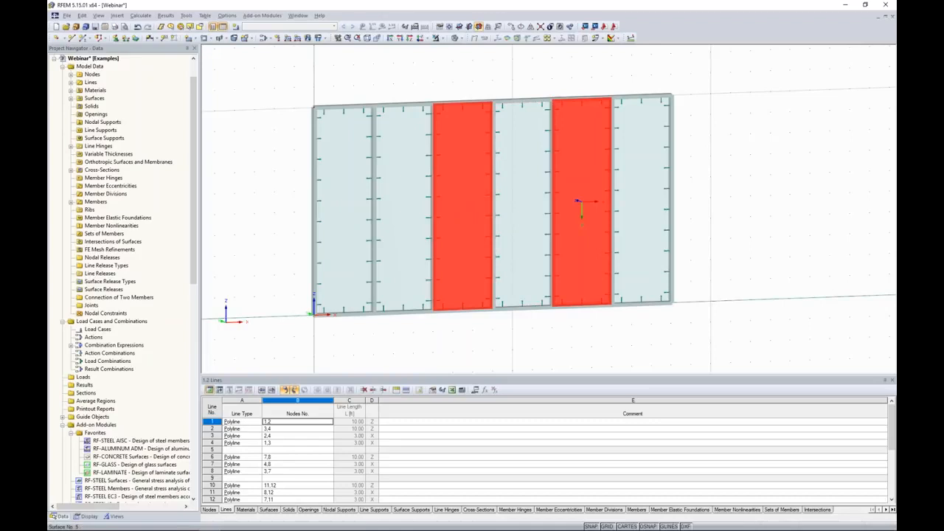
{"action": "key", "text": "Delete"}
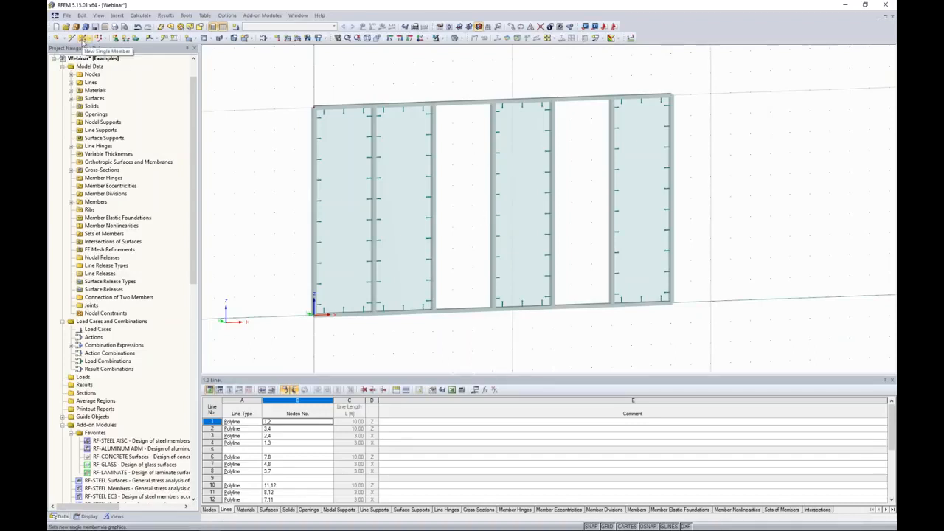
Draw horizontal SHAPE-THIN members across the third bay at 3 ft and 7 ft and the fifth bay at 5 ft
{"action": "left_click", "coordinate": [84, 38]}
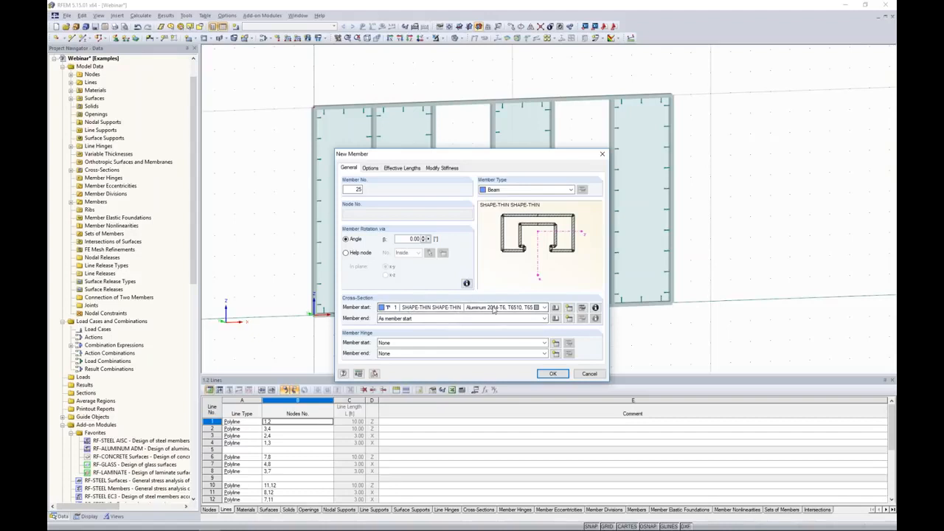
{"action": "left_click", "coordinate": [553, 373]}
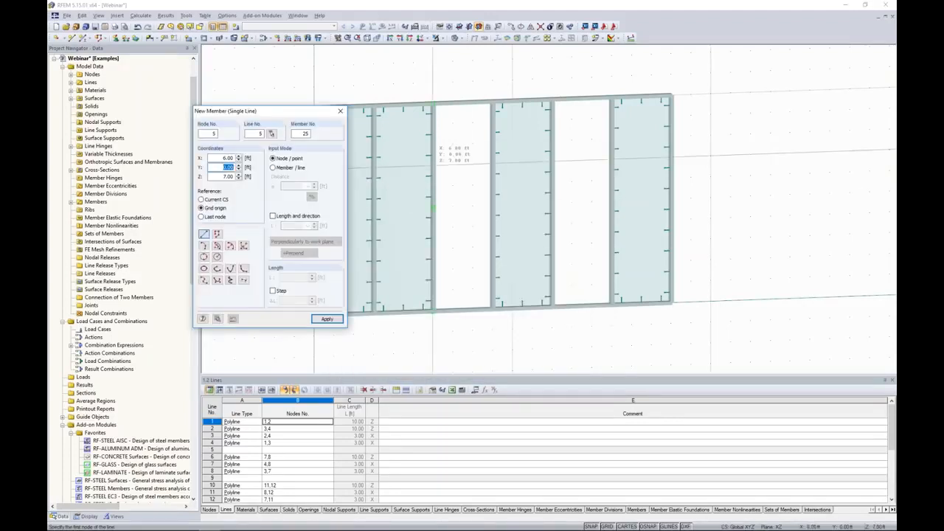
{"action": "left_click", "coordinate": [434, 166]}
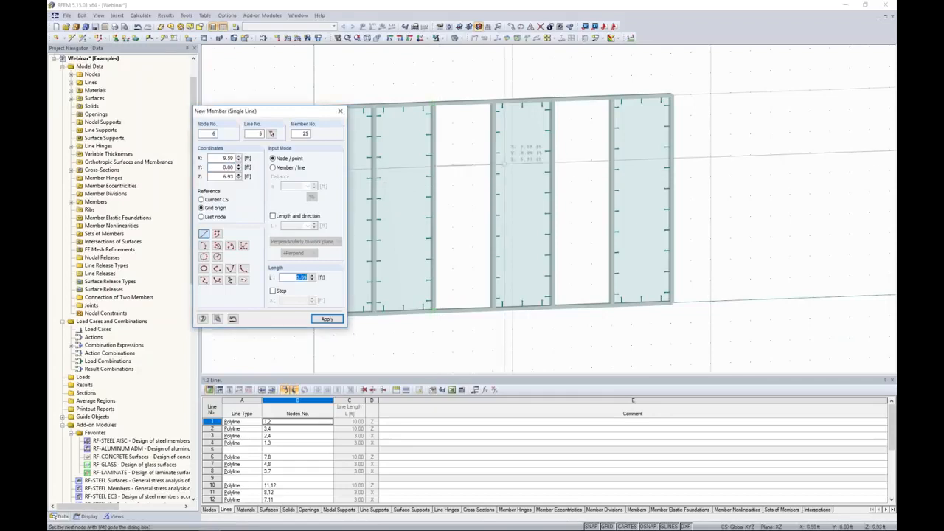
{"action": "left_click", "coordinate": [493, 164]}
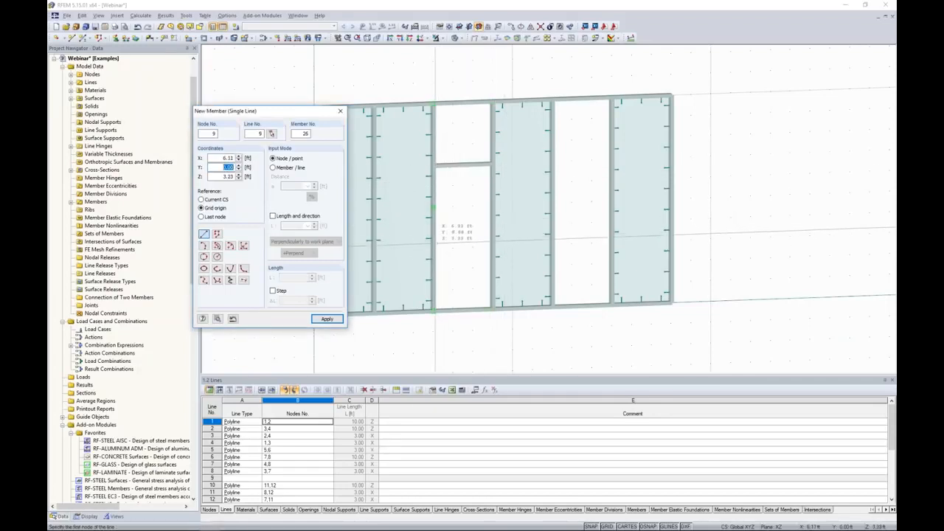
{"action": "left_click", "coordinate": [434, 248]}
{"action": "left_click", "coordinate": [493, 245]}
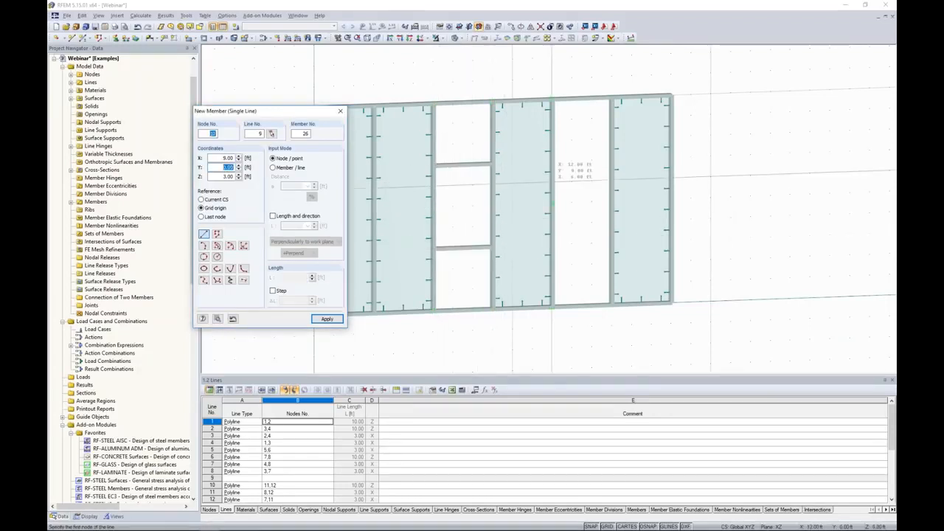
{"action": "left_click", "coordinate": [554, 205]}
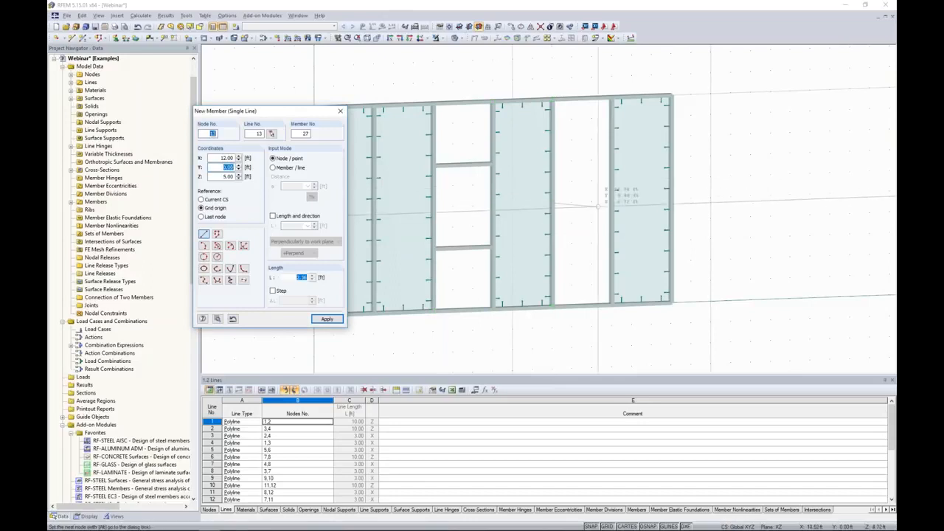
{"action": "left_click", "coordinate": [611, 201]}
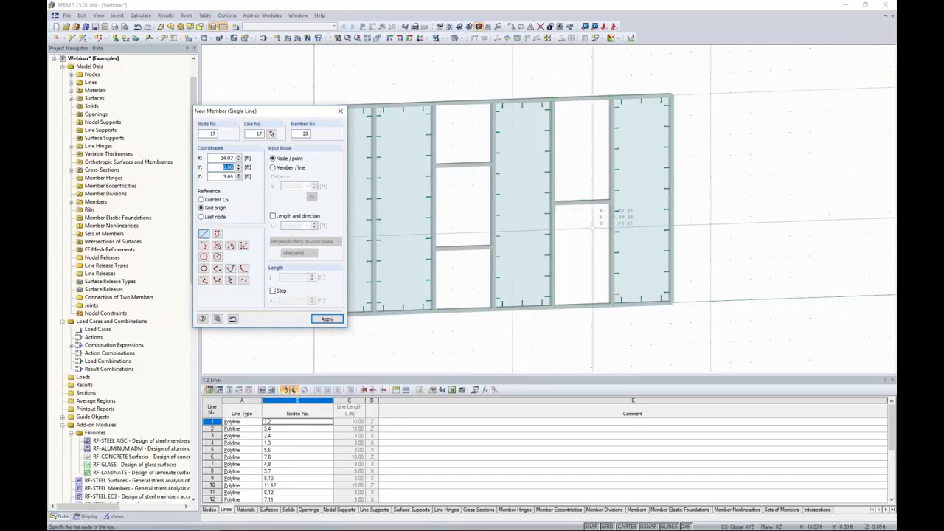
{"action": "key", "text": "Escape"}
{"action": "left_click", "coordinate": [541, 26]}
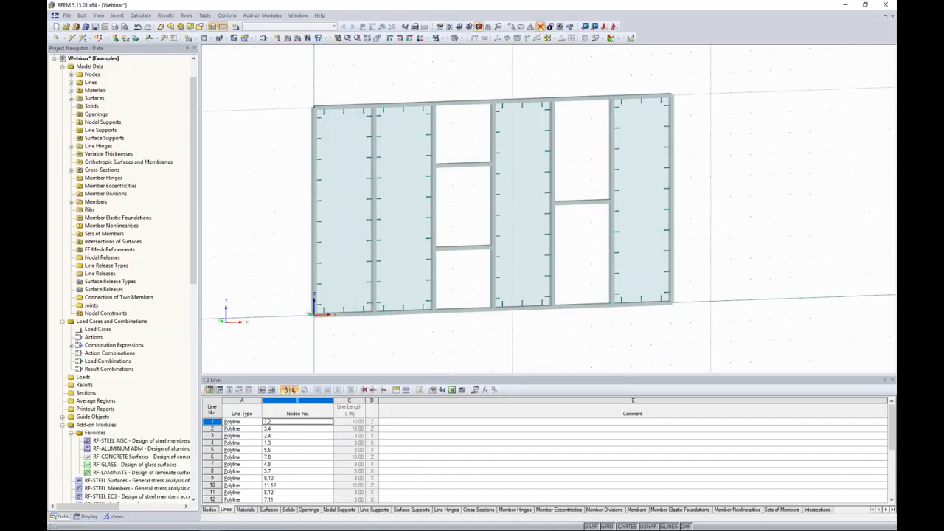
Create rectangular Glass surfaces filling the three panels of the third bay
{"action": "left_click_drag", "start_coordinate": [402, 72], "coordinate": [653, 348]}
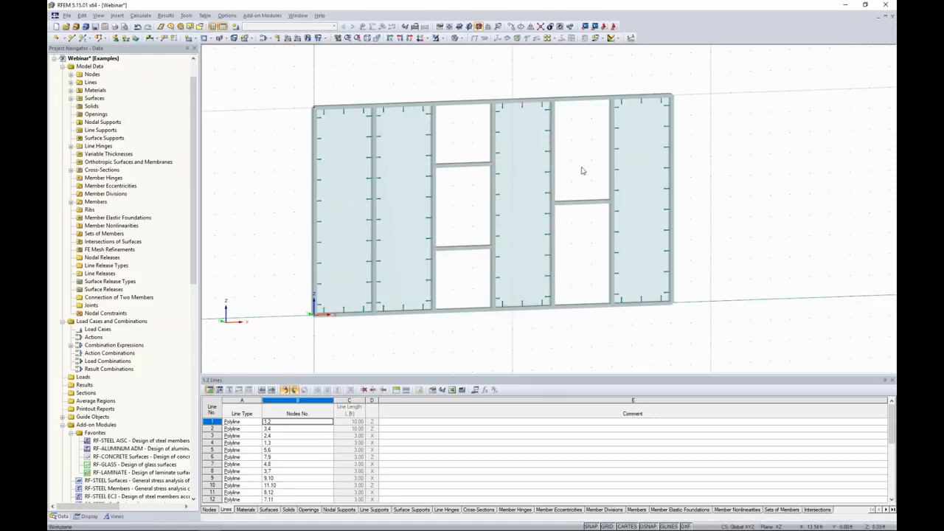
{"action": "left_click", "coordinate": [190, 40]}
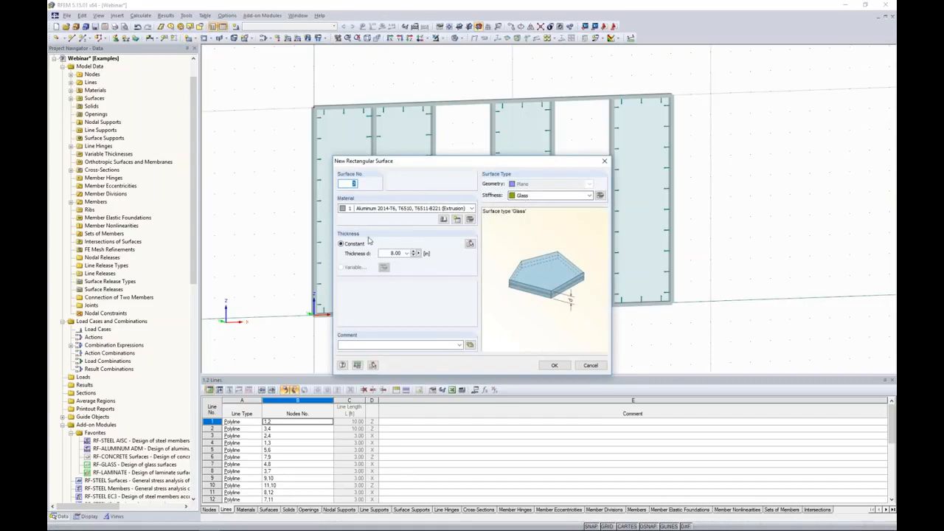
{"action": "left_click", "coordinate": [552, 366]}
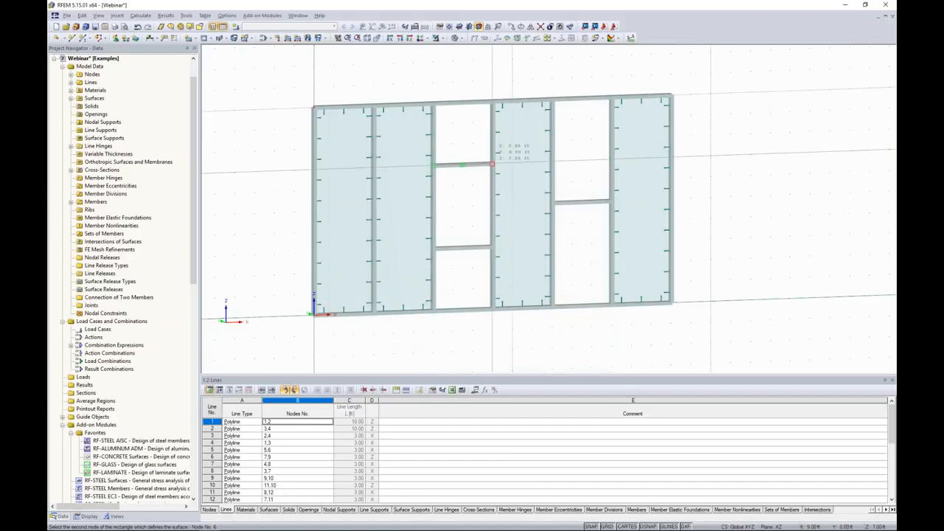
{"action": "left_click", "coordinate": [491, 164]}
{"action": "left_click", "coordinate": [435, 166]}
{"action": "left_click", "coordinate": [491, 246]}
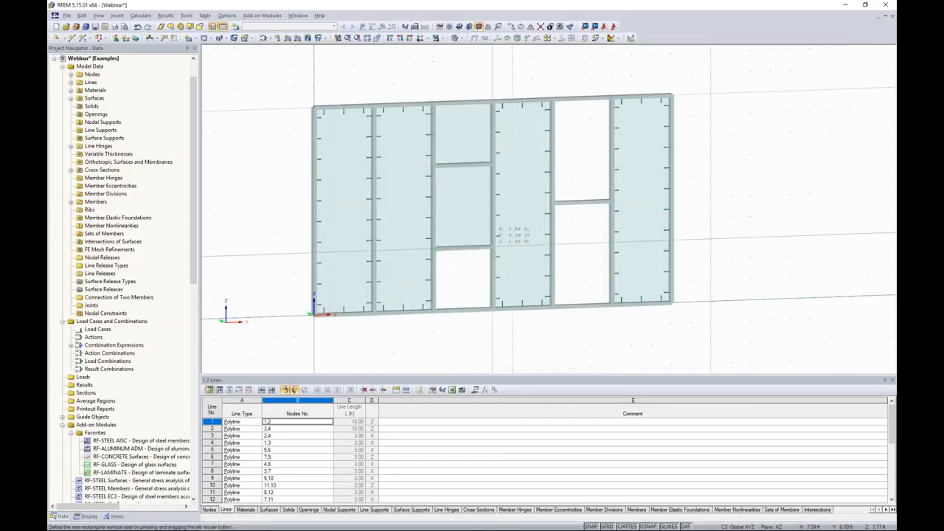
{"action": "left_click", "coordinate": [433, 249]}
{"action": "left_click", "coordinate": [491, 308]}
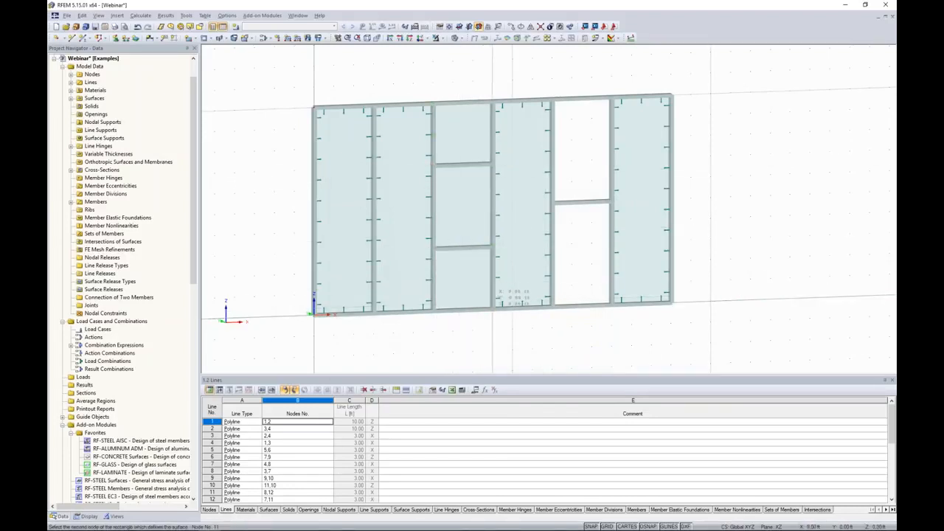
Create rectangular Glass surfaces filling the upper and lower panels of the fifth bay
{"action": "left_click", "coordinate": [552, 100]}
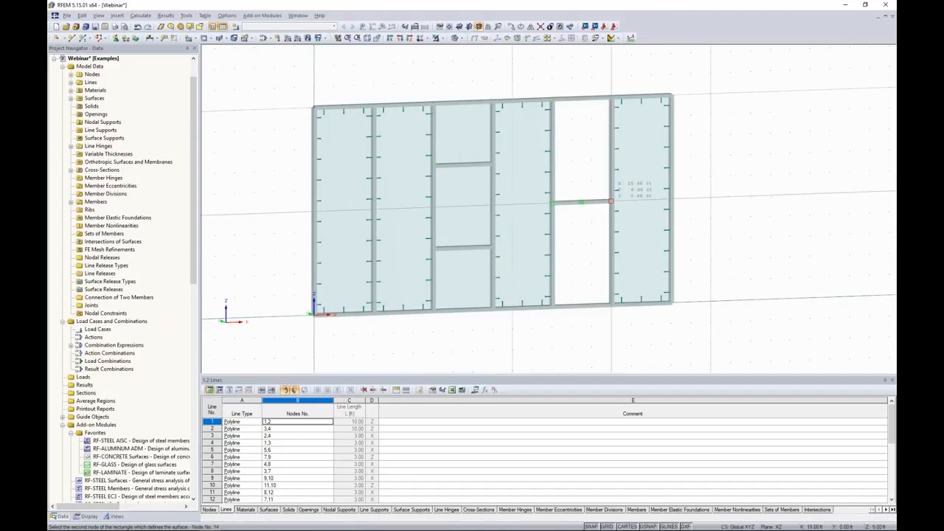
{"action": "left_click", "coordinate": [609, 201]}
{"action": "left_click", "coordinate": [552, 200]}
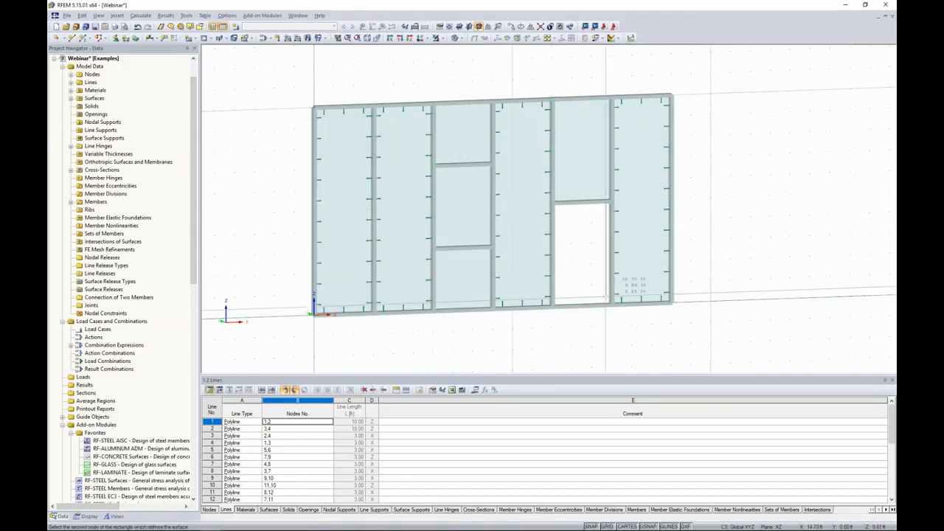
{"action": "left_click", "coordinate": [611, 304]}
{"action": "key", "text": "Escape"}
{"action": "middle_click_drag", "start_coordinate": [723, 217], "coordinate": [648, 202]}
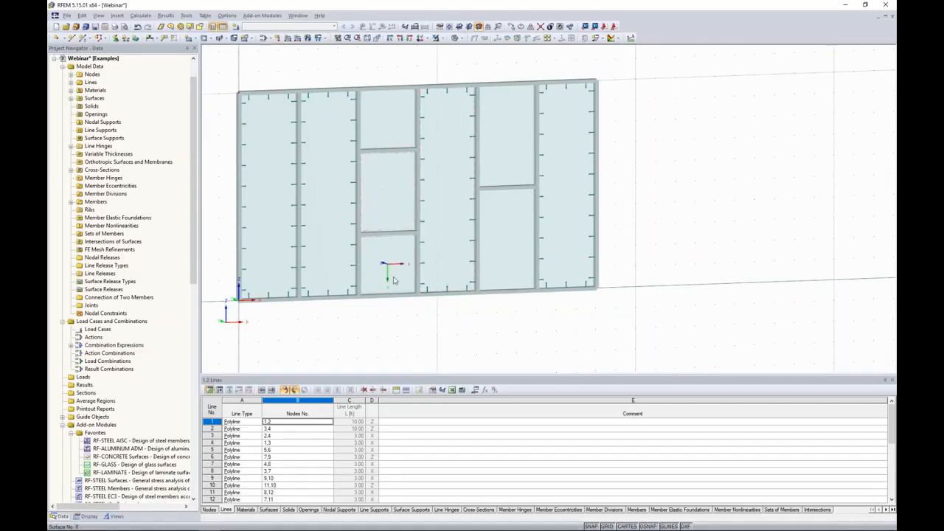
Assign line hinges to the edge lines of the top glass panel in the third bay
{"action": "left_click", "coordinate": [116, 16]}
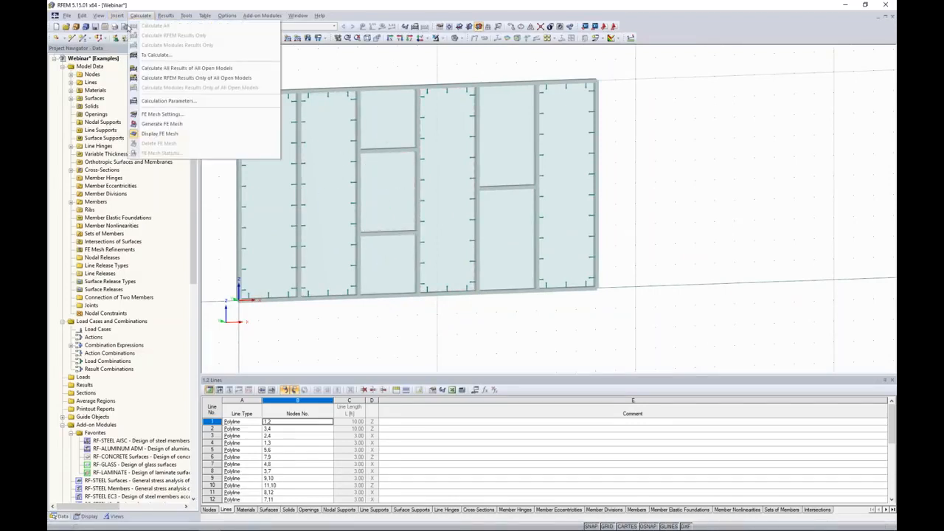
{"action": "mouse_move", "coordinate": [123, 26]}
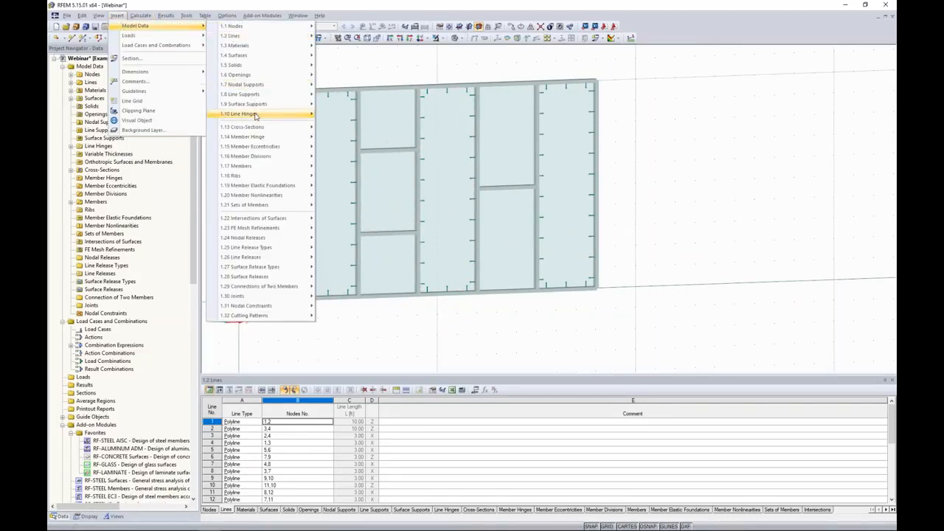
{"action": "mouse_move", "coordinate": [261, 115]}
{"action": "left_click", "coordinate": [359, 137]}
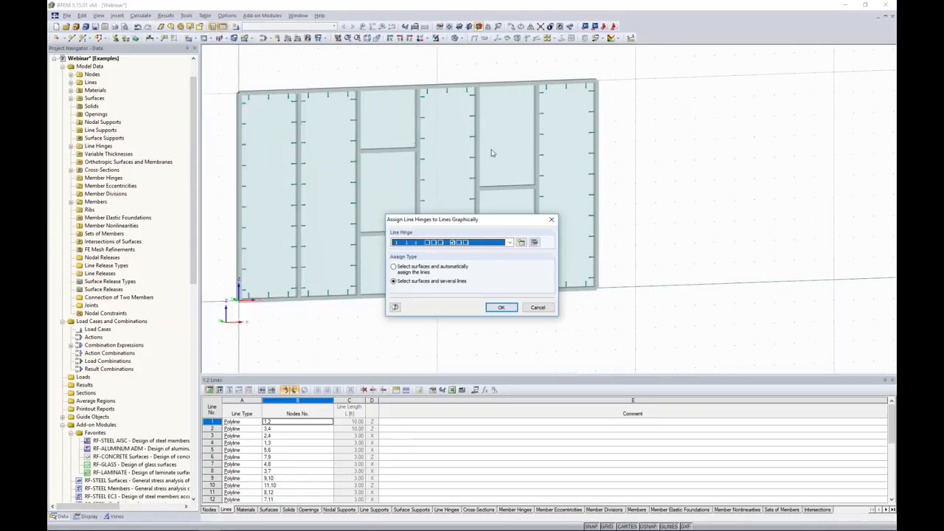
{"action": "left_click_drag", "start_coordinate": [489, 223], "coordinate": [697, 165]}
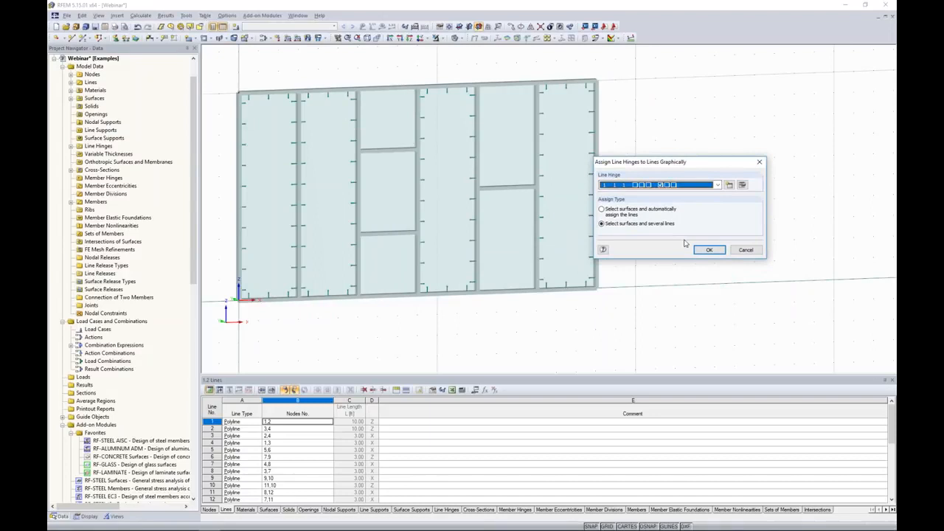
{"action": "left_click", "coordinate": [708, 251]}
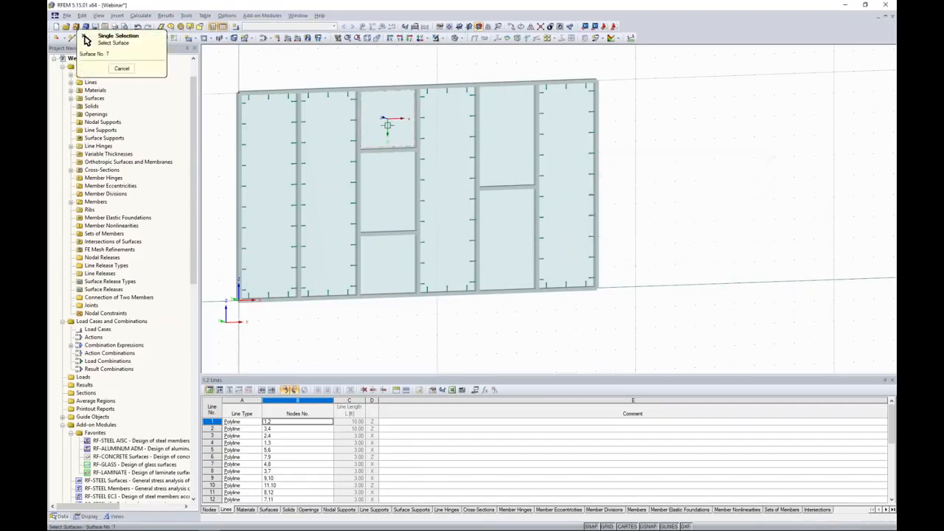
{"action": "left_click", "coordinate": [385, 151]}
{"action": "left_click", "coordinate": [386, 150]}
{"action": "left_click", "coordinate": [417, 136]}
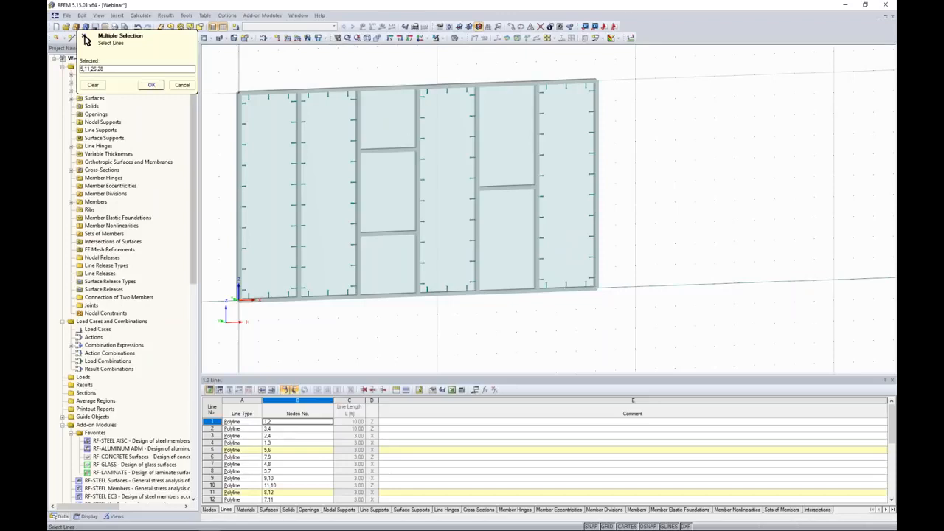
{"action": "left_click", "coordinate": [151, 85]}
Assign line hinges to the edge lines of the middle glass panel in the third bay
{"action": "left_click", "coordinate": [709, 250]}
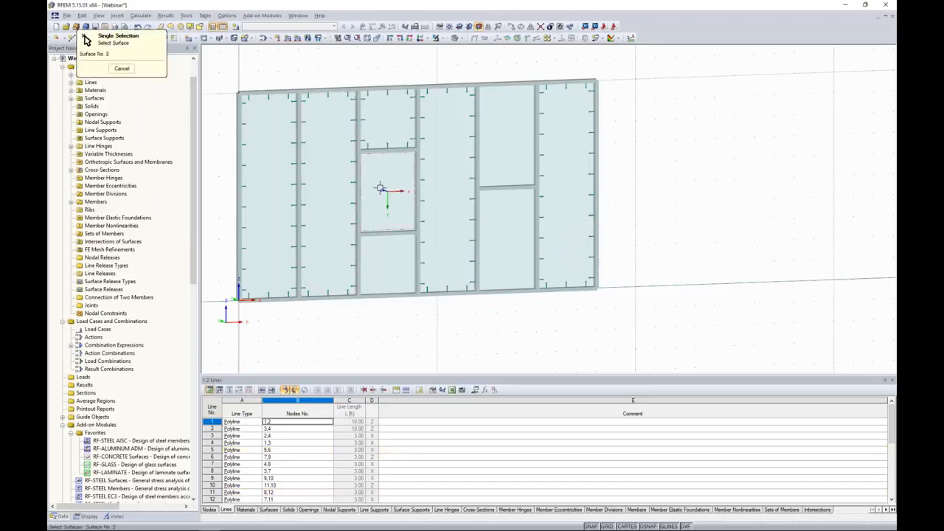
{"action": "left_click", "coordinate": [417, 197]}
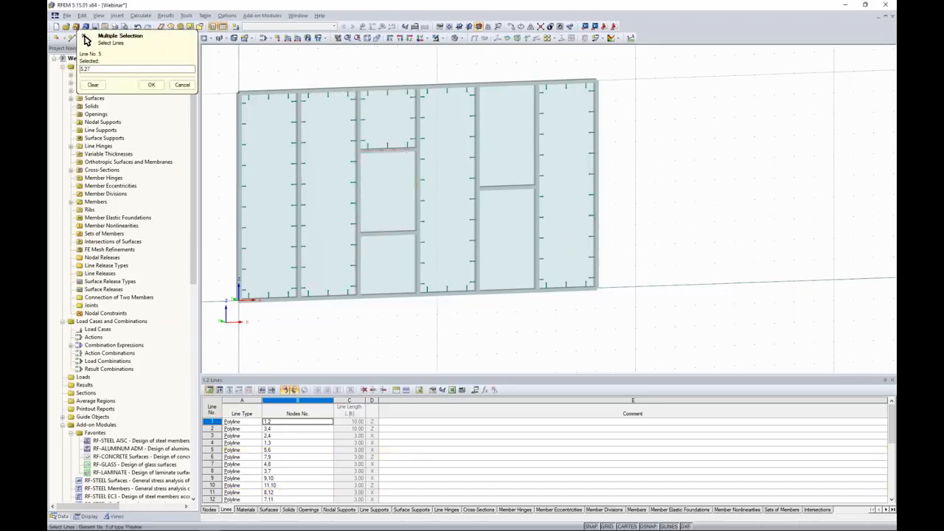
{"action": "left_click", "coordinate": [360, 162]}
{"action": "left_click", "coordinate": [387, 233]}
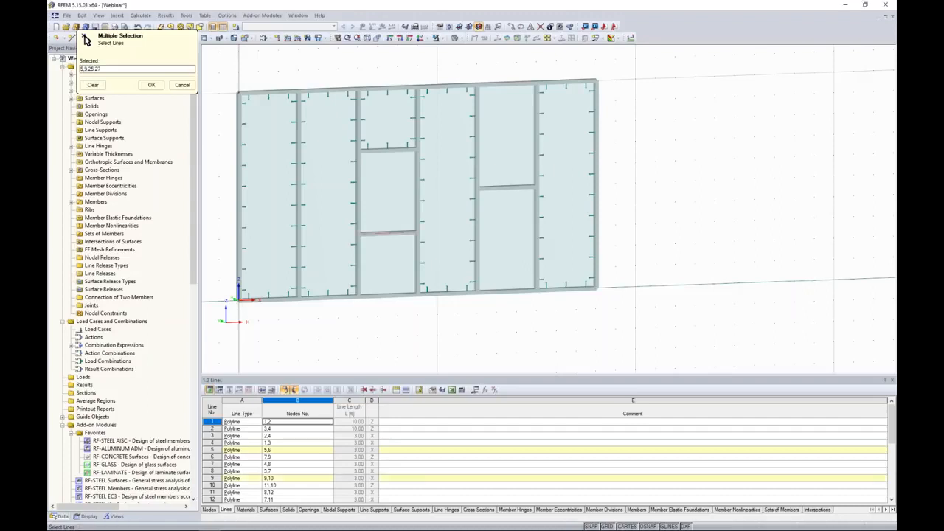
{"action": "left_click", "coordinate": [151, 84]}
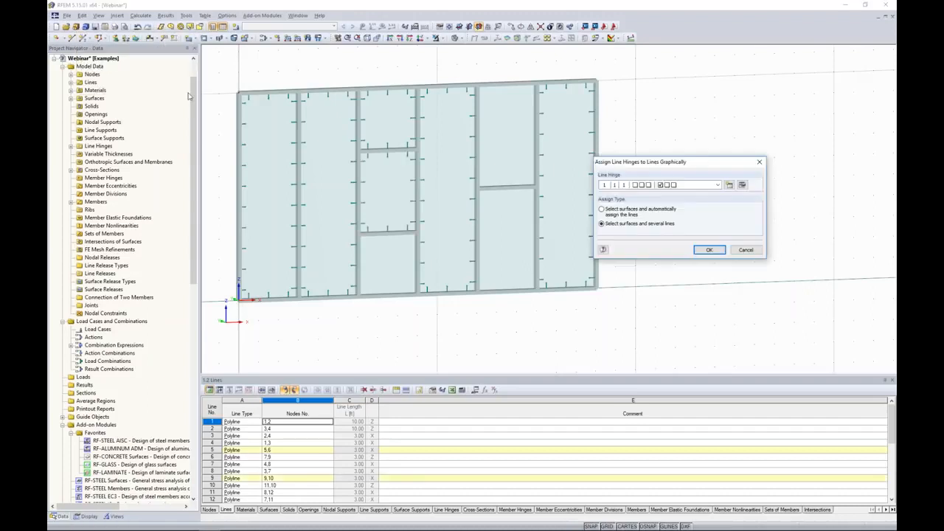
Assign line hinges to the edge lines of the bottom glass panel in the third bay
{"action": "left_click", "coordinate": [709, 250]}
{"action": "left_click", "coordinate": [403, 256]}
{"action": "left_click", "coordinate": [417, 260]}
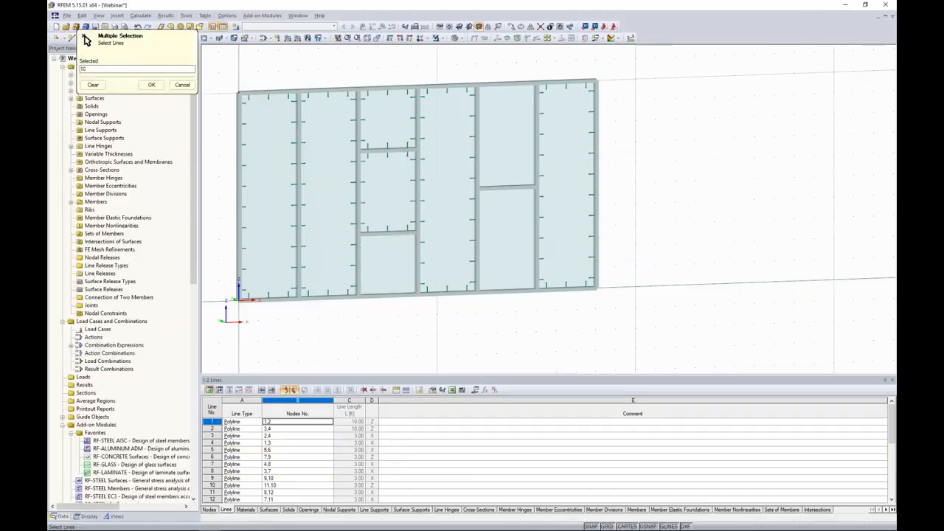
{"action": "left_click", "coordinate": [388, 234]}
{"action": "left_click", "coordinate": [358, 265]}
{"action": "left_click", "coordinate": [386, 295]}
{"action": "left_click", "coordinate": [151, 84]}
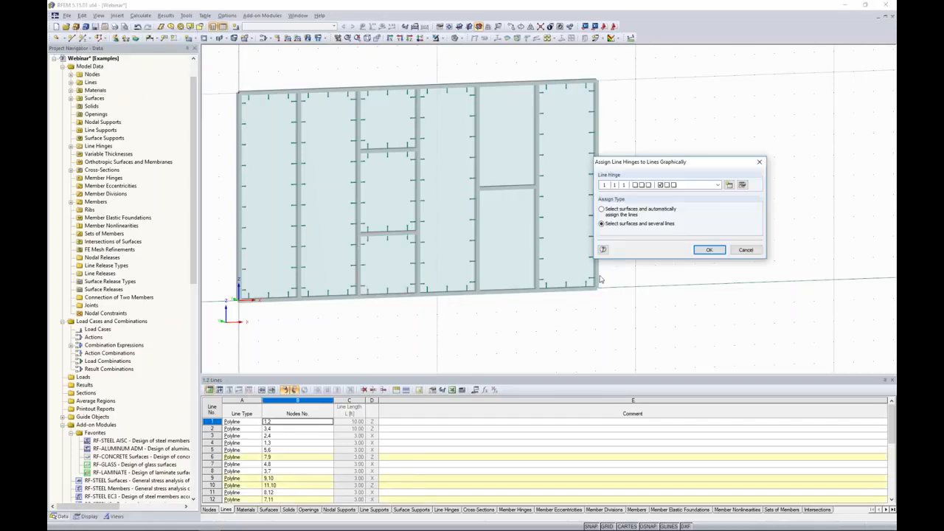
Assign line hinges to the edge lines of the upper glass panel in the fifth bay
{"action": "left_click", "coordinate": [700, 251]}
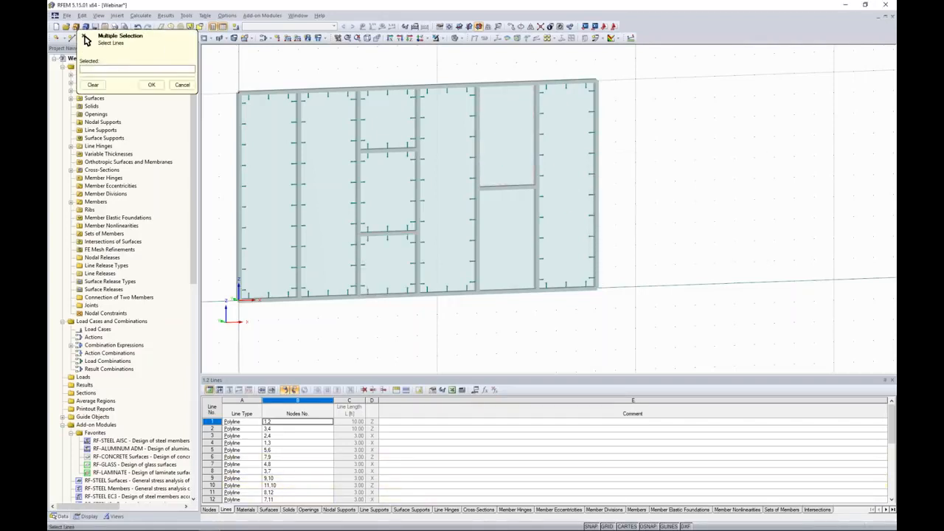
{"action": "left_click", "coordinate": [537, 144]}
{"action": "left_click", "coordinate": [512, 89]}
{"action": "left_click", "coordinate": [476, 113]}
{"action": "key", "text": "Return"}
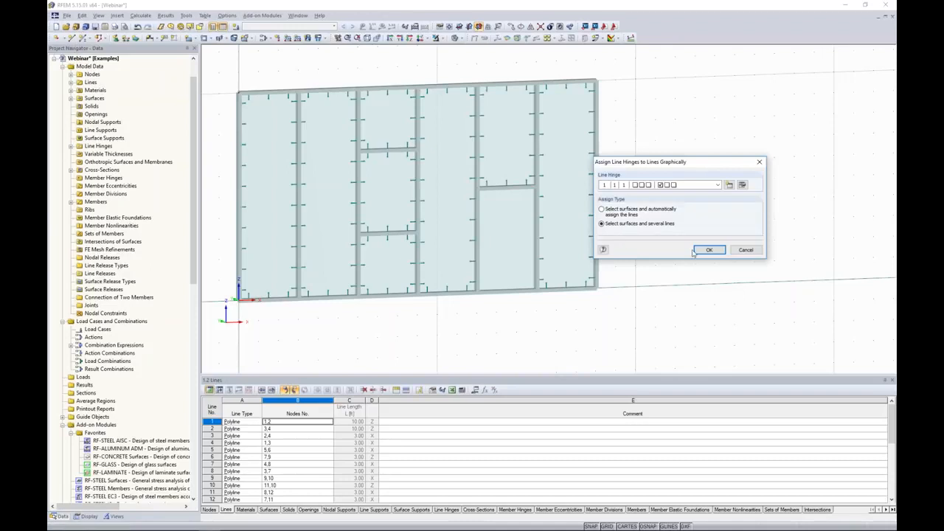
Assign line hinges to the edge lines of the lower glass panel in the fifth bay
{"action": "left_click", "coordinate": [709, 250]}
{"action": "left_click", "coordinate": [538, 239]}
{"action": "left_click", "coordinate": [509, 186]}
{"action": "left_click", "coordinate": [477, 239]}
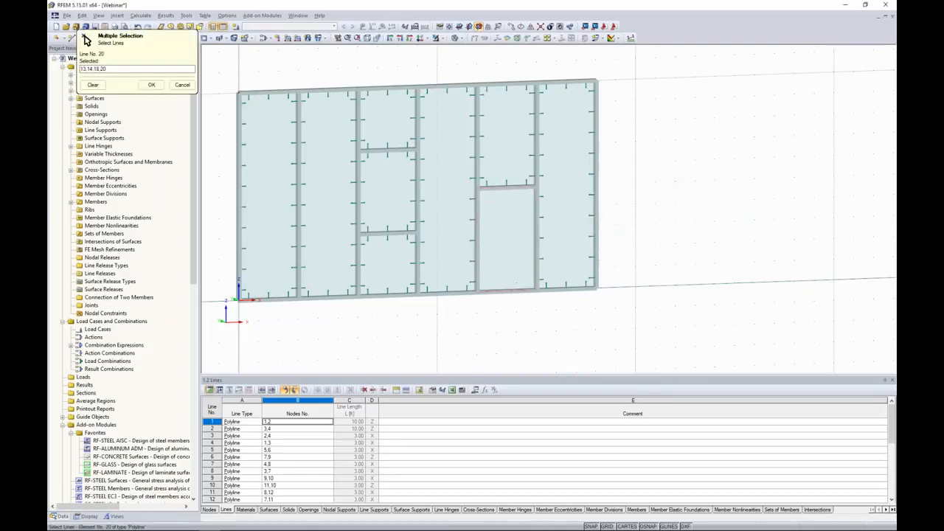
{"action": "key", "text": "Return"}
{"action": "left_click", "coordinate": [712, 251]}
Isolate a vertical mullion and zoom in to examine the orientation of its SHAPE-THIN cross-section
{"action": "middle_click_drag", "start_coordinate": [670, 218], "coordinate": [740, 244]}
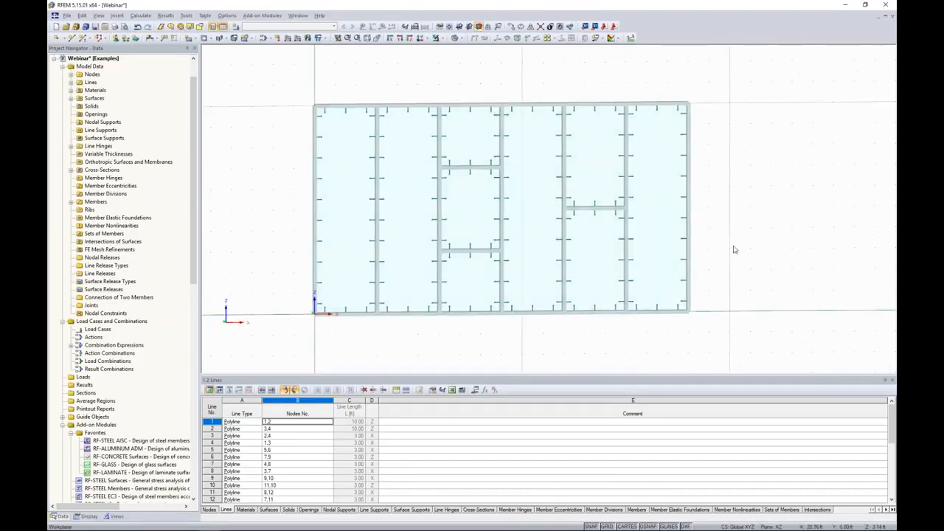
{"action": "middle_click_drag", "start_coordinate": [306, 150], "coordinate": [391, 193]}
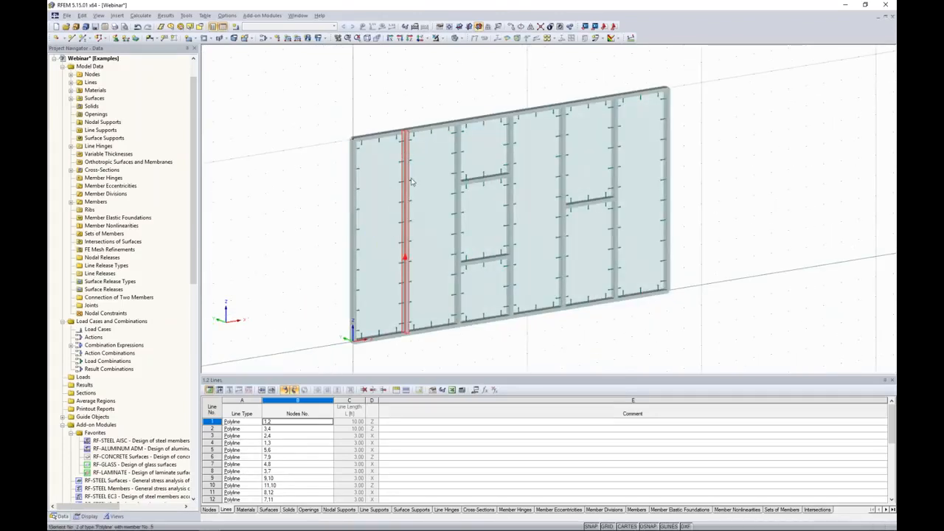
{"action": "left_click", "coordinate": [436, 38]}
{"action": "left_click", "coordinate": [445, 53]}
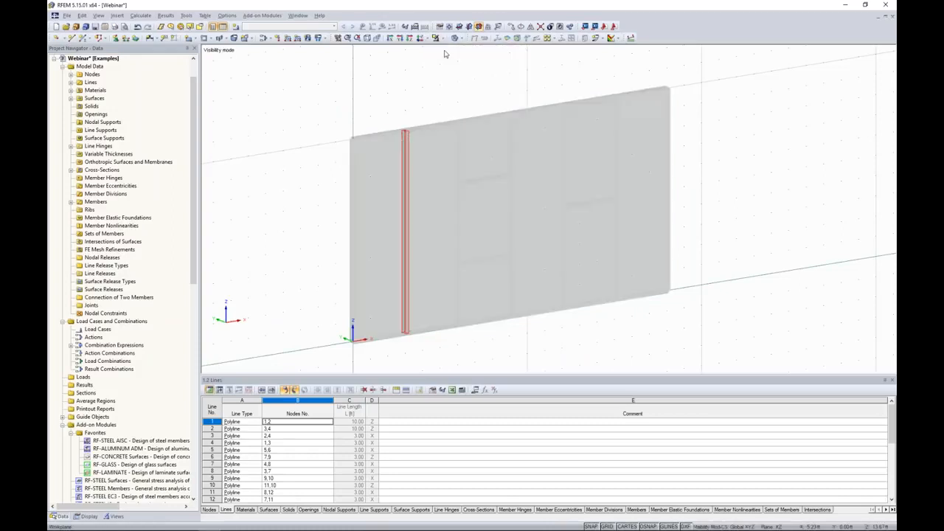
{"action": "scroll", "coordinate": [404, 136], "scroll_direction": "up", "scroll_amount": 5}
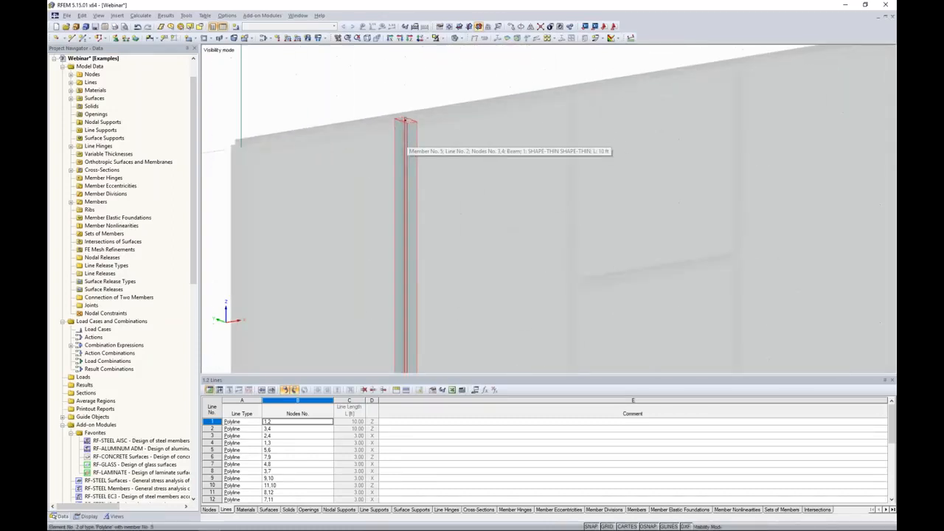
{"action": "middle_click_drag", "start_coordinate": [405, 139], "coordinate": [404, 159], "text": "ctrl"}
{"action": "scroll", "coordinate": [403, 159], "scroll_direction": "up", "scroll_amount": 8}
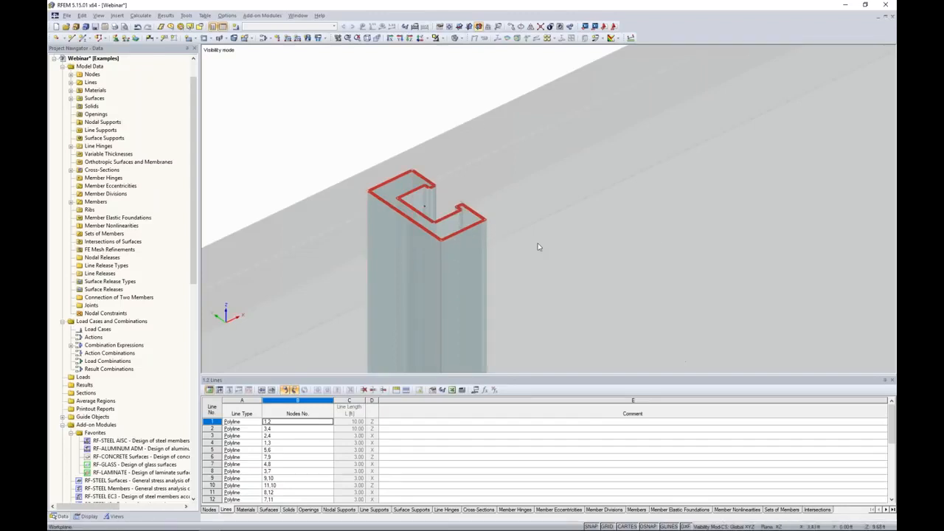
{"action": "scroll", "coordinate": [540, 258], "scroll_direction": "down", "scroll_amount": 5}
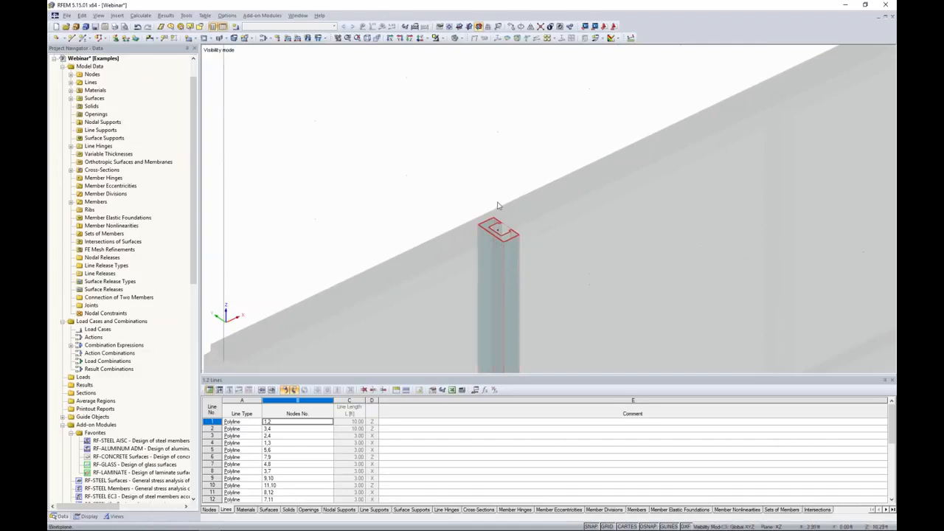
{"action": "scroll", "coordinate": [577, 267], "scroll_direction": "down", "scroll_amount": 3}
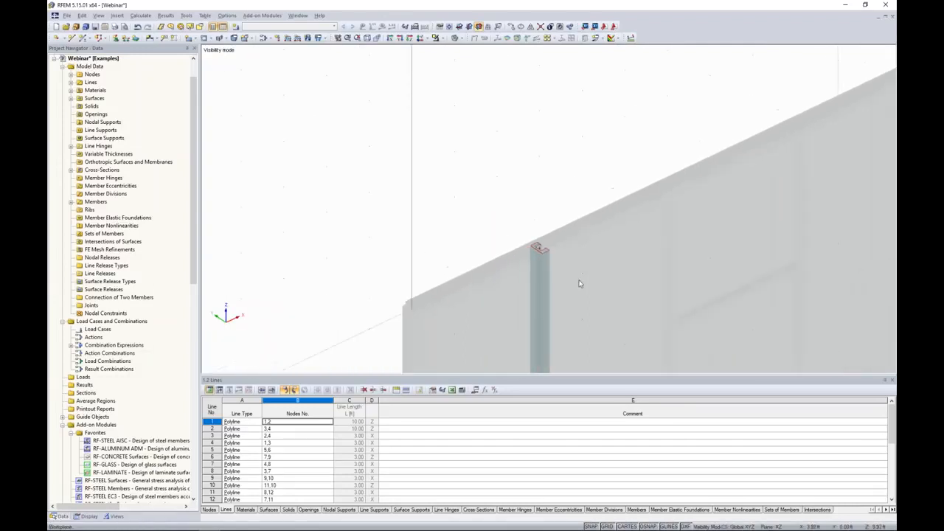
{"action": "scroll", "coordinate": [580, 283], "scroll_direction": "down", "scroll_amount": 4}
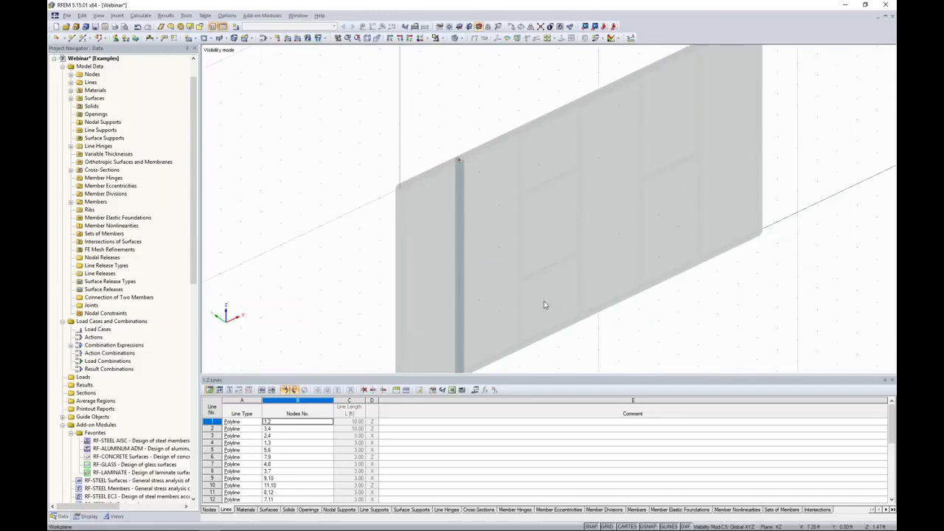
{"action": "left_click", "coordinate": [440, 38]}
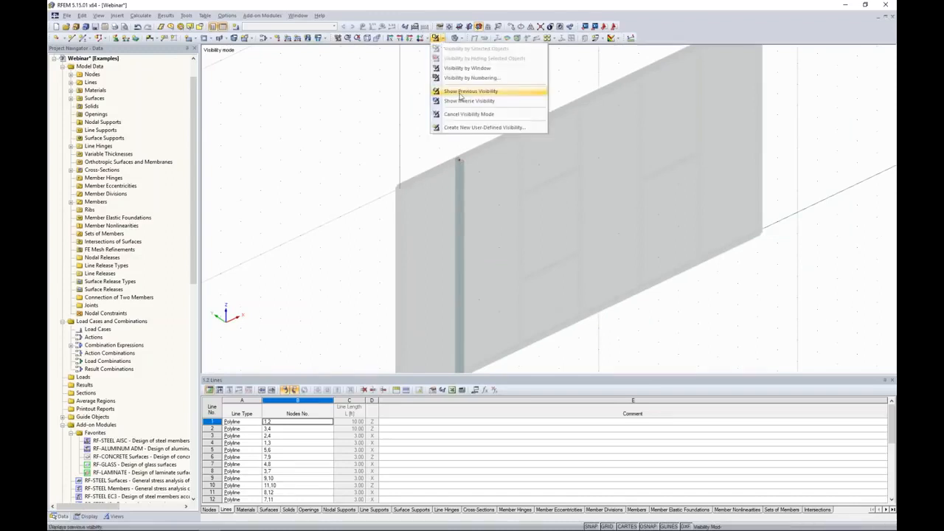
{"action": "left_click", "coordinate": [462, 118]}
{"action": "middle_click_drag", "start_coordinate": [530, 274], "coordinate": [376, 212], "text": "ctrl"}
Select all frame members in wireframe view and set their member rotation angle to 90°
{"action": "left_click", "coordinate": [457, 38]}
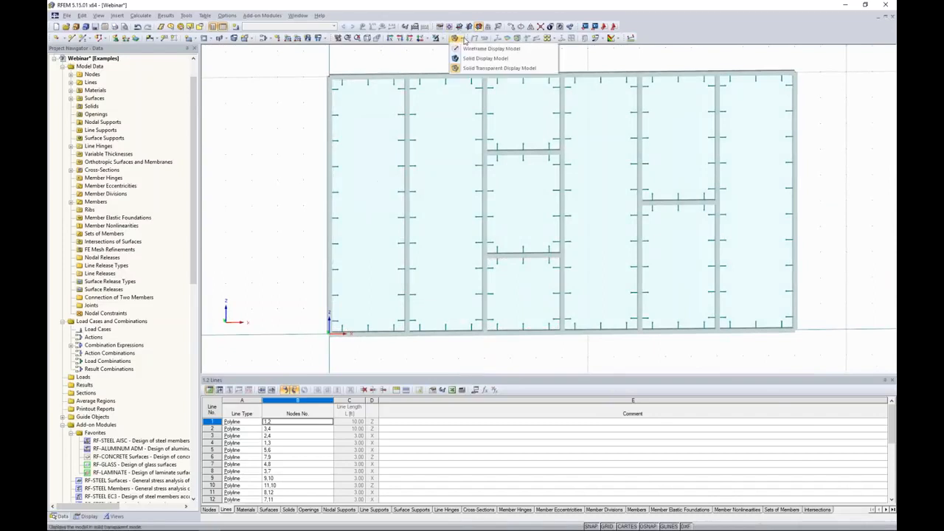
{"action": "left_click", "coordinate": [463, 49]}
{"action": "left_click_drag", "start_coordinate": [748, 313], "coordinate": [367, 113]}
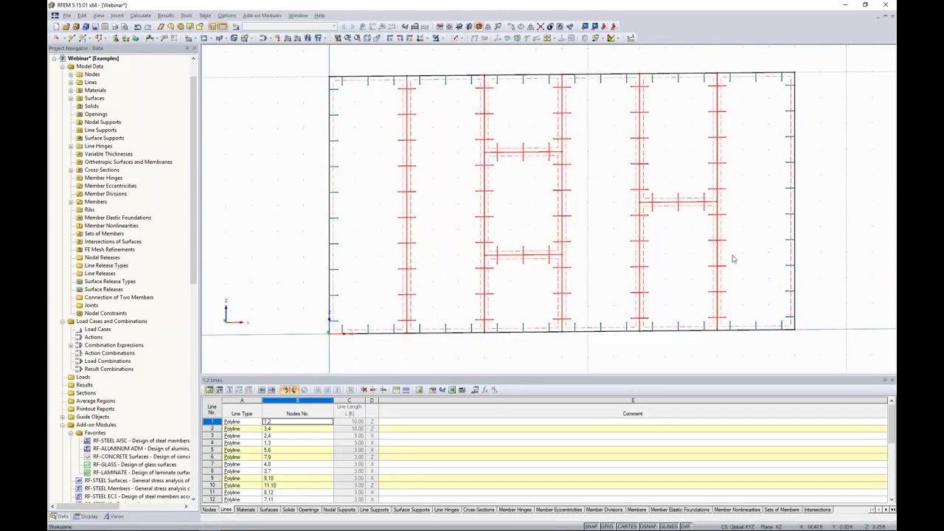
{"action": "double_click", "coordinate": [404, 134]}
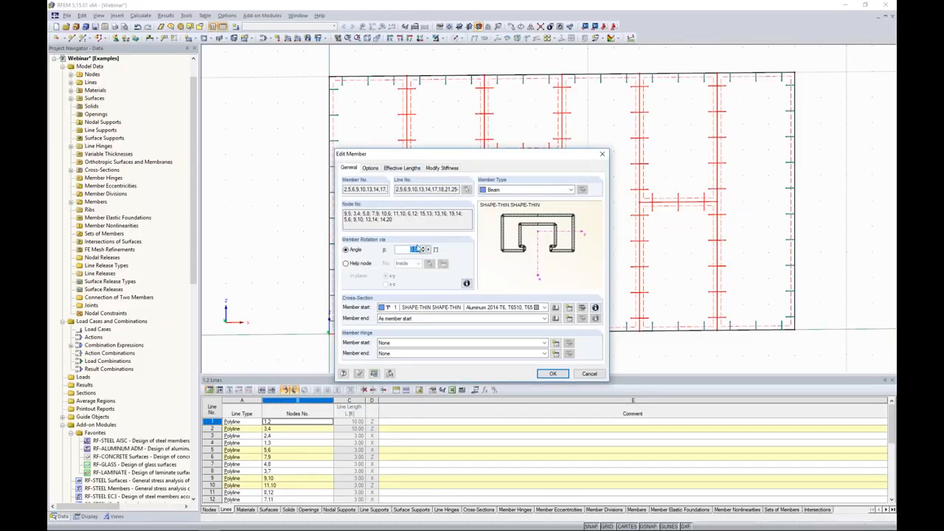
{"action": "type", "text": "90"}
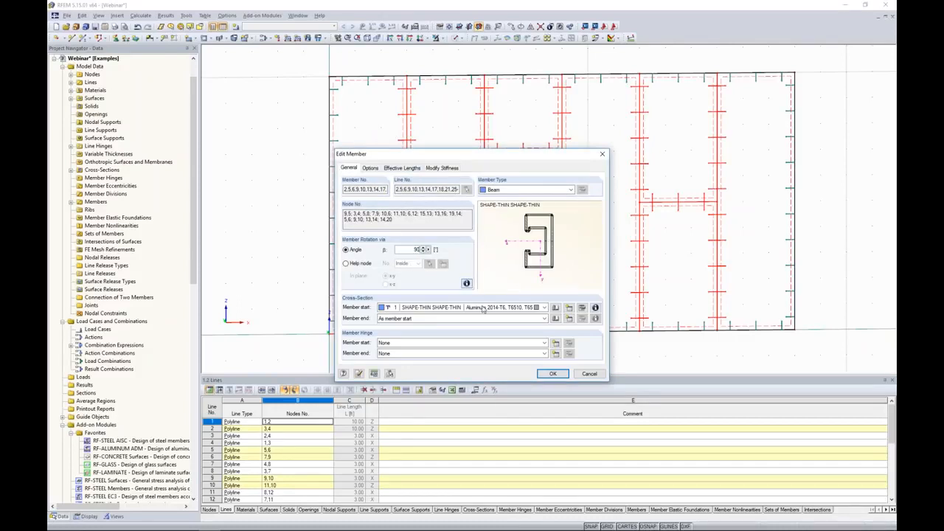
{"action": "left_click", "coordinate": [553, 373]}
{"action": "left_click", "coordinate": [434, 65]}
Switch to solid display and inspect the rotated frame members in 3D and front view
{"action": "left_click", "coordinate": [454, 38]}
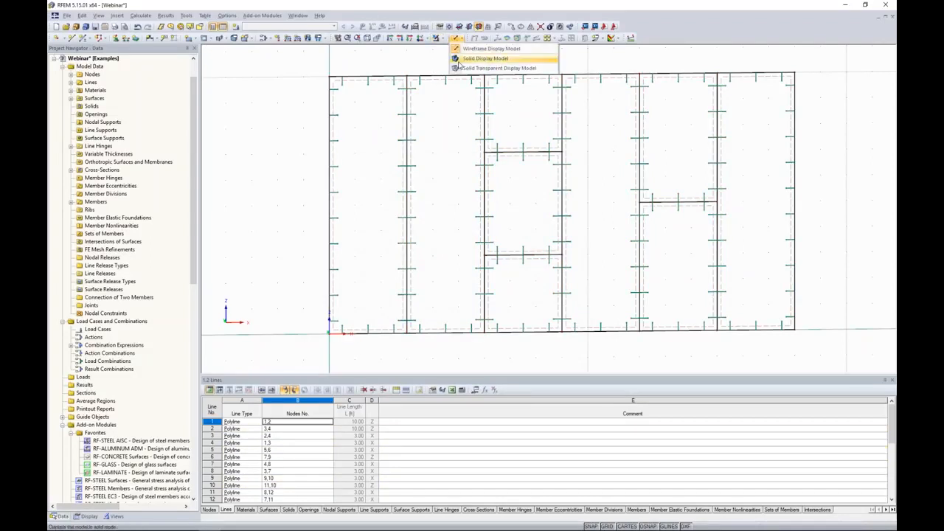
{"action": "left_click", "coordinate": [459, 68]}
{"action": "middle_click_drag", "start_coordinate": [322, 146], "coordinate": [426, 147], "text": "ctrl"}
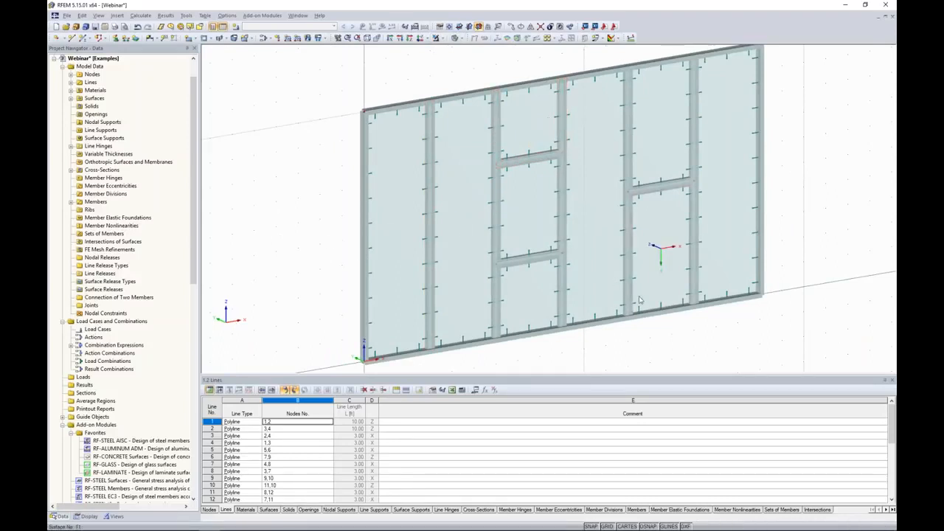
{"action": "left_click", "coordinate": [401, 37]}
{"action": "scroll", "coordinate": [590, 270], "scroll_direction": "down", "scroll_amount": 3}
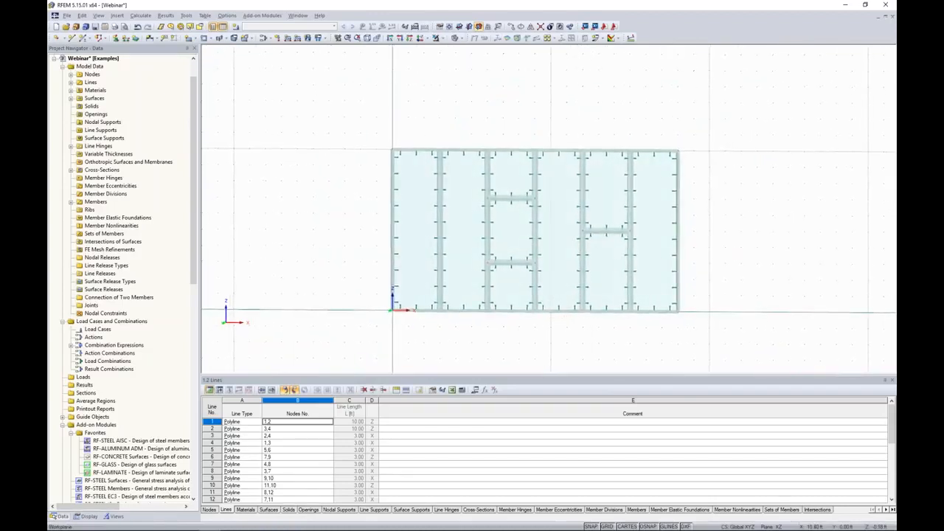
{"action": "middle_click_drag", "start_coordinate": [559, 322], "coordinate": [517, 295]}
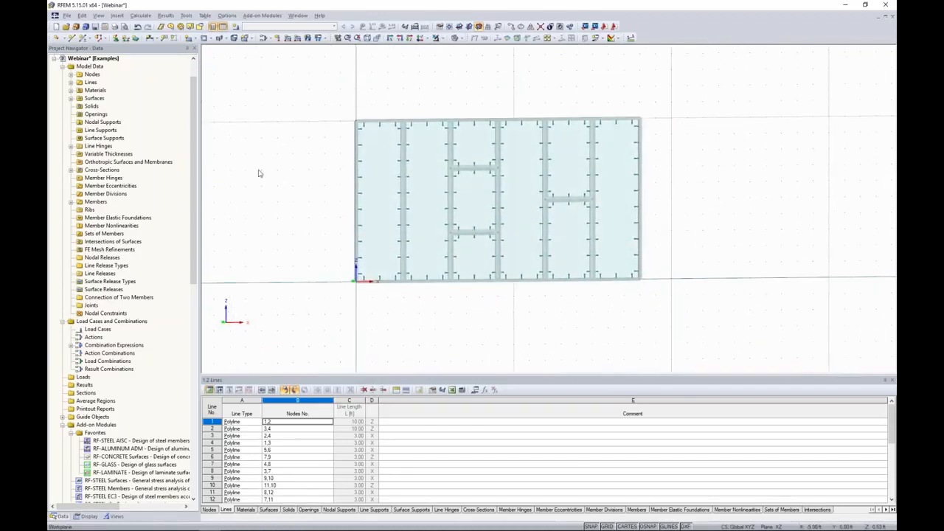
Try to place hinged nodal supports on the bottom nodes of the facade
{"action": "left_click", "coordinate": [116, 39]}
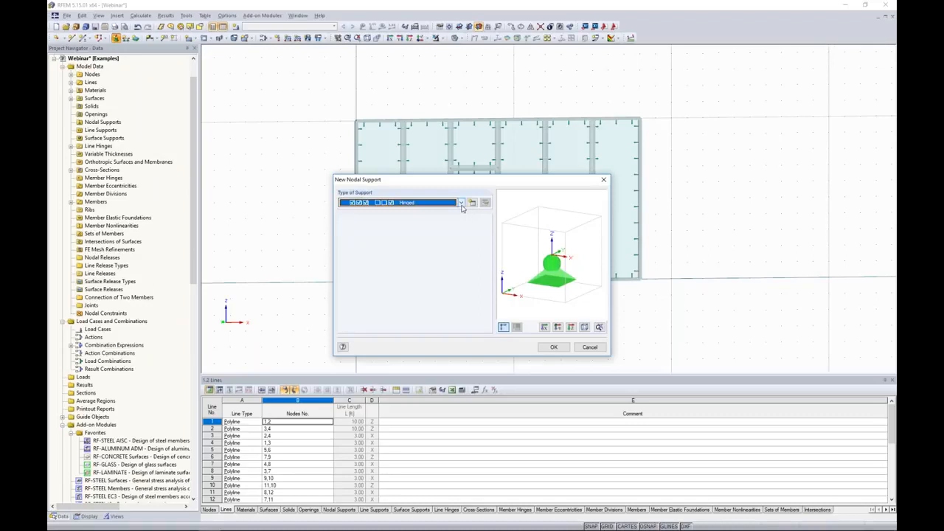
{"action": "left_click", "coordinate": [461, 203]}
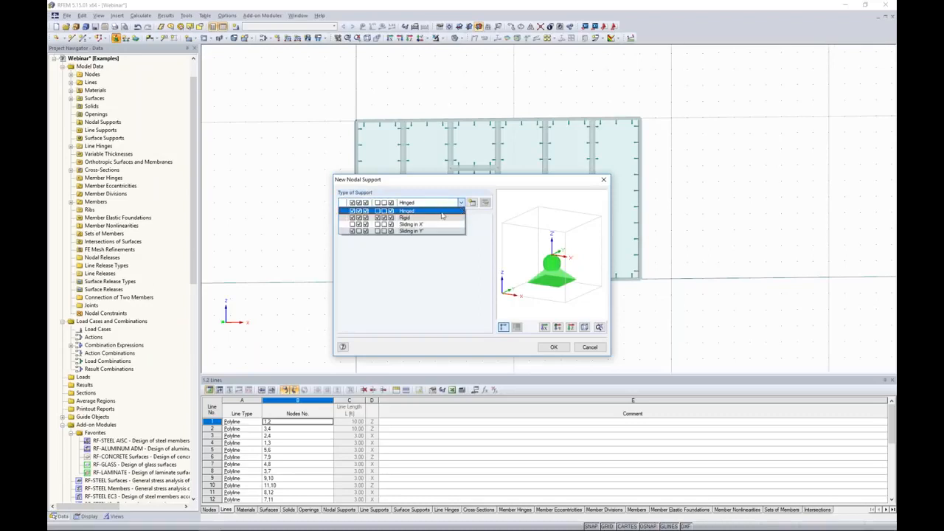
{"action": "left_click", "coordinate": [412, 218]}
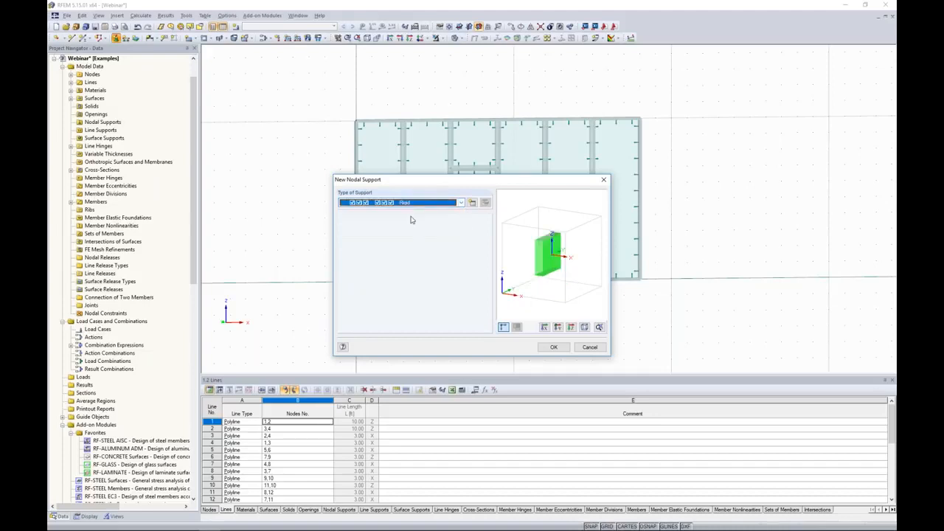
{"action": "left_click", "coordinate": [460, 204]}
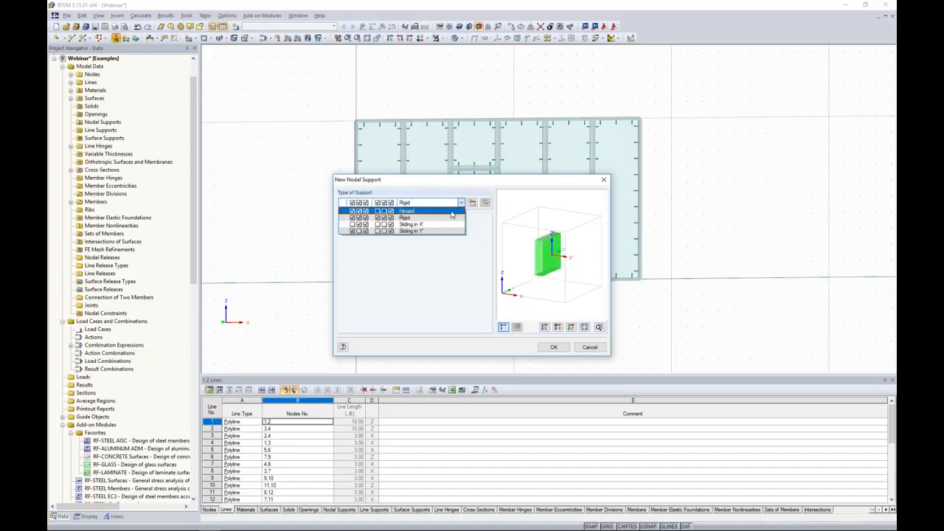
{"action": "left_click", "coordinate": [452, 212]}
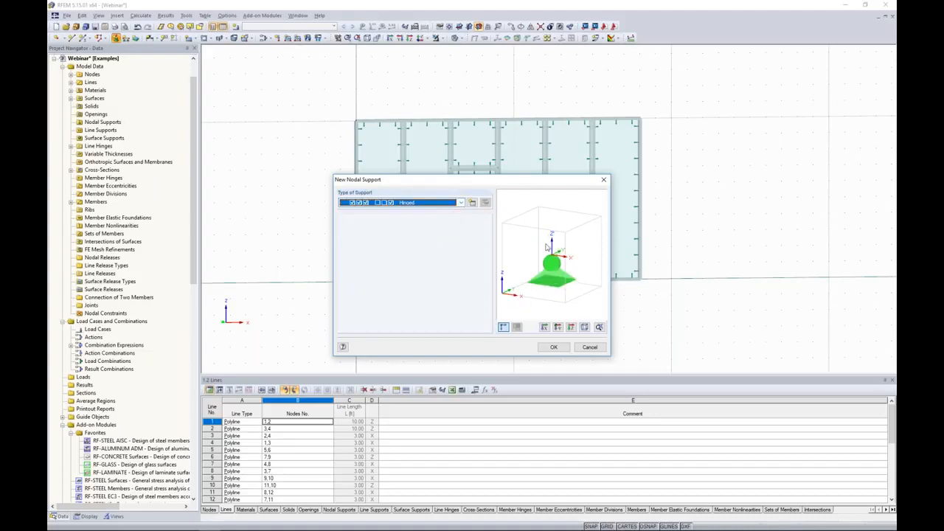
{"action": "left_click", "coordinate": [553, 348]}
{"action": "left_click_drag", "start_coordinate": [335, 270], "coordinate": [673, 335]}
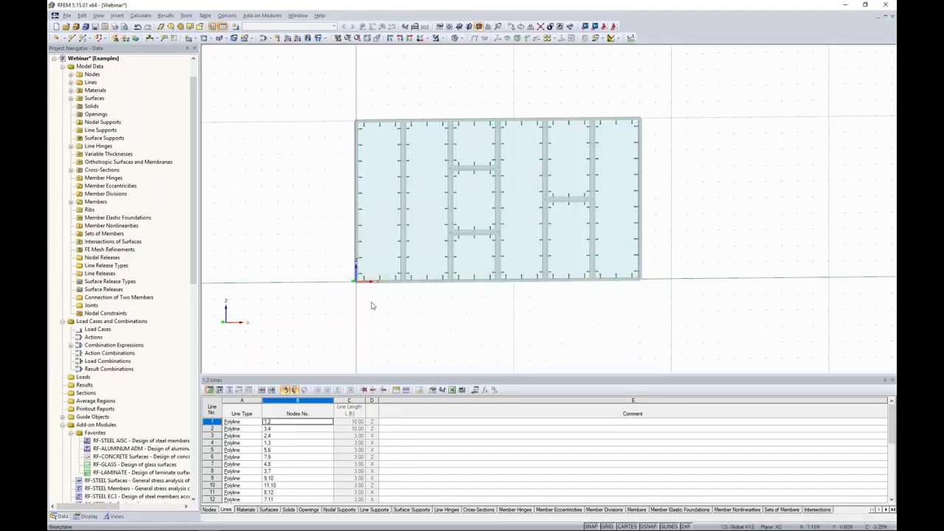
Place hinged nodal supports on all bottom nodes of the facade
{"action": "left_click", "coordinate": [116, 37]}
{"action": "left_click", "coordinate": [551, 347]}
{"action": "left_click_drag", "start_coordinate": [336, 258], "coordinate": [699, 327]}
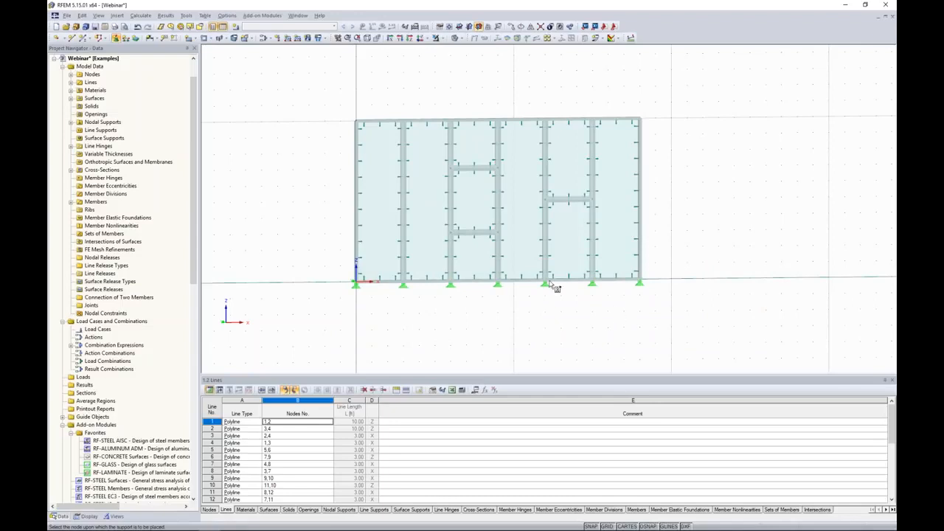
{"action": "key", "text": "Escape"}
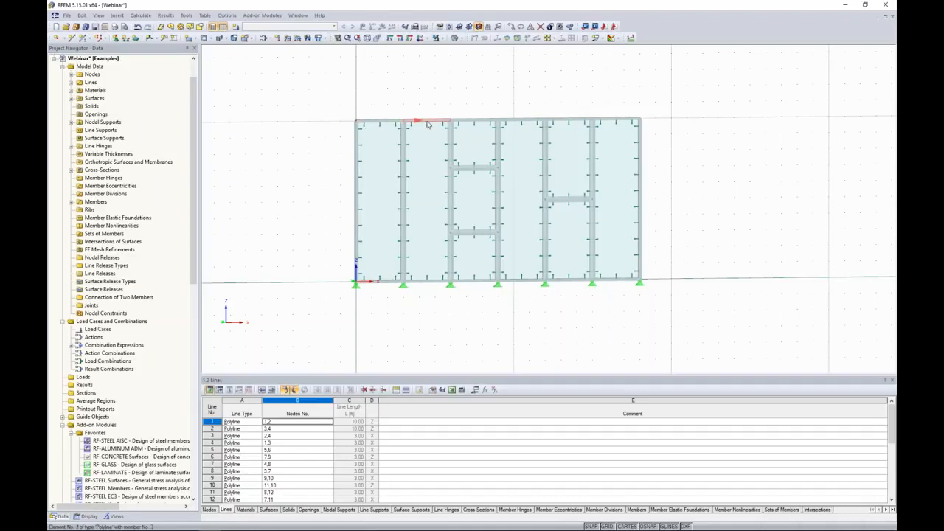
Create a new nodal support type with vertical displacement uZ released and place it on all top nodes
{"action": "left_click", "coordinate": [116, 38]}
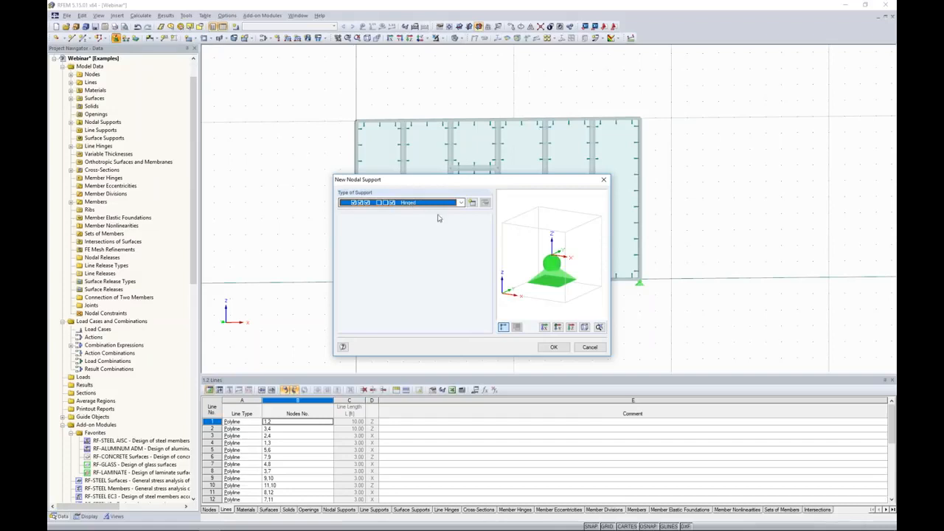
{"action": "left_click", "coordinate": [472, 203]}
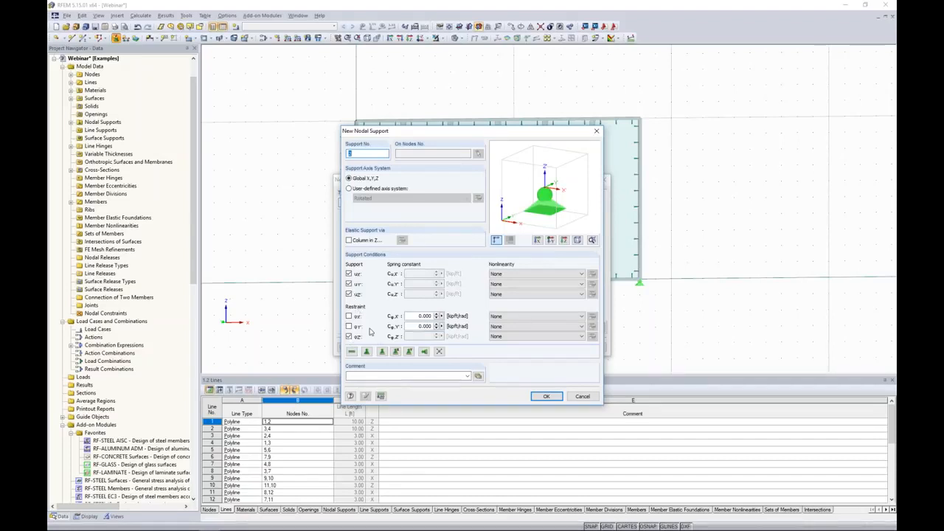
{"action": "left_click", "coordinate": [349, 294]}
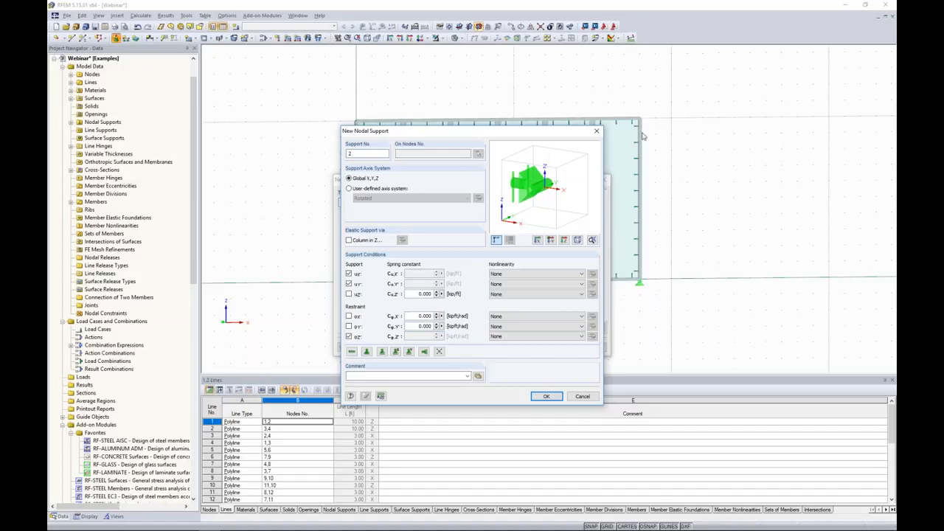
{"action": "left_click", "coordinate": [546, 397]}
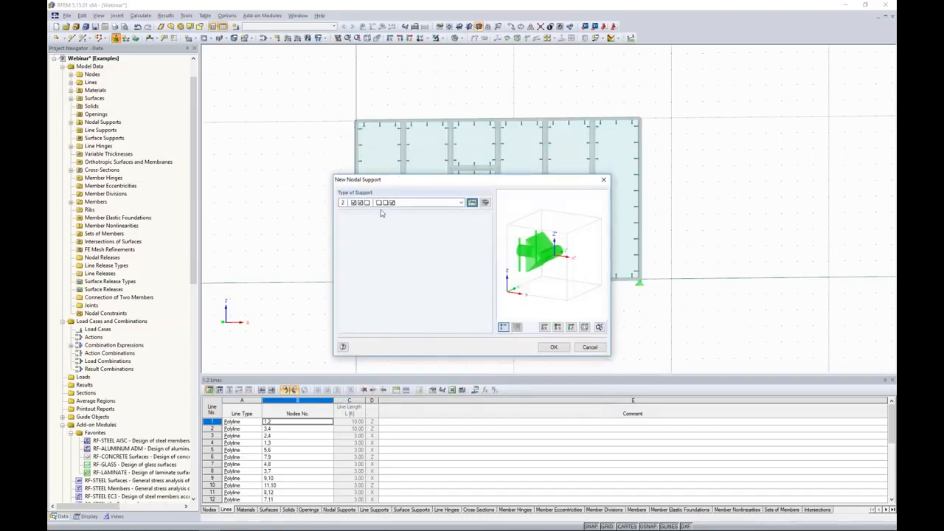
{"action": "left_click", "coordinate": [554, 347]}
{"action": "left_click_drag", "start_coordinate": [332, 93], "coordinate": [658, 140]}
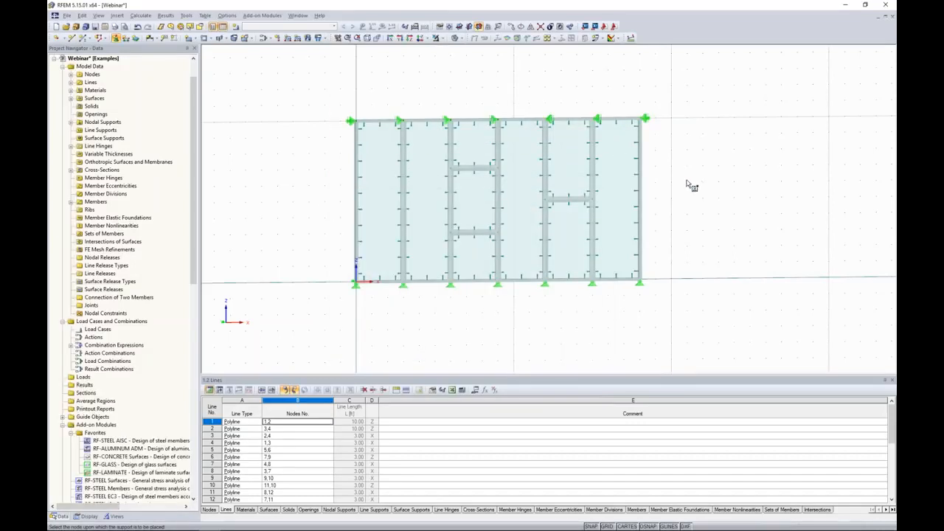
{"action": "middle_click_drag", "start_coordinate": [695, 189], "coordinate": [677, 200]}
{"action": "key", "text": "Escape"}
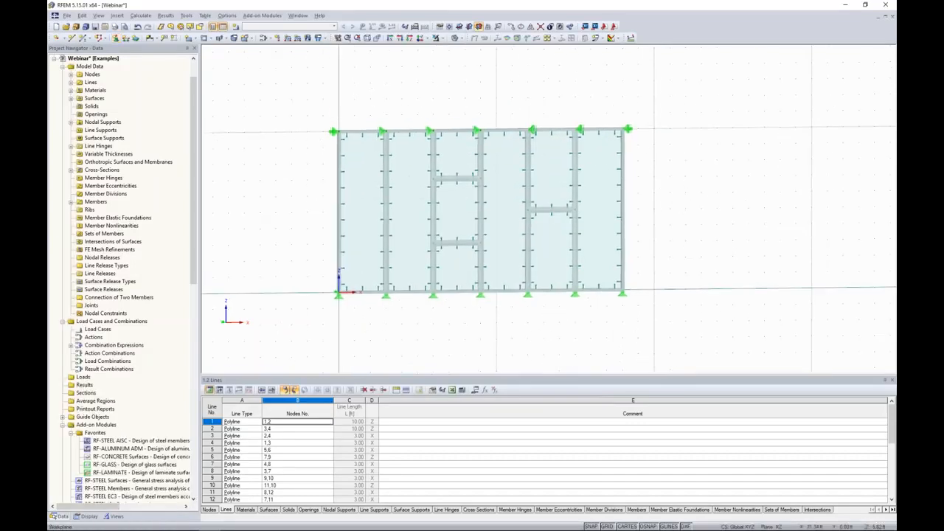
Keep LC1 as Dead and add load case LC2 named Wind with the Wind action category
{"action": "middle_click_drag", "start_coordinate": [671, 200], "coordinate": [659, 219]}
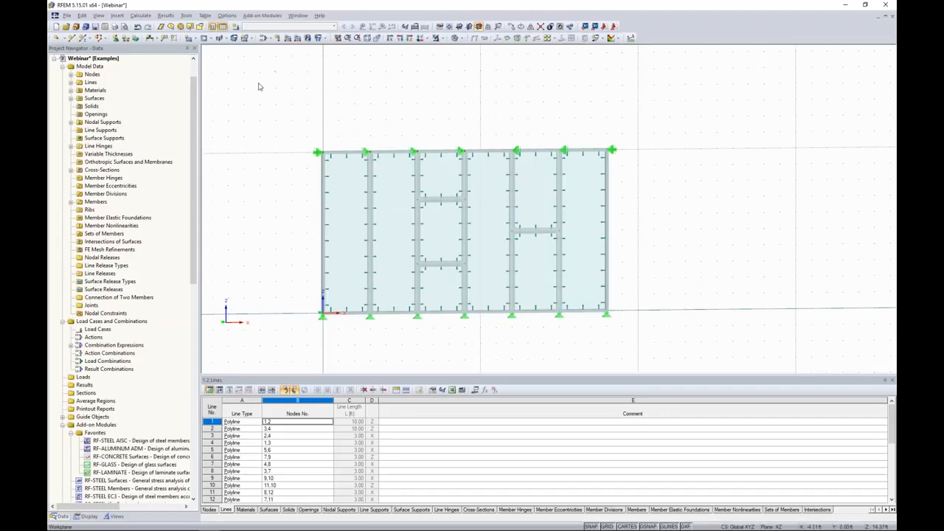
{"action": "left_click", "coordinate": [236, 27]}
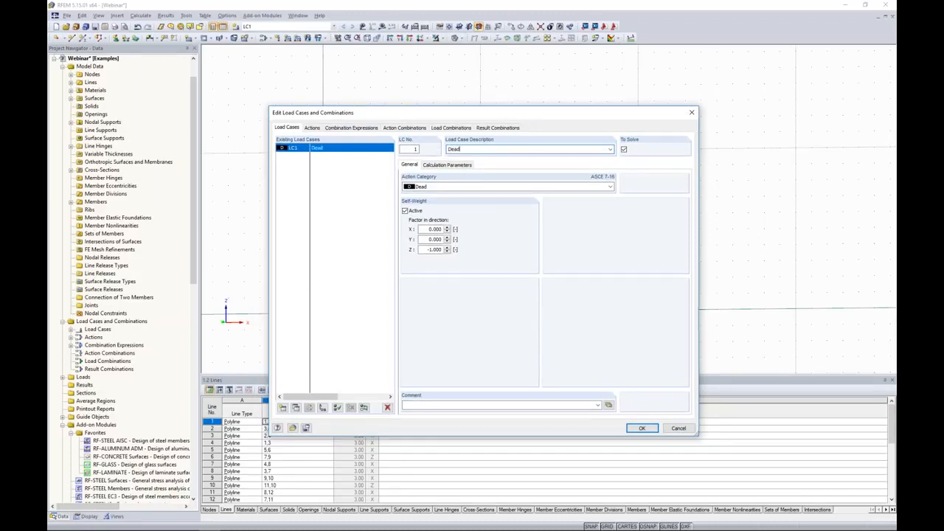
{"action": "left_click", "coordinate": [430, 187]}
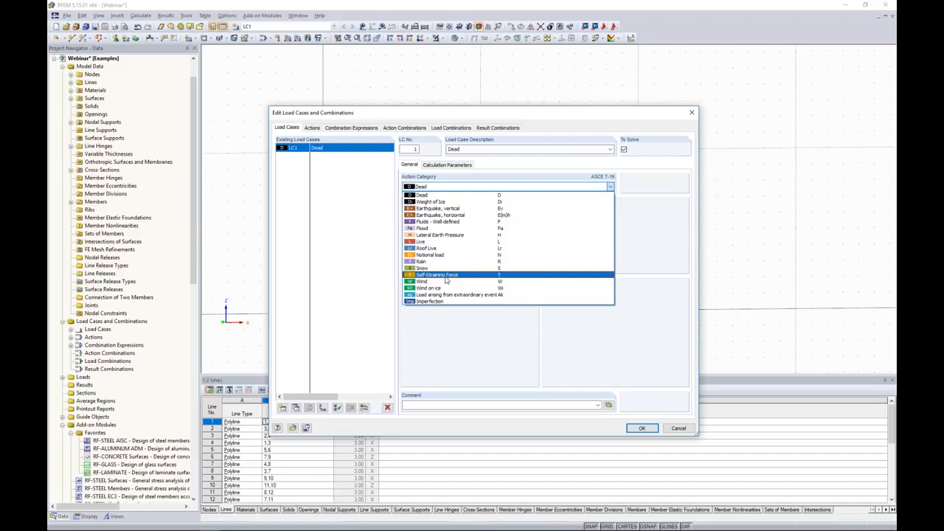
{"action": "left_click", "coordinate": [430, 196]}
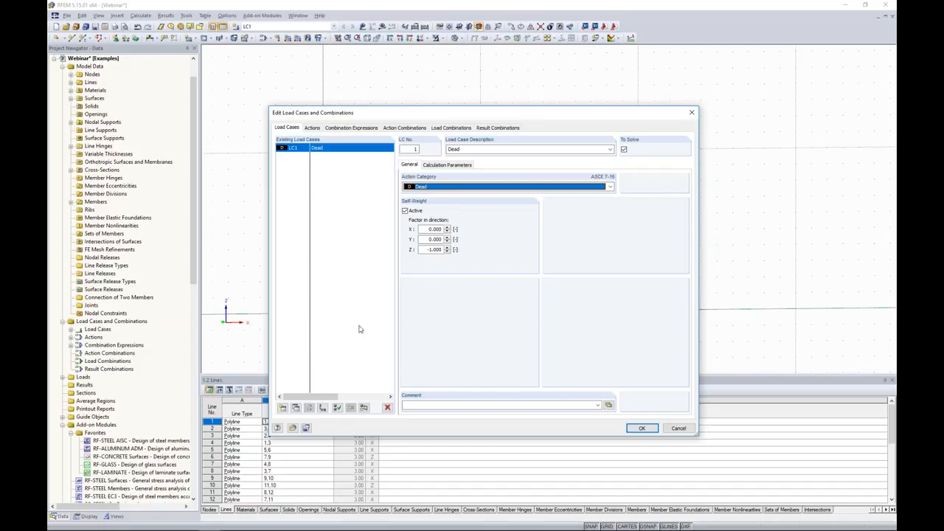
{"action": "left_click", "coordinate": [283, 408]}
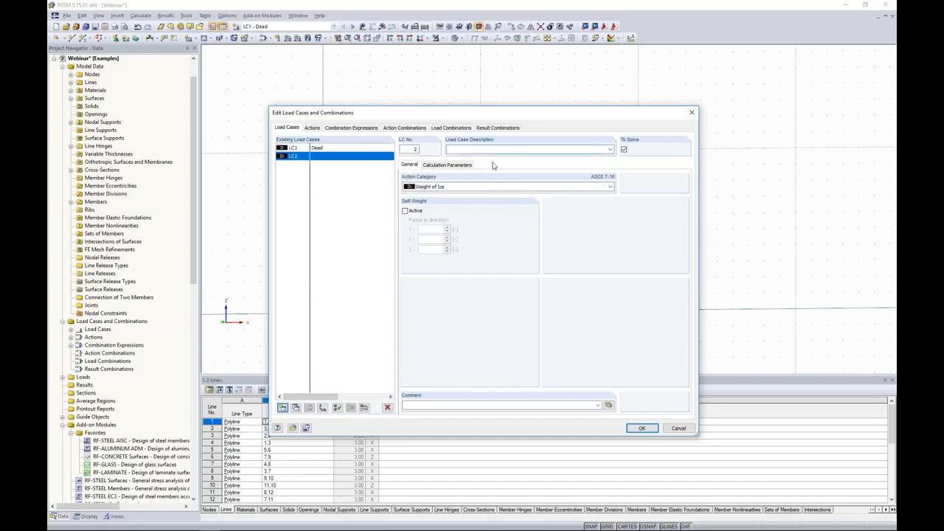
{"action": "type", "text": "Wind"}
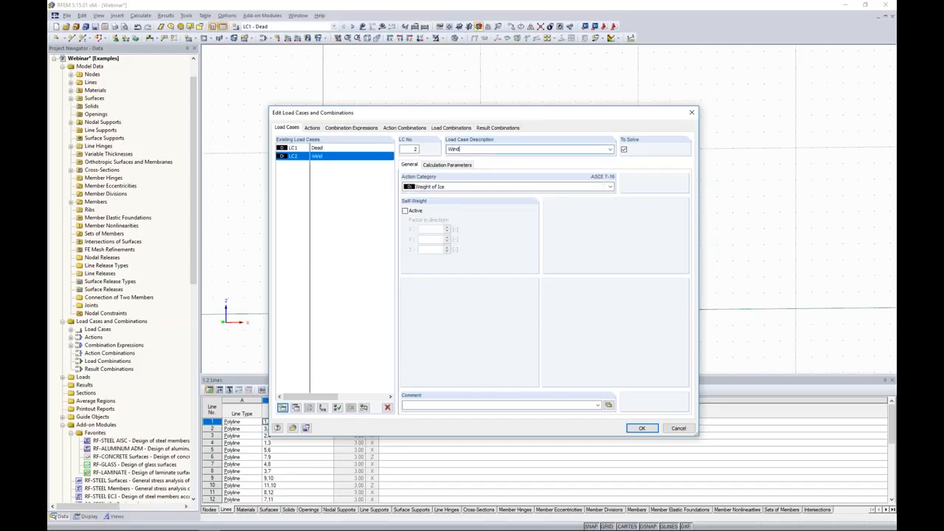
{"action": "left_click", "coordinate": [445, 189]}
{"action": "left_click", "coordinate": [440, 282]}
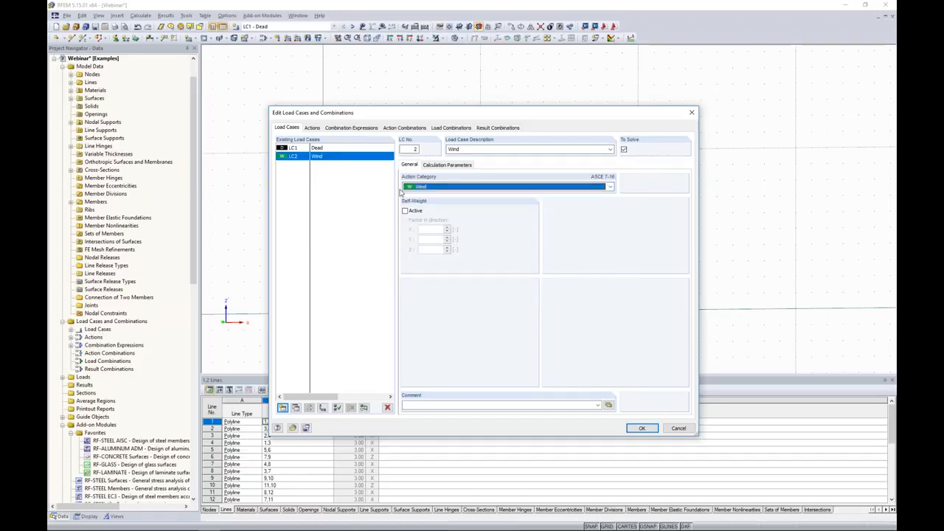
Review the combination expressions and generated load combinations, then close the load case dialog
{"action": "left_click", "coordinate": [361, 129]}
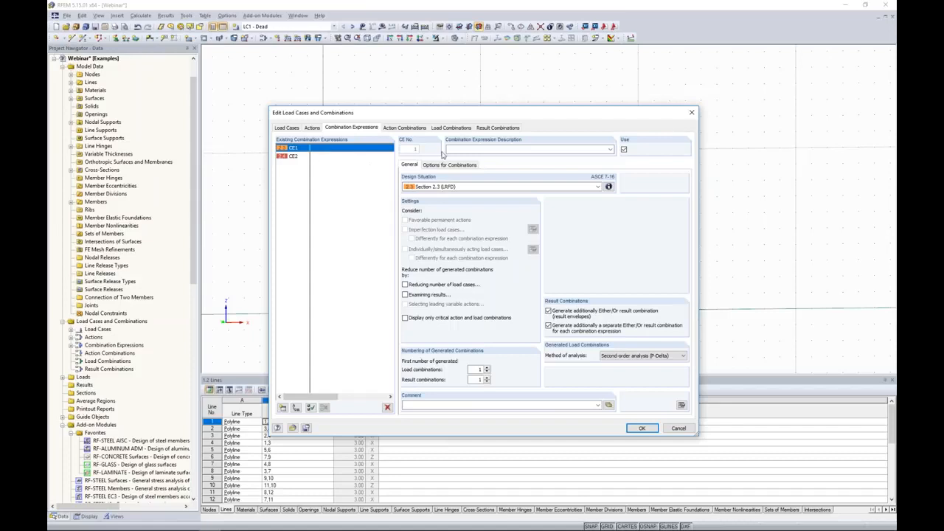
{"action": "left_click", "coordinate": [298, 157]}
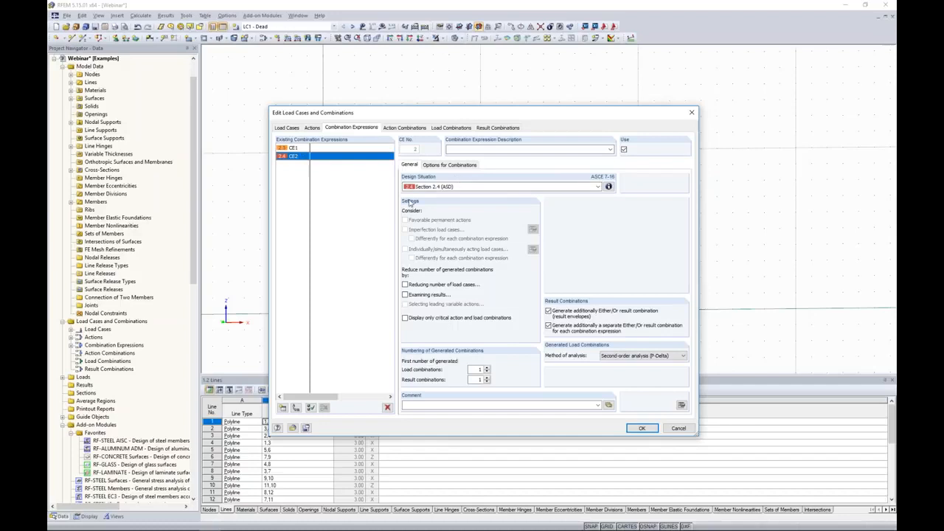
{"action": "left_click", "coordinate": [442, 130]}
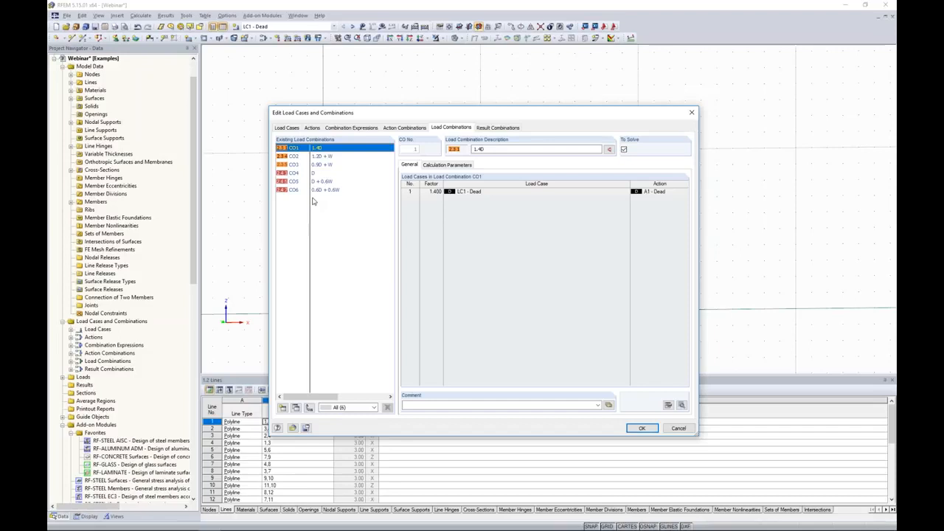
{"action": "left_click", "coordinate": [642, 428]}
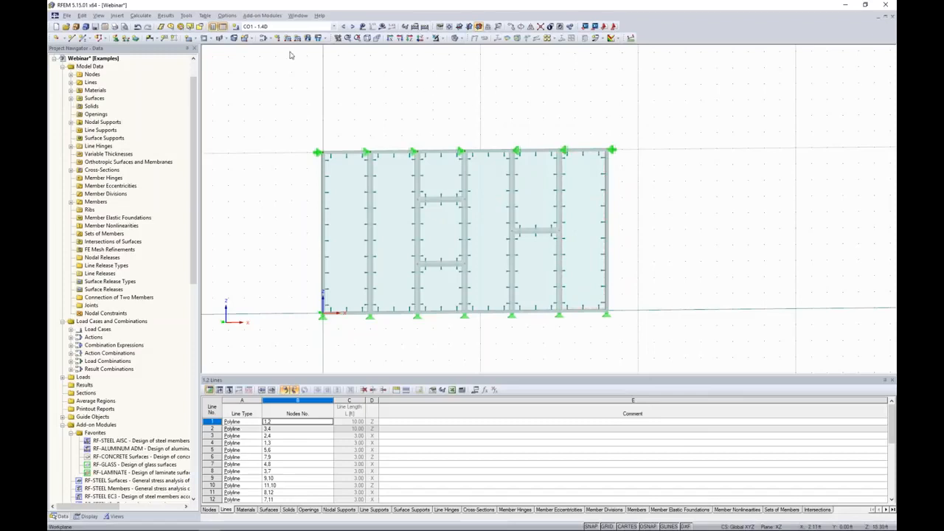
Make LC2 Wind the active load case
{"action": "left_click", "coordinate": [290, 27]}
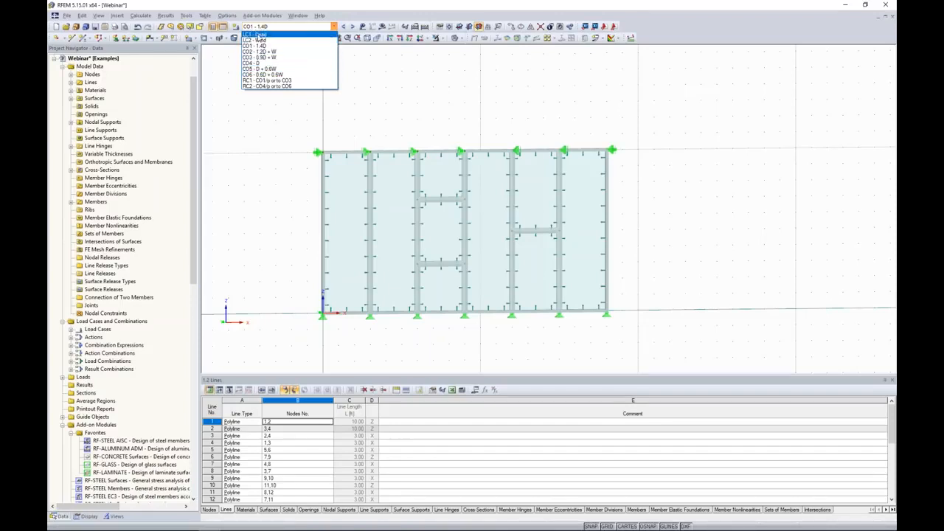
{"action": "left_click", "coordinate": [258, 34]}
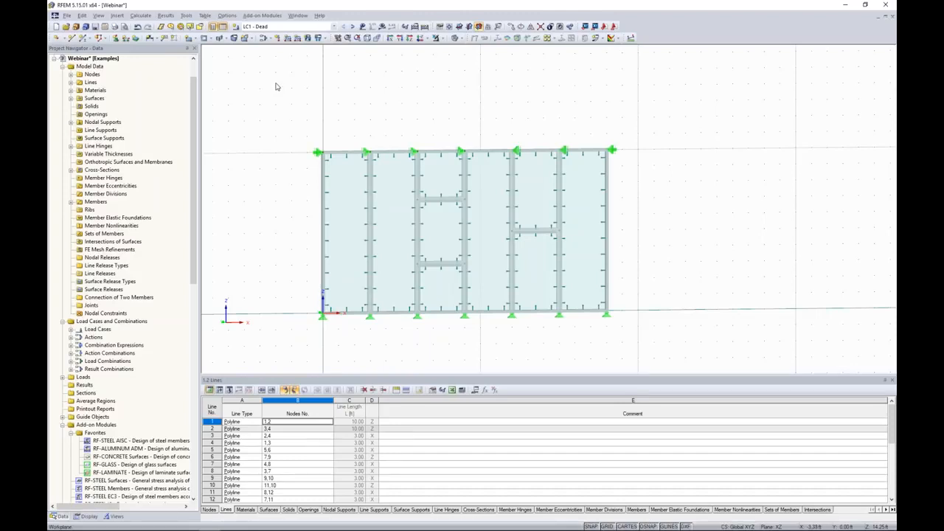
{"action": "left_click", "coordinate": [351, 26]}
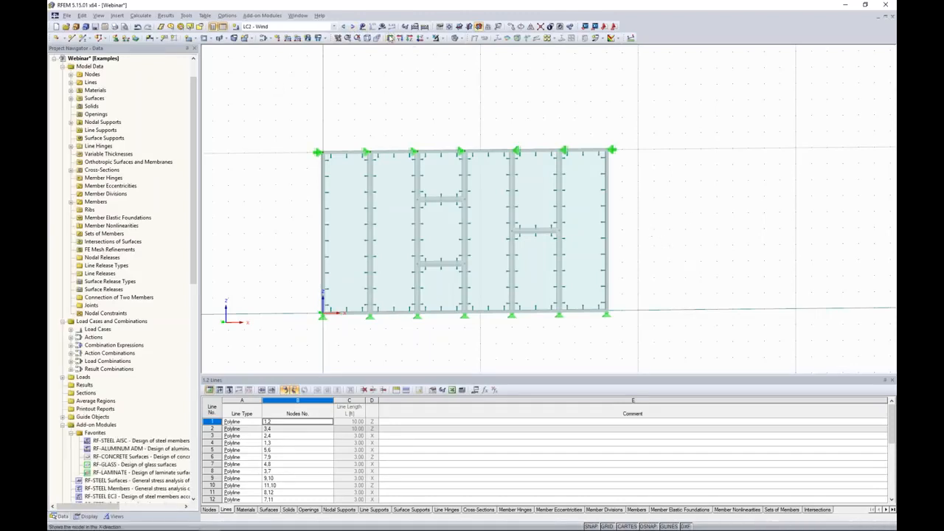
{"action": "middle_click_drag", "start_coordinate": [633, 214], "coordinate": [734, 204], "text": "ctrl"}
{"action": "scroll", "coordinate": [675, 241], "scroll_direction": "up", "scroll_amount": 3}
{"action": "middle_click_drag", "start_coordinate": [674, 241], "coordinate": [690, 259]}
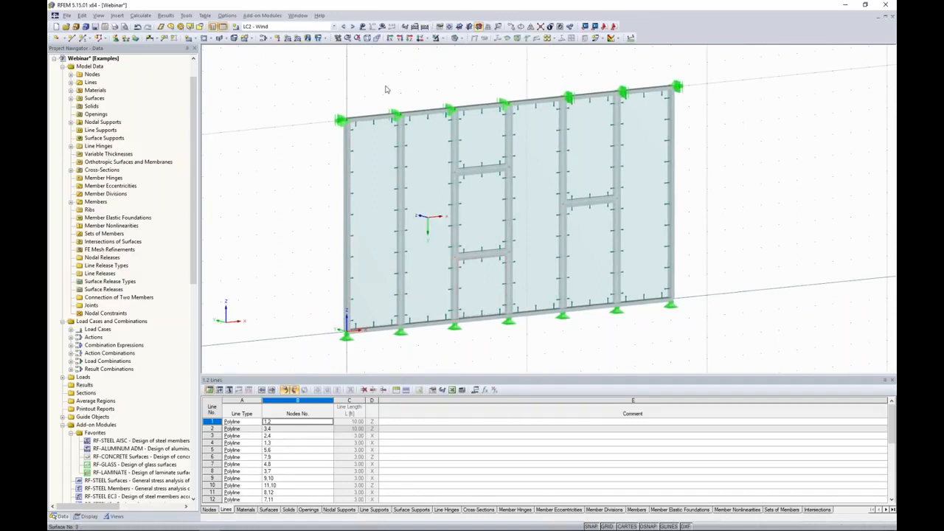
Start a new surface load acting in the global YL direction with a Linear in Z distribution
{"action": "left_click", "coordinate": [309, 39]}
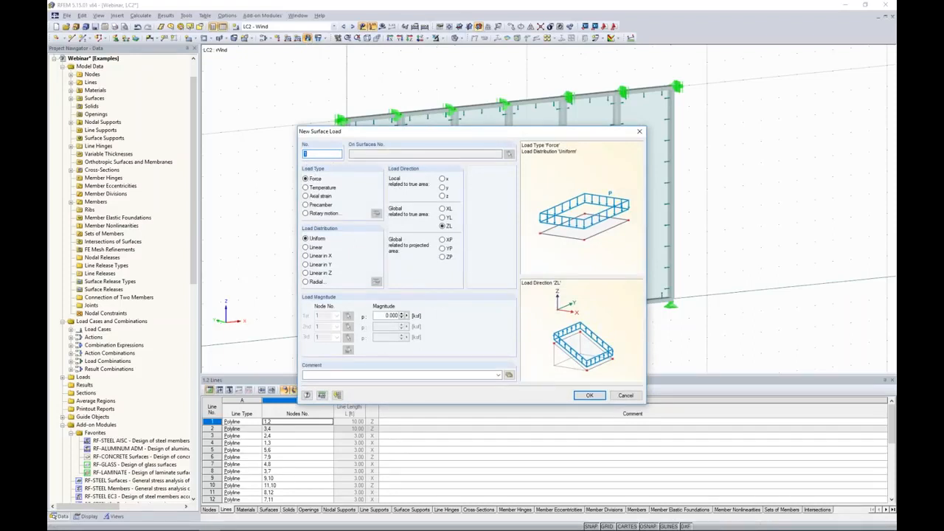
{"action": "left_click_drag", "start_coordinate": [409, 132], "coordinate": [462, 121]}
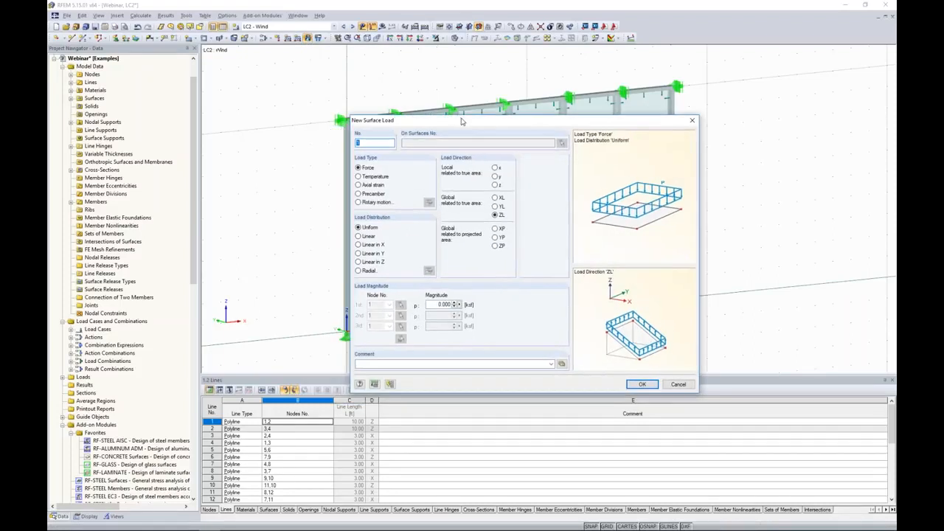
{"action": "left_click", "coordinate": [496, 207]}
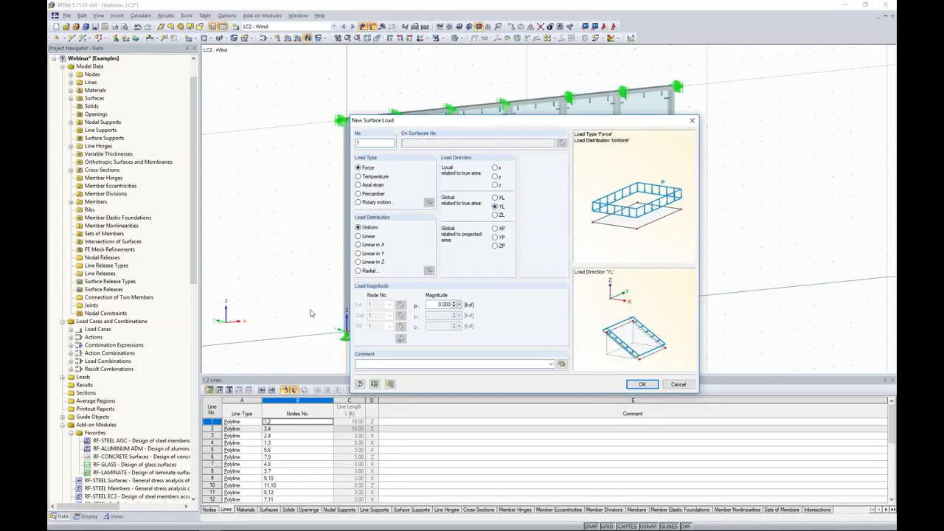
{"action": "left_click_drag", "start_coordinate": [457, 124], "coordinate": [566, 114]}
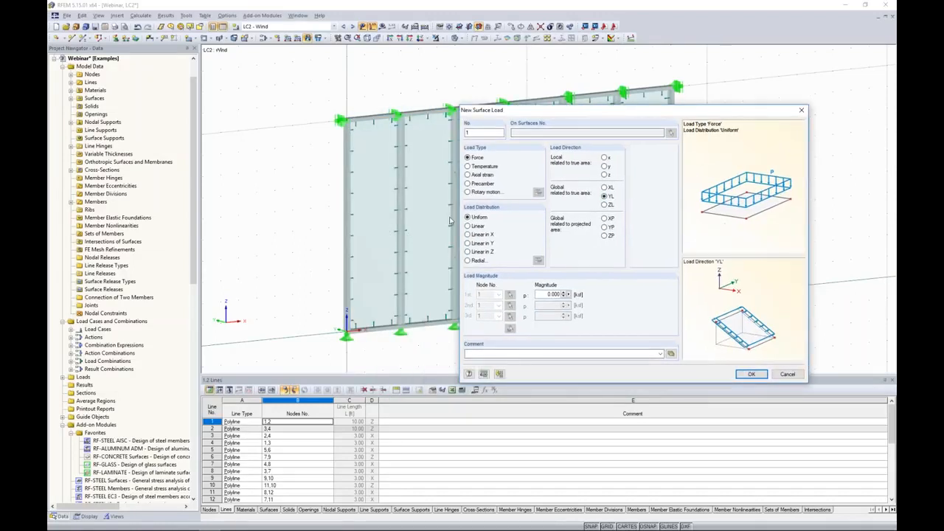
{"action": "left_click", "coordinate": [467, 252]}
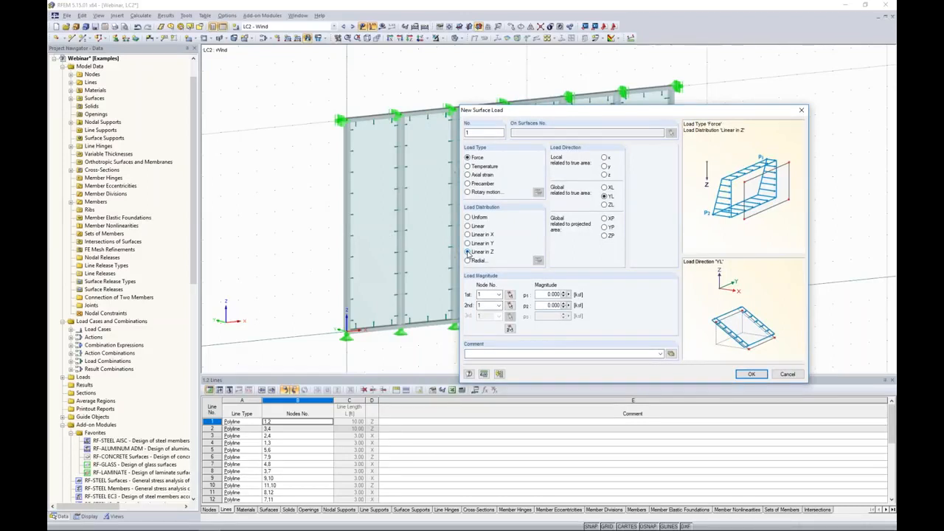
Set the linear wind load to 0.025 ksf at node 2 and 0.020 ksf at node 1, then apply it to all facade surfaces
{"action": "left_click", "coordinate": [555, 294]}
{"action": "type", "text": "0.0"}
{"action": "left_click_drag", "start_coordinate": [546, 305], "coordinate": [580, 310]}
{"action": "type", "text": "0.02"}
{"action": "left_click", "coordinate": [510, 330]}
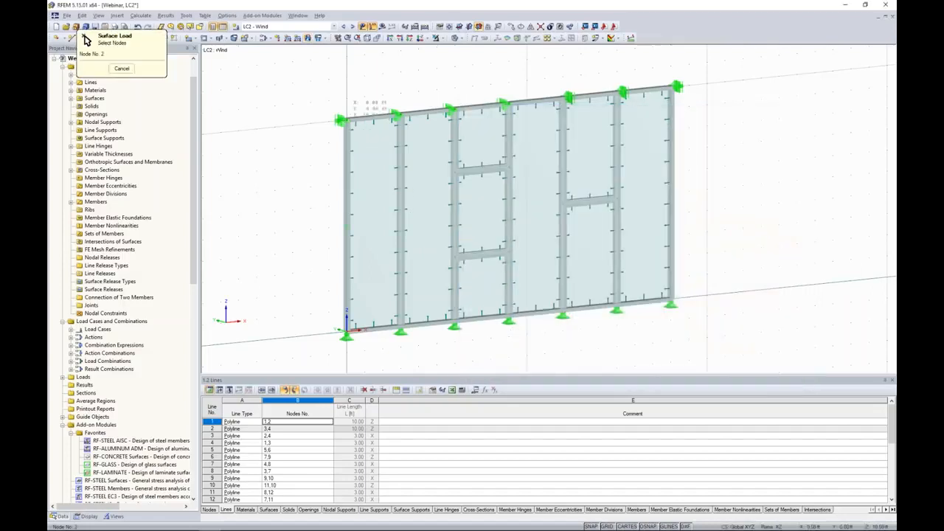
{"action": "left_click", "coordinate": [347, 119]}
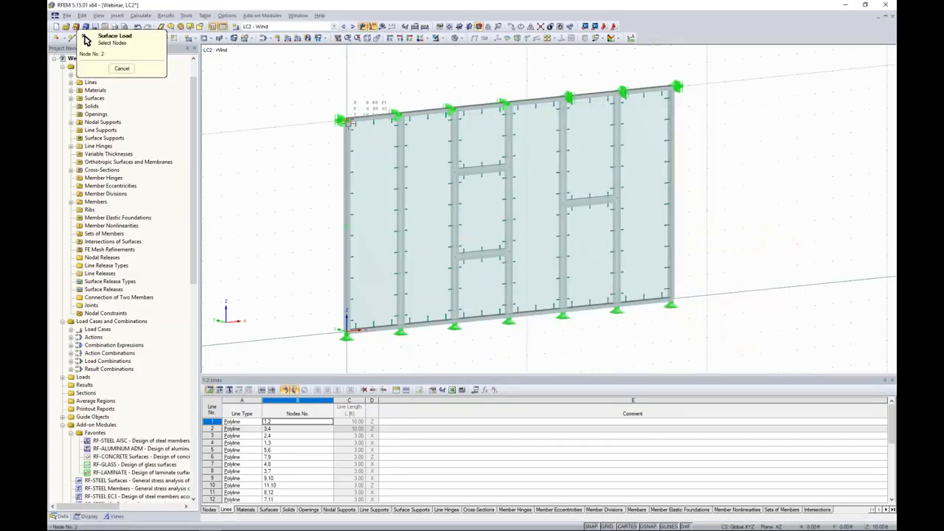
{"action": "left_click", "coordinate": [347, 332]}
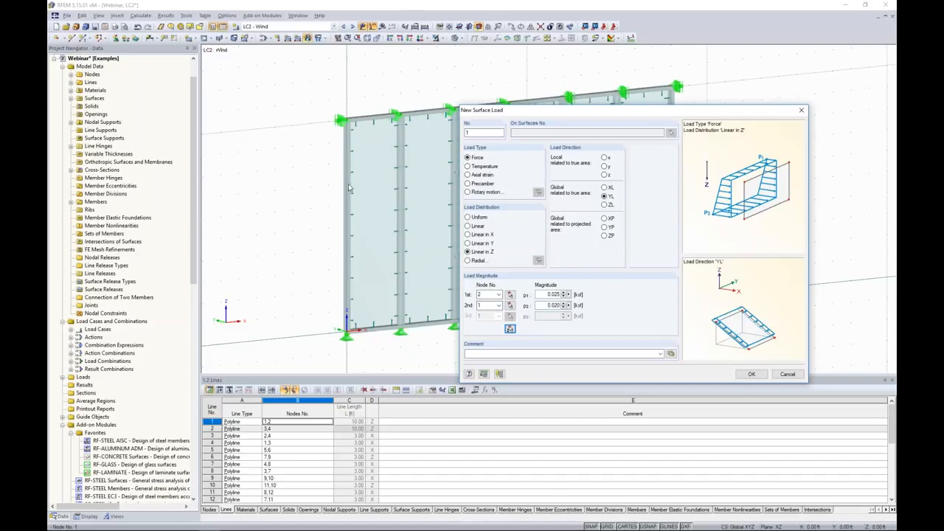
{"action": "left_click", "coordinate": [751, 374]}
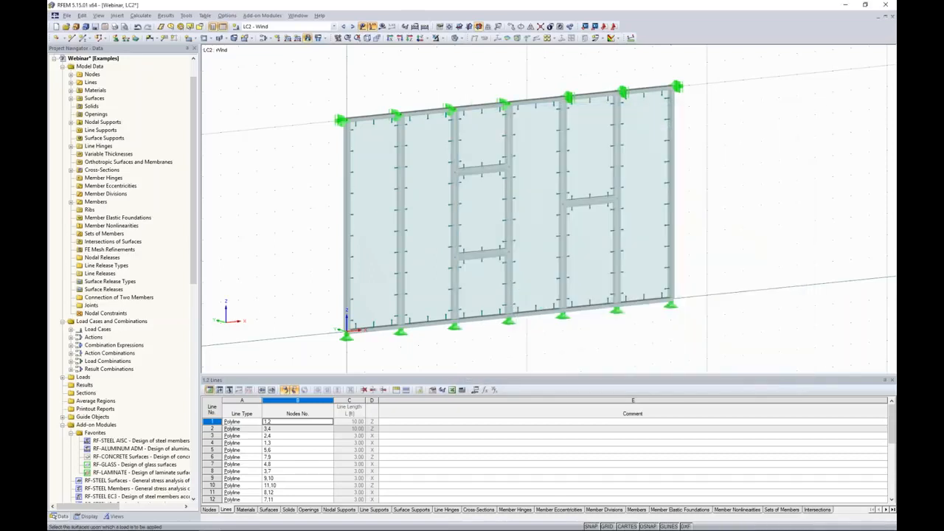
{"action": "left_click_drag", "start_coordinate": [617, 301], "coordinate": [319, 75]}
{"action": "key", "text": "Escape"}
Switch the displayed load case to combination CO2 1.2D + W to review the applied loads
{"action": "middle_click_drag", "start_coordinate": [322, 96], "coordinate": [301, 144], "text": "ctrl"}
{"action": "scroll", "coordinate": [301, 144], "scroll_direction": "down", "scroll_amount": 2}
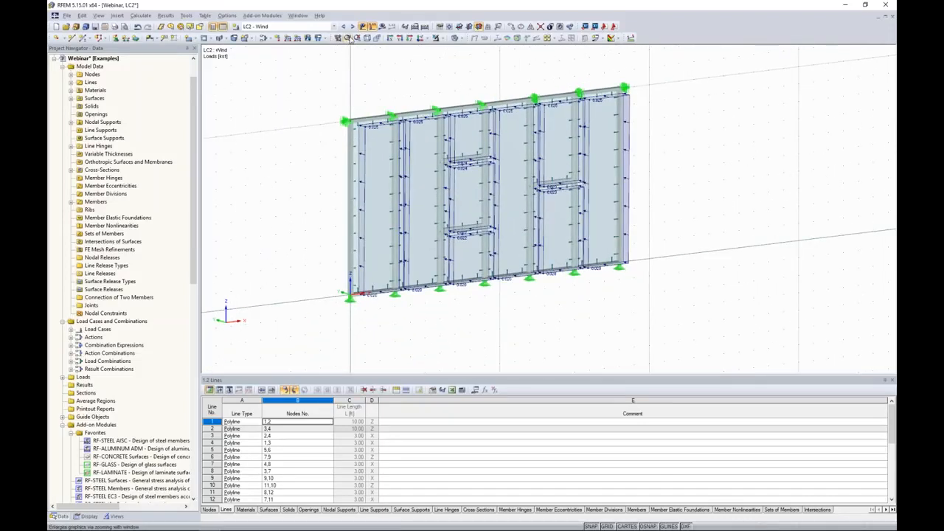
{"action": "left_click", "coordinate": [353, 26]}
{"action": "left_click", "coordinate": [353, 26]}
{"action": "middle_click_drag", "start_coordinate": [667, 270], "coordinate": [648, 273], "text": "ctrl"}
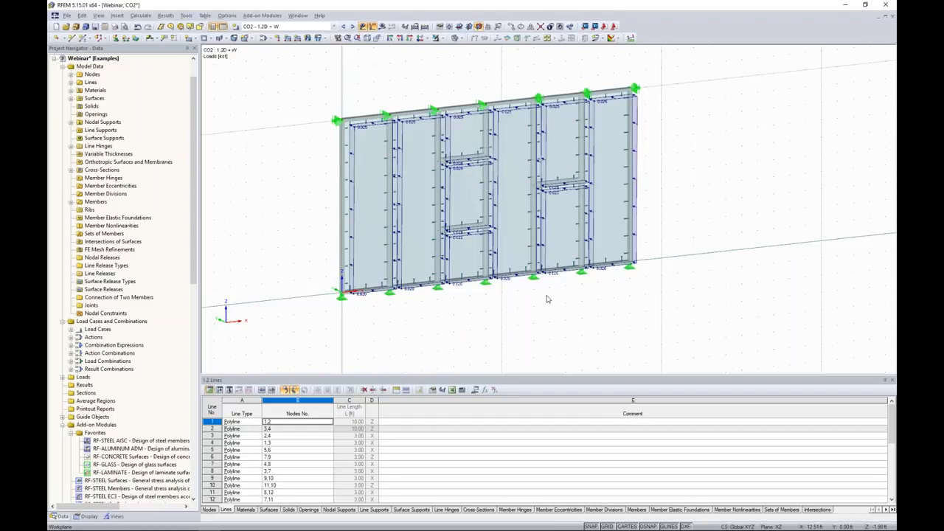
Hide the load display and grid and show the facade in front view
{"action": "left_click", "coordinate": [362, 28]}
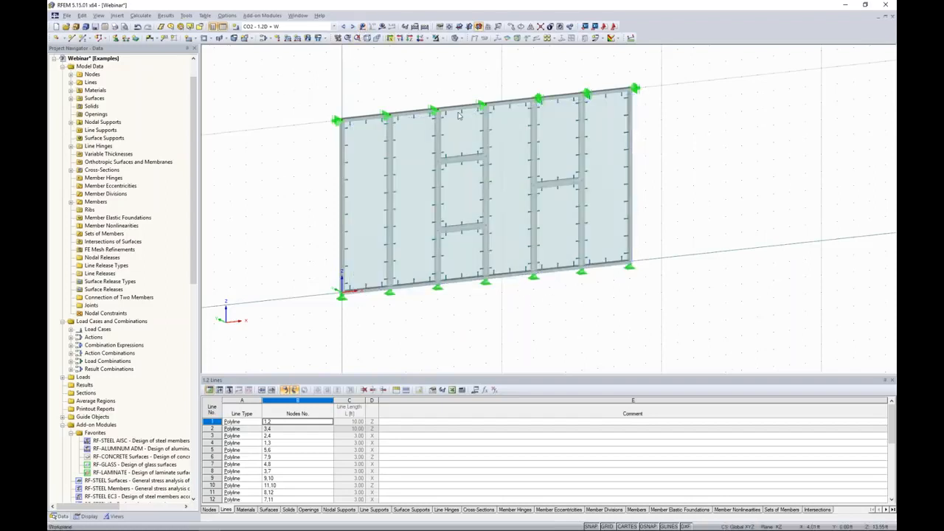
{"action": "middle_click_drag", "start_coordinate": [692, 258], "coordinate": [621, 222], "text": "ctrl"}
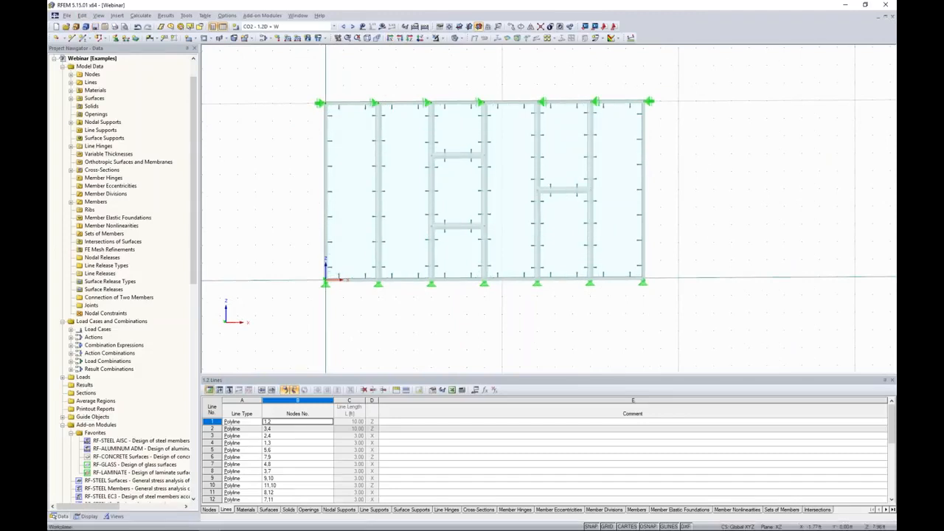
{"action": "left_click", "coordinate": [606, 527]}
{"action": "middle_click_drag", "start_coordinate": [342, 143], "coordinate": [362, 149]}
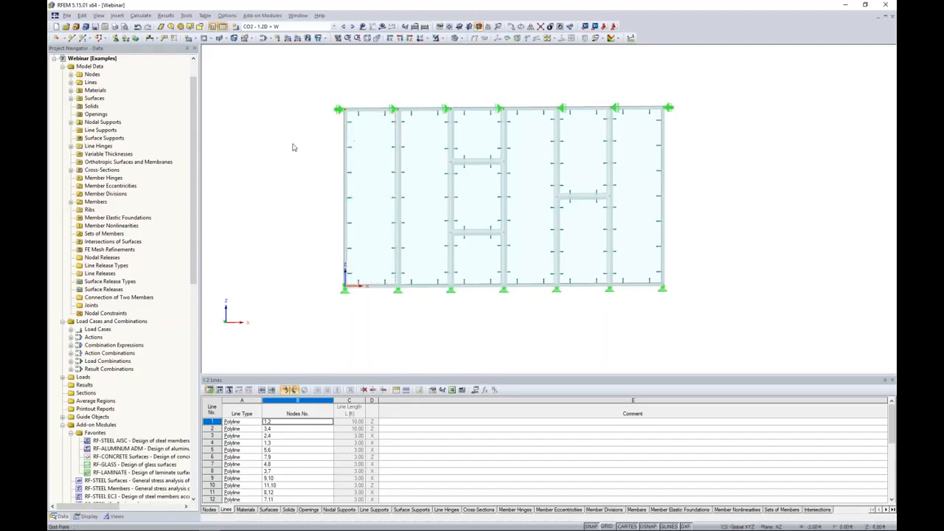
Turn on regenerating the FE mesh on OK in the FE mesh settings and generate the mesh
{"action": "left_click", "coordinate": [140, 15]}
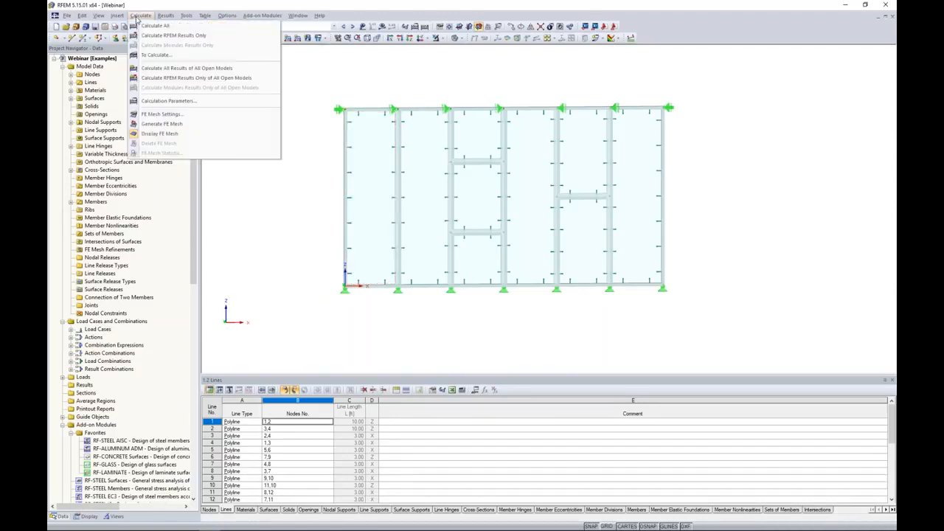
{"action": "left_click", "coordinate": [156, 114]}
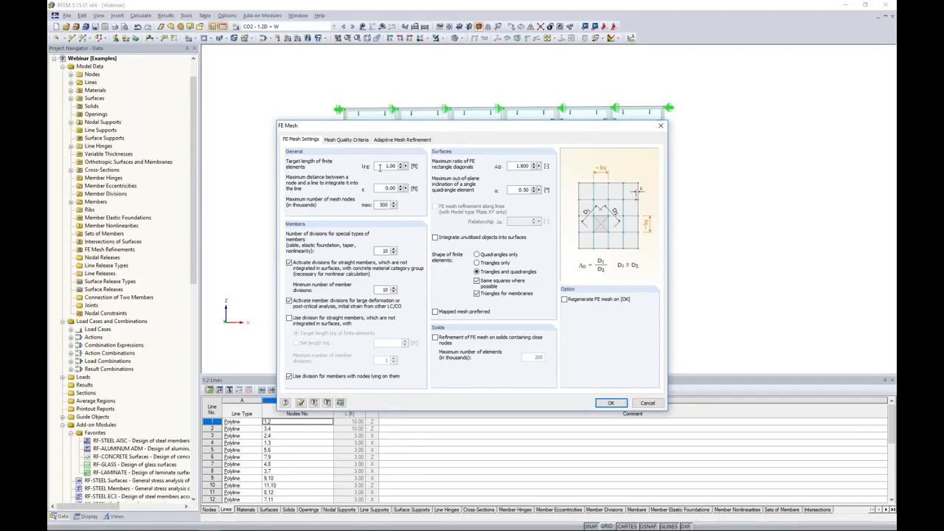
{"action": "left_click", "coordinate": [565, 298]}
{"action": "left_click", "coordinate": [612, 403]}
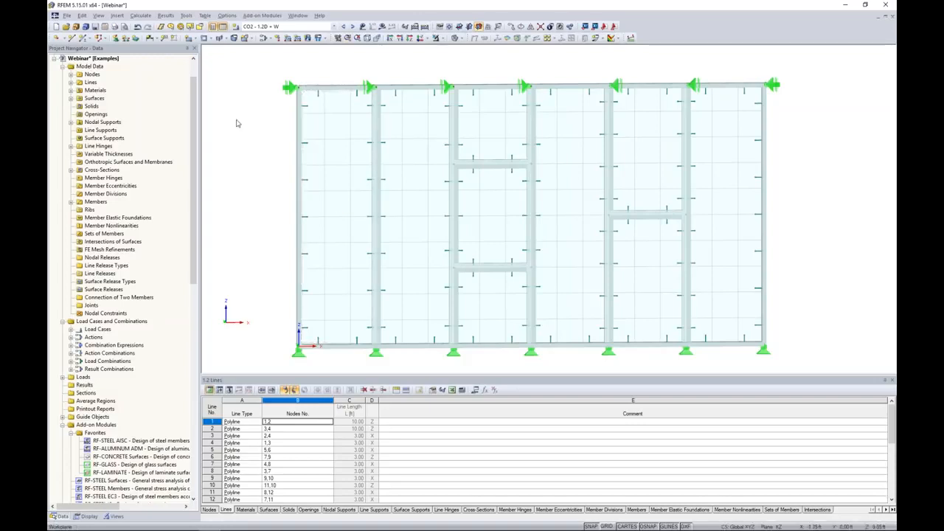
Set the FE mesh target length of finite elements to 0.25 ft and regenerate the mesh
{"action": "left_click", "coordinate": [139, 15]}
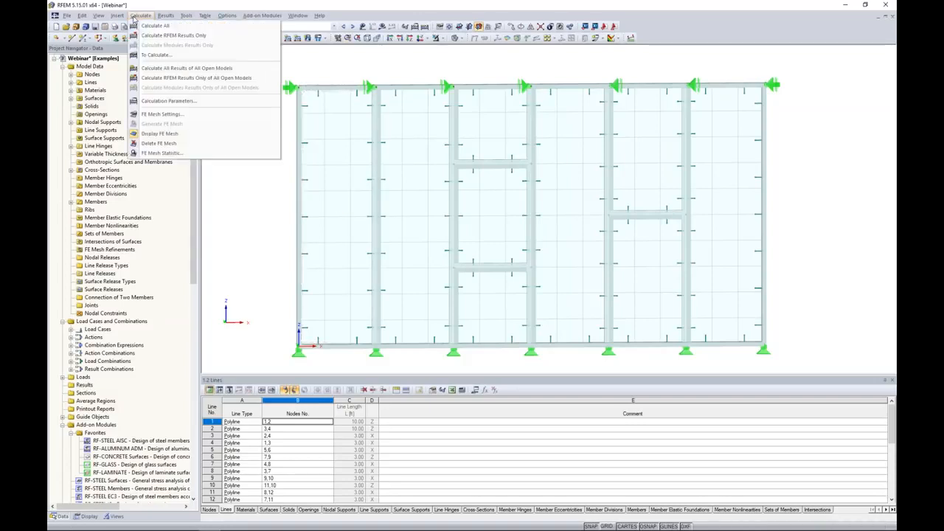
{"action": "left_click", "coordinate": [157, 115]}
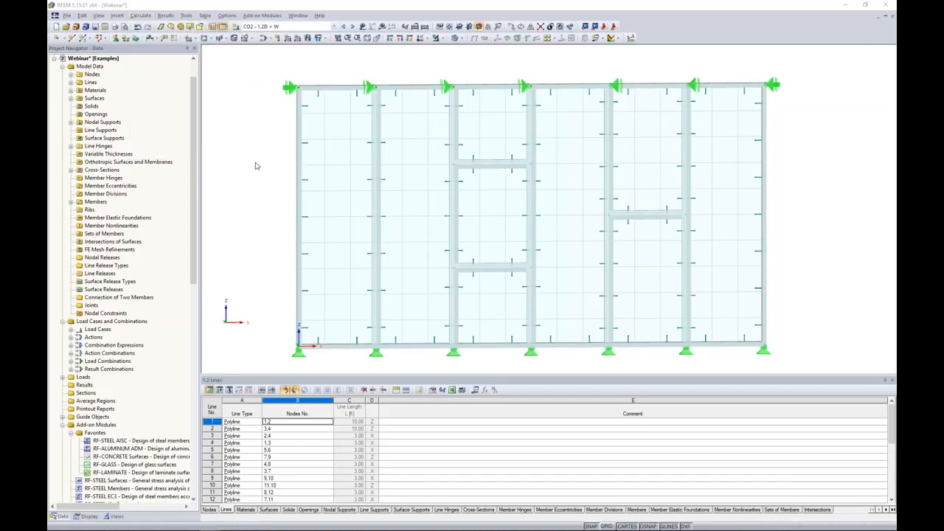
{"action": "type", "text": "0.25"}
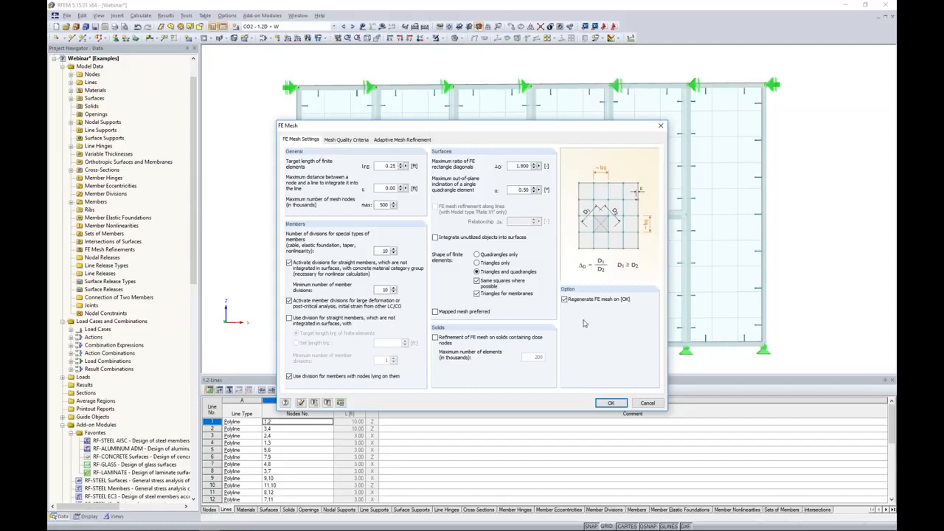
{"action": "left_click", "coordinate": [610, 403]}
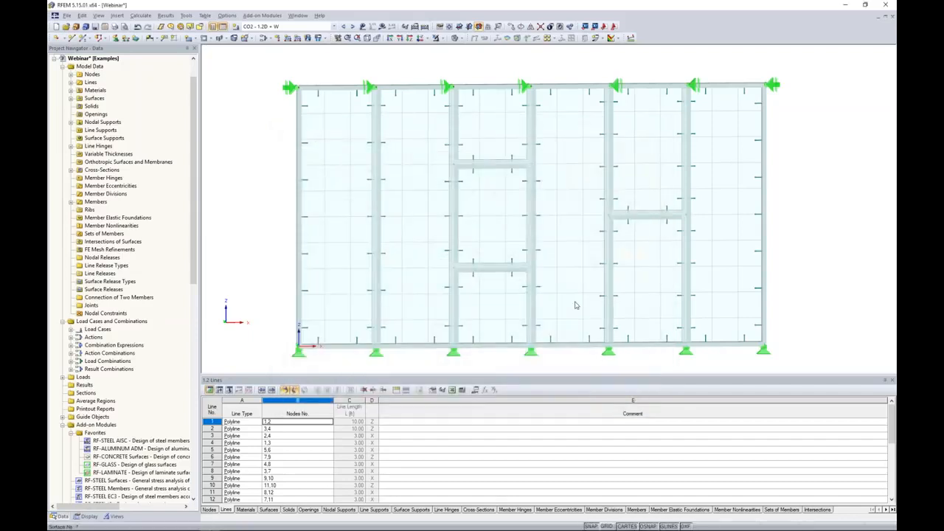
Inspect the generated FE mesh up close in wireframe and transparent solid display modes
{"action": "middle_click_drag", "start_coordinate": [268, 173], "coordinate": [313, 179], "text": "ctrl"}
{"action": "scroll", "coordinate": [295, 128], "scroll_direction": "up", "scroll_amount": 7}
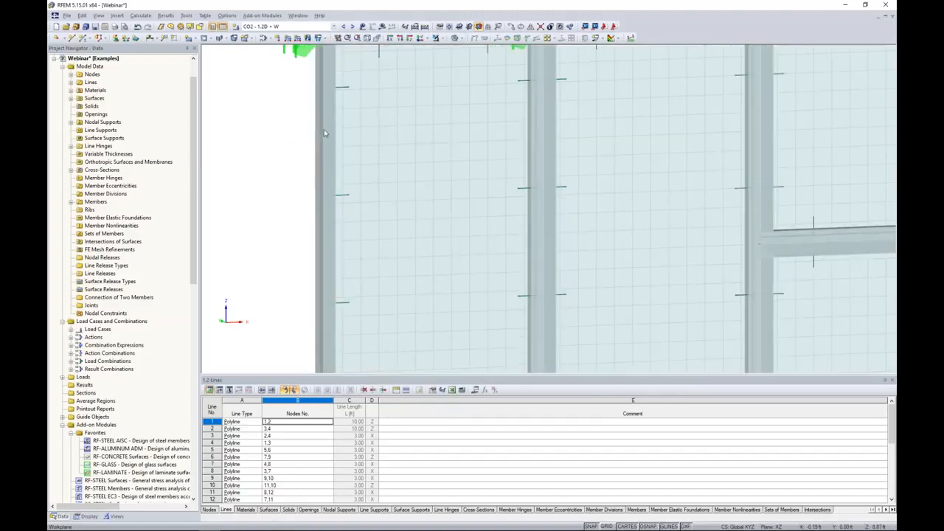
{"action": "scroll", "coordinate": [324, 133], "scroll_direction": "down", "scroll_amount": 6}
{"action": "left_click", "coordinate": [456, 38]}
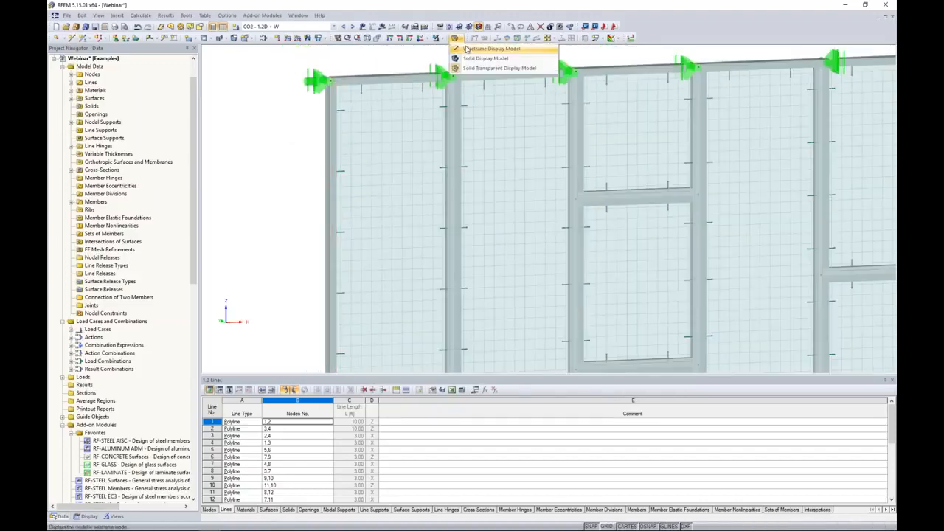
{"action": "left_click", "coordinate": [466, 49]}
{"action": "scroll", "coordinate": [387, 131], "scroll_direction": "up", "scroll_amount": 3}
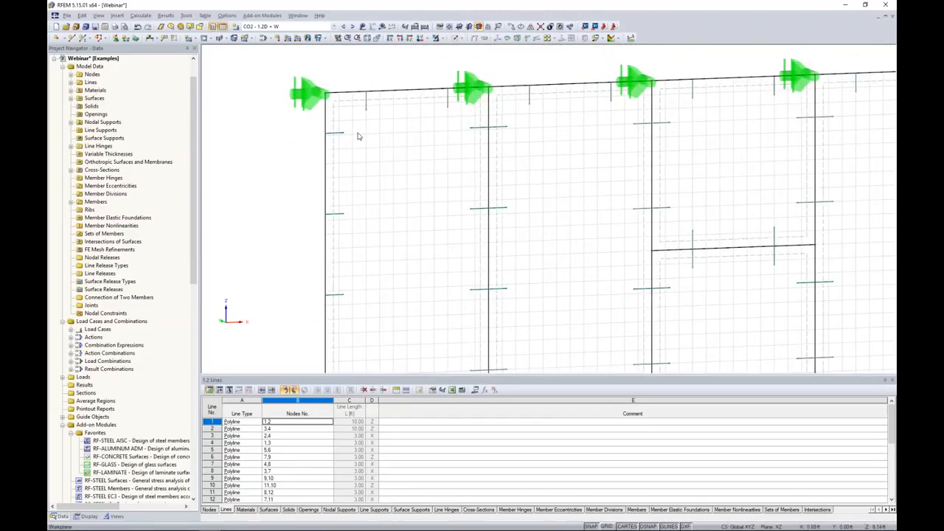
{"action": "scroll", "coordinate": [480, 192], "scroll_direction": "down", "scroll_amount": 6}
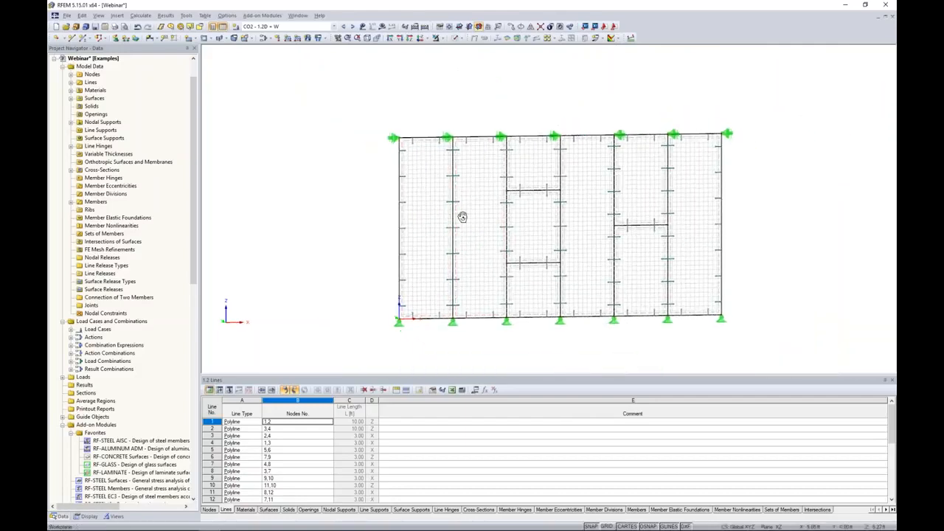
{"action": "left_click", "coordinate": [459, 38]}
{"action": "left_click", "coordinate": [462, 68]}
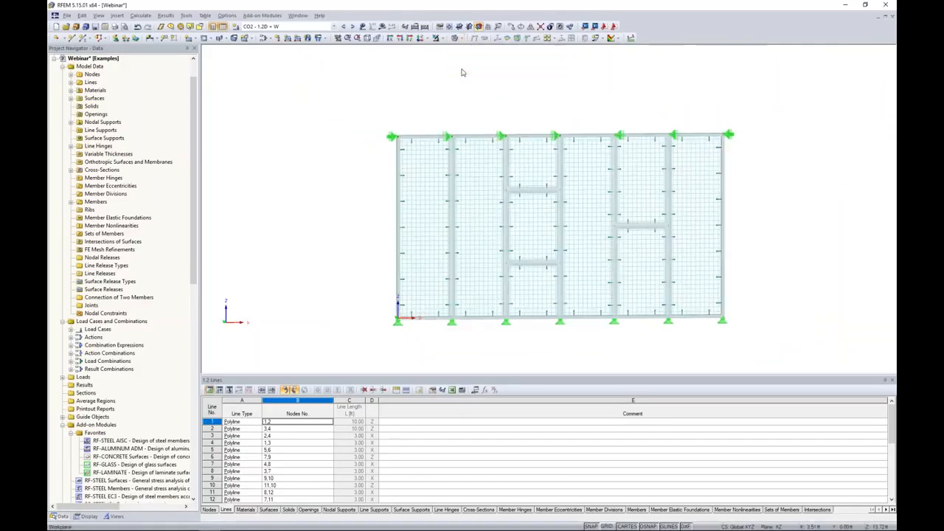
{"action": "middle_click_drag", "start_coordinate": [593, 100], "coordinate": [555, 97]}
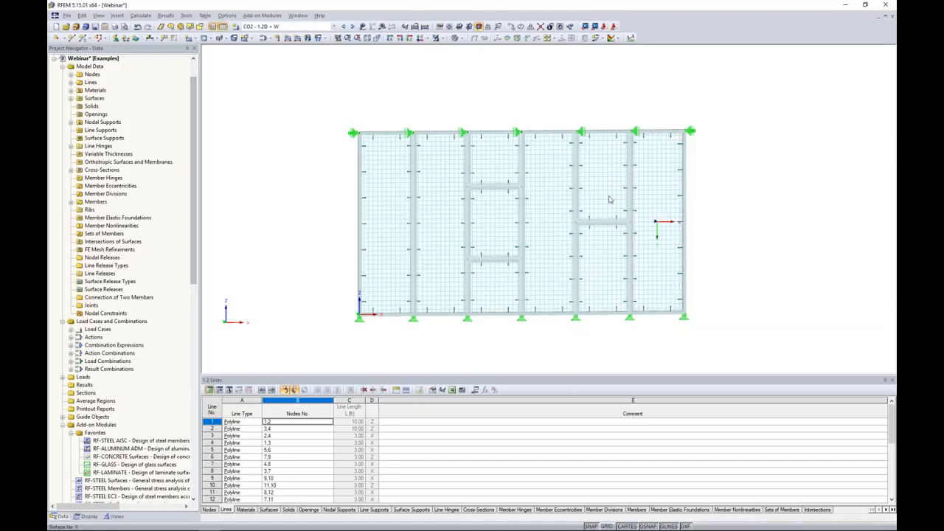
Open the RF-GLASS add-on module and set the calculation type to Global - Whole model in RFEM
{"action": "left_click_drag", "start_coordinate": [196, 151], "coordinate": [203, 223]}
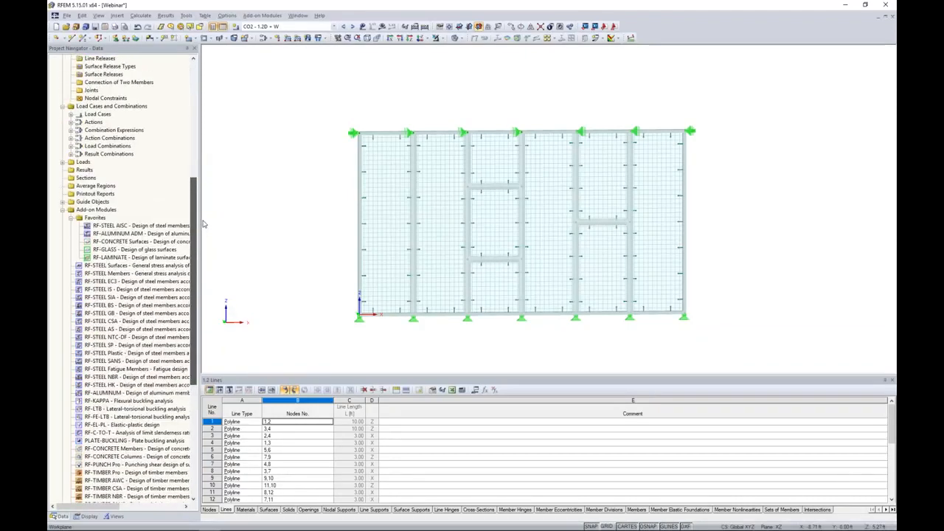
{"action": "double_click", "coordinate": [118, 251]}
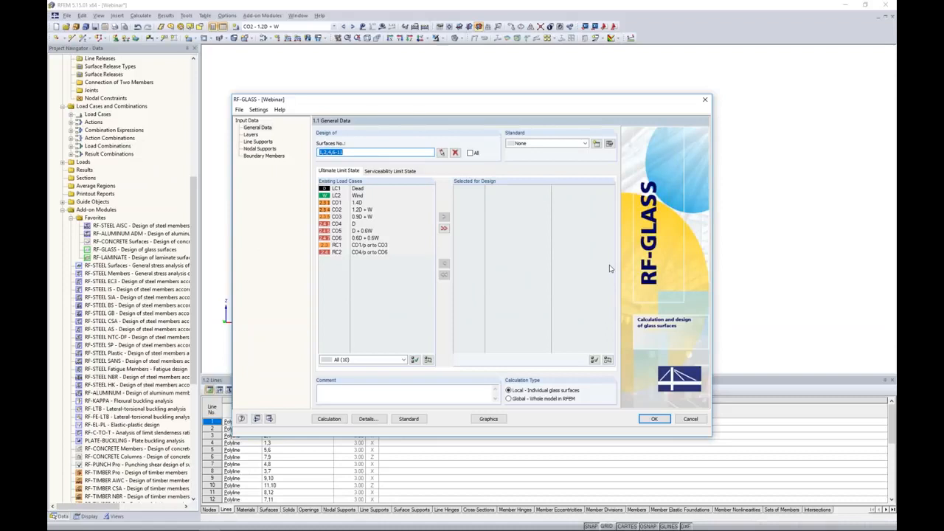
{"action": "left_click", "coordinate": [510, 402]}
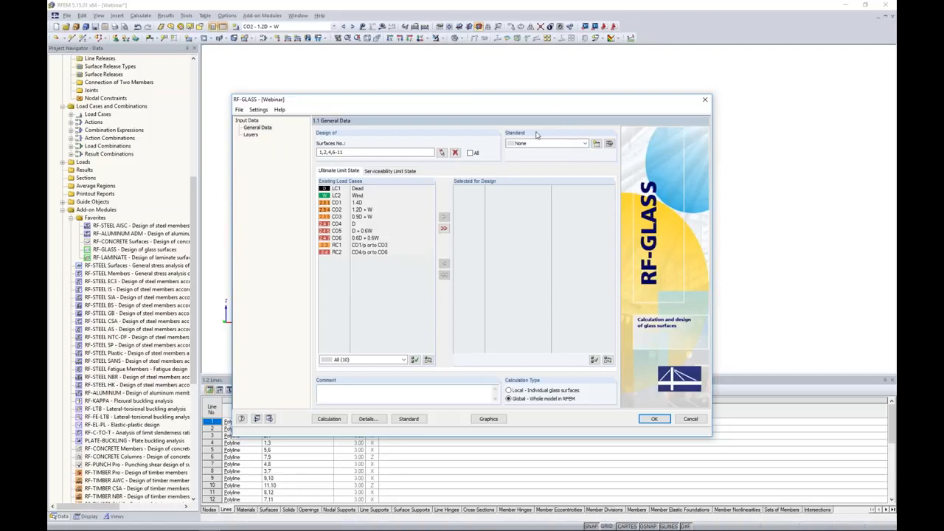
{"action": "left_click_drag", "start_coordinate": [354, 104], "coordinate": [355, 218]}
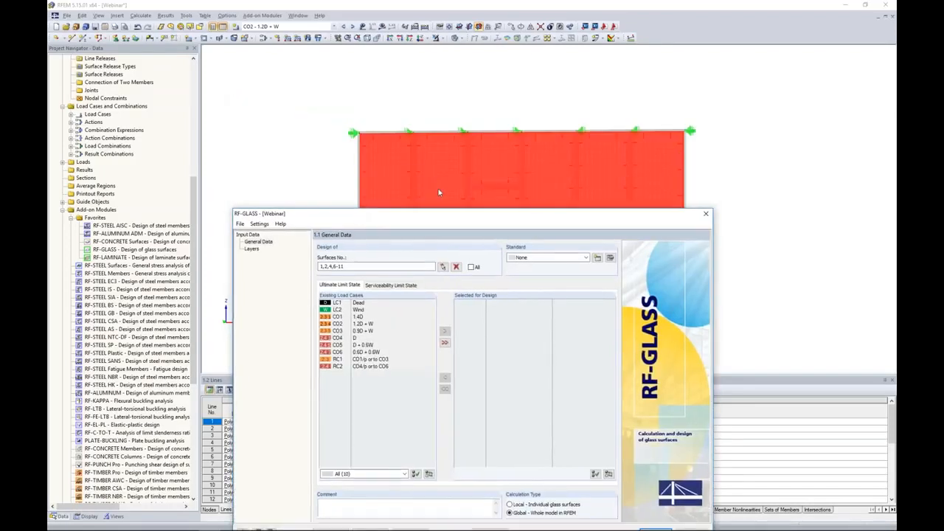
{"action": "left_click", "coordinate": [355, 266]}
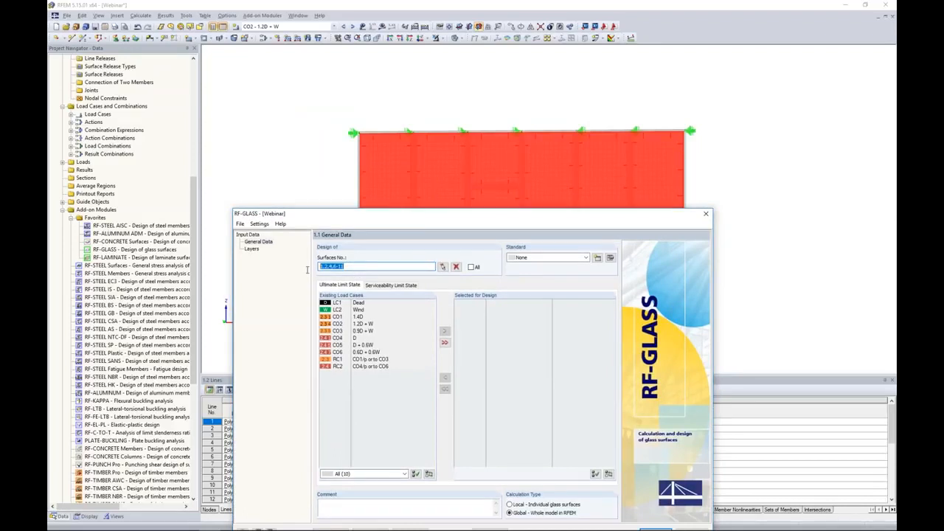
{"action": "left_click_drag", "start_coordinate": [368, 219], "coordinate": [388, 122]}
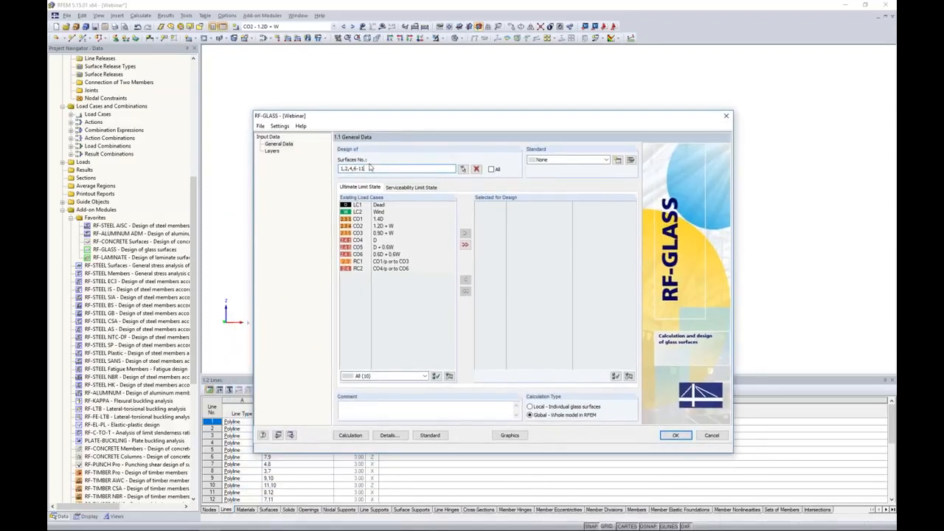
Select combinations CO1, CO2 and CO3 for ultimate limit state design
{"action": "left_click", "coordinate": [382, 219]}
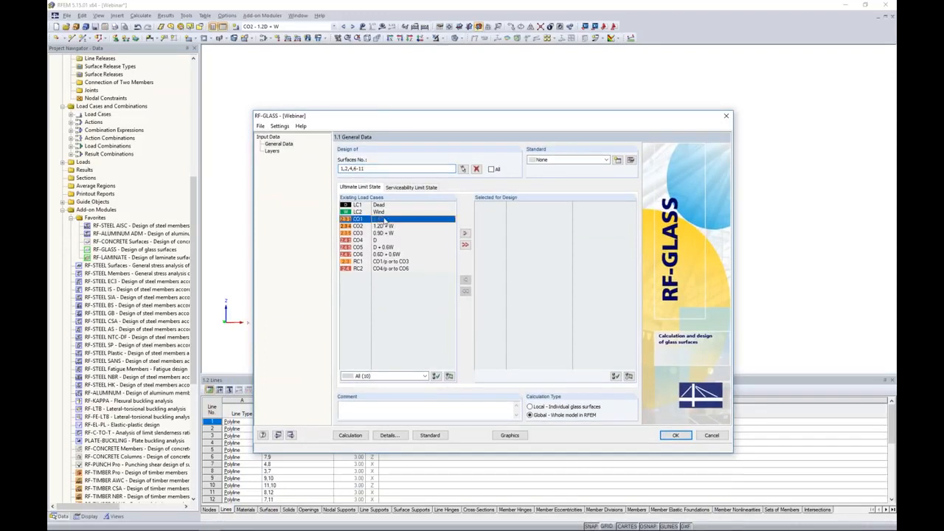
{"action": "left_click", "coordinate": [381, 233], "text": "shift"}
{"action": "left_click", "coordinate": [465, 233]}
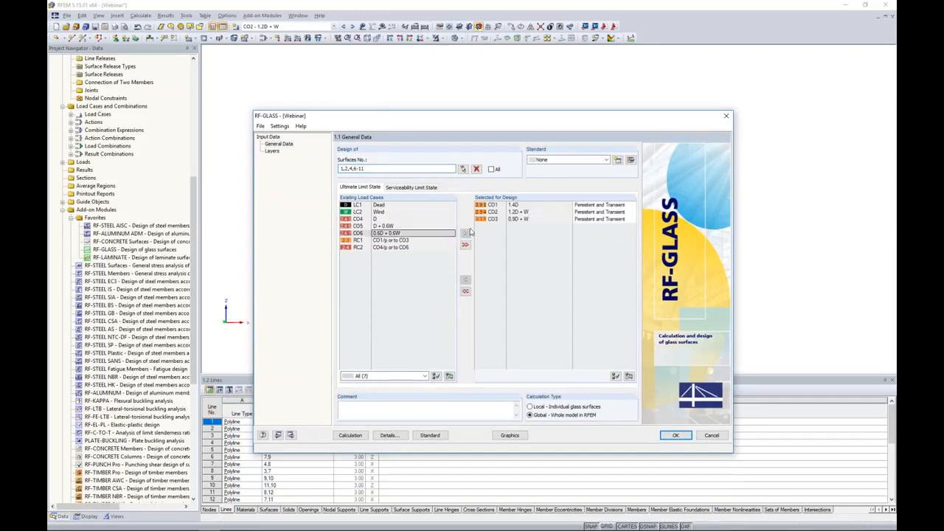
Select combinations CO4, CO5 and CO6 for serviceability limit state design
{"action": "left_click", "coordinate": [411, 186]}
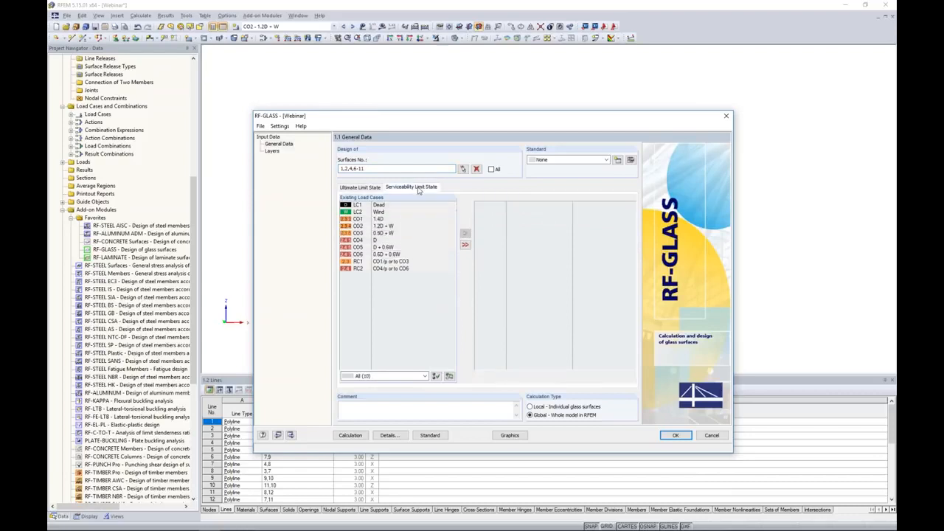
{"action": "left_click", "coordinate": [375, 239]}
{"action": "left_click", "coordinate": [375, 253], "text": "shift"}
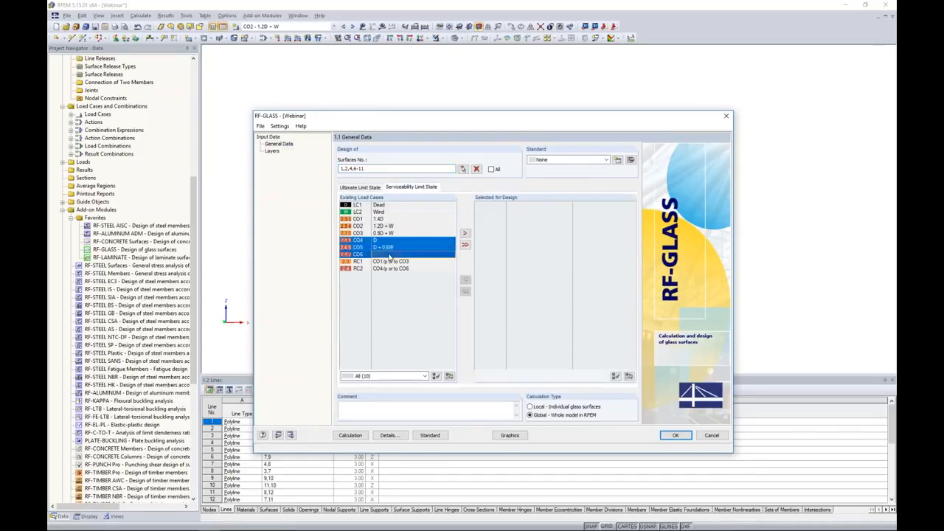
{"action": "left_click", "coordinate": [464, 234]}
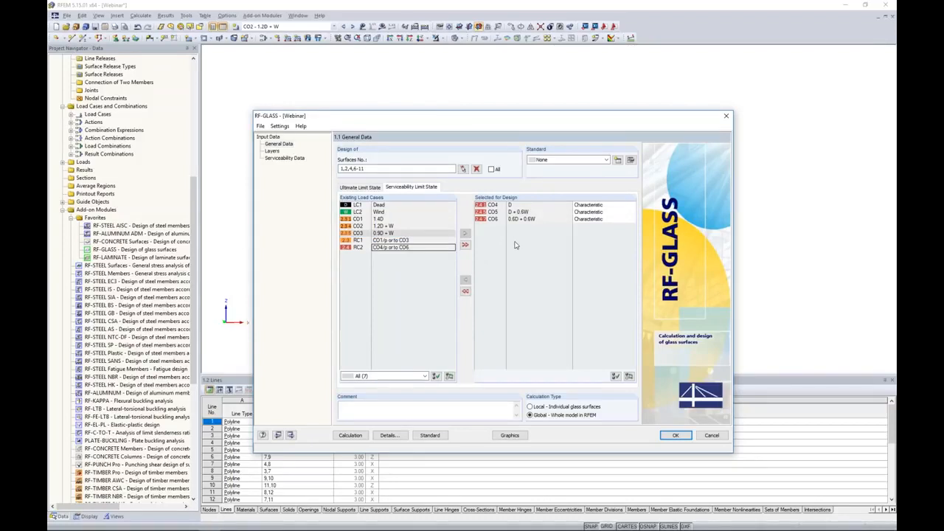
Assign surfaces 1,2,4,6-11 to layer Composition 1 by selecting them in the model
{"action": "left_click", "coordinate": [272, 152]}
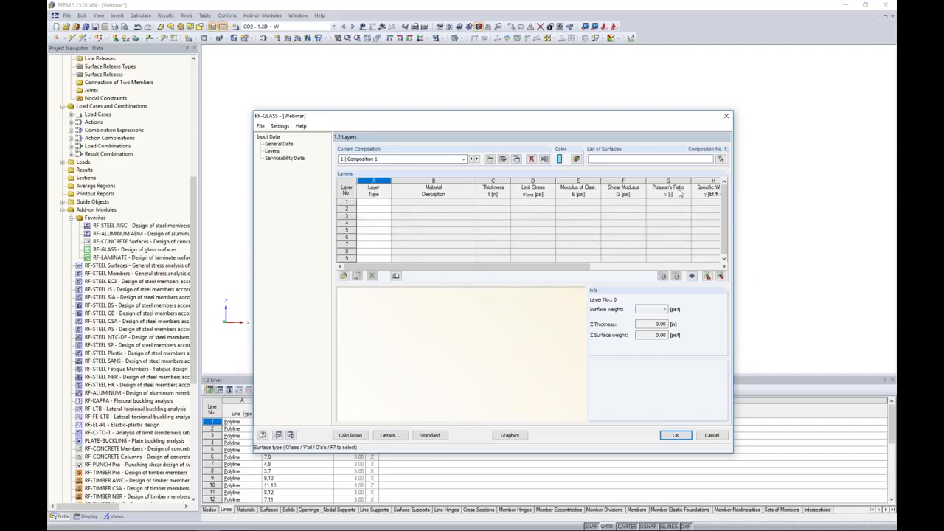
{"action": "left_click", "coordinate": [721, 160]}
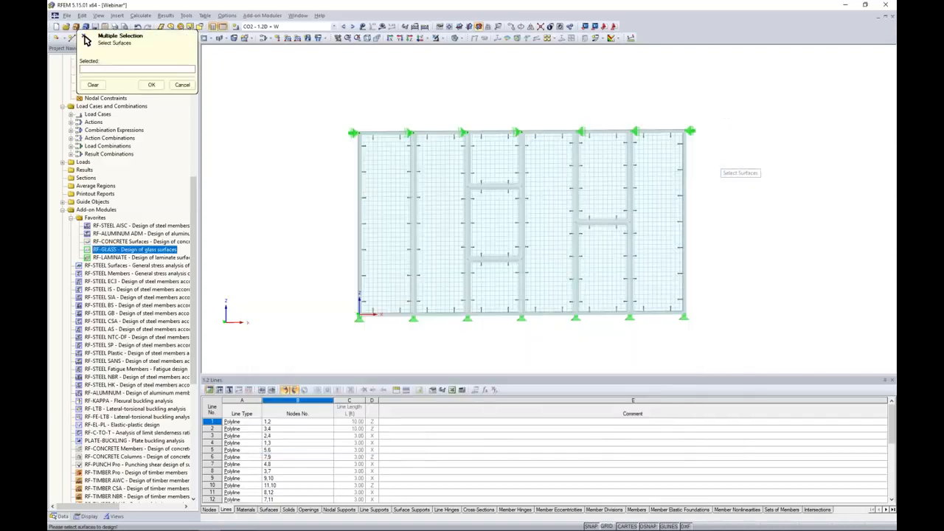
{"action": "left_click_drag", "start_coordinate": [721, 353], "coordinate": [342, 89]}
{"action": "left_click", "coordinate": [151, 86]}
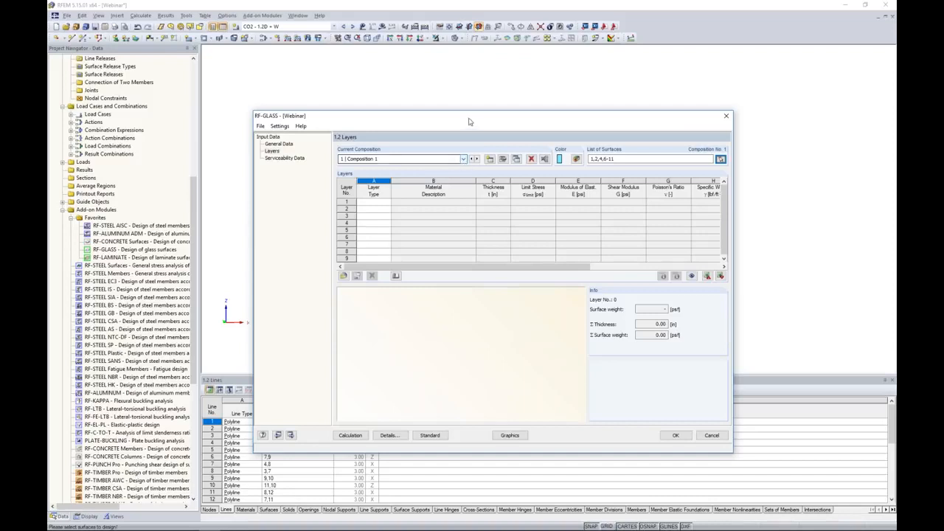
Set the first layer of Composition 1 to the Glass layer type
{"action": "left_click_drag", "start_coordinate": [472, 123], "coordinate": [473, 255]}
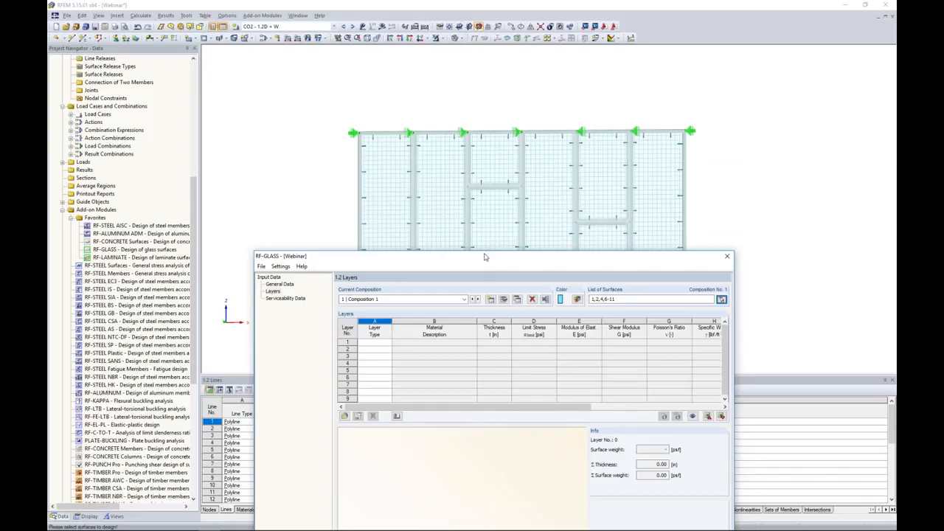
{"action": "left_click_drag", "start_coordinate": [483, 257], "coordinate": [488, 129]}
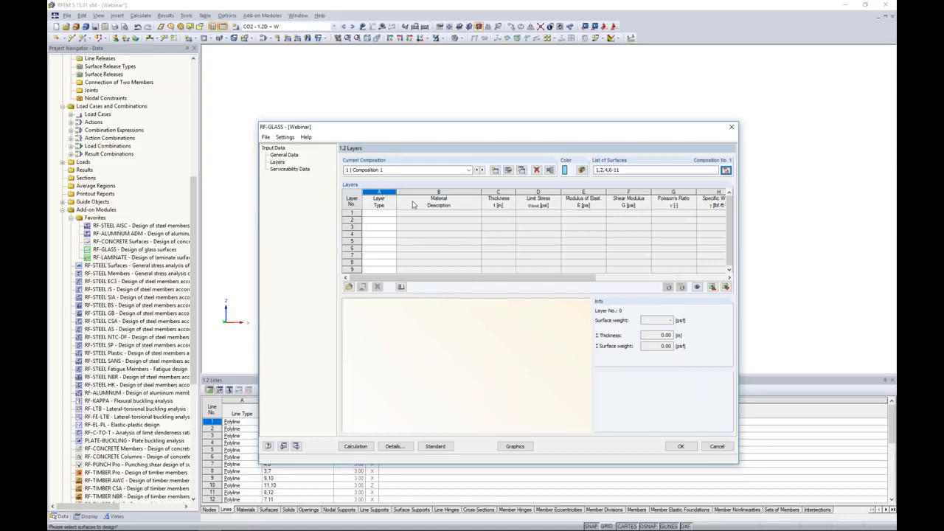
{"action": "left_click_drag", "start_coordinate": [435, 135], "coordinate": [445, 107]}
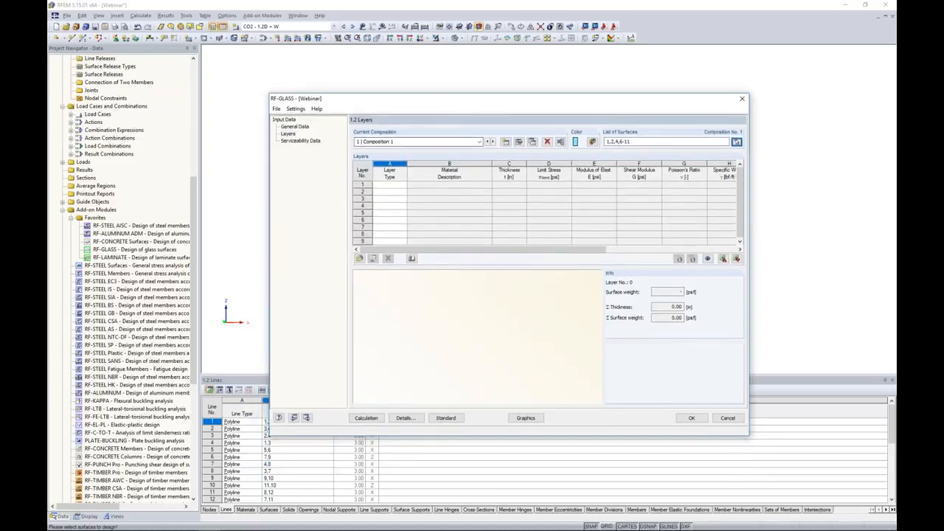
{"action": "left_click", "coordinate": [388, 185]}
{"action": "left_click", "coordinate": [404, 185]}
{"action": "left_click", "coordinate": [394, 194]}
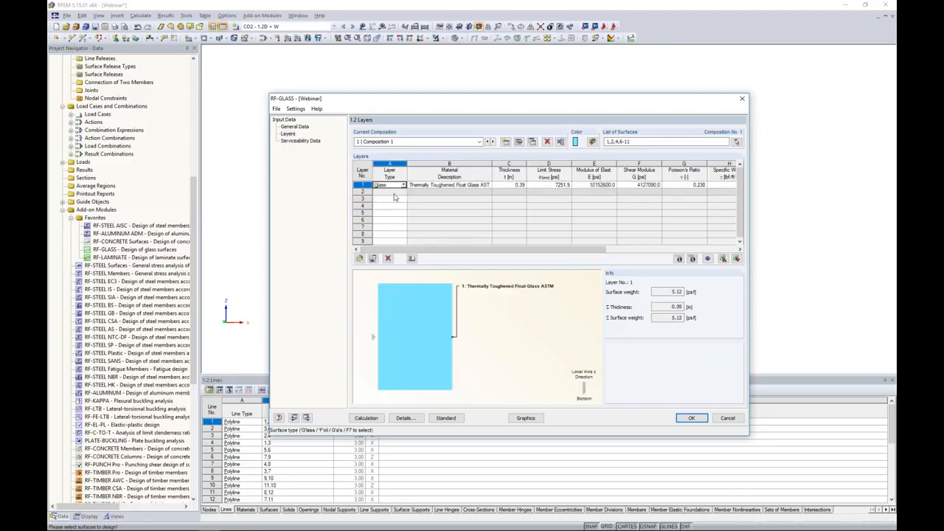
Import Thermally Toughened Float Glass ASTM for layer 1 from the material library, filtered to the ASTM - Glass standard
{"action": "left_click", "coordinate": [417, 186]}
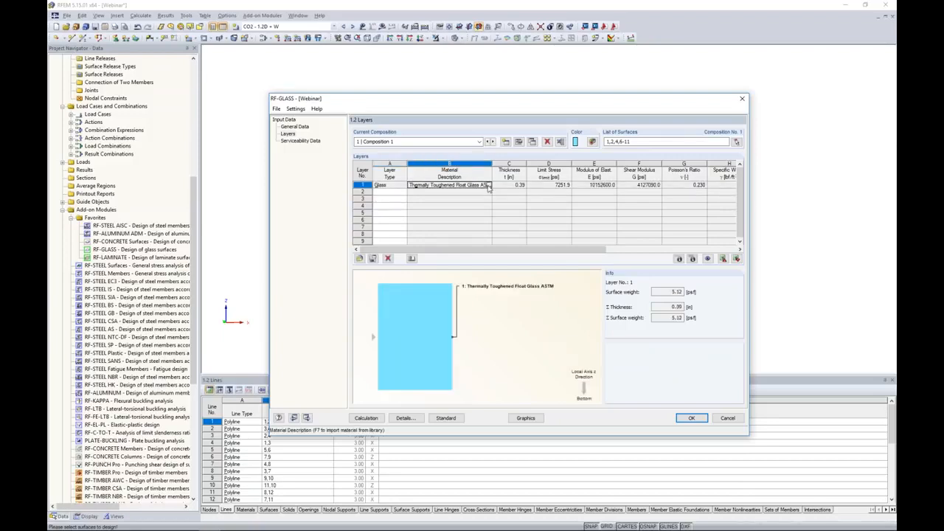
{"action": "left_click", "coordinate": [488, 185]}
{"action": "left_click", "coordinate": [411, 161]}
{"action": "left_click", "coordinate": [407, 169]}
{"action": "left_click", "coordinate": [398, 184]}
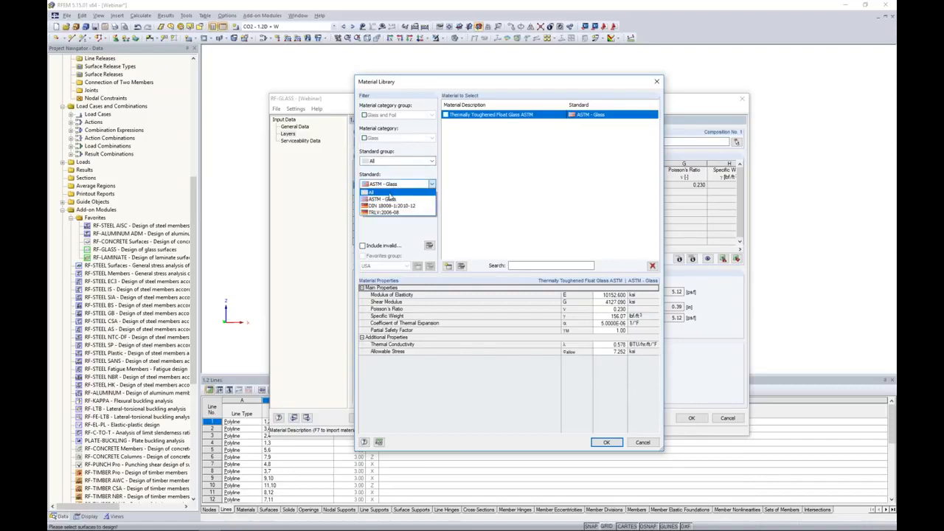
{"action": "left_click", "coordinate": [390, 191]}
{"action": "mouse_move", "coordinate": [656, 145]}
{"action": "left_mouse_down"}
{"action": "mouse_move", "coordinate": [656, 202]}
{"action": "mouse_move", "coordinate": [651, 140]}
{"action": "left_mouse_up"}
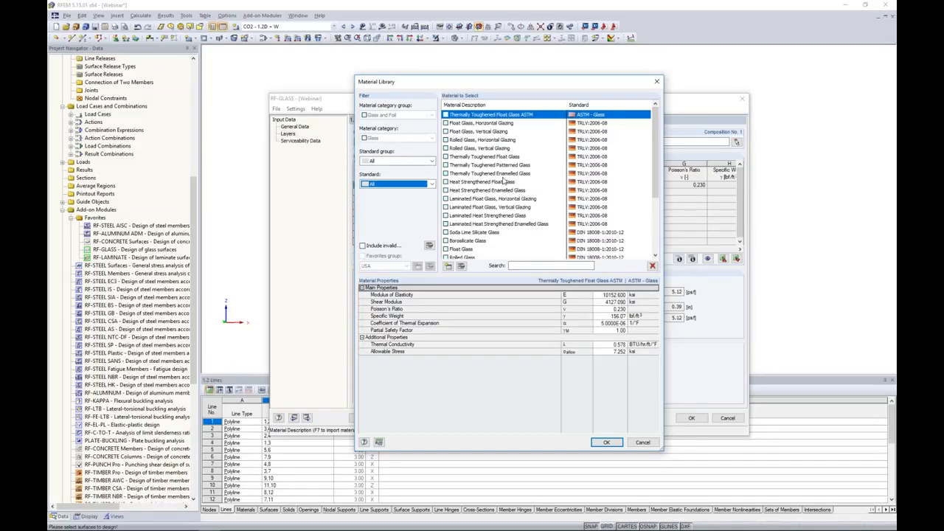
{"action": "left_click", "coordinate": [395, 162]}
{"action": "left_click", "coordinate": [390, 179]}
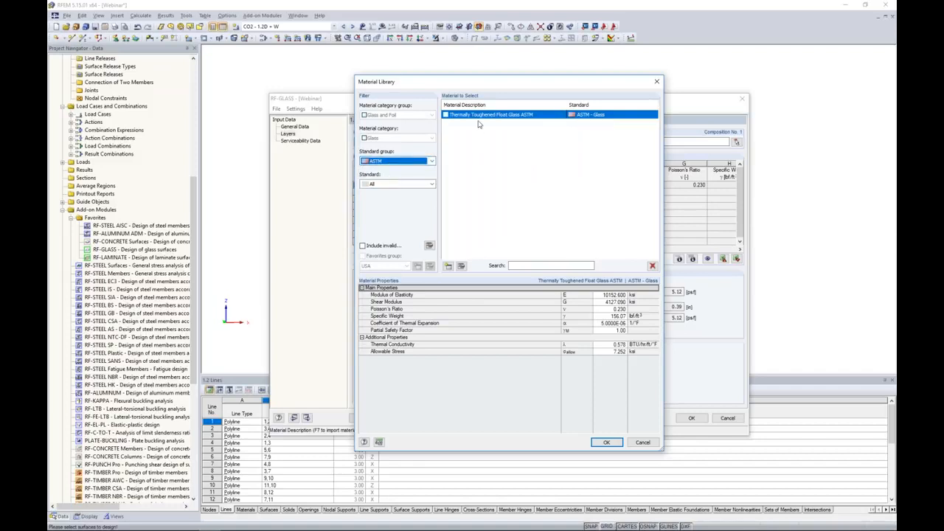
{"action": "left_click", "coordinate": [403, 184]}
{"action": "left_click", "coordinate": [396, 202]}
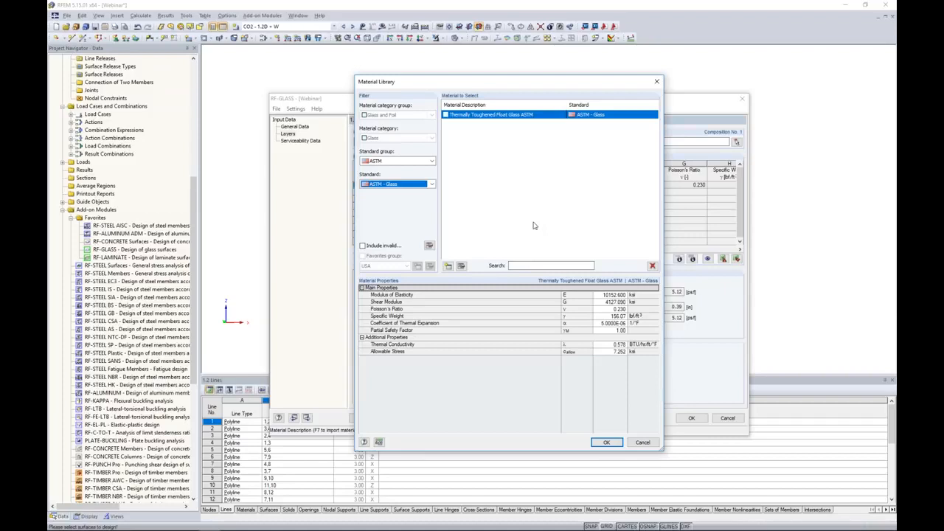
{"action": "left_click", "coordinate": [605, 442]}
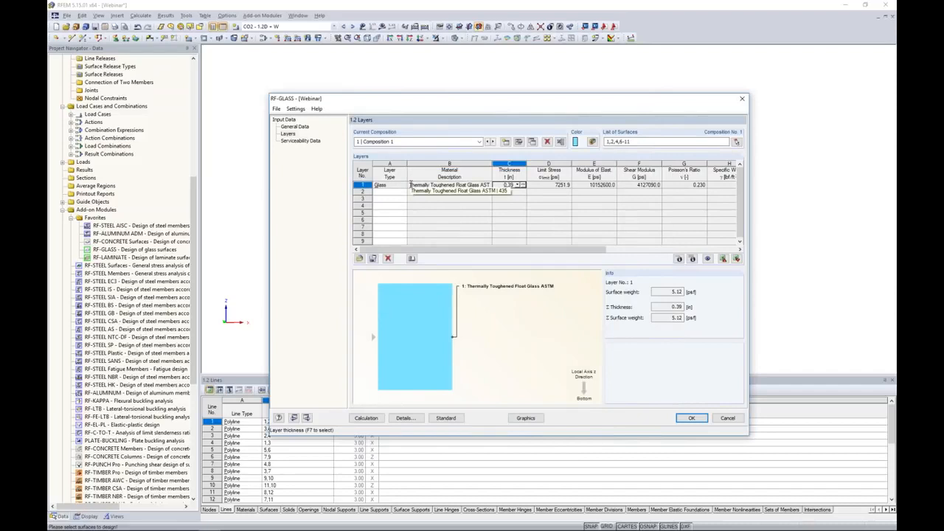
Set the thickness of layer 1 to 0.12 in
{"action": "type", "text": "0.16"}
{"action": "key", "text": "BackSpace"}
{"action": "type", "text": "2"}
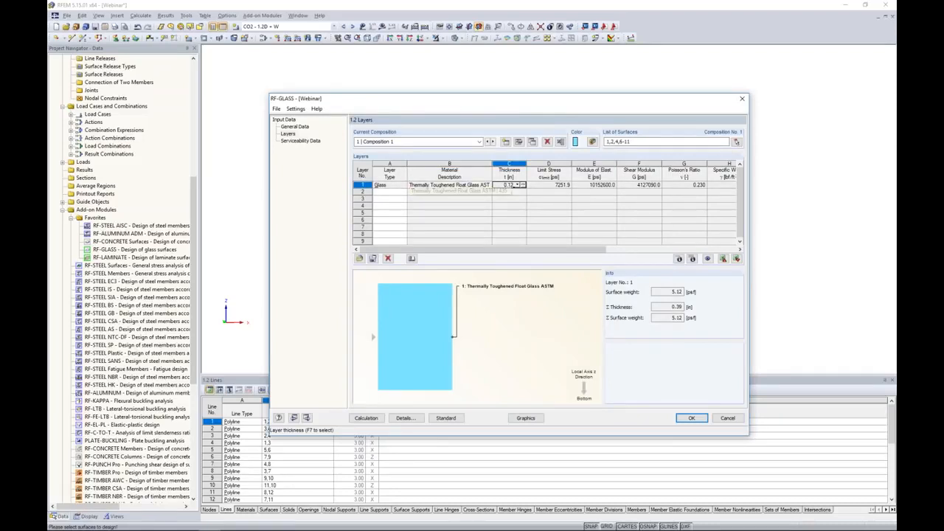
{"action": "key", "text": "Tab"}
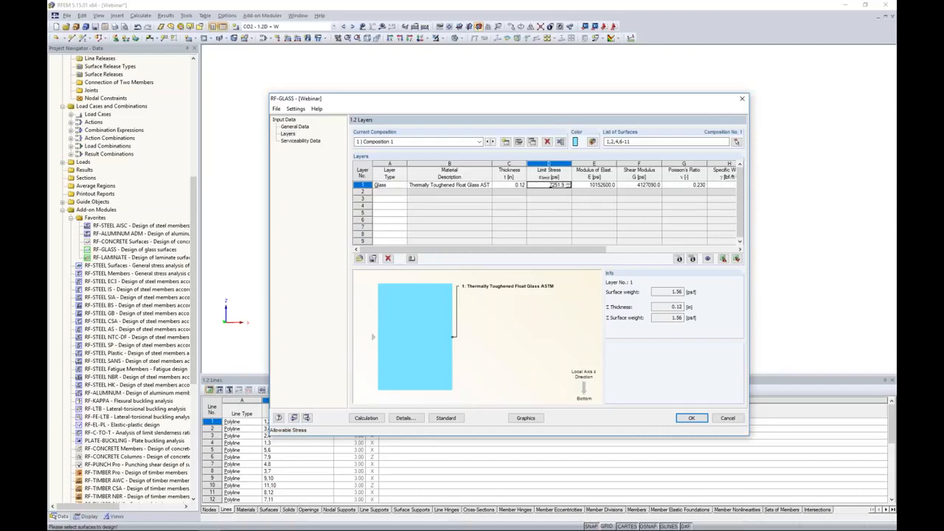
Add layer 2 as Foil with the ASTM library material Polymer Interlayer SentryGlas Plus 20 °C / 1 hr
{"action": "left_click", "coordinate": [398, 192]}
{"action": "left_click", "coordinate": [403, 193]}
{"action": "left_click", "coordinate": [395, 206]}
{"action": "left_click", "coordinate": [449, 192]}
{"action": "left_click", "coordinate": [490, 193]}
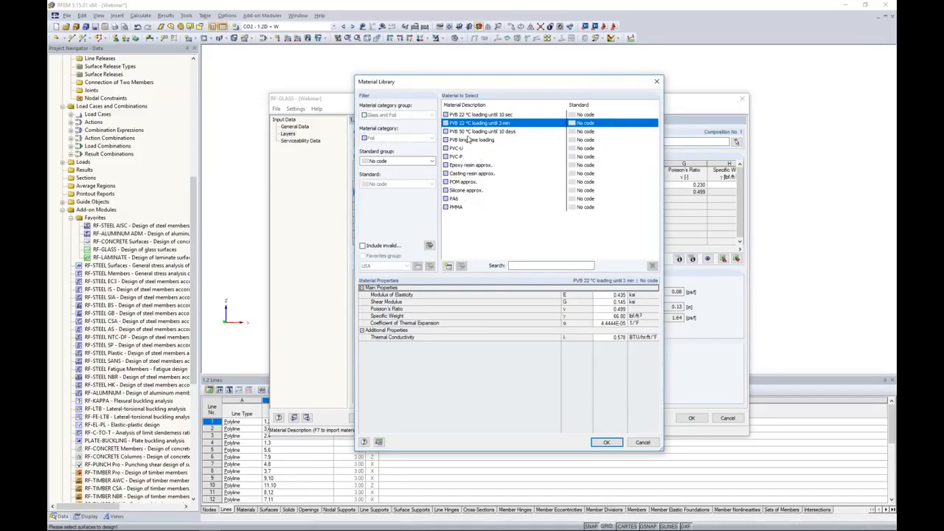
{"action": "left_click", "coordinate": [391, 161]}
{"action": "left_click", "coordinate": [374, 181]}
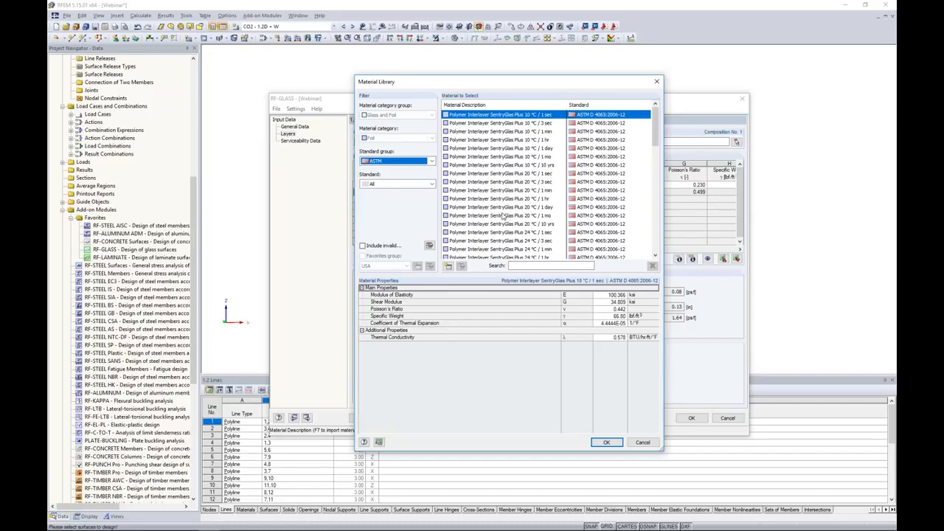
{"action": "left_click", "coordinate": [505, 200]}
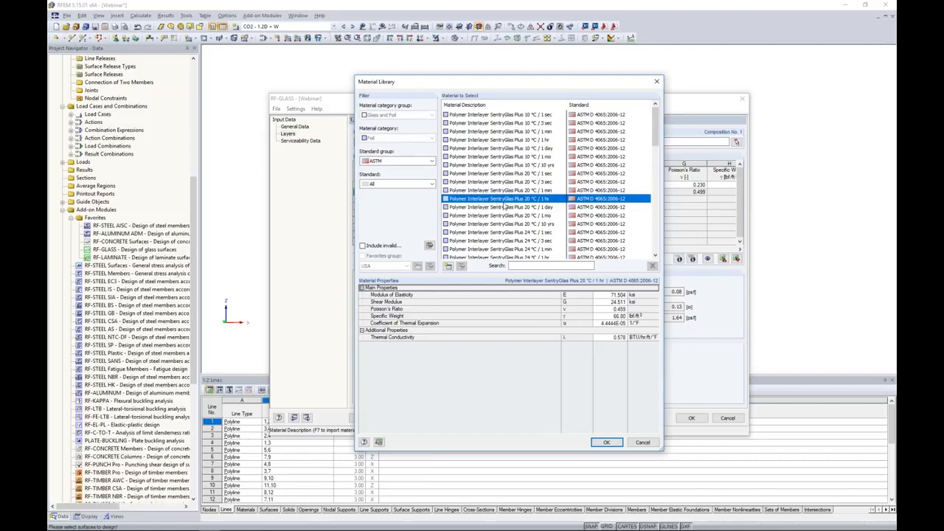
{"action": "left_click", "coordinate": [604, 443]}
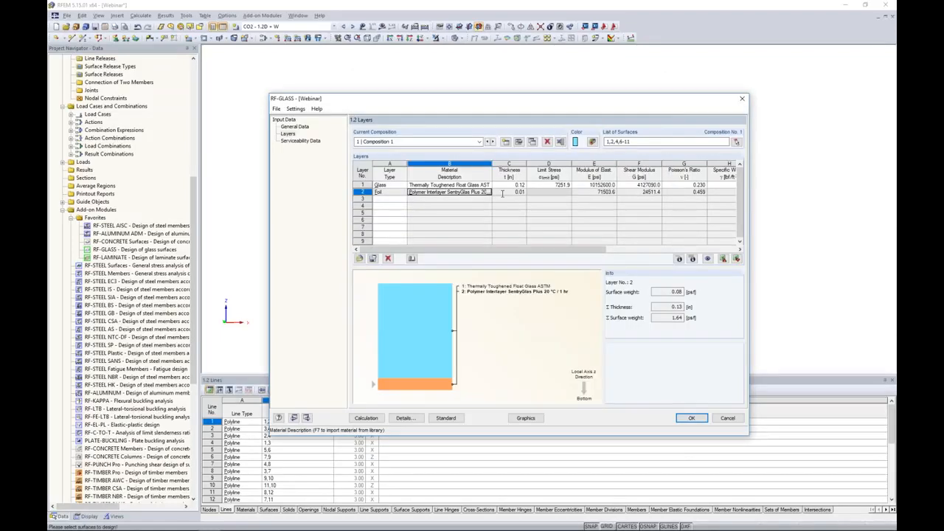
Add layer 3 as a Glass layer
{"action": "left_click", "coordinate": [396, 201]}
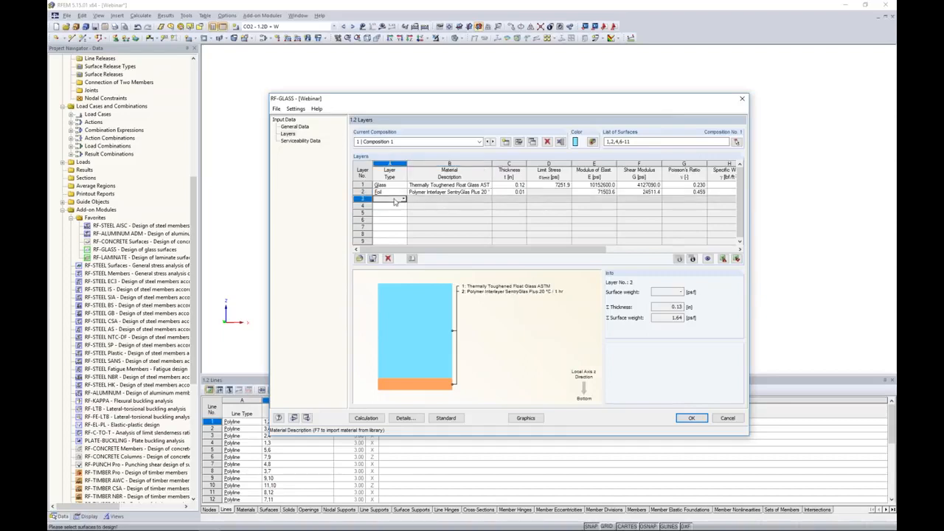
{"action": "left_click", "coordinate": [403, 200]}
{"action": "left_click", "coordinate": [396, 208]}
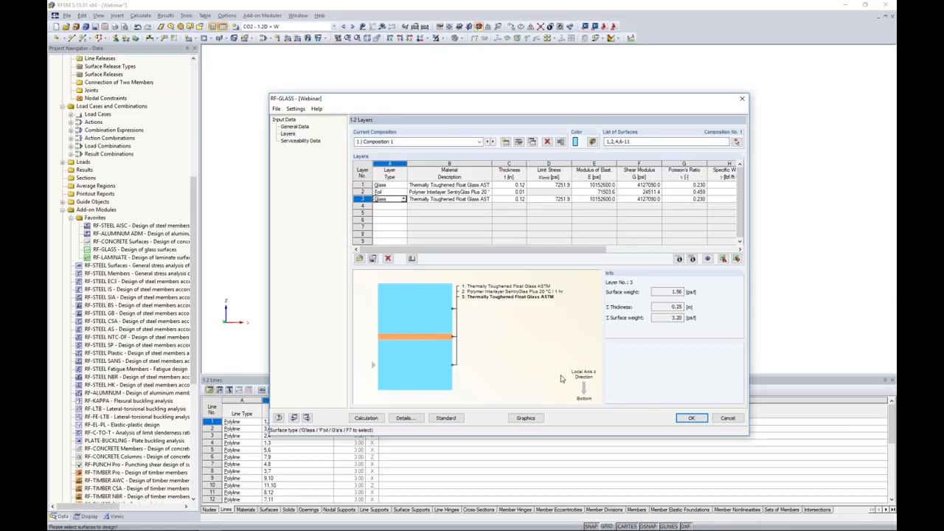
{"action": "left_click_drag", "start_coordinate": [533, 105], "coordinate": [706, 105]}
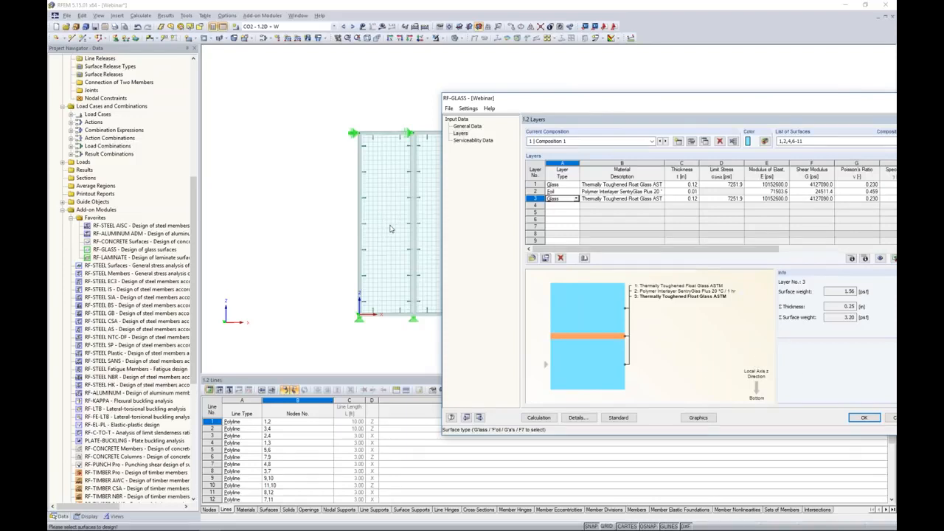
{"action": "left_click_drag", "start_coordinate": [666, 100], "coordinate": [520, 77]}
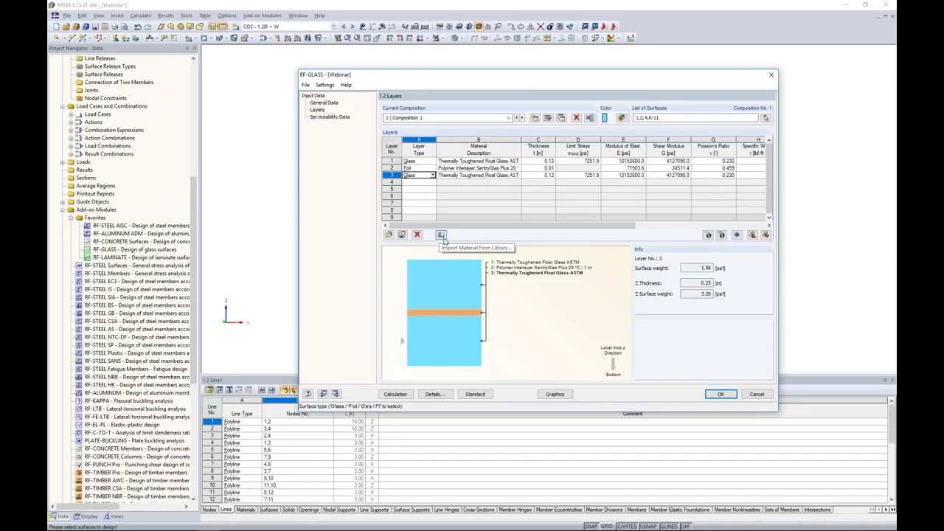
Examine the partial and extended stiffness matrix elements of the layer composition
{"action": "left_click", "coordinate": [480, 161]}
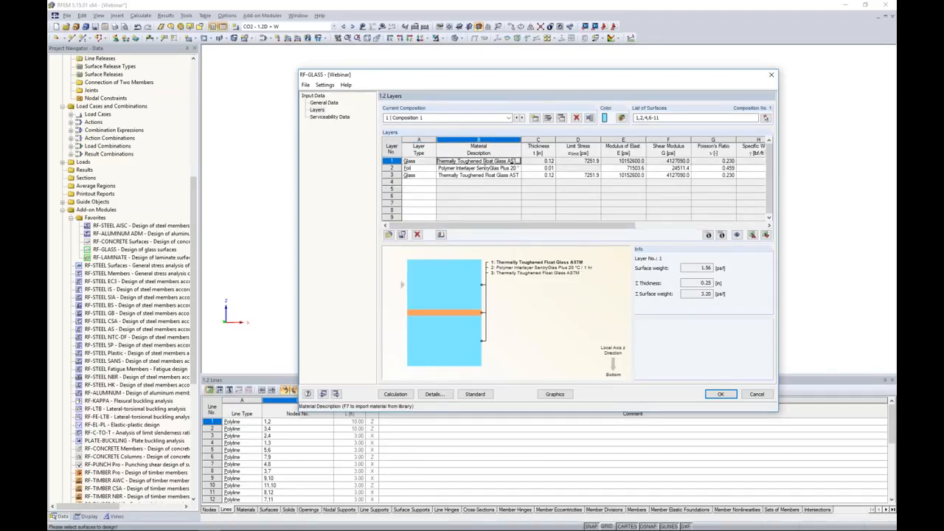
{"action": "left_click", "coordinate": [708, 234]}
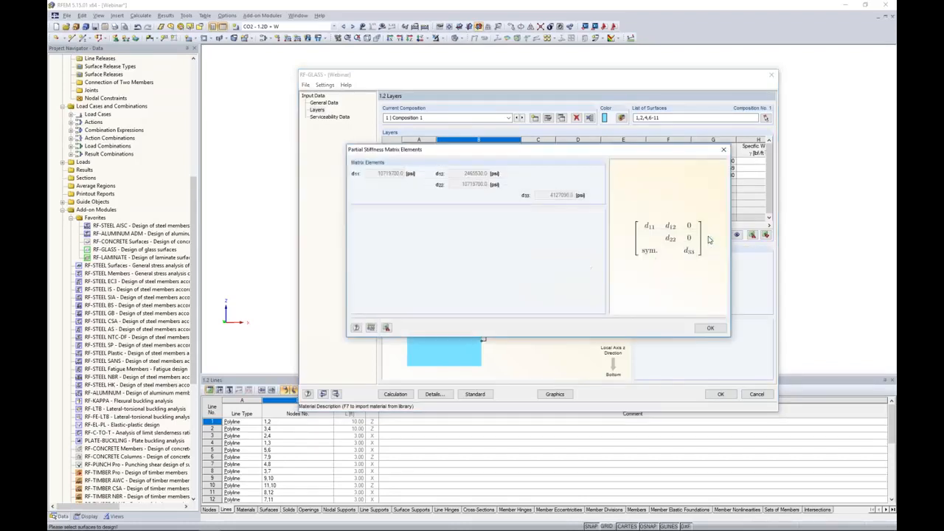
{"action": "left_click_drag", "start_coordinate": [599, 151], "coordinate": [565, 213]}
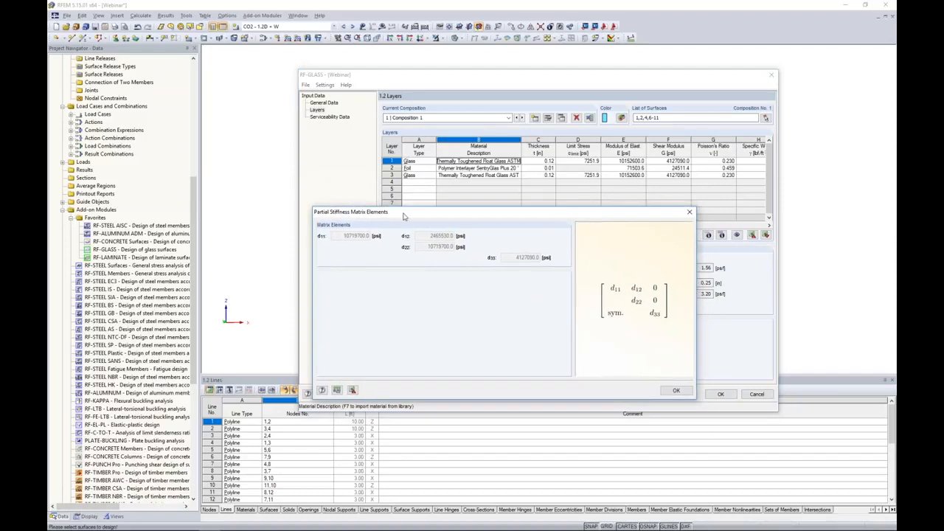
{"action": "left_click", "coordinate": [690, 212]}
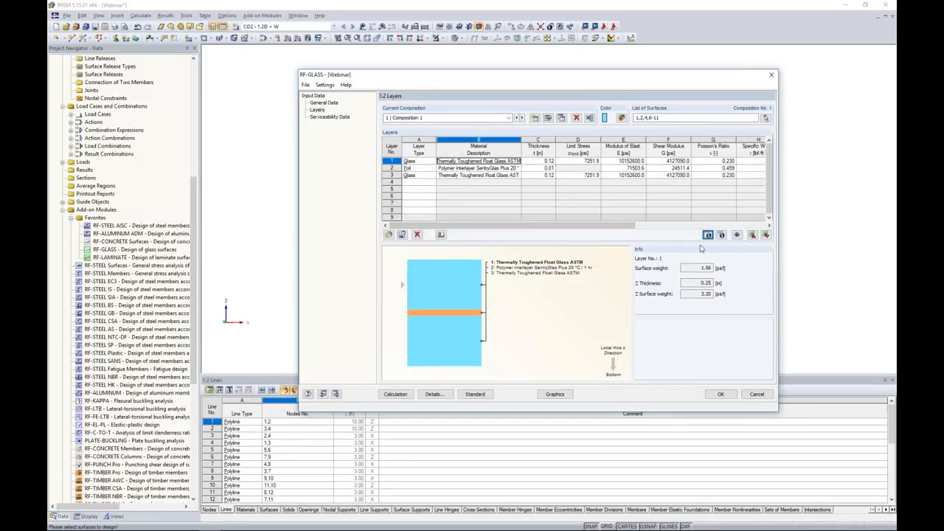
{"action": "left_click", "coordinate": [722, 235]}
{"action": "left_click_drag", "start_coordinate": [526, 125], "coordinate": [472, 179]}
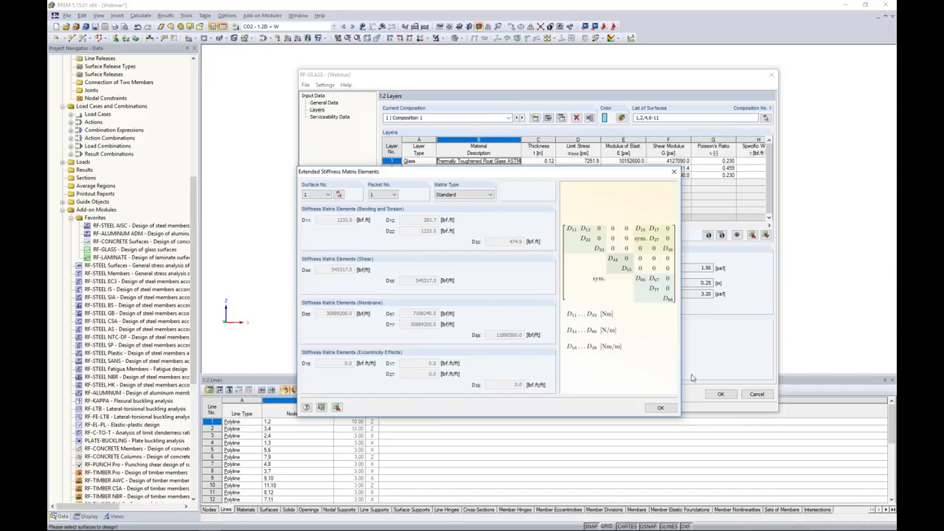
{"action": "left_click", "coordinate": [658, 409]}
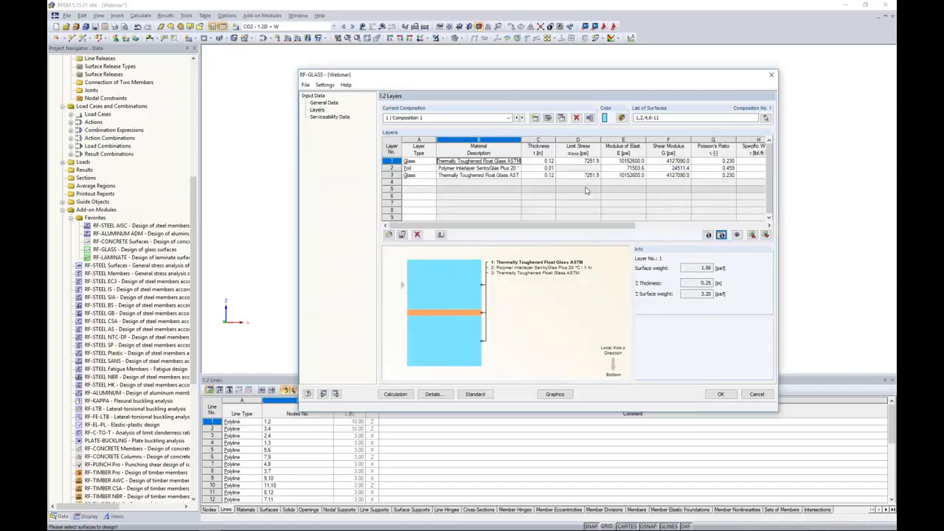
Review the calculation options in the details of Composition 1, toggling Consider coupling off and back on
{"action": "left_click", "coordinate": [548, 119]}
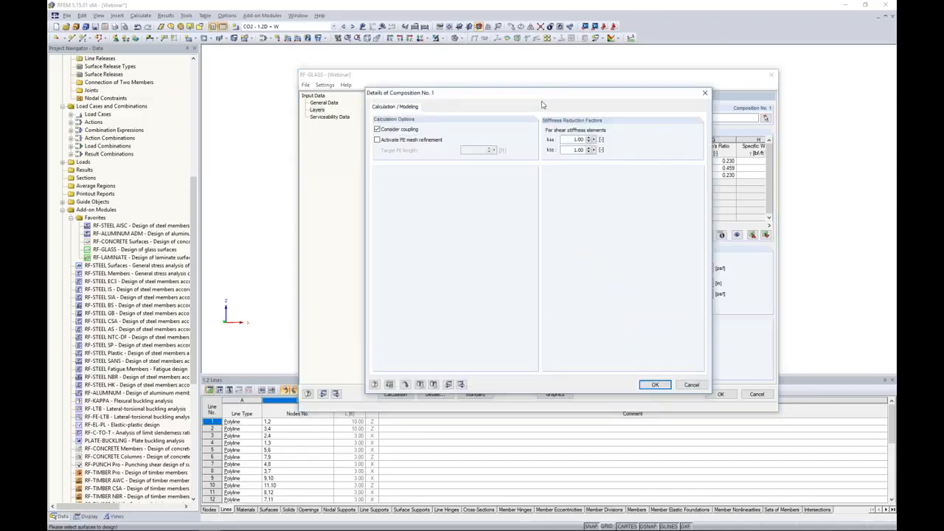
{"action": "left_click_drag", "start_coordinate": [510, 91], "coordinate": [507, 138]}
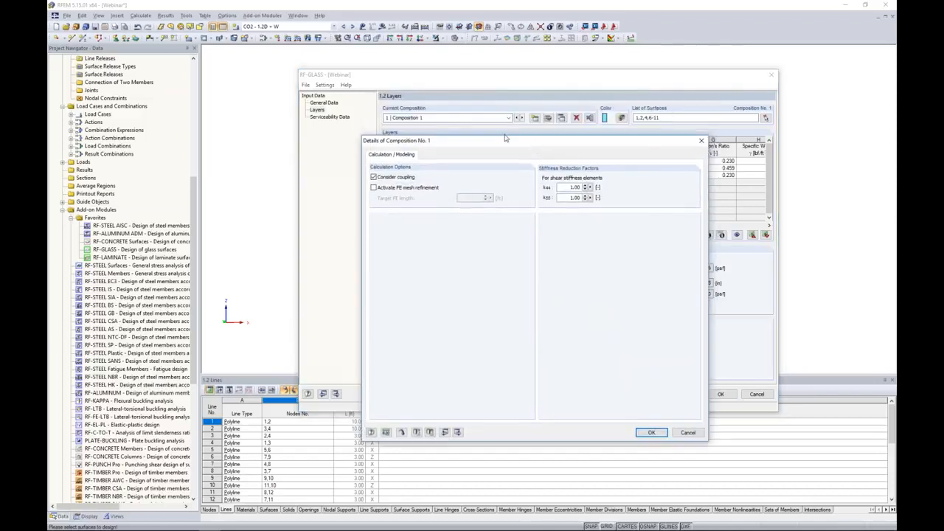
{"action": "left_click", "coordinate": [373, 178]}
{"action": "left_click", "coordinate": [374, 178]}
{"action": "left_click", "coordinate": [652, 434]}
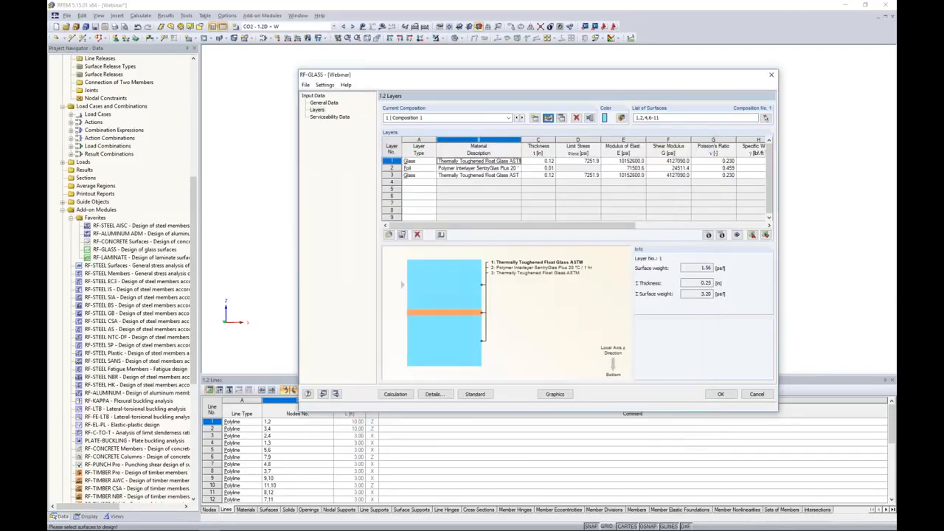
In the serviceability data, assign surfaces 1,2,4,6-11 by window-selecting them in the model
{"action": "left_click", "coordinate": [326, 117]}
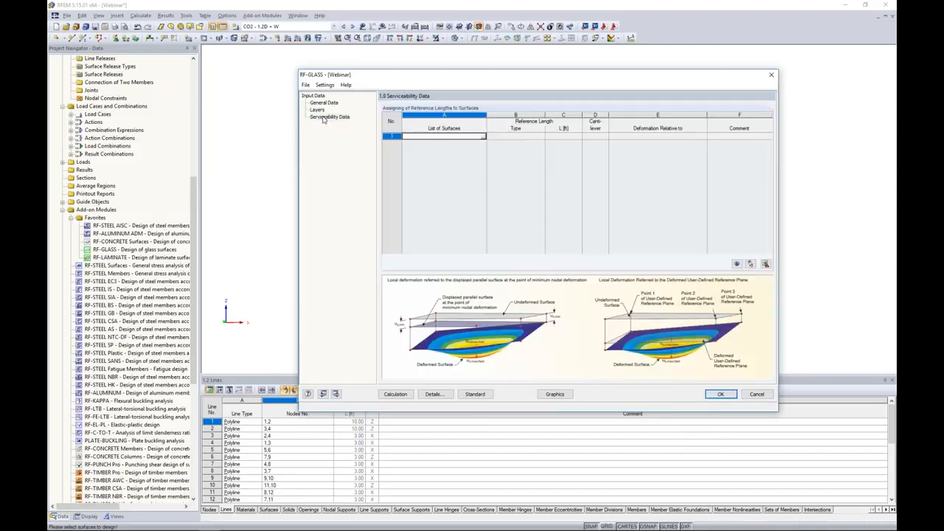
{"action": "left_click", "coordinate": [483, 137]}
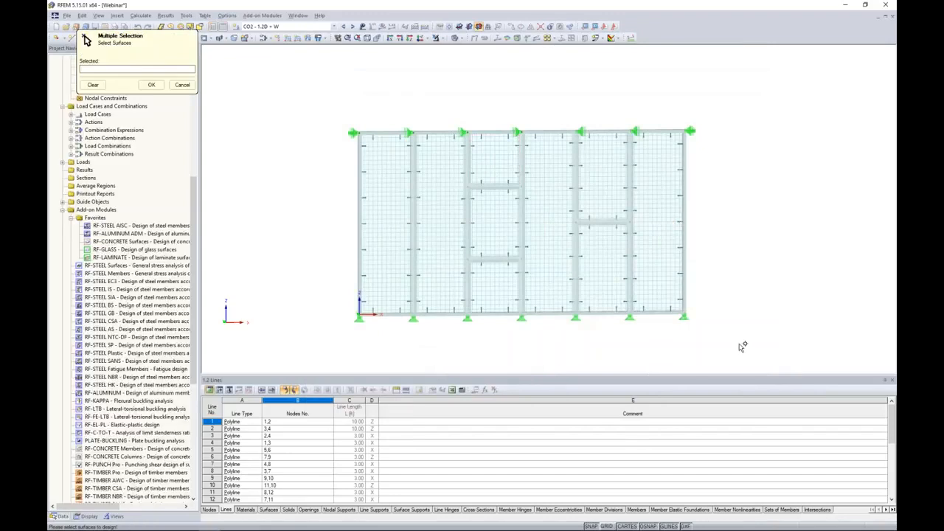
{"action": "left_click_drag", "start_coordinate": [714, 338], "coordinate": [340, 110]}
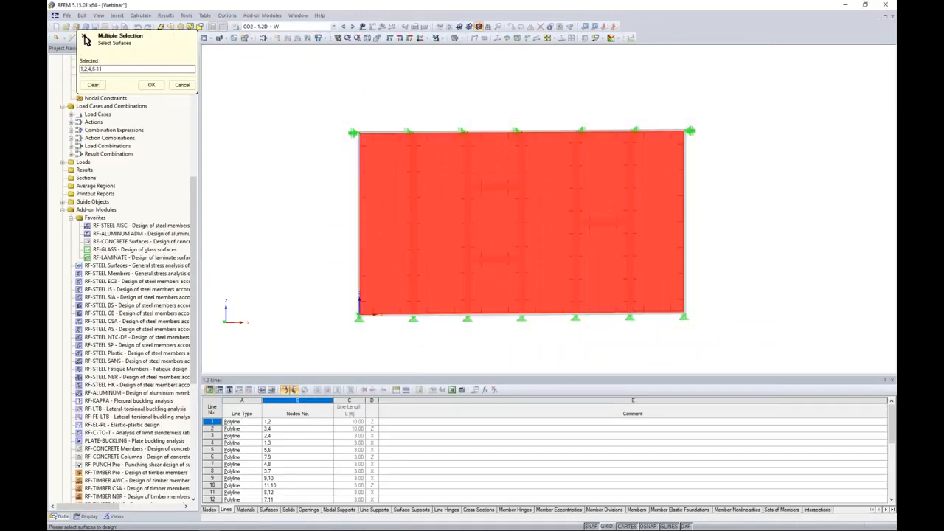
{"action": "left_click", "coordinate": [151, 85]}
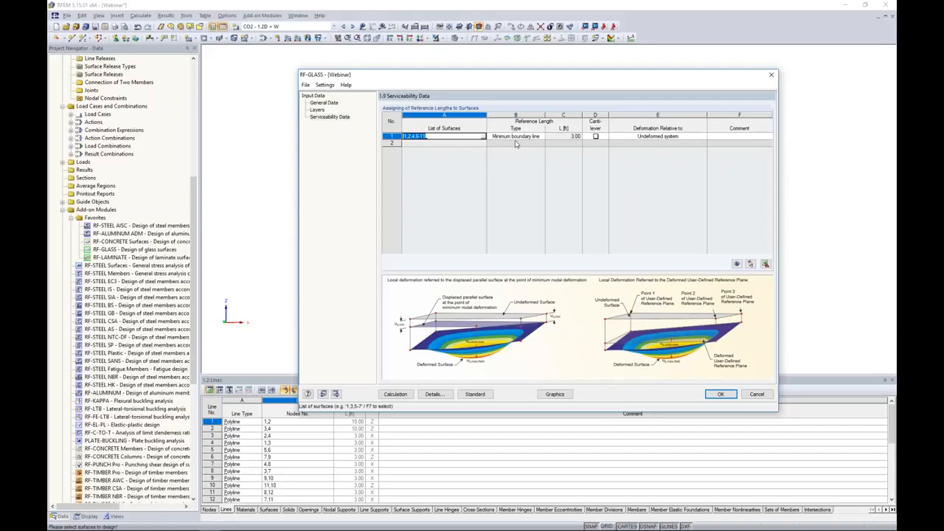
Set the reference length type to Maximum boundary line and the deformation reference to Undeformed system
{"action": "left_click", "coordinate": [516, 136]}
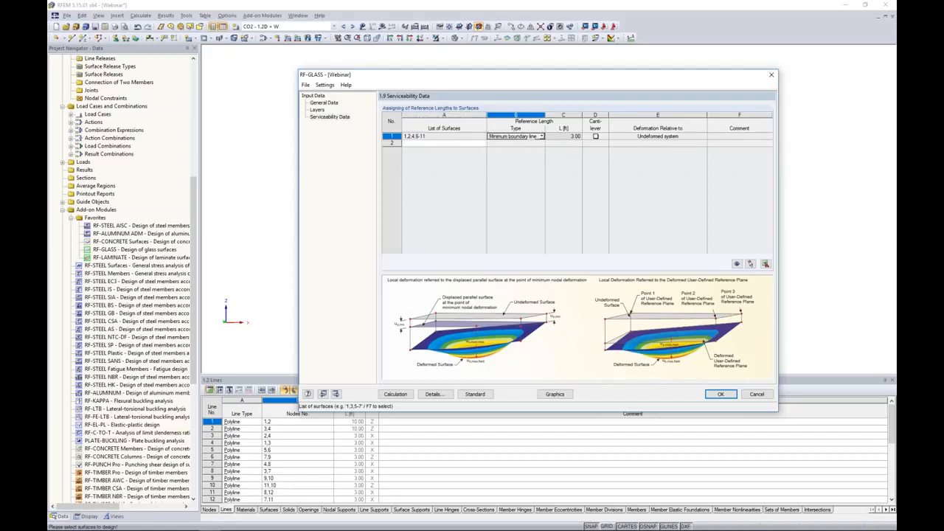
{"action": "left_click", "coordinate": [542, 137]}
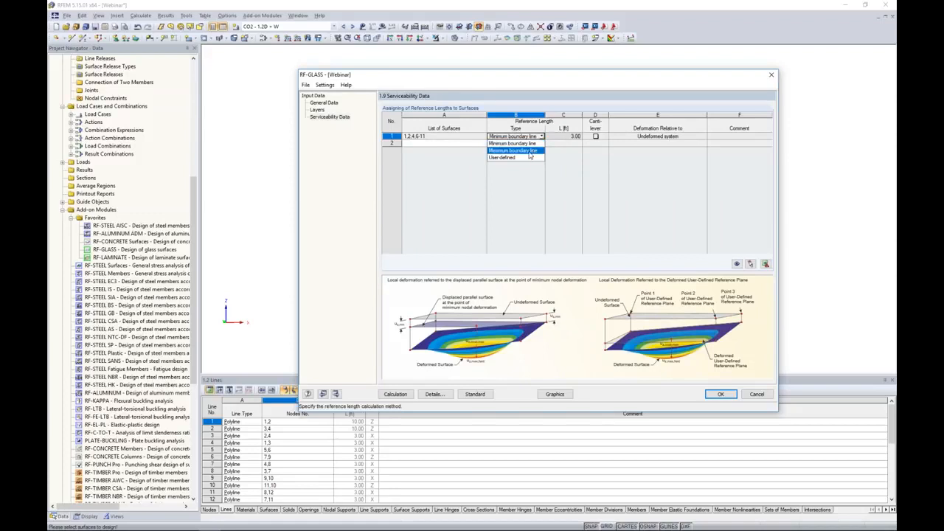
{"action": "left_click", "coordinate": [525, 150]}
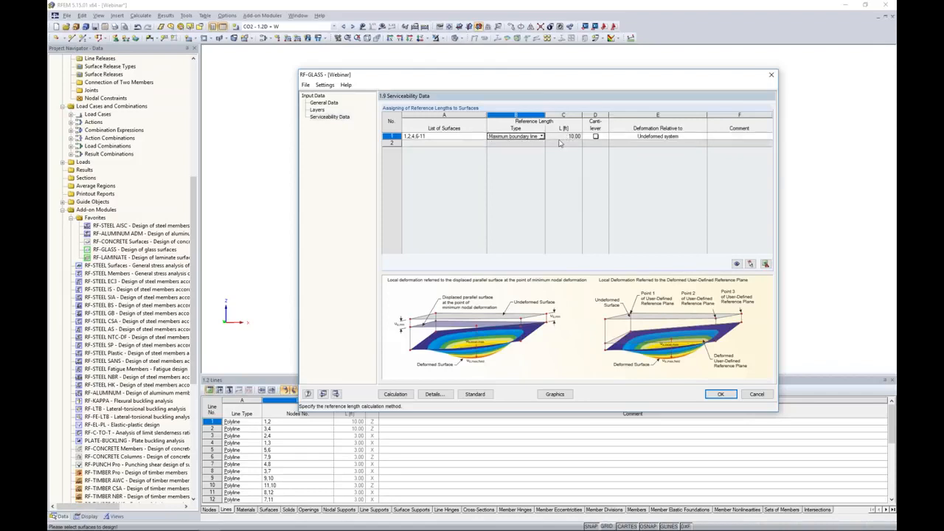
{"action": "left_click_drag", "start_coordinate": [515, 75], "coordinate": [495, 89]}
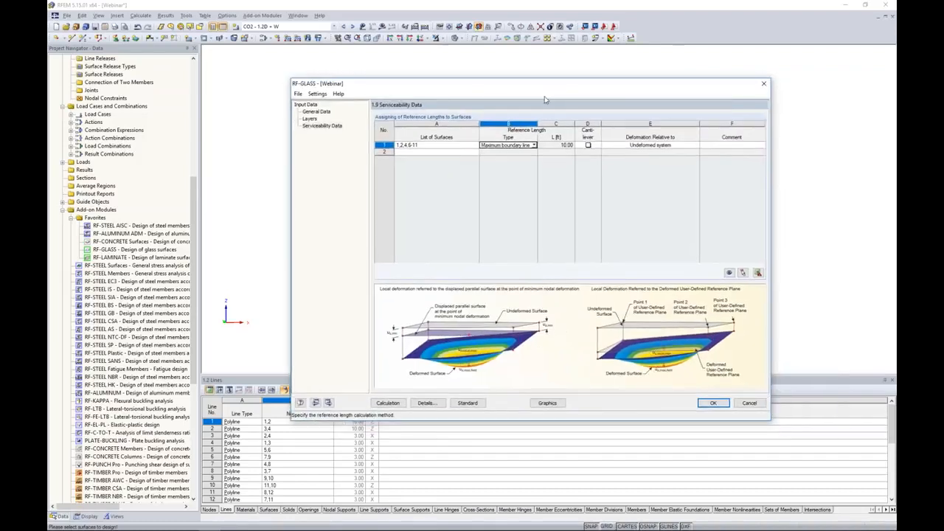
{"action": "left_click", "coordinate": [639, 146]}
{"action": "left_click", "coordinate": [695, 146]}
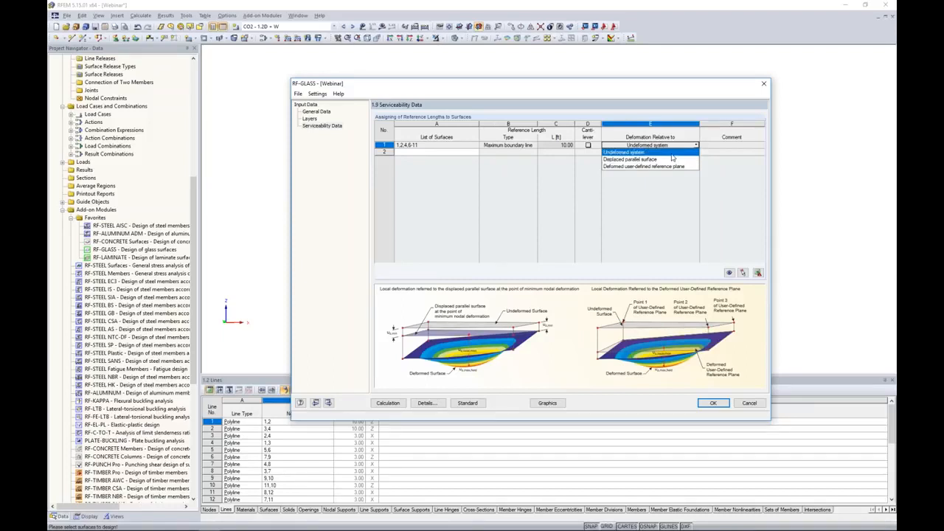
{"action": "left_click", "coordinate": [672, 152]}
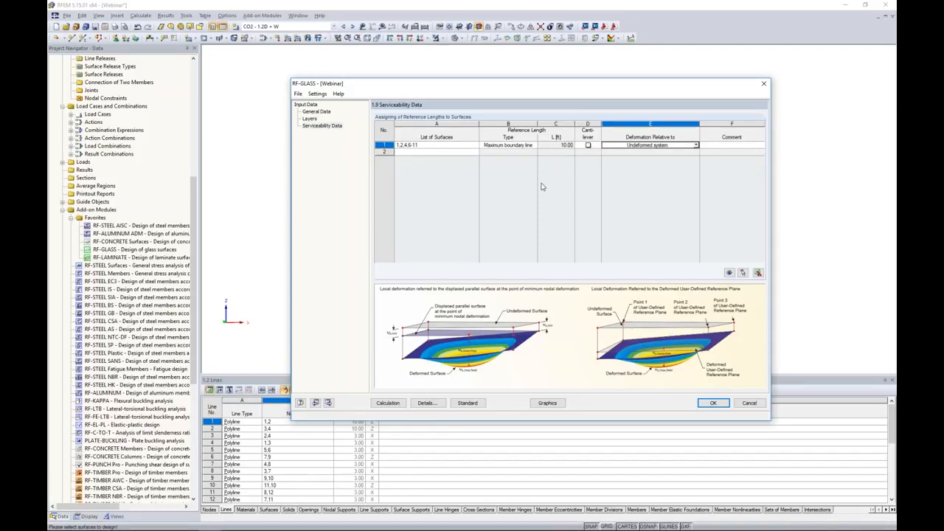
Check the standard's partial factors and serviceability limits, then run the RF-GLASS calculation
{"action": "left_click", "coordinate": [467, 404]}
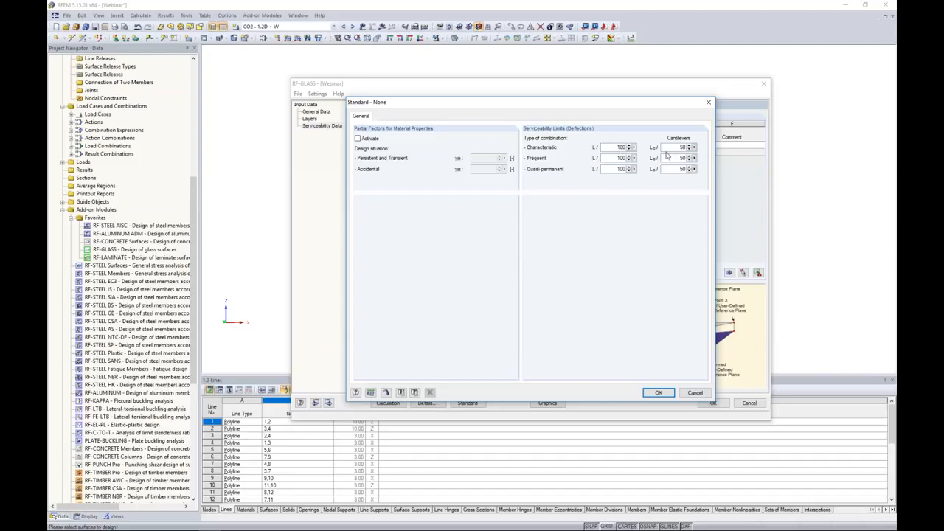
{"action": "left_click", "coordinate": [658, 393]}
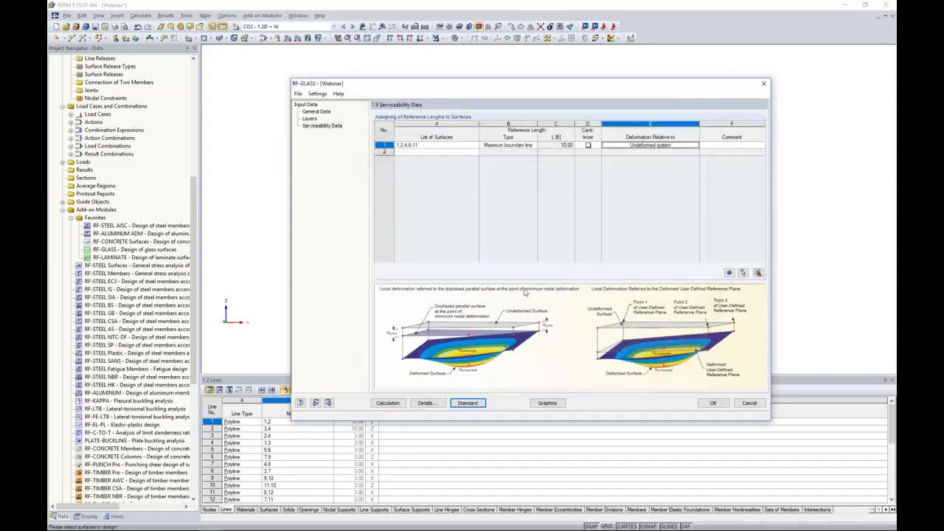
{"action": "left_click", "coordinate": [385, 405]}
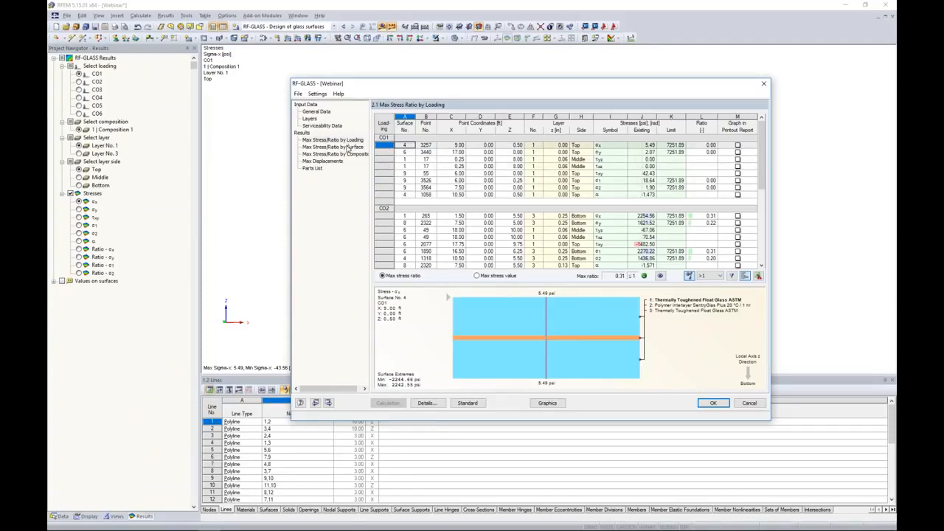
Examine the maximum stress ratio results by loading and by surface, selecting table rows to view their stress graphics
{"action": "left_click", "coordinate": [315, 142]}
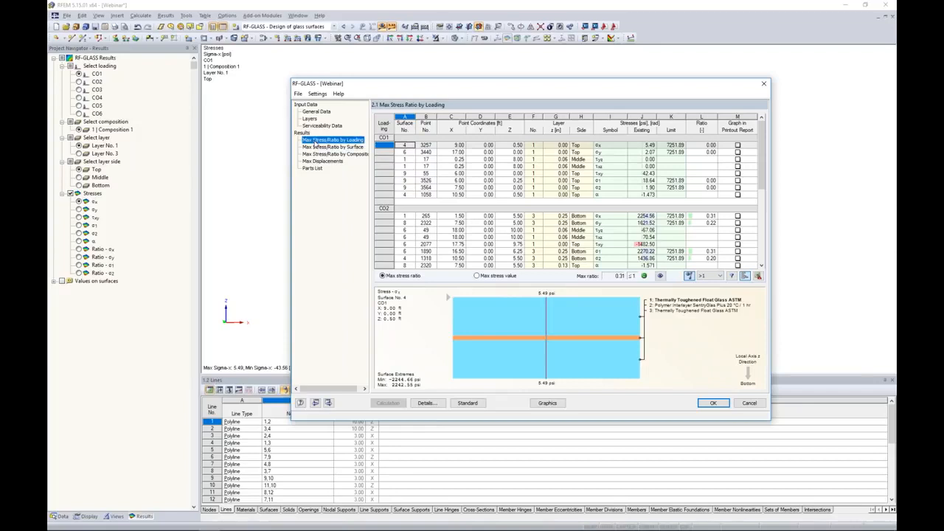
{"action": "left_click", "coordinate": [321, 147]}
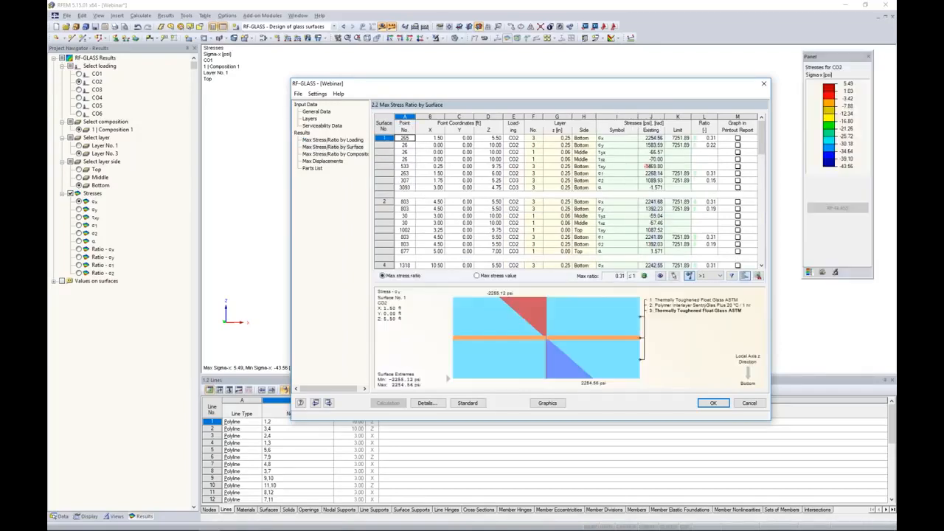
{"action": "left_click_drag", "start_coordinate": [764, 144], "coordinate": [748, 175]}
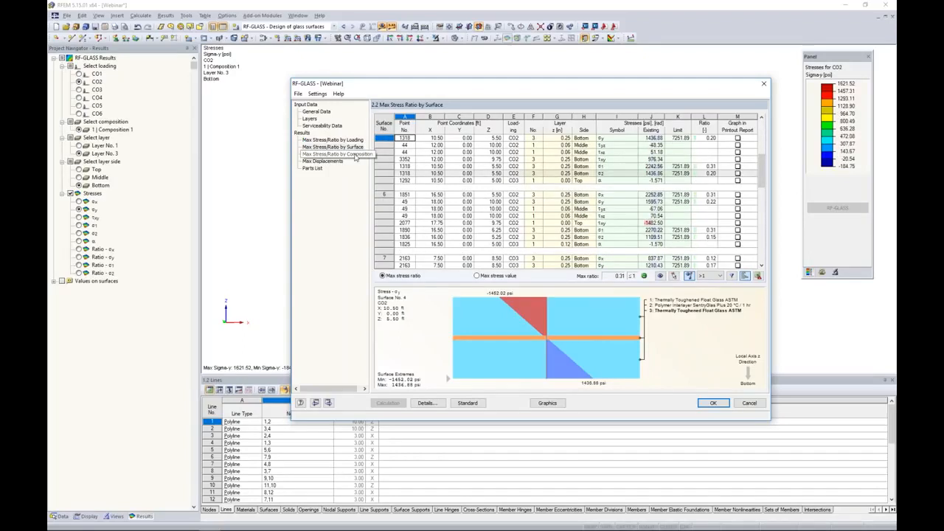
{"action": "left_click_drag", "start_coordinate": [430, 89], "coordinate": [380, 248]}
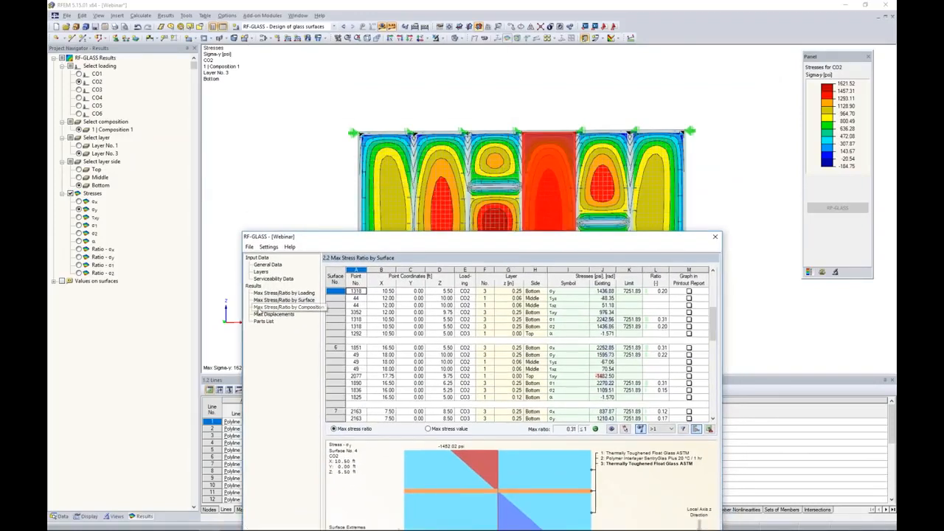
{"action": "left_click", "coordinate": [392, 319]}
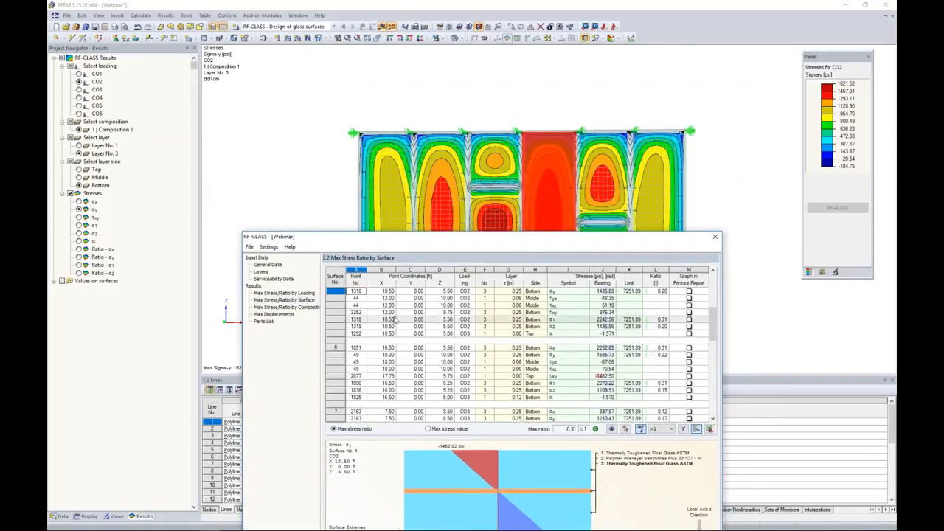
{"action": "left_click_drag", "start_coordinate": [426, 237], "coordinate": [430, 286]}
{"action": "left_click", "coordinate": [450, 410]}
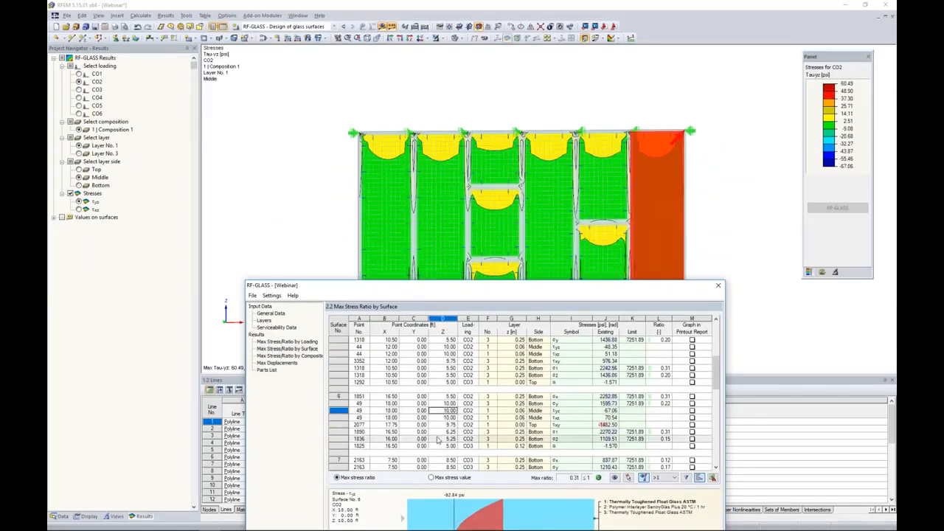
{"action": "left_click", "coordinate": [438, 439]}
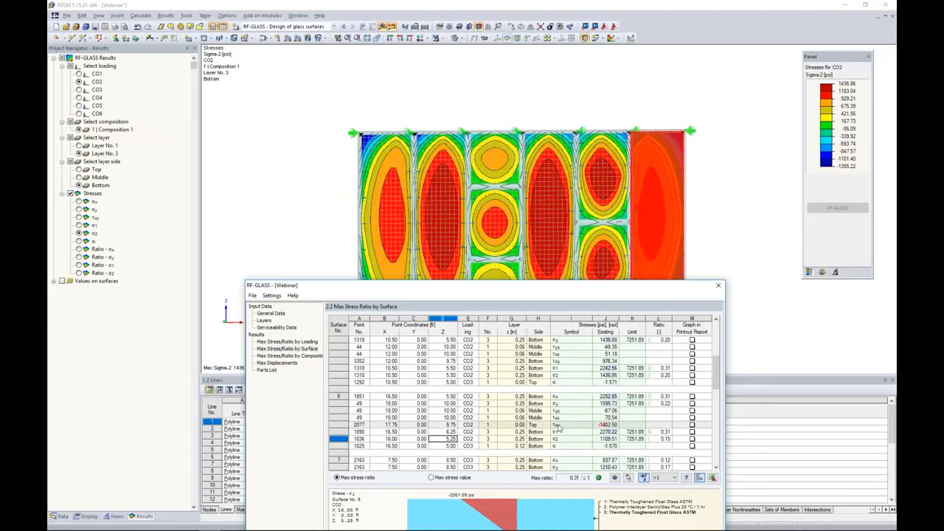
{"action": "left_click", "coordinate": [568, 397]}
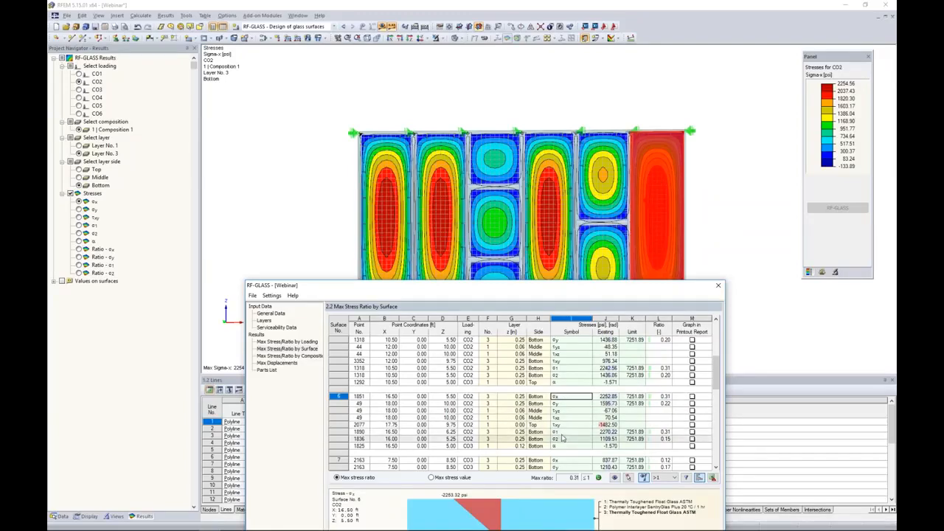
{"action": "left_click_drag", "start_coordinate": [561, 284], "coordinate": [559, 135]}
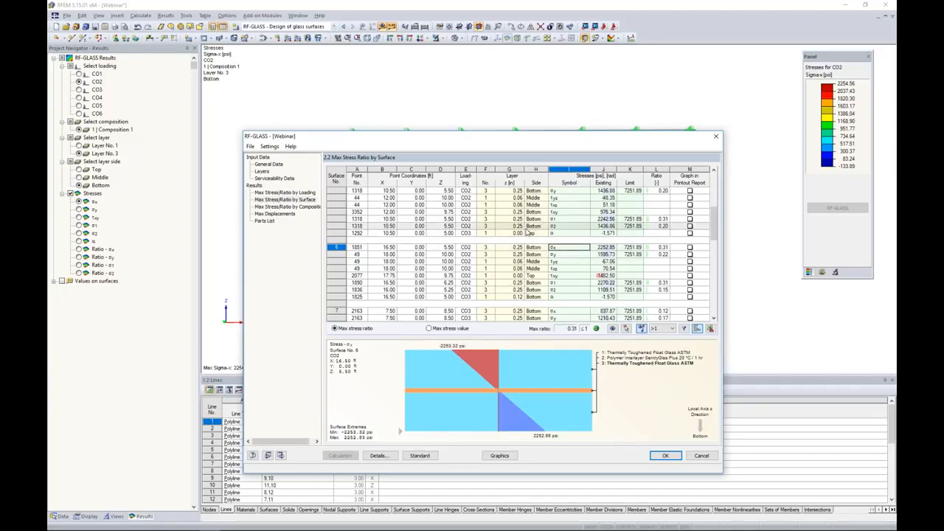
{"action": "scroll", "coordinate": [662, 230], "scroll_direction": "down", "scroll_amount": 2}
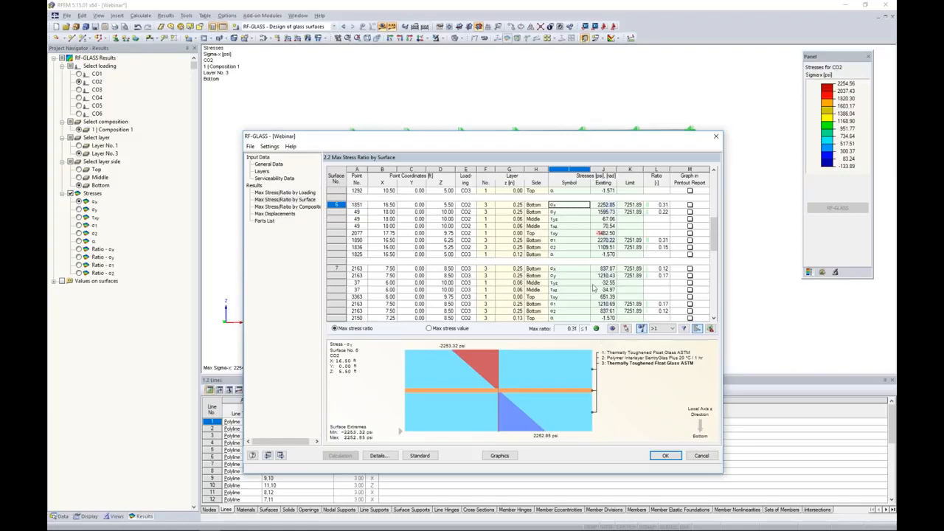
Review the maximum displacements and the parts list, then show the results graphically in the model
{"action": "left_click", "coordinate": [276, 214]}
{"action": "left_click_drag", "start_coordinate": [522, 138], "coordinate": [538, 79]}
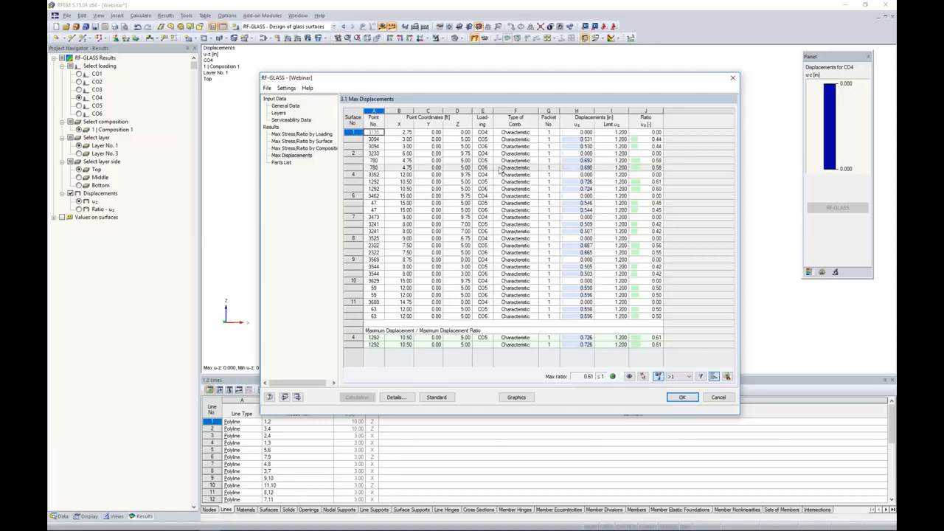
{"action": "left_click", "coordinate": [281, 163]}
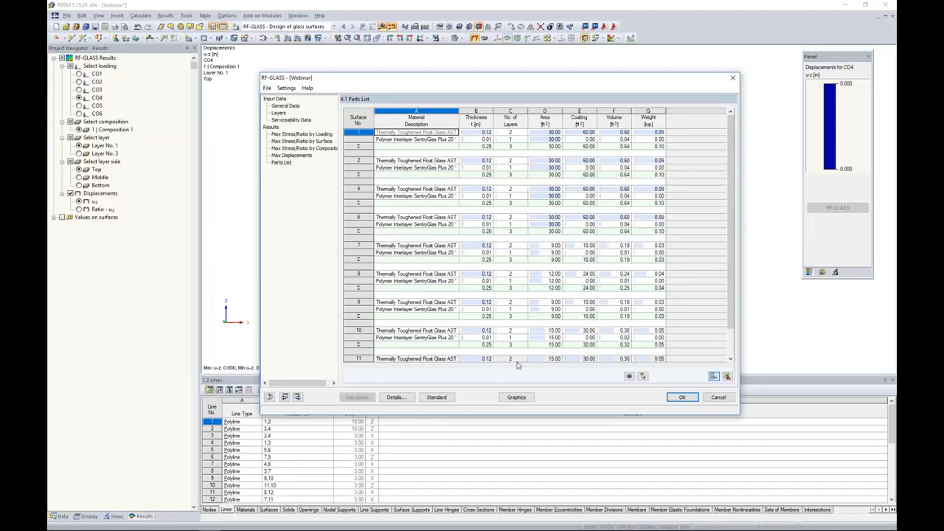
{"action": "left_click", "coordinate": [517, 398]}
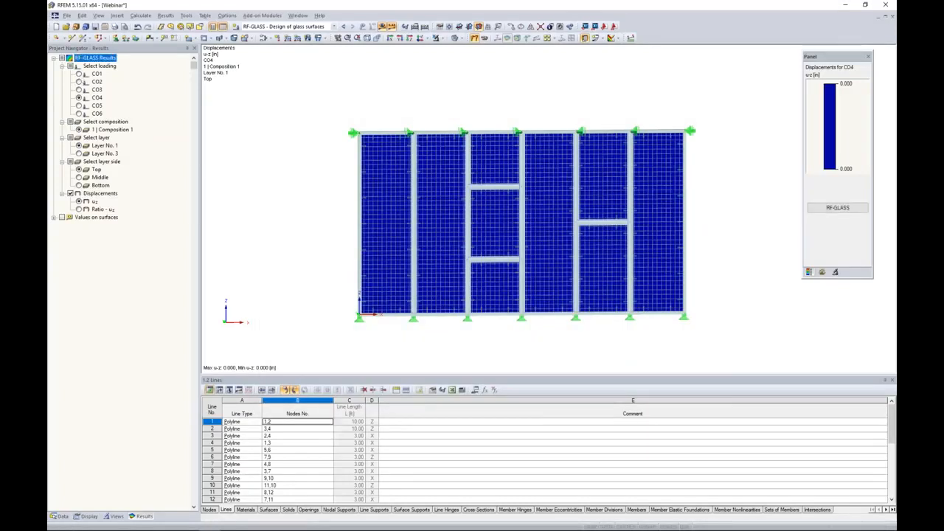
Display RF-GLASS stresses on the model for layer 3 bottom side, cycling through the stress and ratio components
{"action": "middle_click_drag", "start_coordinate": [330, 218], "coordinate": [302, 208], "text": "ctrl"}
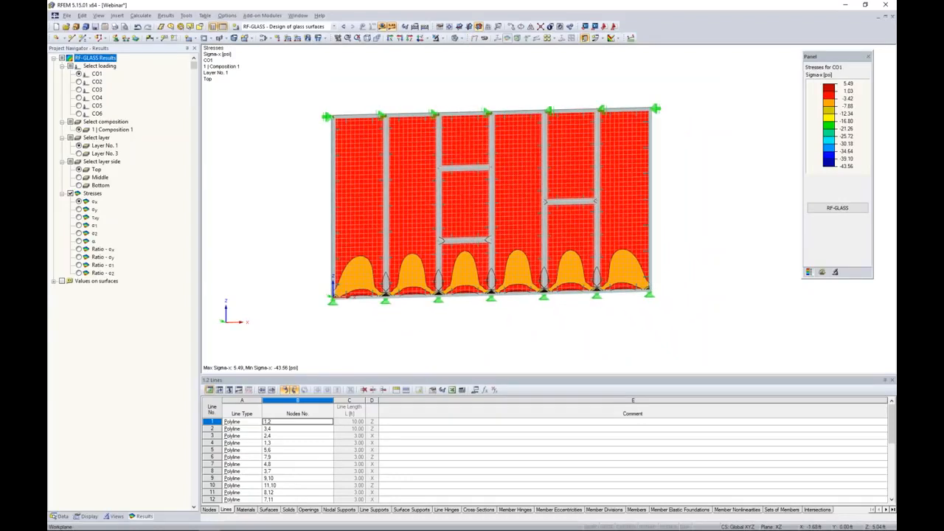
{"action": "left_click", "coordinate": [273, 26]}
{"action": "left_click", "coordinate": [267, 91]}
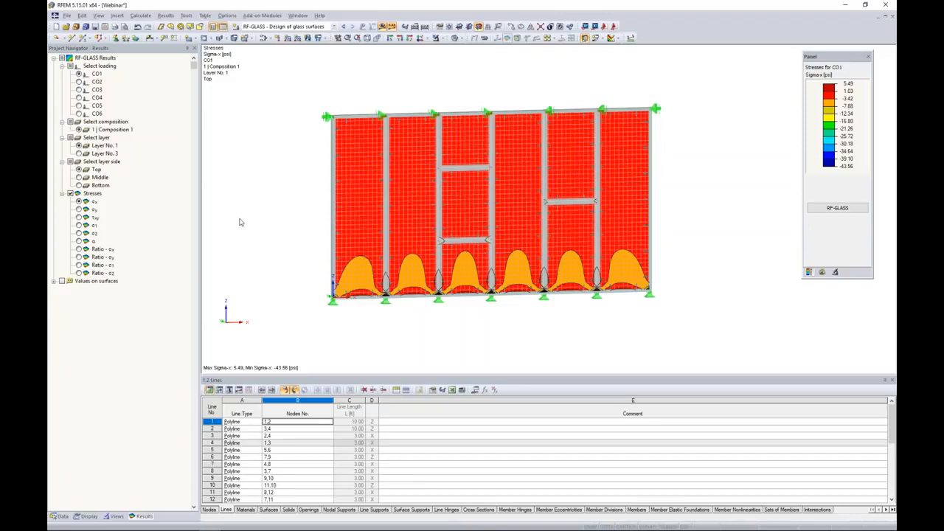
{"action": "left_click", "coordinate": [79, 153]}
{"action": "left_click", "coordinate": [79, 177]}
{"action": "left_click", "coordinate": [79, 185]}
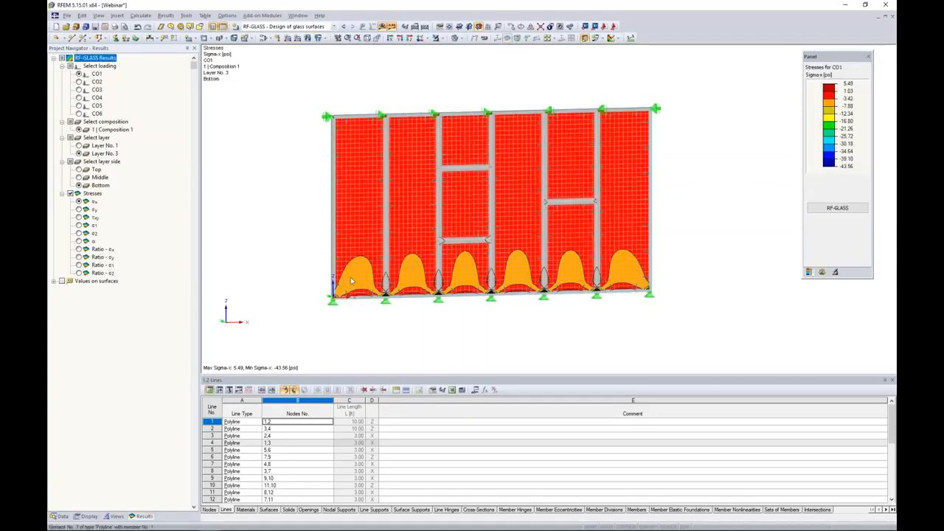
{"action": "left_click", "coordinate": [79, 210]}
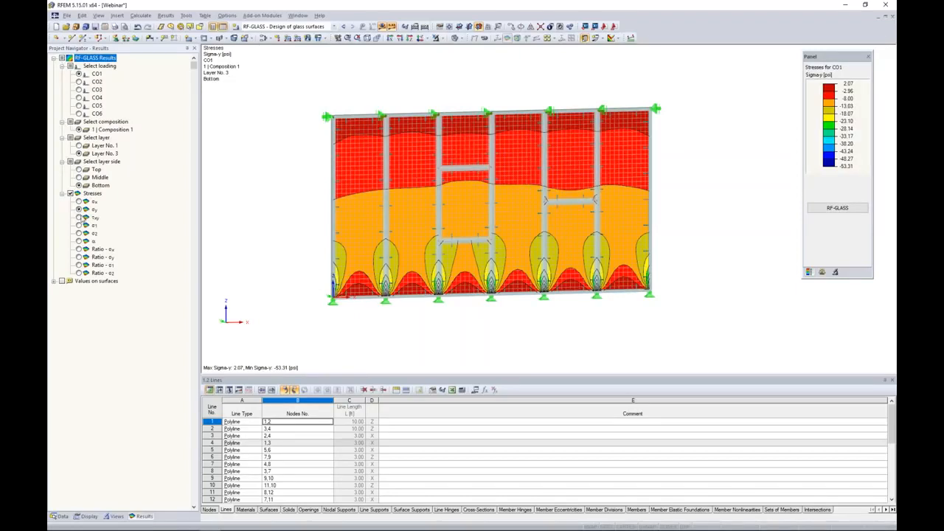
{"action": "left_click", "coordinate": [79, 218]}
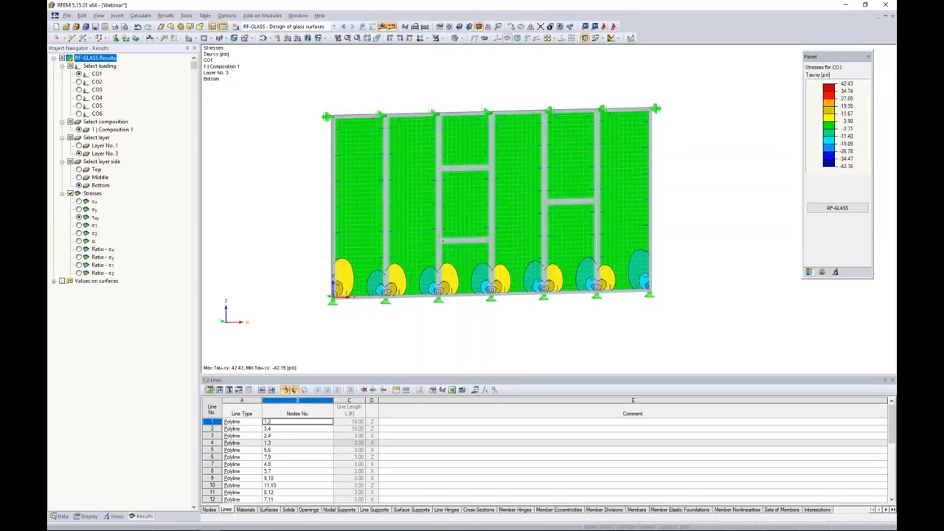
{"action": "left_click", "coordinate": [79, 250]}
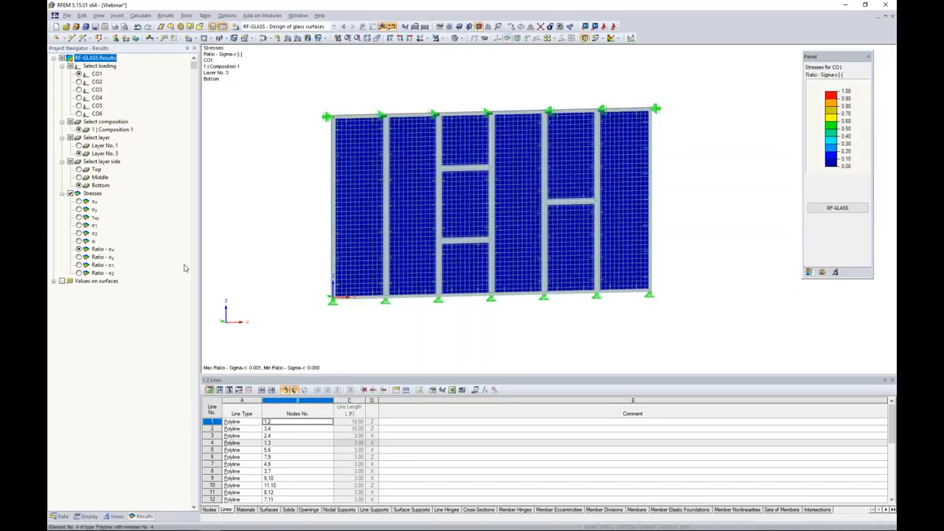
{"action": "left_click", "coordinate": [78, 256]}
{"action": "left_click", "coordinate": [79, 202]}
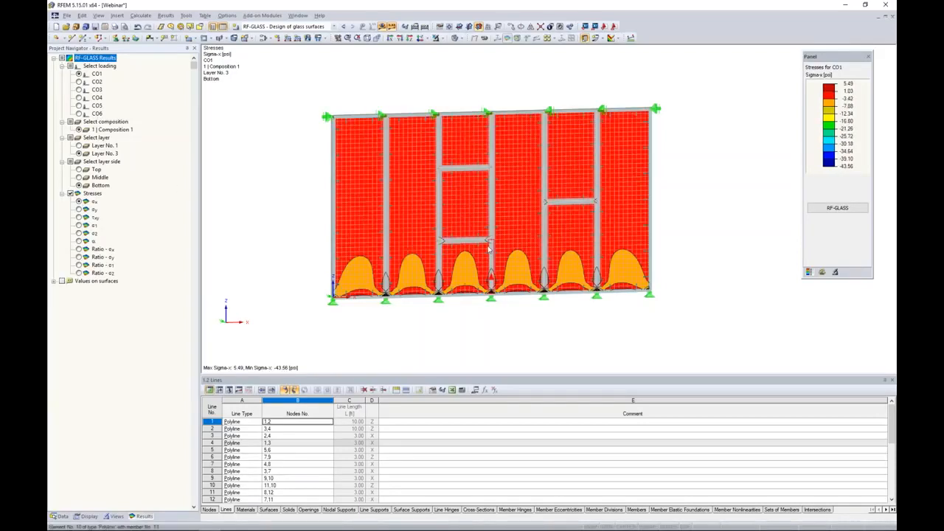
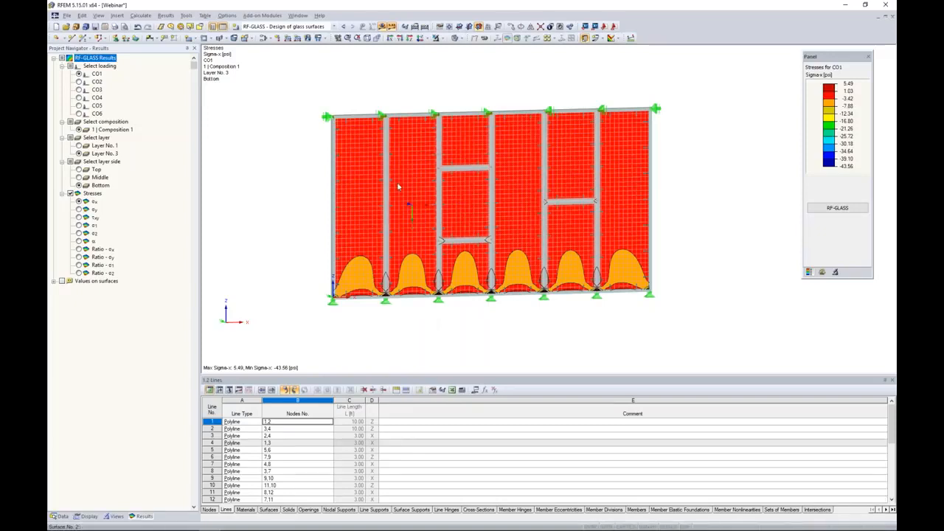
Switch to the Webinar Facade - Local_START model window and frame the single glass pane
{"action": "left_click", "coordinate": [296, 15]}
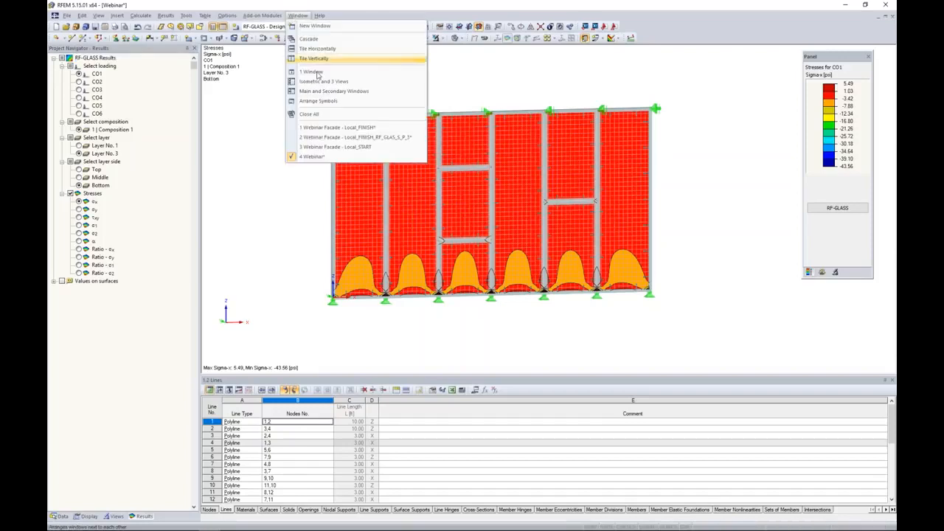
{"action": "left_click", "coordinate": [331, 147]}
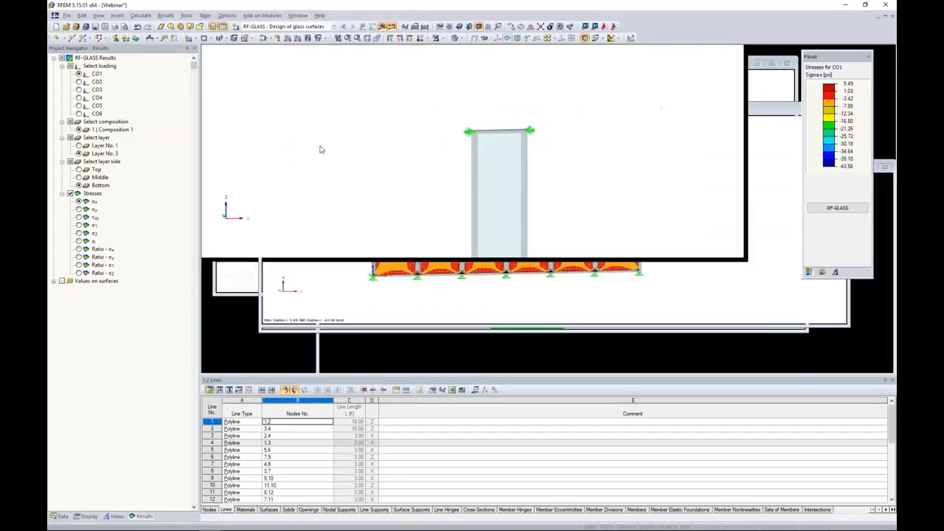
{"action": "scroll", "coordinate": [449, 224], "scroll_direction": "up", "scroll_amount": 3}
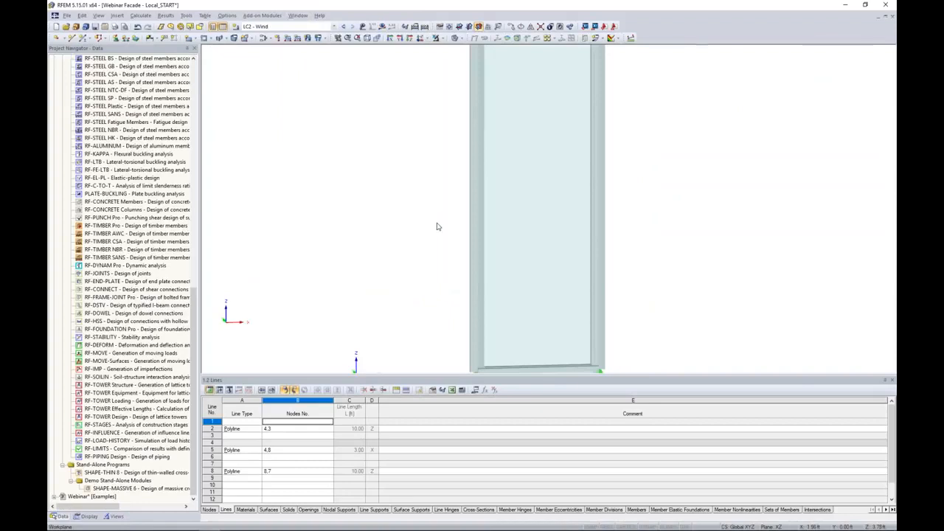
{"action": "scroll", "coordinate": [436, 227], "scroll_direction": "down", "scroll_amount": 3}
{"action": "middle_click_drag", "start_coordinate": [421, 194], "coordinate": [406, 209]}
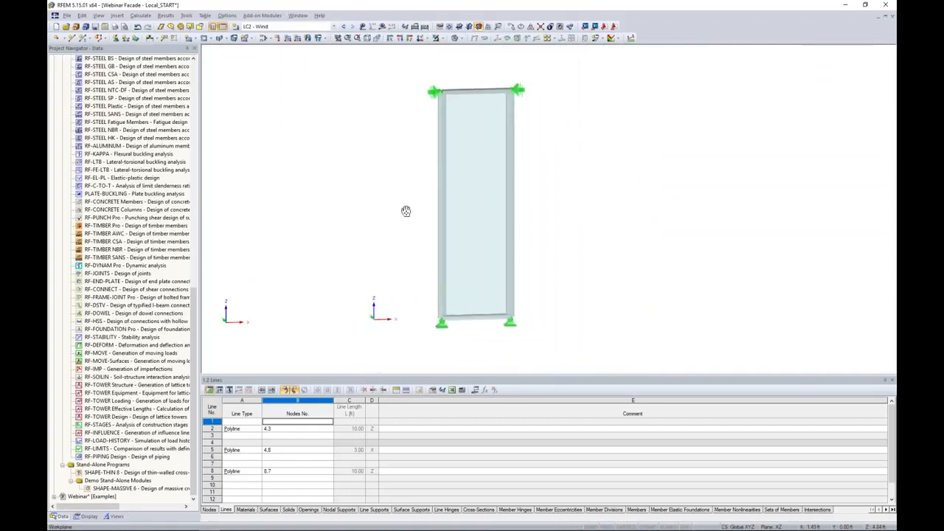
{"action": "middle_click_drag", "start_coordinate": [367, 151], "coordinate": [406, 186], "text": "ctrl"}
Toggle the load display on and off to inspect the loads on the pane
{"action": "left_click", "coordinate": [362, 26]}
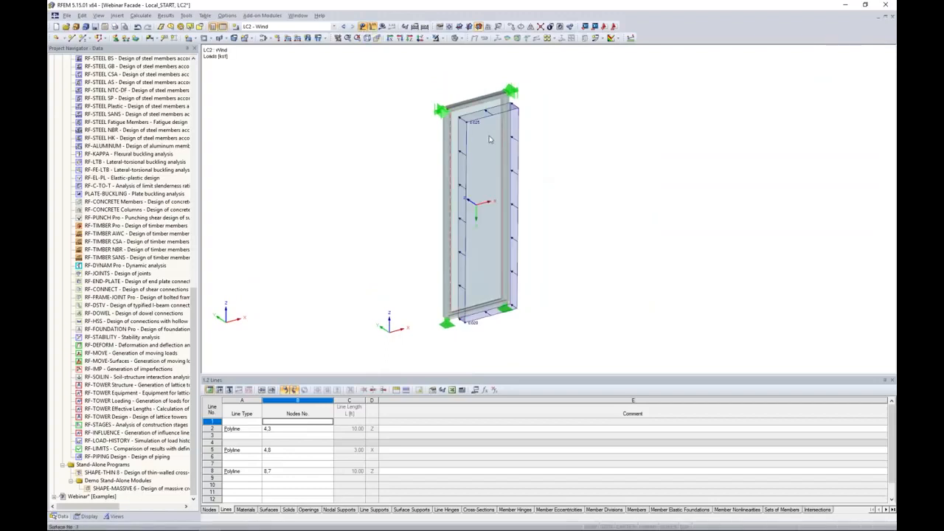
{"action": "left_click", "coordinate": [363, 26]}
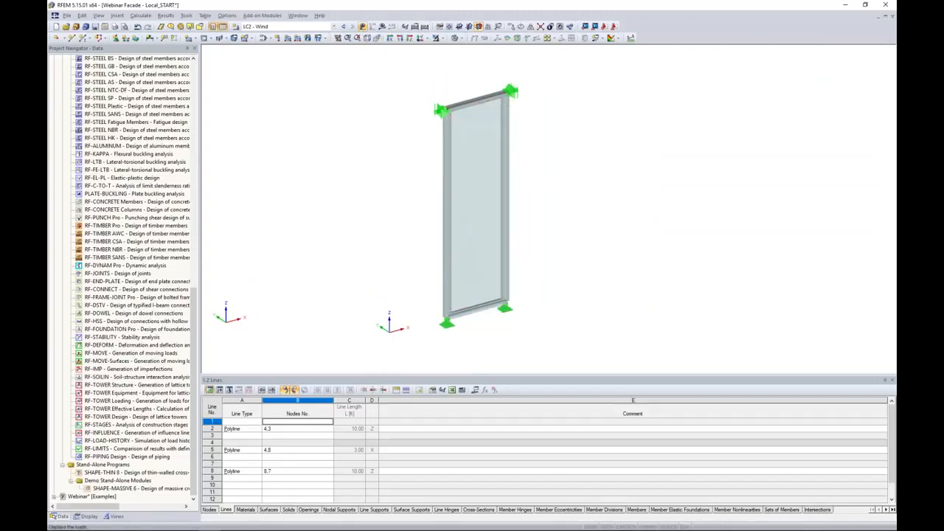
{"action": "middle_click_drag", "start_coordinate": [550, 225], "coordinate": [532, 214], "text": "ctrl"}
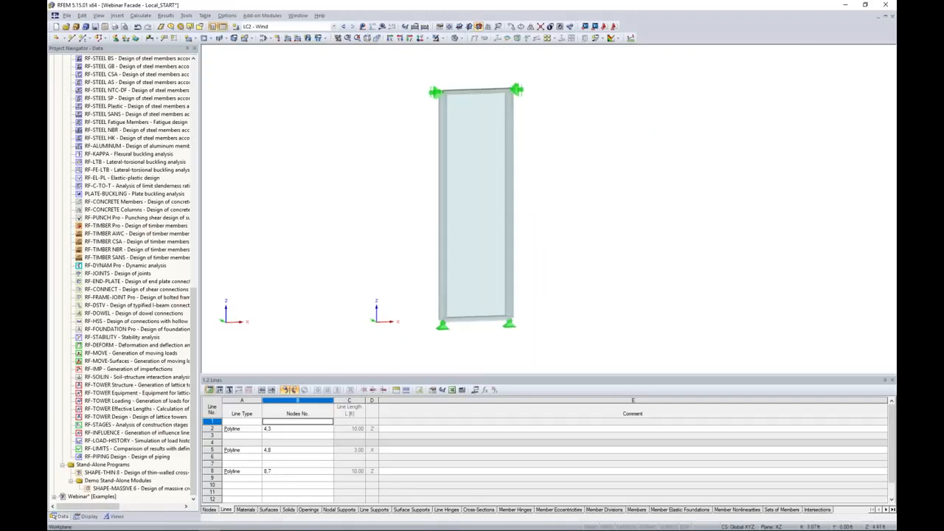
Open RF-GLASS, pick surface 3 graphically for design, and add CO1 to the ultimate limit state combinations
{"action": "scroll", "coordinate": [133, 271], "scroll_direction": "up", "scroll_amount": 10}
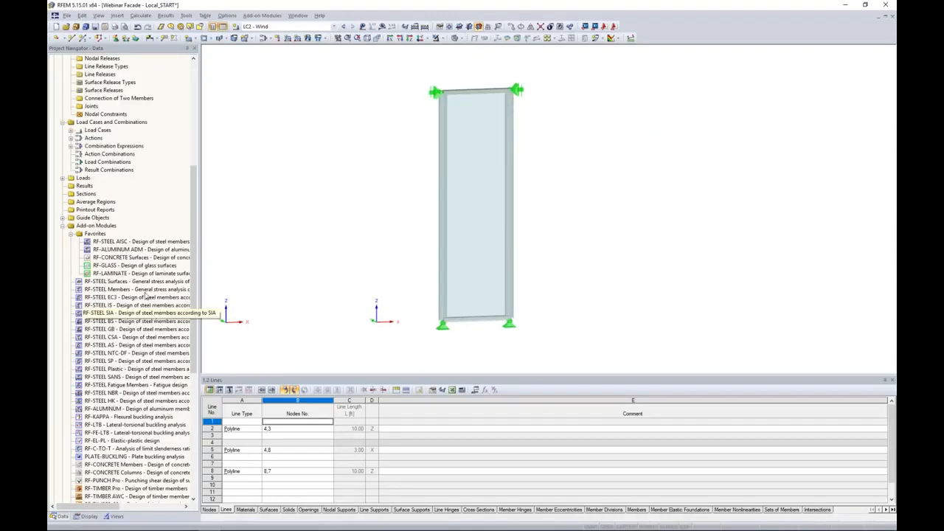
{"action": "double_click", "coordinate": [133, 266]}
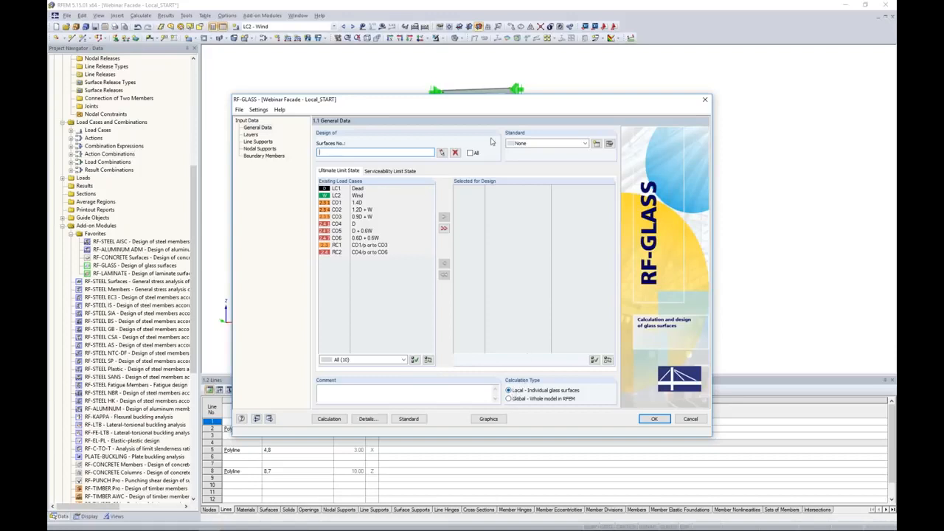
{"action": "left_click", "coordinate": [442, 152]}
{"action": "left_click", "coordinate": [469, 156]}
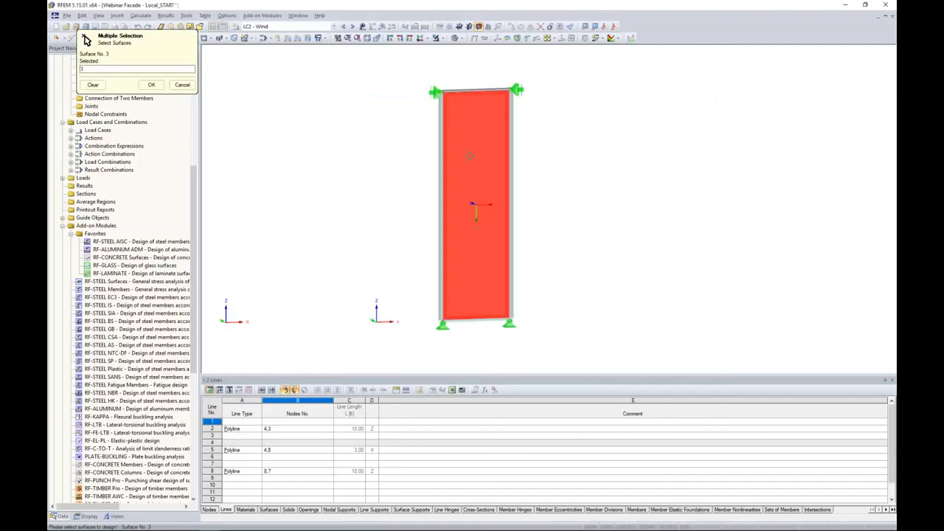
{"action": "left_click", "coordinate": [152, 85]}
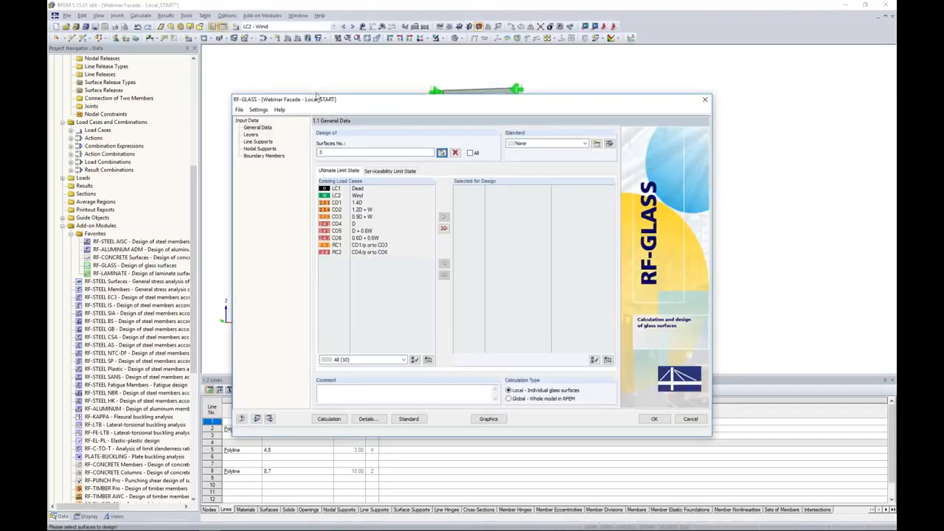
{"action": "double_click", "coordinate": [345, 203]}
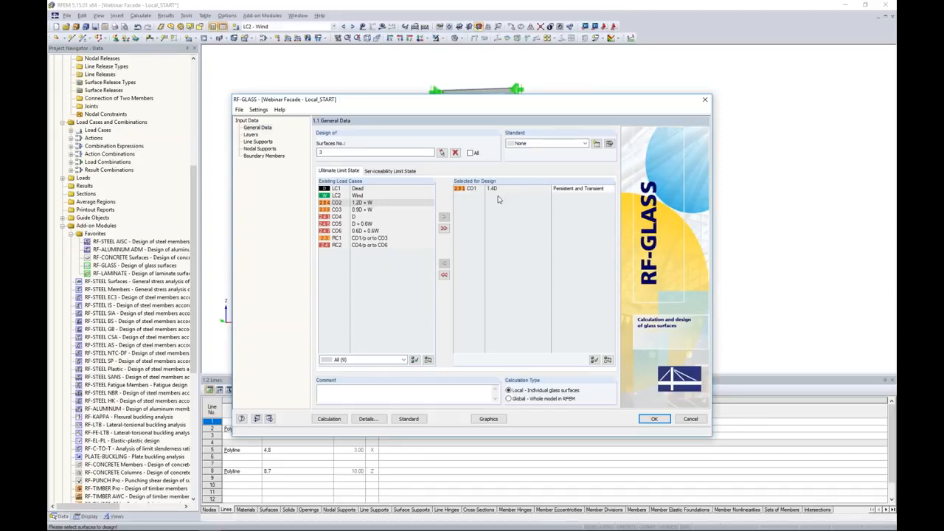
On the Layers page, assign surface 3 graphically to Composition 1
{"action": "left_click", "coordinate": [251, 134]}
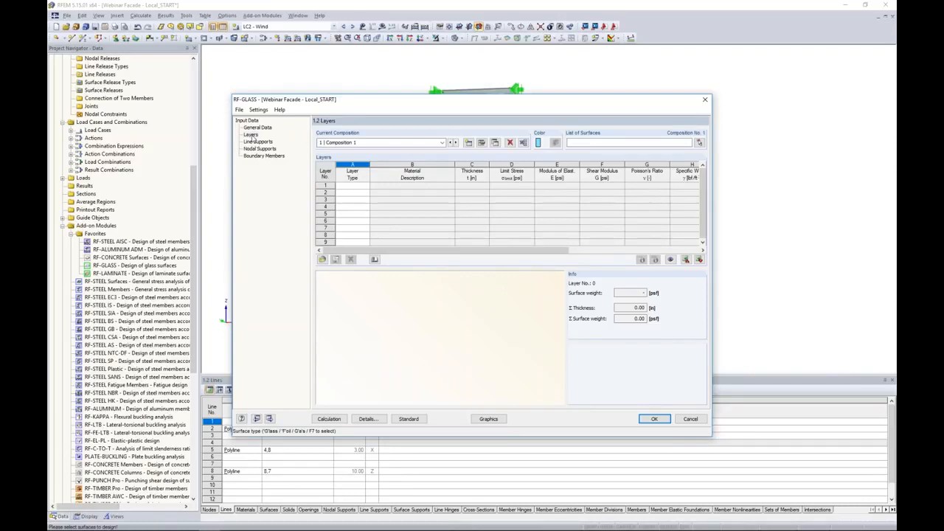
{"action": "left_click", "coordinate": [698, 143]}
{"action": "left_click", "coordinate": [465, 175]}
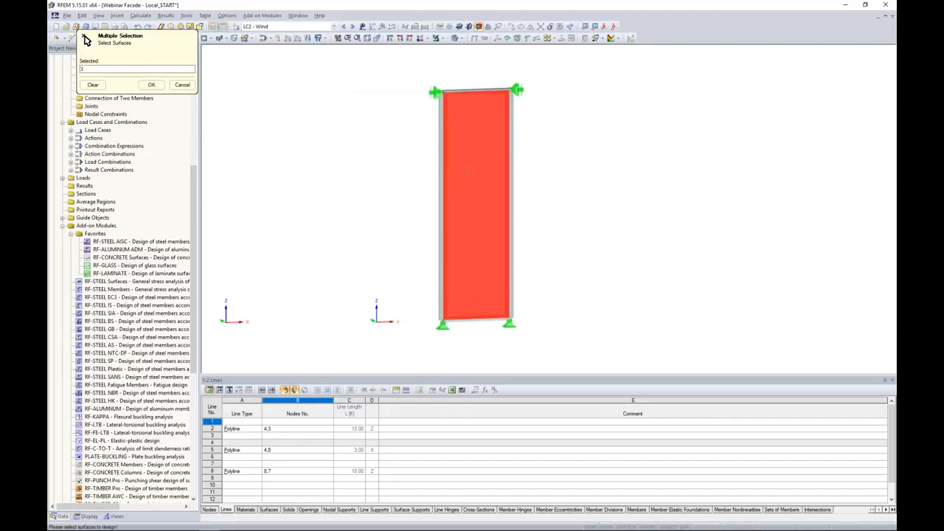
{"action": "left_click", "coordinate": [151, 84]}
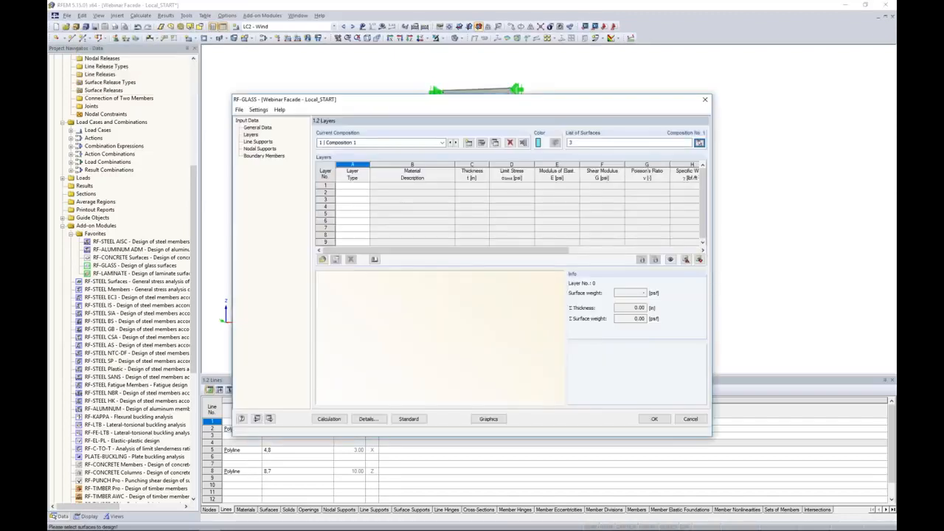
Add layer 1 as glass of Thermally Toughened Float Glass ASTM with a thickness of 0.22 in
{"action": "left_click", "coordinate": [348, 186]}
{"action": "left_click", "coordinate": [366, 188]}
{"action": "left_click", "coordinate": [358, 194]}
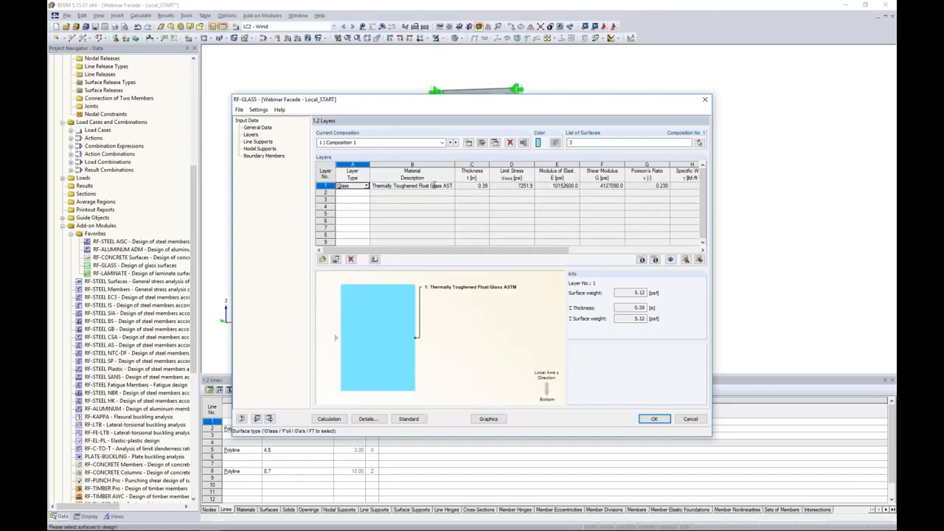
{"action": "left_click", "coordinate": [472, 186]}
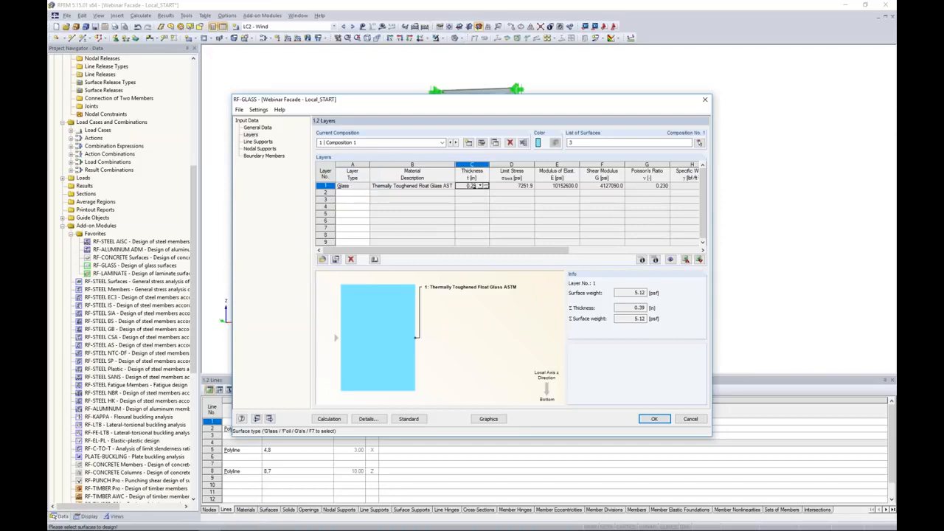
Add layer 2 as gas and change its material to Argon from the material library
{"action": "left_click", "coordinate": [353, 193]}
{"action": "left_click", "coordinate": [366, 193]}
{"action": "left_click", "coordinate": [358, 217]}
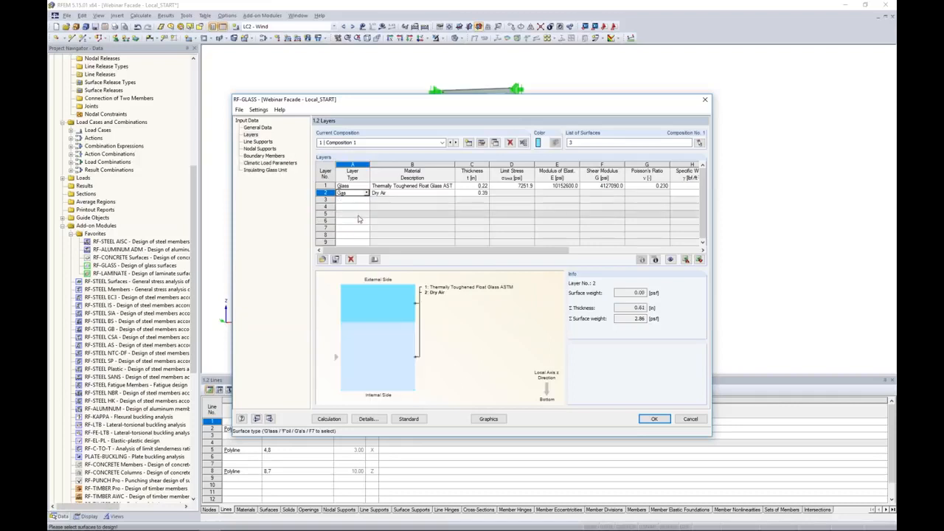
{"action": "left_click", "coordinate": [389, 193]}
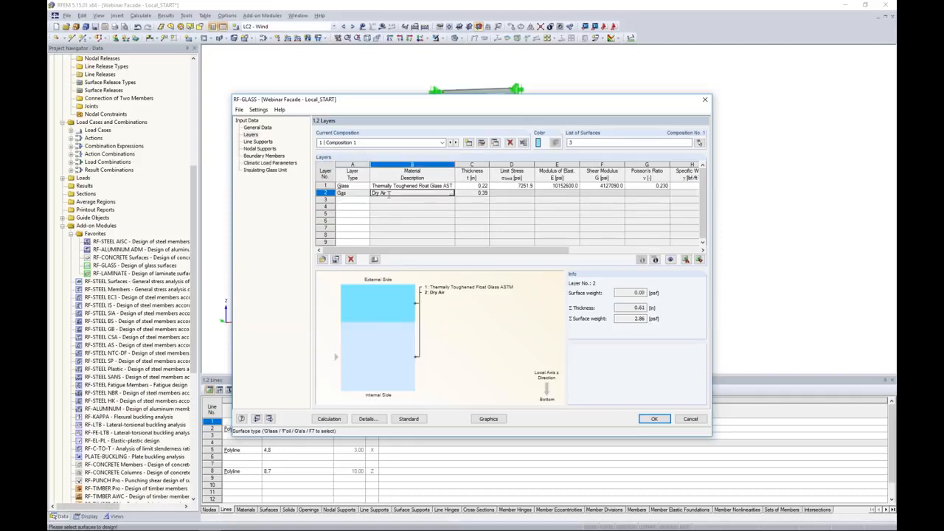
{"action": "left_click", "coordinate": [453, 194]}
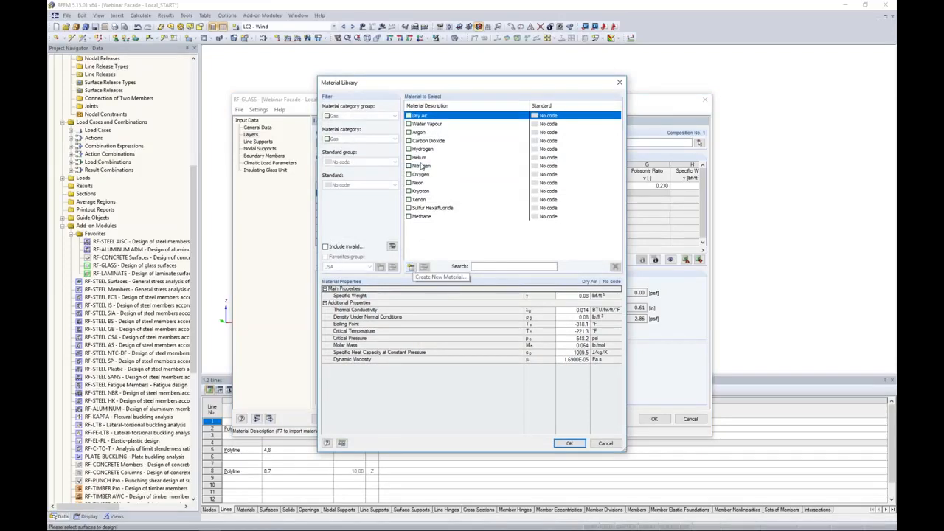
{"action": "left_click", "coordinate": [420, 134]}
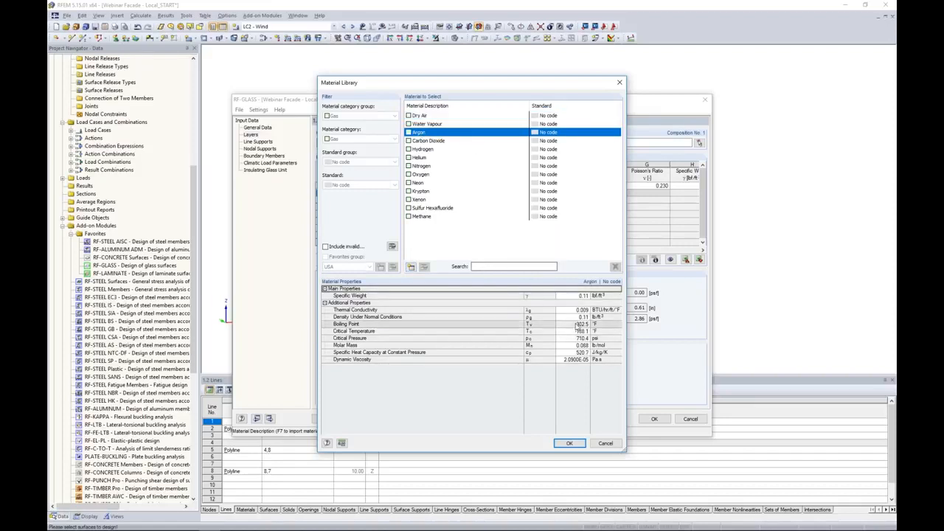
{"action": "left_click", "coordinate": [564, 443]}
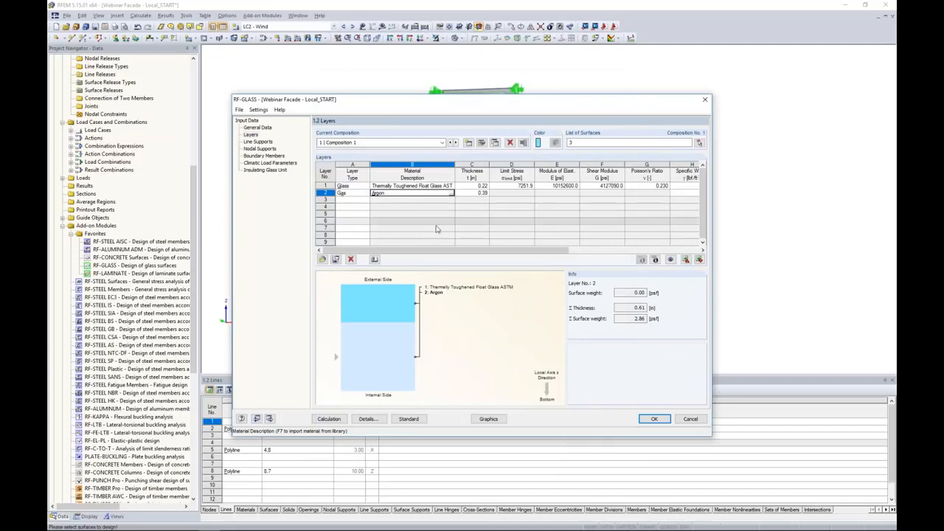
Add layer 3 as thermally toughened float glass and layer 4 as a foil interlayer
{"action": "left_click", "coordinate": [362, 200]}
{"action": "left_click", "coordinate": [366, 201]}
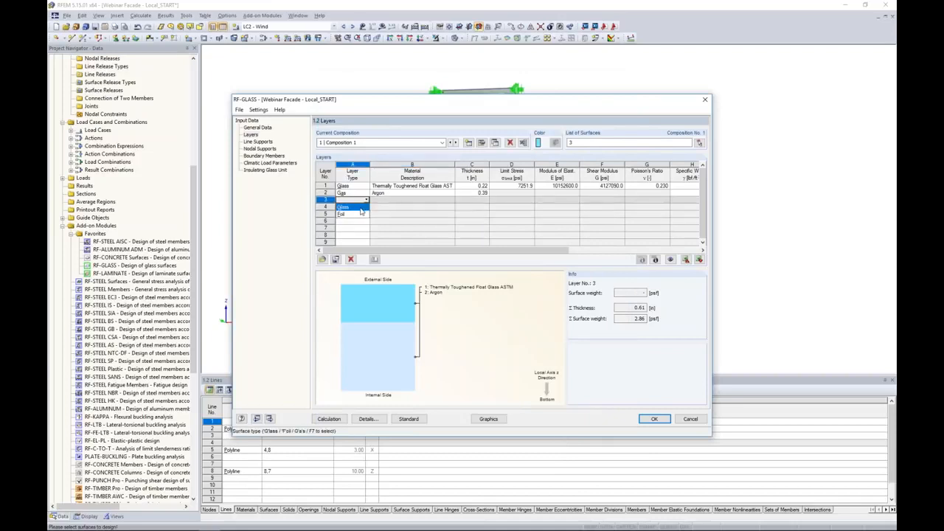
{"action": "left_click", "coordinate": [361, 207]}
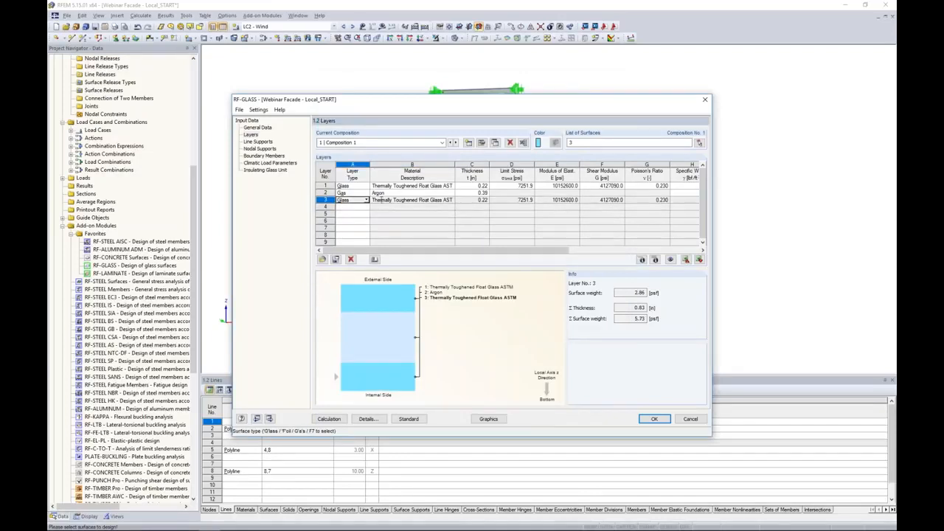
{"action": "left_click", "coordinate": [357, 206]}
{"action": "left_click", "coordinate": [366, 207]}
{"action": "left_click", "coordinate": [360, 223]}
Replace the foil material with Polymer Interlayer SentryGlas Plus 20 °C / 1 hr from the ASTM library
{"action": "left_click", "coordinate": [430, 207]}
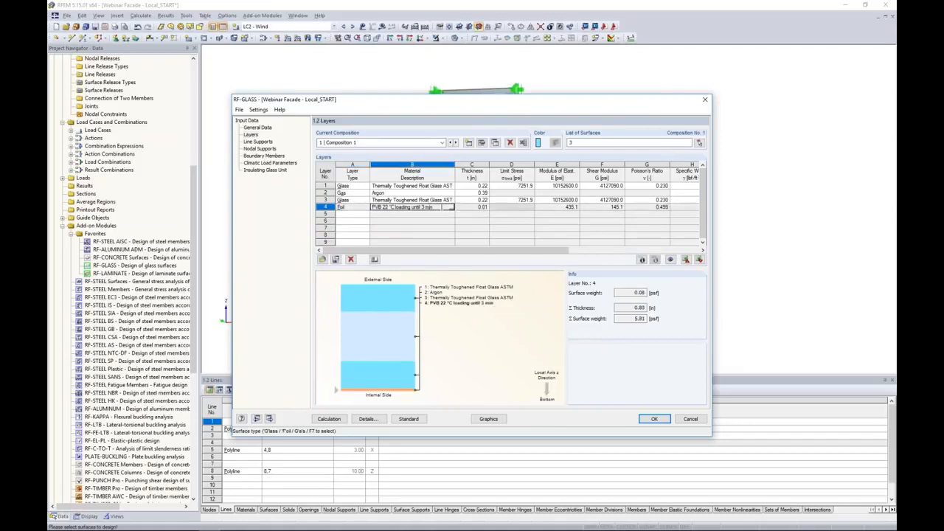
{"action": "left_click", "coordinate": [452, 208]}
{"action": "left_click", "coordinate": [362, 162]}
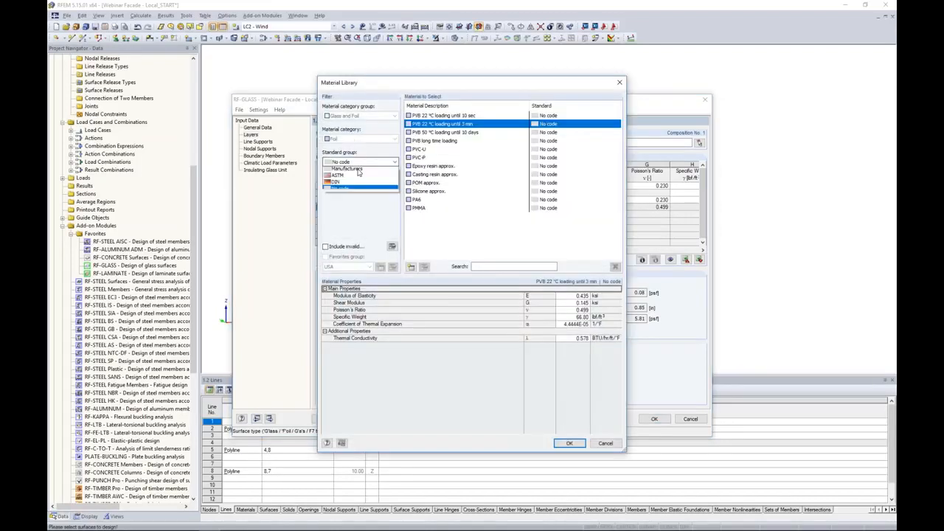
{"action": "left_click", "coordinate": [349, 185]}
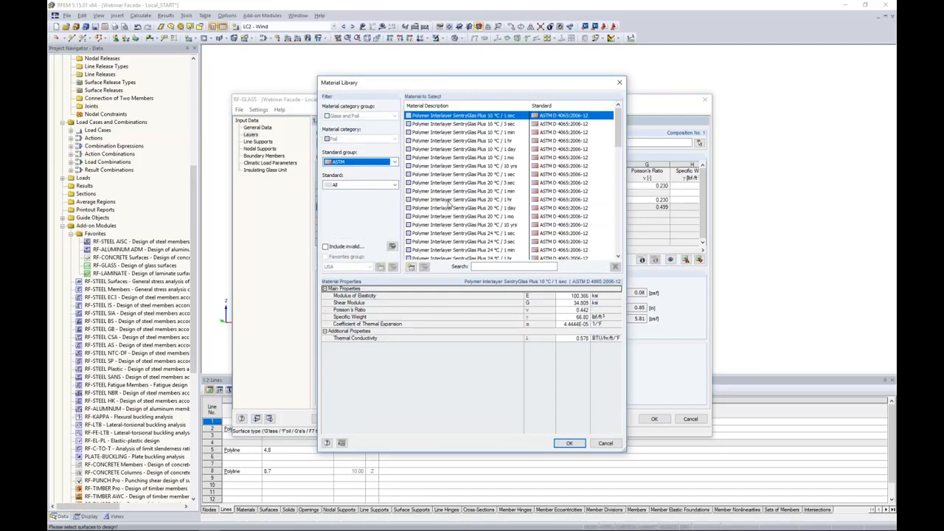
{"action": "left_click", "coordinate": [449, 201]}
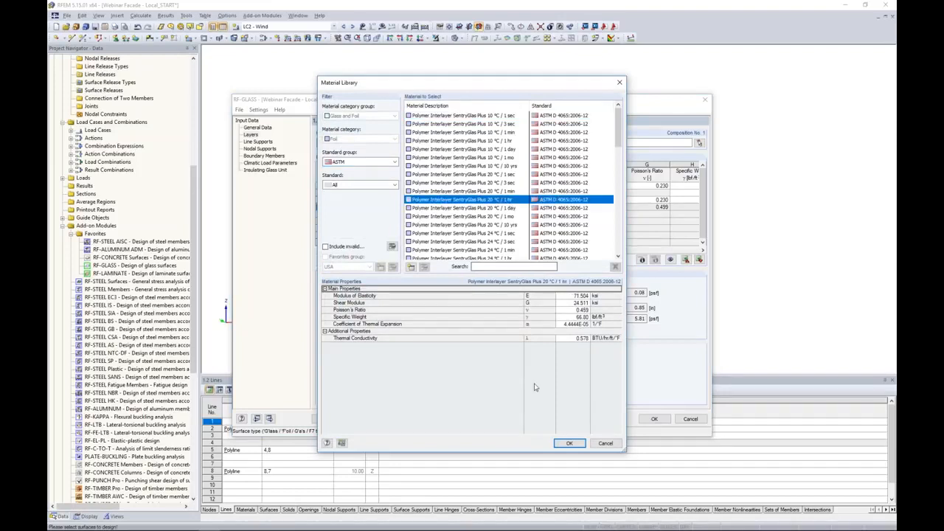
{"action": "left_click", "coordinate": [569, 444]}
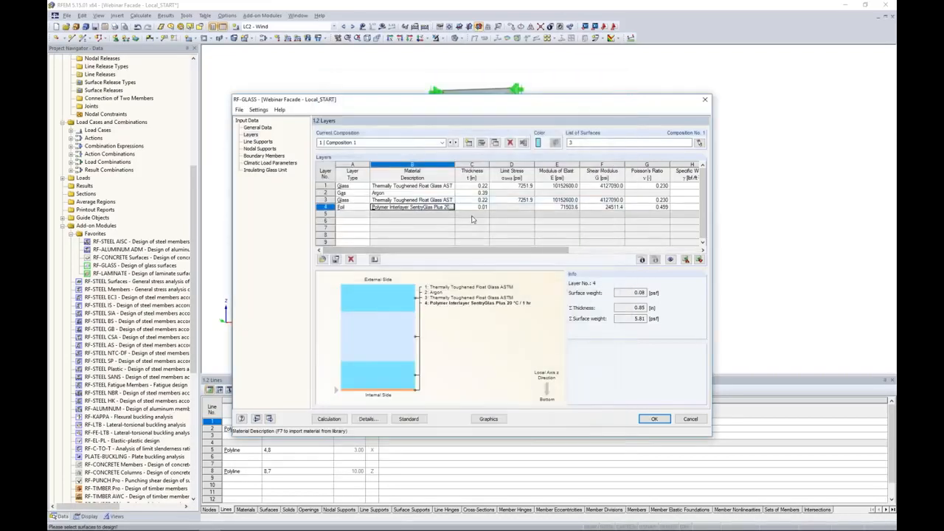
Add layer 5 as glass of Thermally Toughened Float Glass ASTM
{"action": "left_click", "coordinate": [353, 214]}
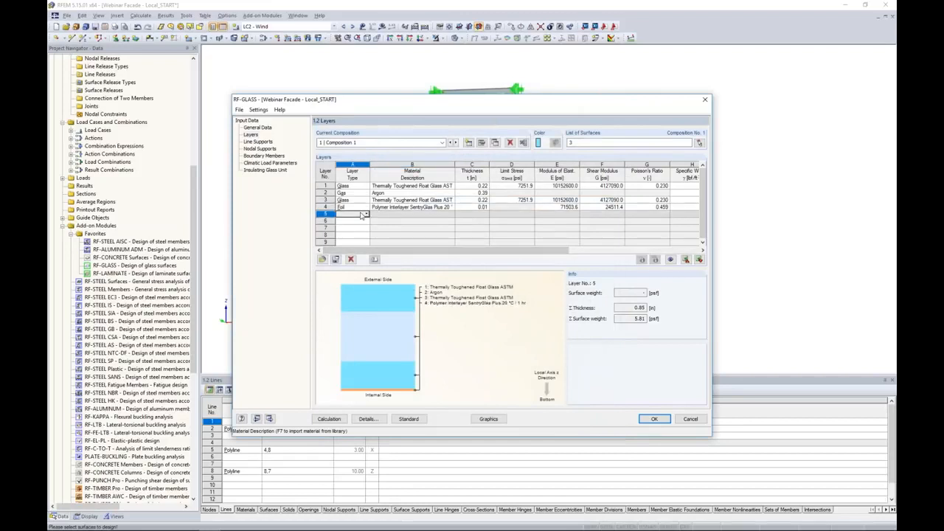
{"action": "left_click", "coordinate": [366, 214]}
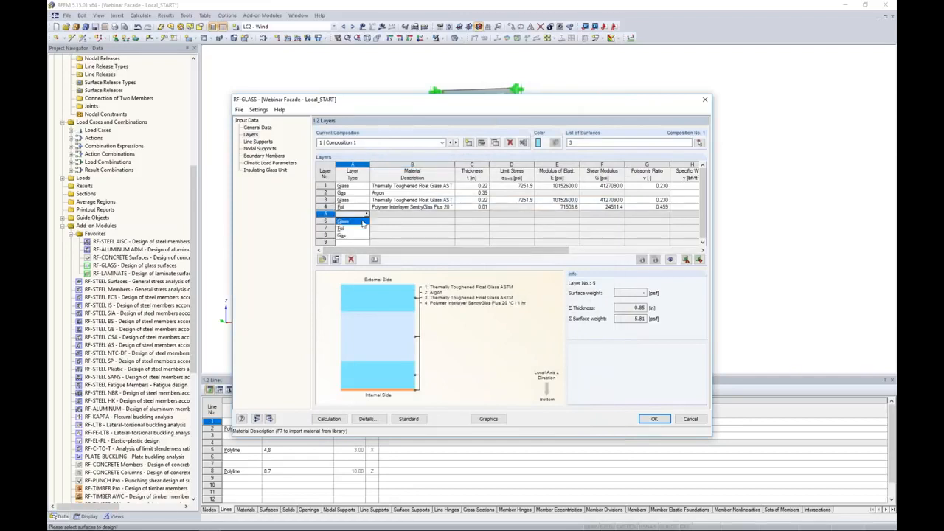
{"action": "left_click", "coordinate": [358, 222]}
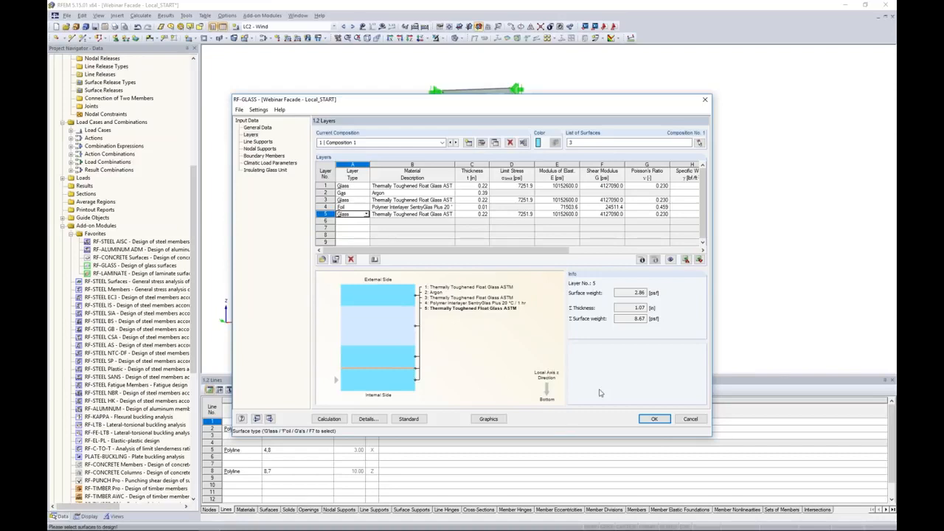
Open the composition details and set the laminated glass modeling to 3D
{"action": "left_click_drag", "start_coordinate": [496, 104], "coordinate": [542, 88]}
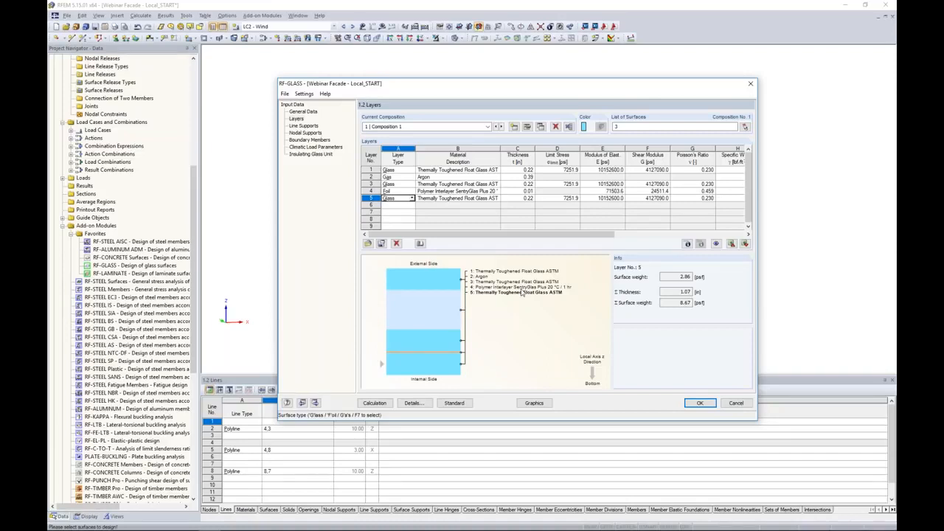
{"action": "left_click", "coordinate": [528, 126]}
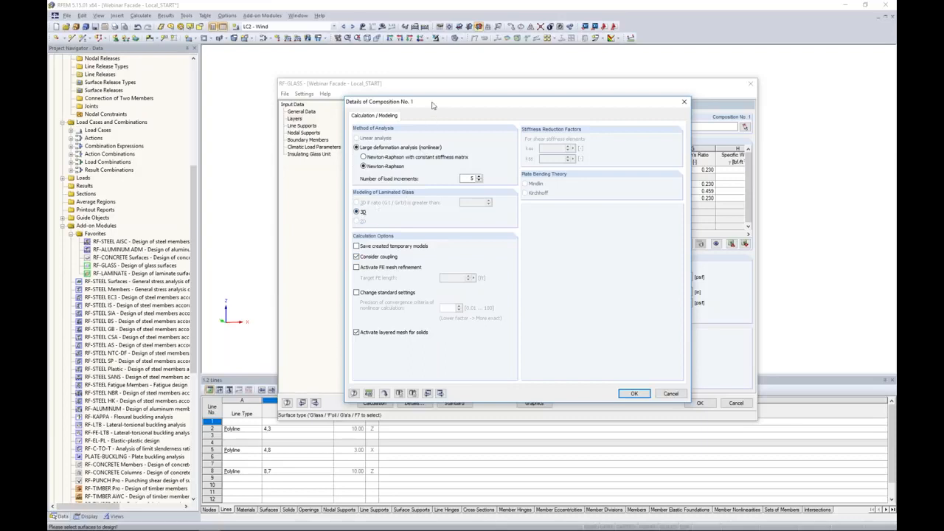
{"action": "left_click", "coordinate": [357, 257]}
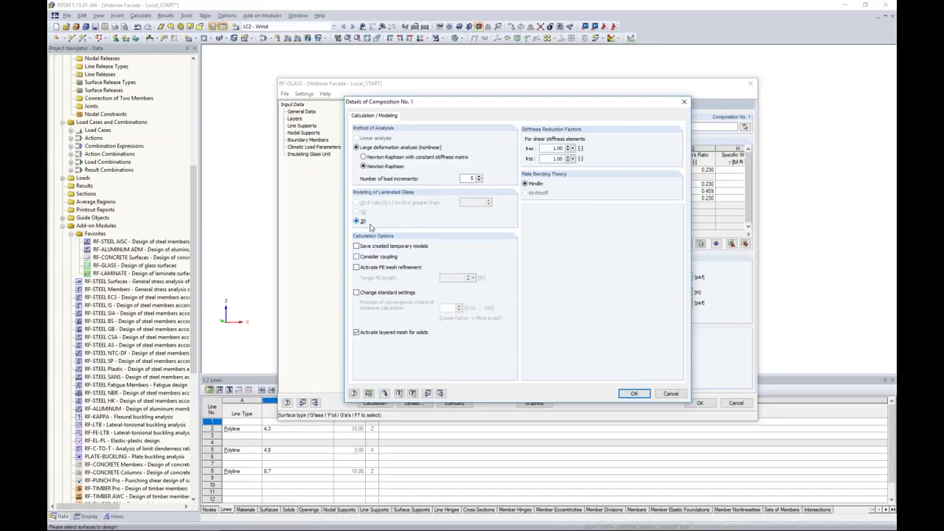
Enable coupling and saving of created temporary models in the calculation options, and confirm the composition details
{"action": "mouse_move", "coordinate": [432, 102]}
{"action": "left_mouse_down"}
{"action": "mouse_move", "coordinate": [574, 96]}
{"action": "mouse_move", "coordinate": [424, 96]}
{"action": "left_mouse_up"}
{"action": "left_click", "coordinate": [351, 247]}
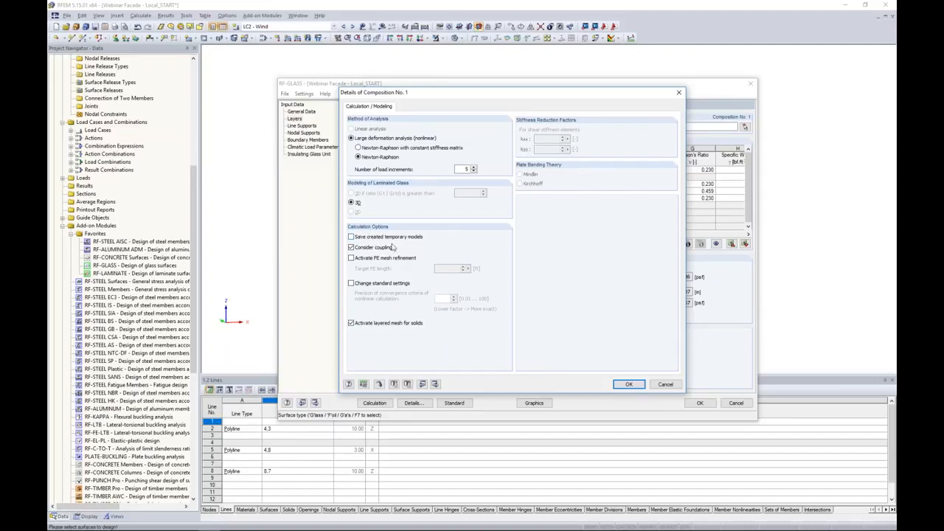
{"action": "left_click", "coordinate": [351, 237]}
{"action": "left_click", "coordinate": [628, 385]}
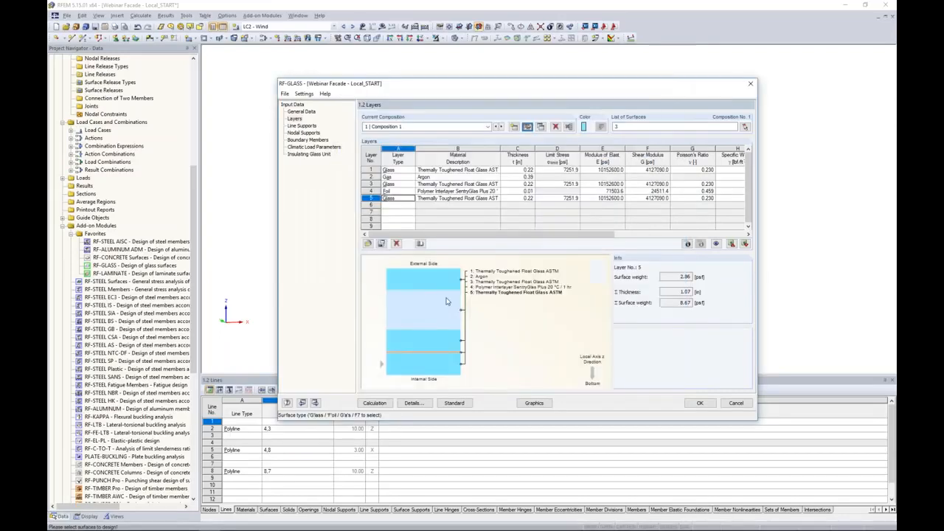
Open the nodal supports input and inspect the existing supports on the glass pane in the model
{"action": "left_click", "coordinate": [306, 129]}
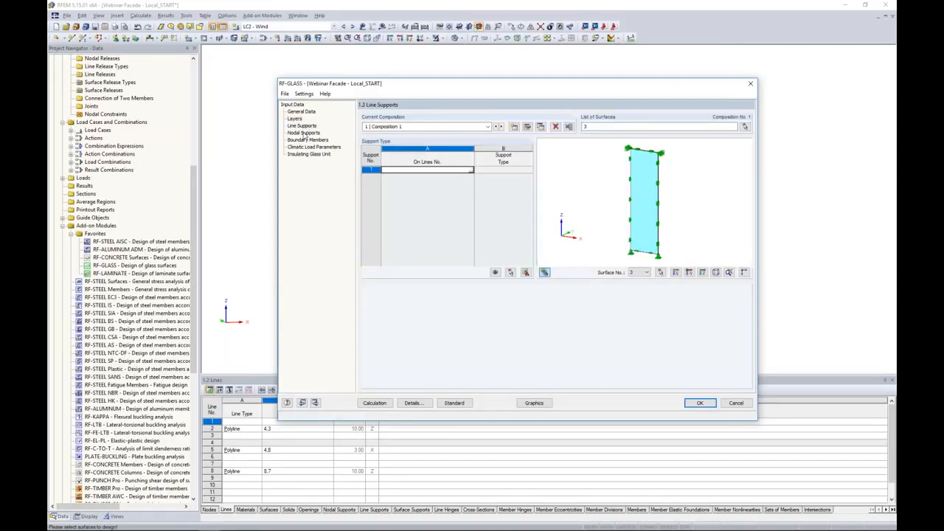
{"action": "left_click", "coordinate": [302, 133]}
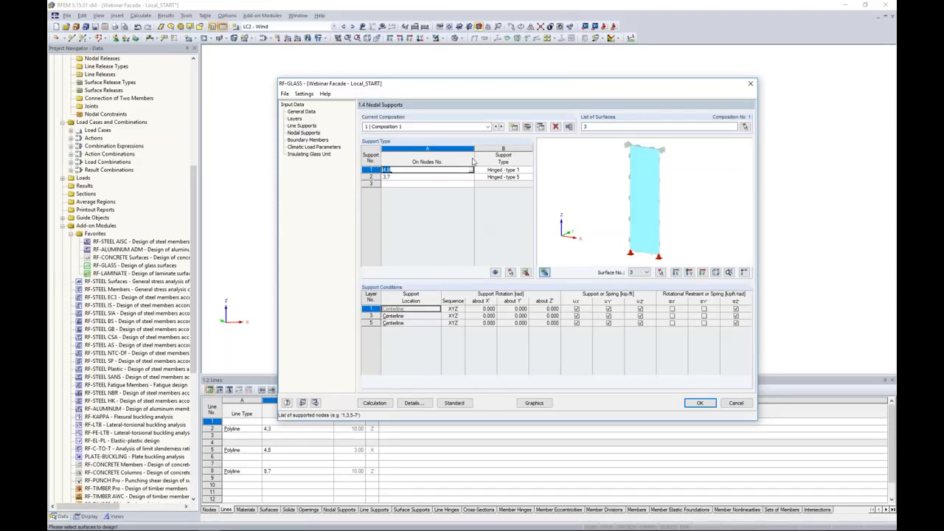
{"action": "left_click_drag", "start_coordinate": [485, 85], "coordinate": [449, 327]}
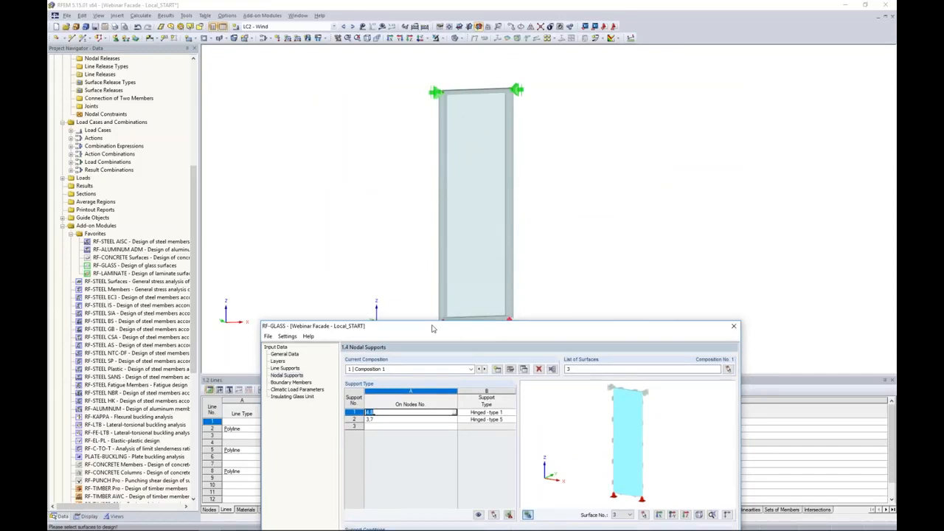
{"action": "left_click_drag", "start_coordinate": [551, 140], "coordinate": [551, 95]}
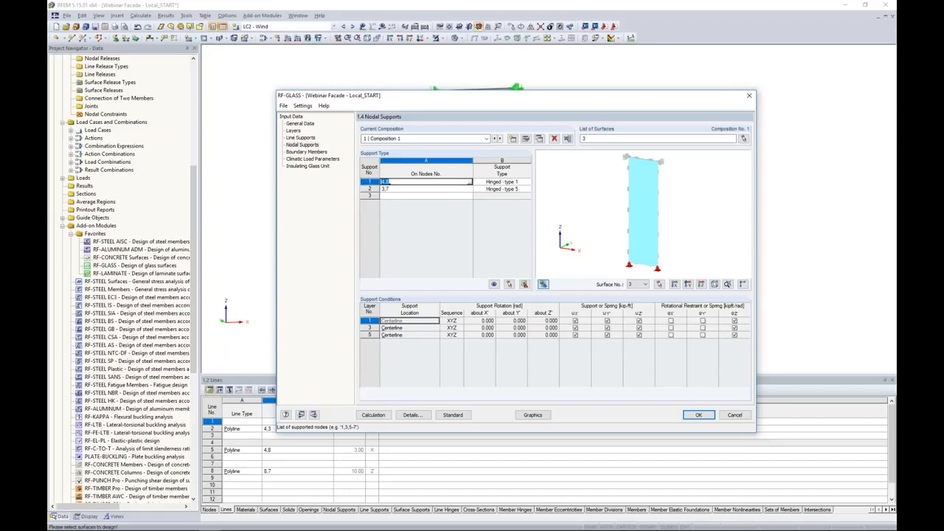
{"action": "scroll", "coordinate": [649, 249], "scroll_direction": "up", "scroll_amount": 5}
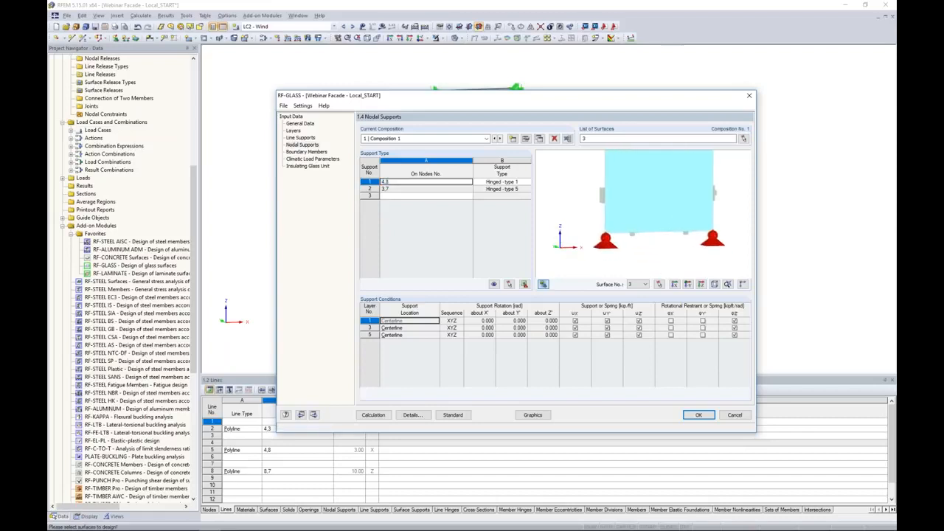
Try setting the type of nodal support 1 to Hinged - type 3
{"action": "left_click", "coordinate": [501, 182]}
{"action": "left_click", "coordinate": [529, 182]}
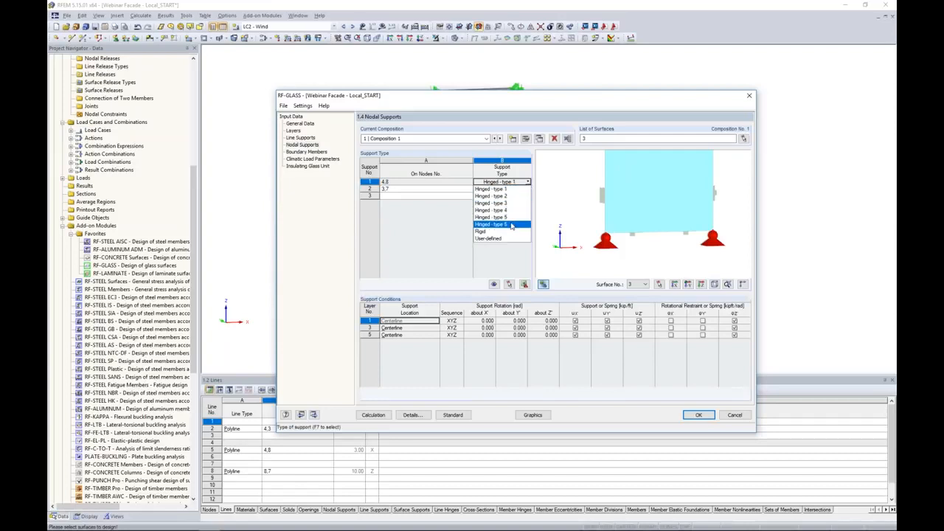
{"action": "left_click", "coordinate": [508, 205]}
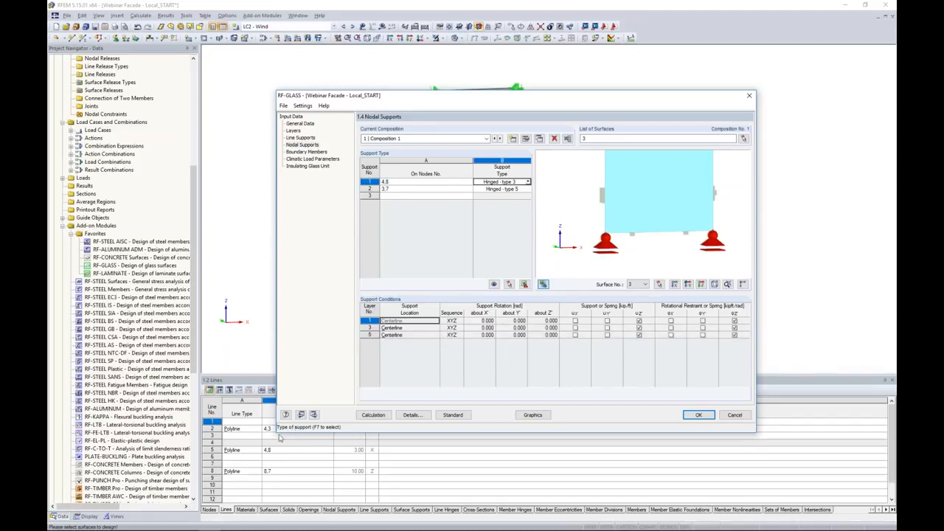
{"action": "left_click", "coordinate": [528, 181]}
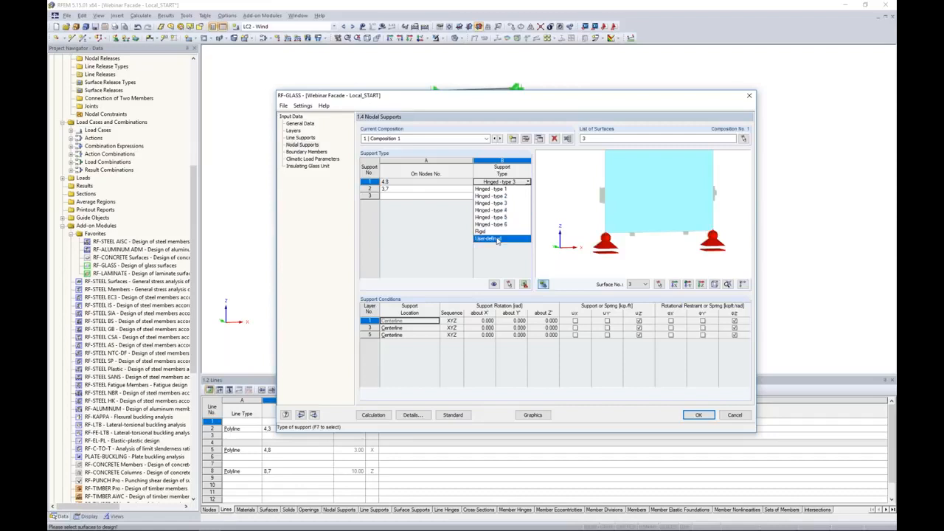
{"action": "left_click", "coordinate": [433, 228]}
Clear nodal support 2, reduce support 1 to node 4 only, and set its type to User-defined
{"action": "left_click", "coordinate": [430, 190]}
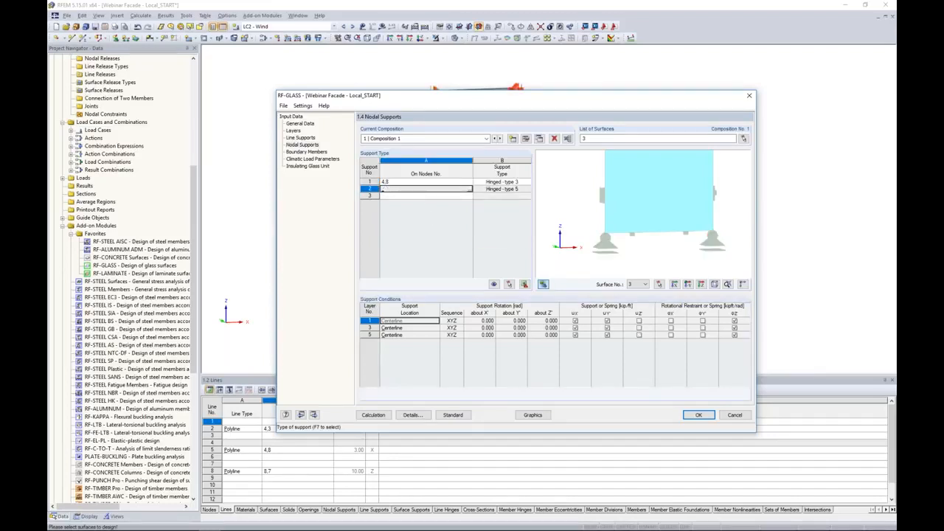
{"action": "left_click", "coordinate": [409, 183]}
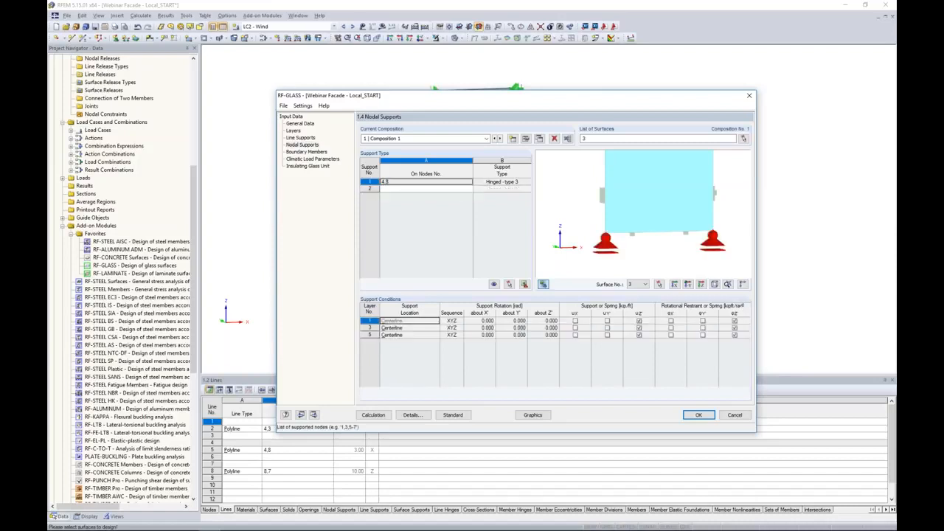
{"action": "left_click", "coordinate": [410, 182]}
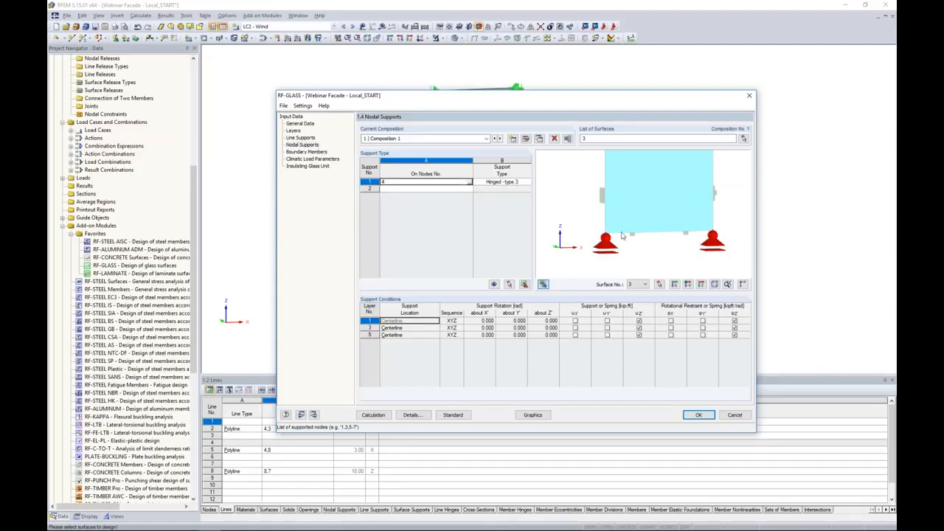
{"action": "left_click", "coordinate": [516, 183]}
{"action": "left_click", "coordinate": [527, 182]}
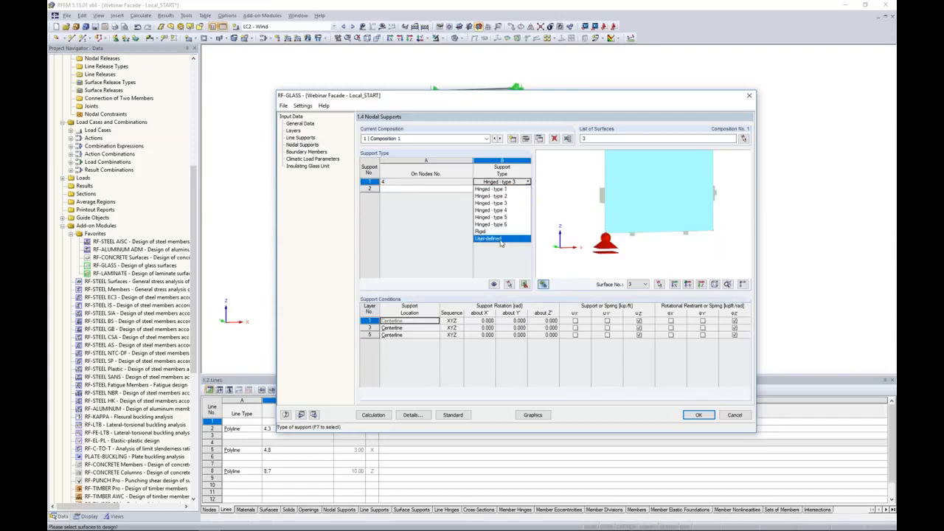
{"action": "left_click", "coordinate": [500, 240]}
Set the support location of layer 3 to None for nodal support 1
{"action": "middle_click_drag", "start_coordinate": [592, 242], "coordinate": [614, 238], "text": "ctrl"}
{"action": "scroll", "coordinate": [612, 238], "scroll_direction": "up", "scroll_amount": 5}
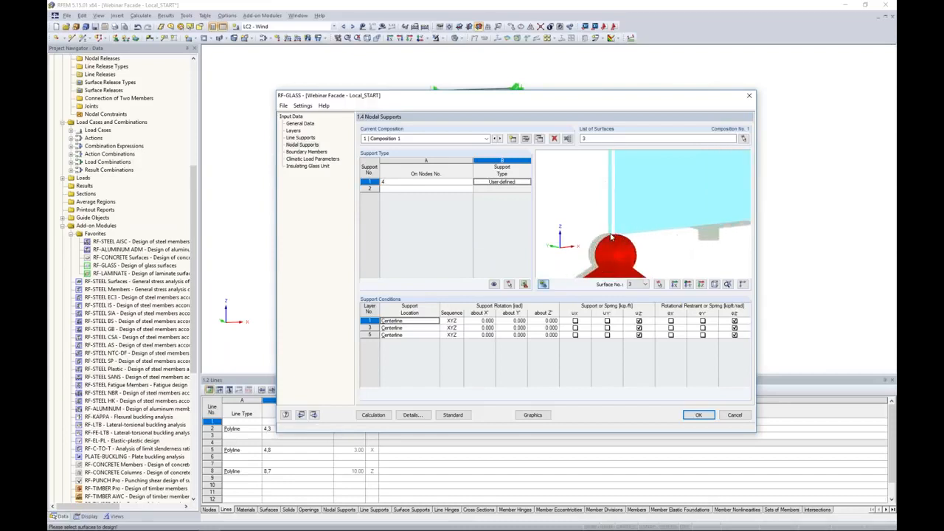
{"action": "scroll", "coordinate": [611, 237], "scroll_direction": "up", "scroll_amount": 3}
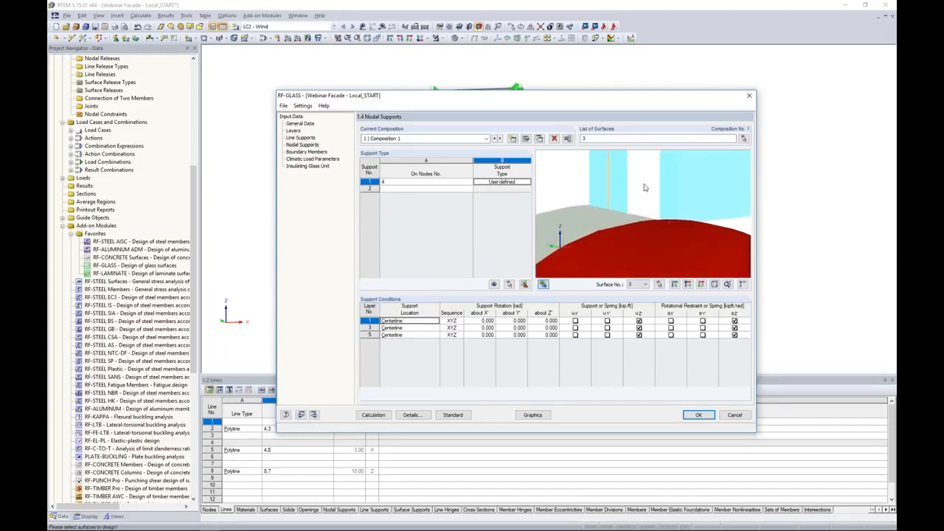
{"action": "left_click", "coordinate": [369, 328]}
{"action": "left_click", "coordinate": [409, 327]}
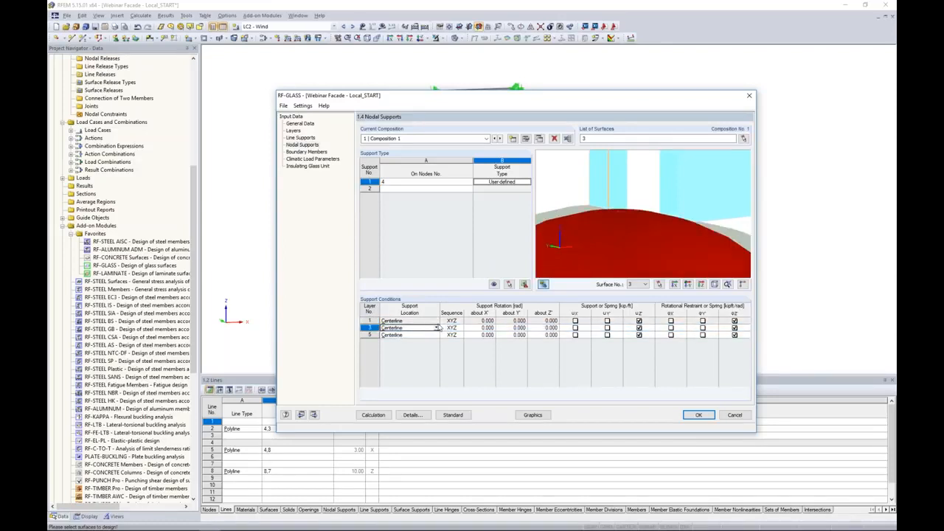
{"action": "left_click", "coordinate": [436, 328]}
{"action": "left_click", "coordinate": [418, 363]}
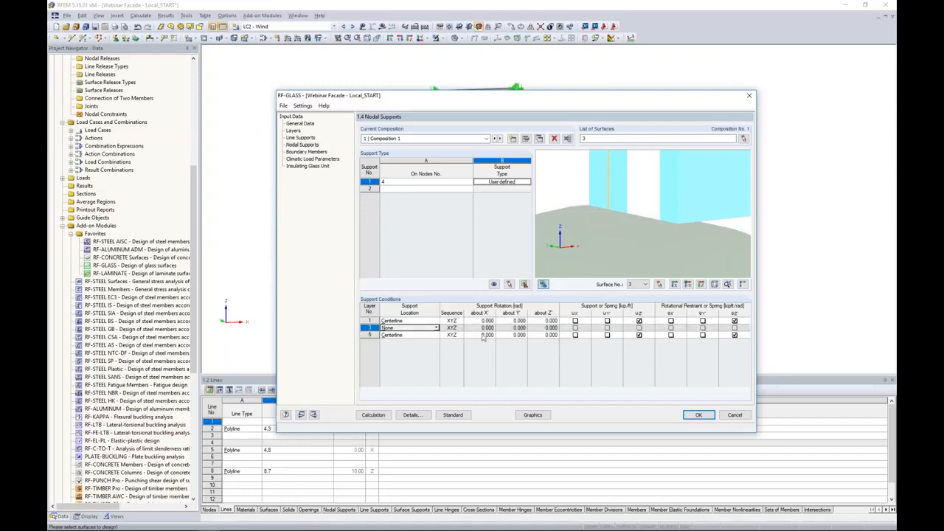
Fix the uX and uY displacements for layers 1 and 5 of nodal support 1
{"action": "left_click", "coordinate": [576, 322]}
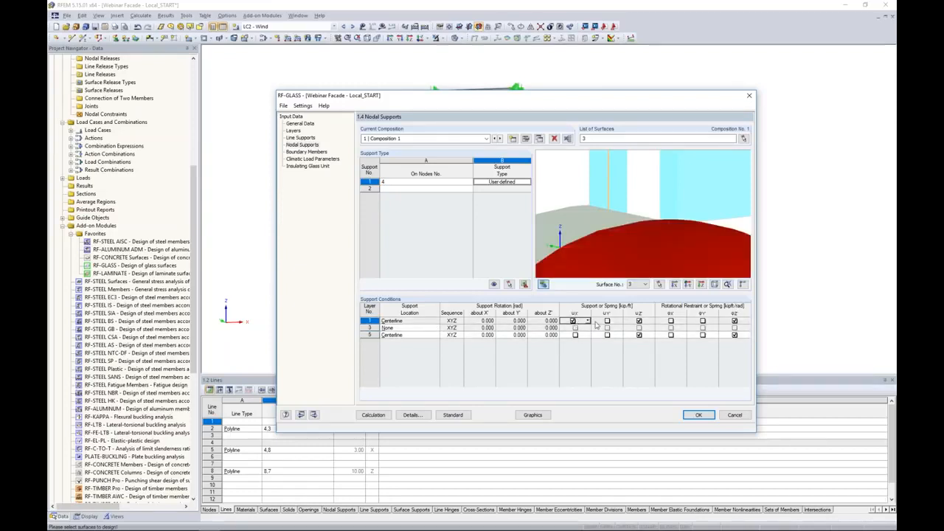
{"action": "left_click", "coordinate": [607, 322]}
{"action": "left_click", "coordinate": [575, 335]}
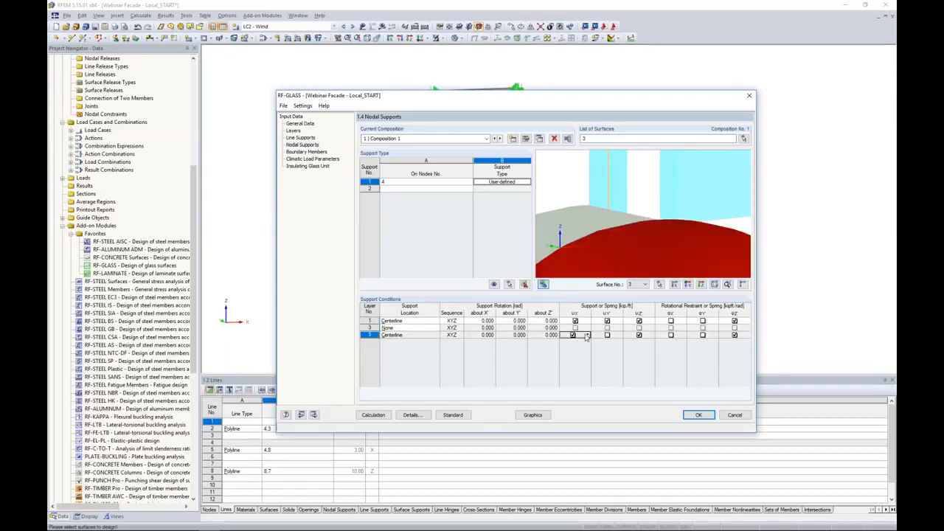
{"action": "left_click", "coordinate": [607, 336]}
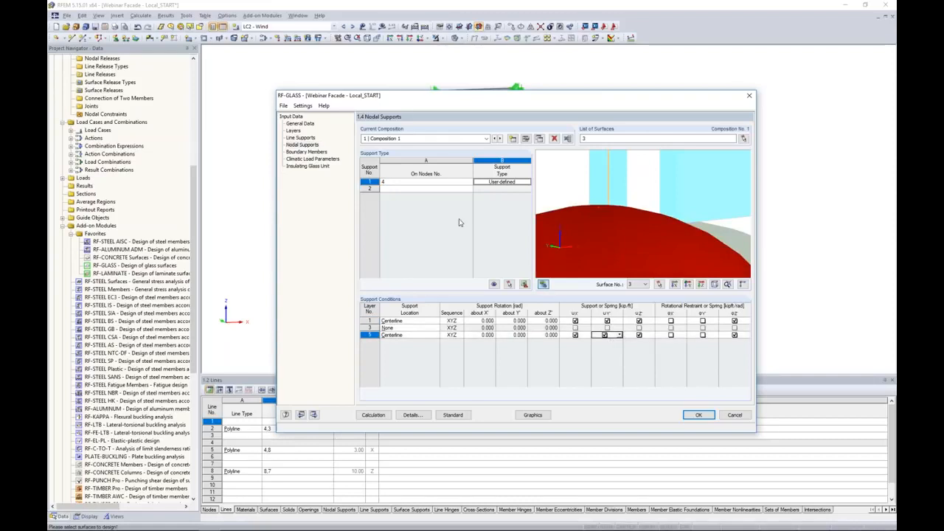
Assign nodal support 2 to nodes 3 and 7 by picking the two top corner nodes in the model
{"action": "left_click", "coordinate": [468, 189]}
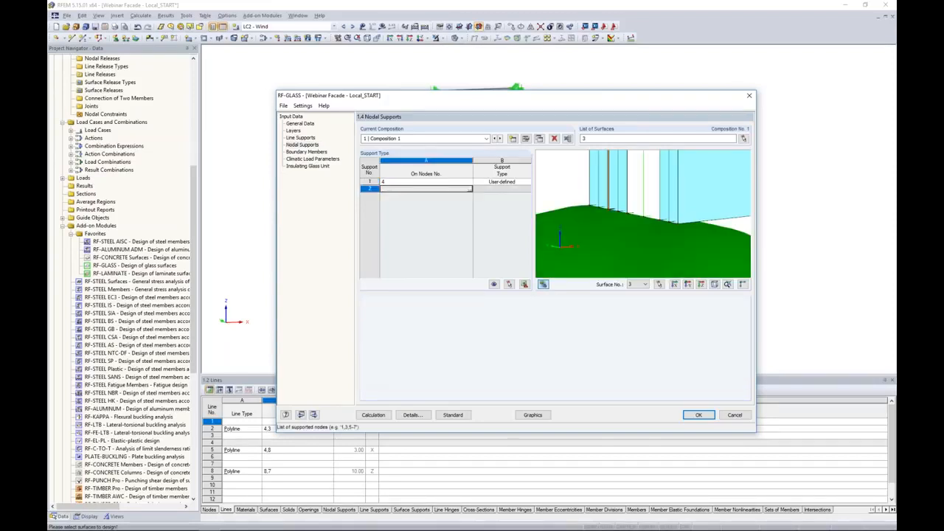
{"action": "left_click", "coordinate": [471, 190]}
{"action": "left_click", "coordinate": [447, 99]}
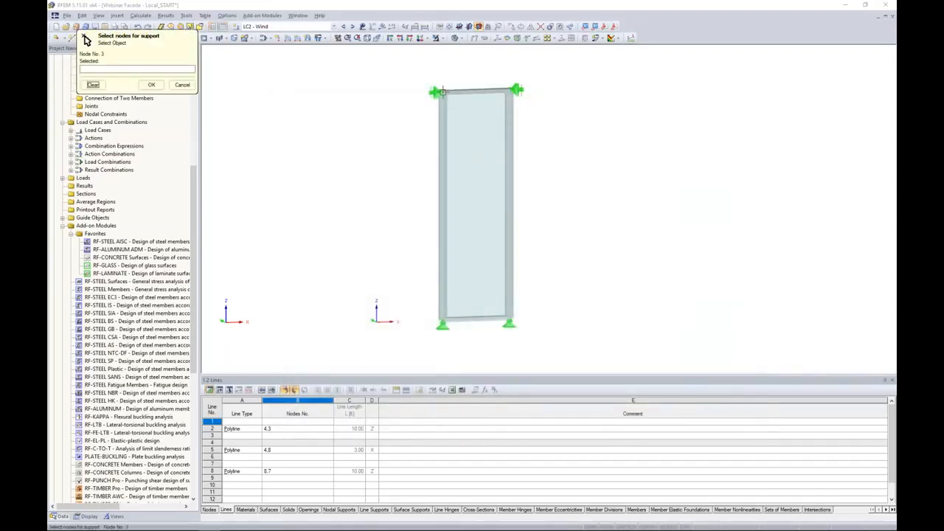
{"action": "left_click", "coordinate": [517, 91]}
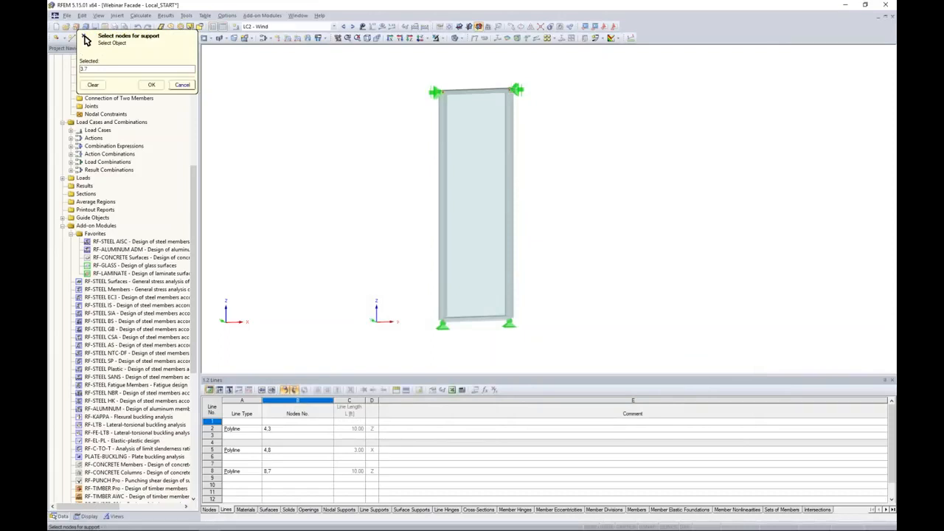
{"action": "left_click", "coordinate": [151, 85]}
Set nodal support 2's type to User-defined and its layer 3 support location to None
{"action": "left_click", "coordinate": [501, 189]}
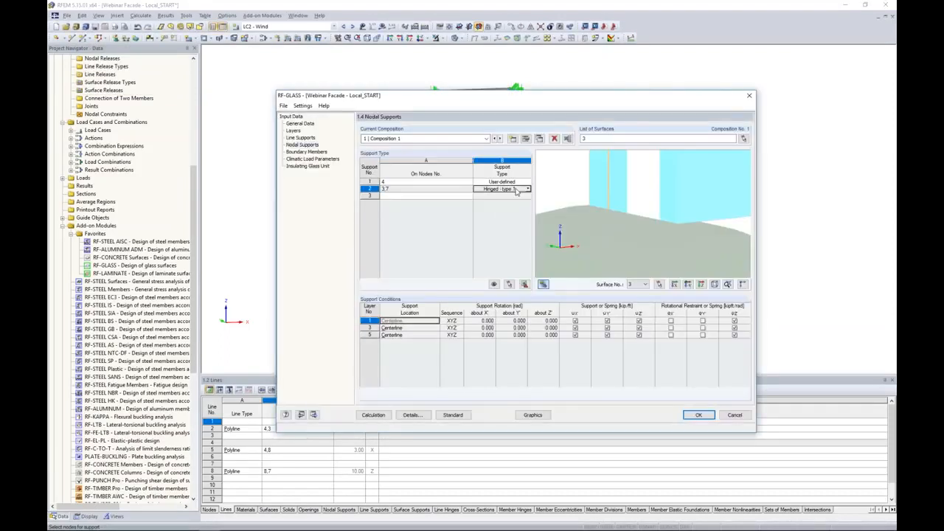
{"action": "left_click", "coordinate": [528, 189]}
{"action": "left_click", "coordinate": [494, 246]}
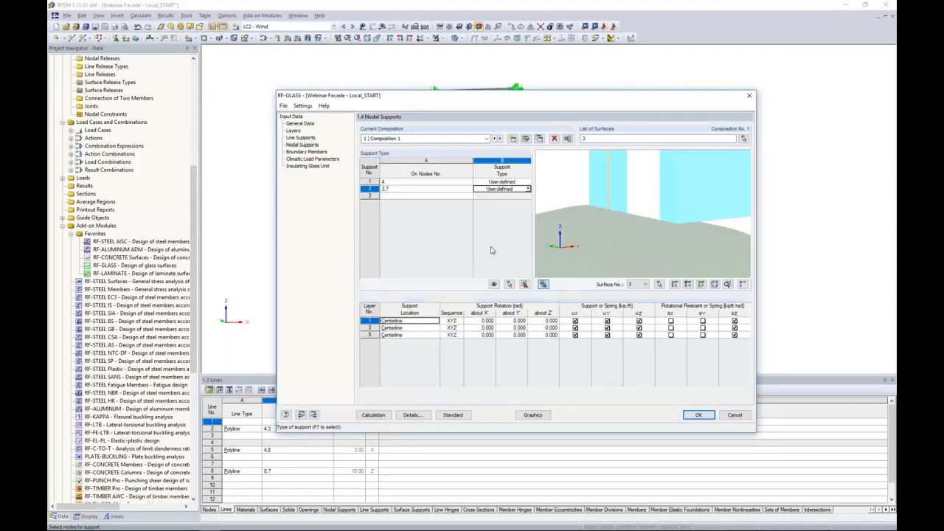
{"action": "left_click", "coordinate": [425, 328]}
{"action": "left_click", "coordinate": [436, 328]}
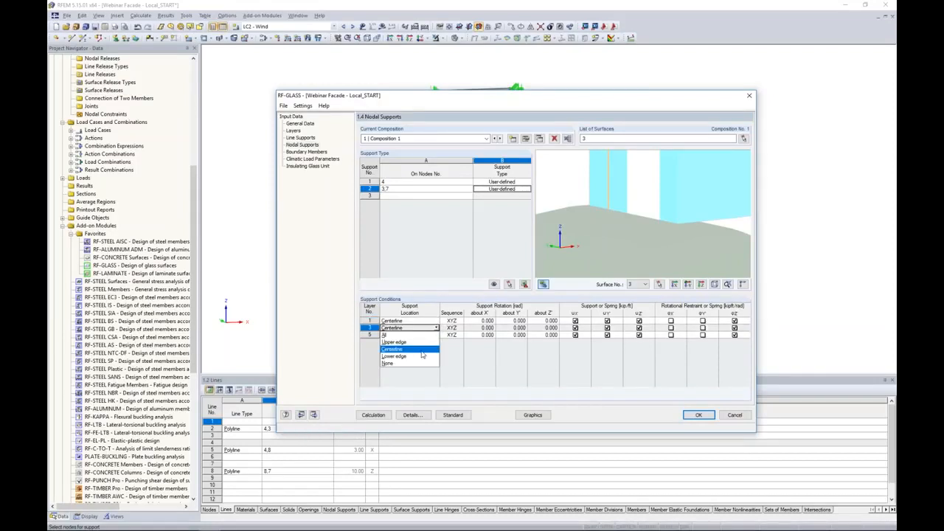
{"action": "left_click", "coordinate": [415, 367]}
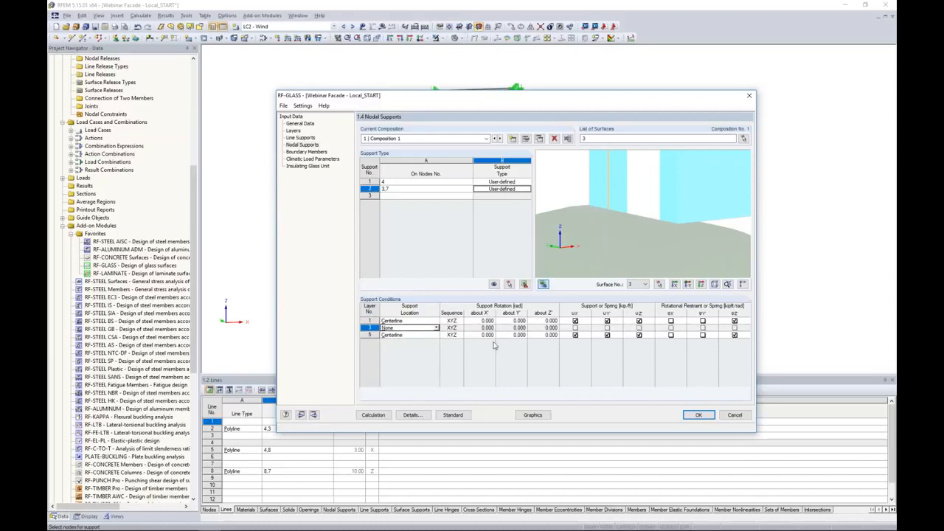
Release the uX and uZ displacements for layers 1 and 5 of nodal support 2
{"action": "left_click", "coordinate": [576, 321]}
{"action": "left_click", "coordinate": [575, 335]}
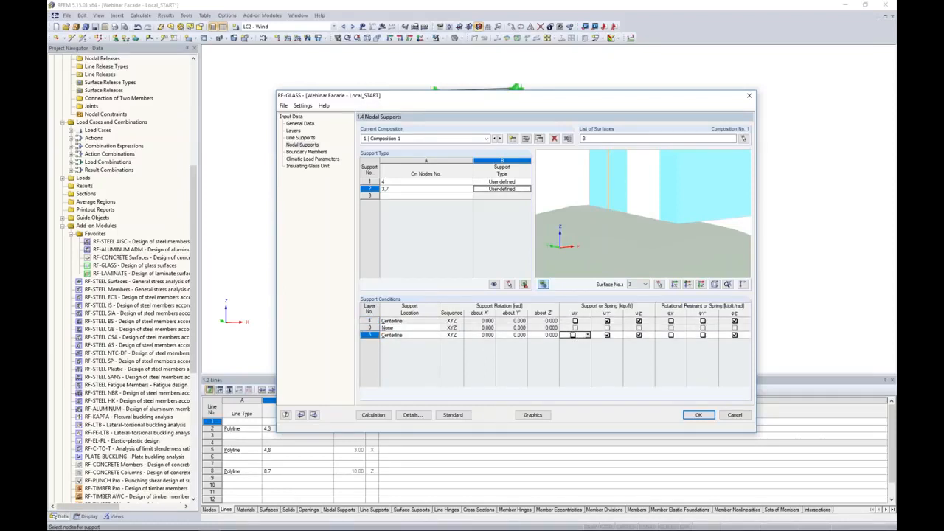
{"action": "left_click", "coordinate": [639, 321]}
{"action": "left_click", "coordinate": [639, 334]}
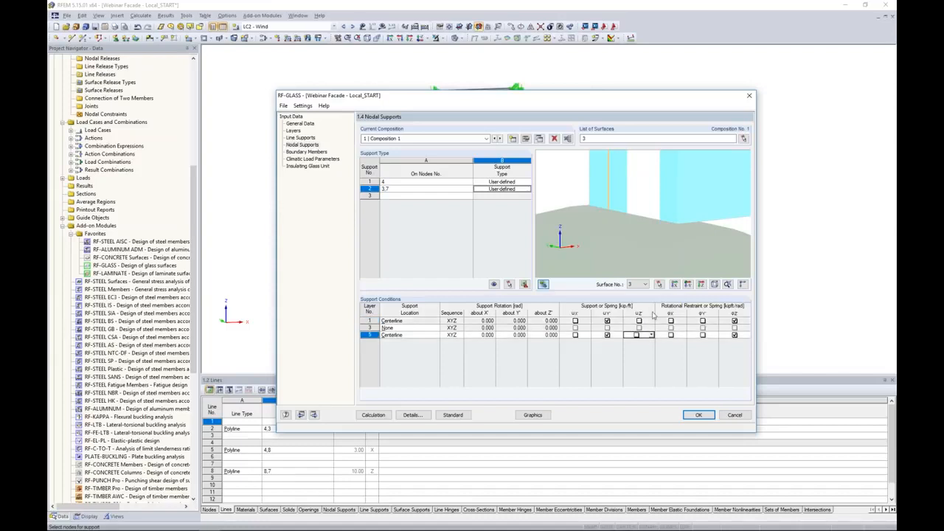
Add nodal support 3 on node 8 by picking the bottom right corner node in the model
{"action": "scroll", "coordinate": [675, 207], "scroll_direction": "down", "scroll_amount": 6}
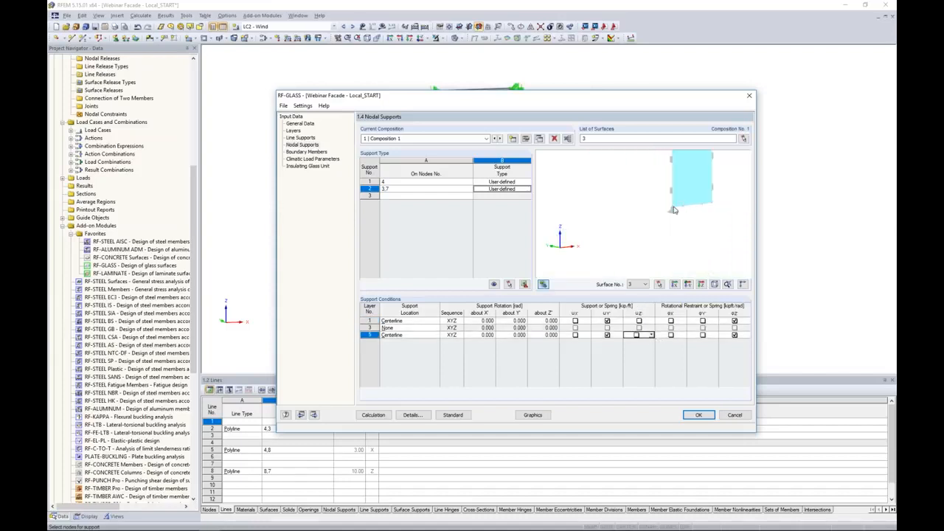
{"action": "scroll", "coordinate": [673, 209], "scroll_direction": "down", "scroll_amount": 1}
{"action": "middle_click_drag", "start_coordinate": [682, 192], "coordinate": [725, 265]}
{"action": "scroll", "coordinate": [647, 251], "scroll_direction": "up", "scroll_amount": 2}
{"action": "scroll", "coordinate": [656, 246], "scroll_direction": "up", "scroll_amount": 3}
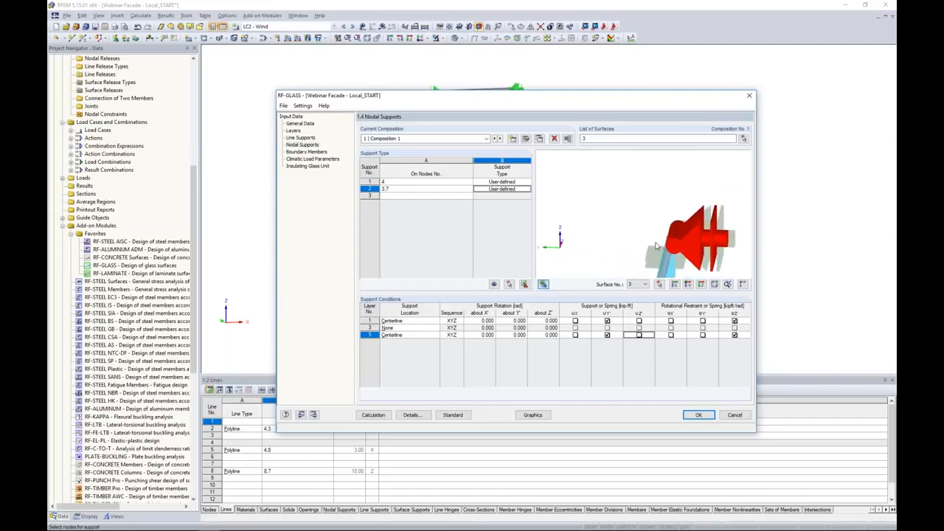
{"action": "scroll", "coordinate": [656, 246], "scroll_direction": "up", "scroll_amount": 6}
{"action": "middle_click_drag", "start_coordinate": [657, 245], "coordinate": [616, 245], "text": "ctrl"}
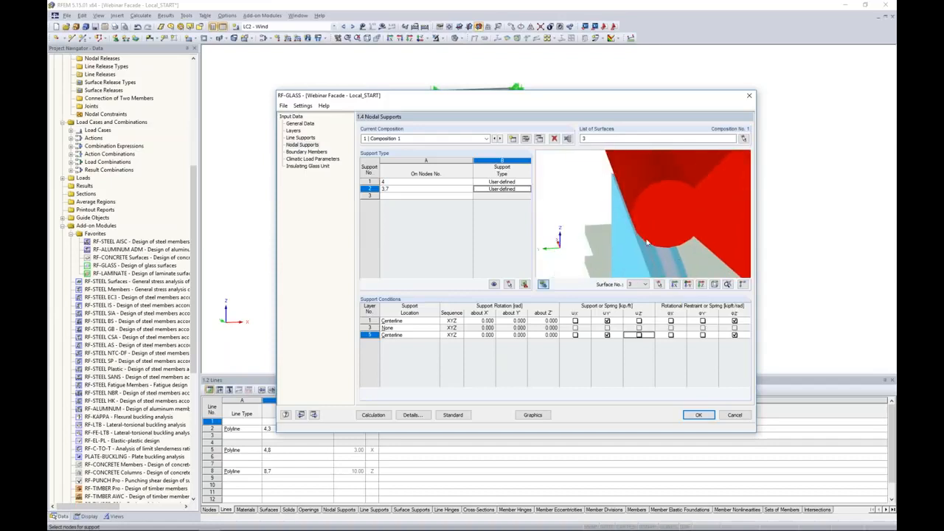
{"action": "left_click", "coordinate": [404, 196]}
{"action": "left_click", "coordinate": [470, 197]}
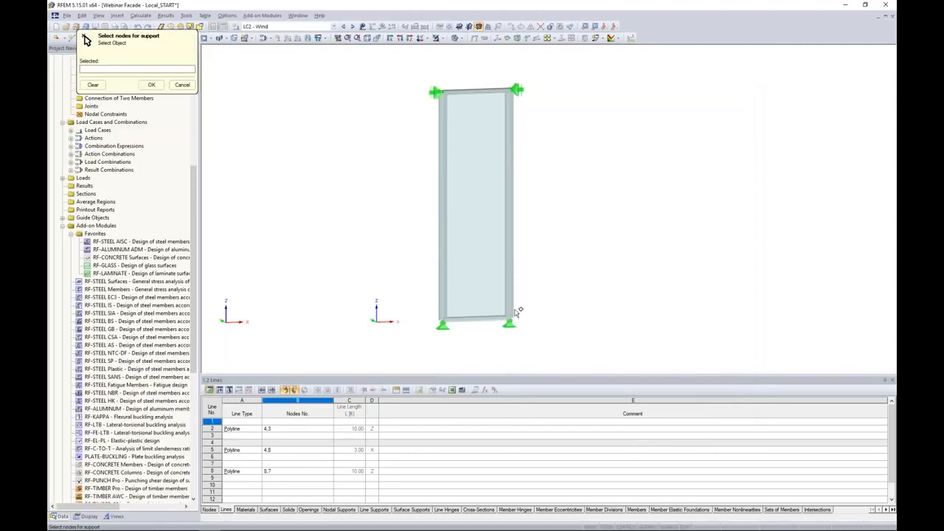
{"action": "left_click", "coordinate": [509, 319]}
{"action": "key", "text": "Return"}
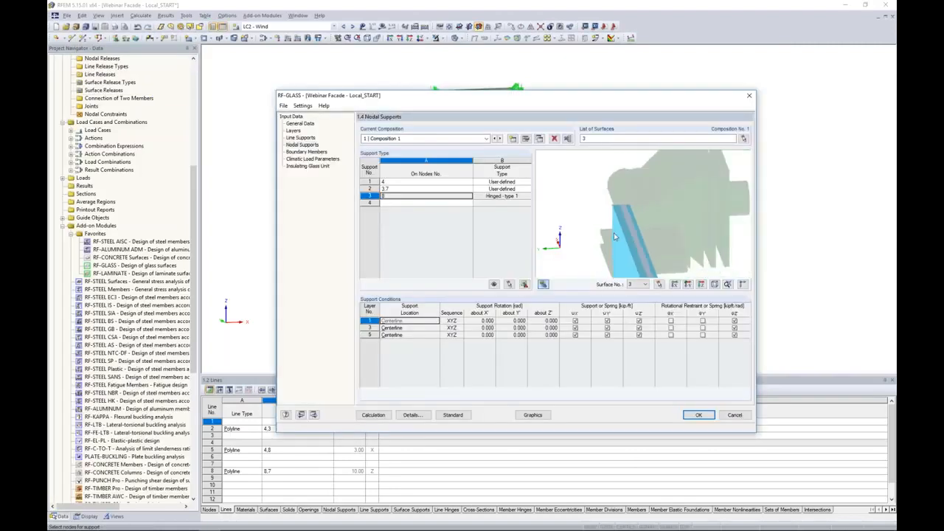
Set nodal support 3's type to User-defined
{"action": "mouse_move", "coordinate": [599, 256]}
{"action": "middle_mouse_down", "text": "ctrl"}
{"action": "mouse_move", "coordinate": [680, 266]}
{"action": "mouse_move", "coordinate": [632, 187]}
{"action": "mouse_move", "coordinate": [650, 182]}
{"action": "middle_mouse_up", "text": "ctrl"}
{"action": "mouse_move", "coordinate": [666, 254]}
{"action": "middle_mouse_down"}
{"action": "mouse_move", "coordinate": [658, 218]}
{"action": "mouse_move", "coordinate": [670, 185]}
{"action": "mouse_move", "coordinate": [610, 257]}
{"action": "mouse_move", "coordinate": [632, 266]}
{"action": "middle_mouse_up"}
{"action": "scroll", "coordinate": [639, 273], "scroll_direction": "up", "scroll_amount": 3}
{"action": "scroll", "coordinate": [637, 273], "scroll_direction": "up", "scroll_amount": 4}
{"action": "left_click", "coordinate": [408, 336]}
{"action": "left_click", "coordinate": [502, 196]}
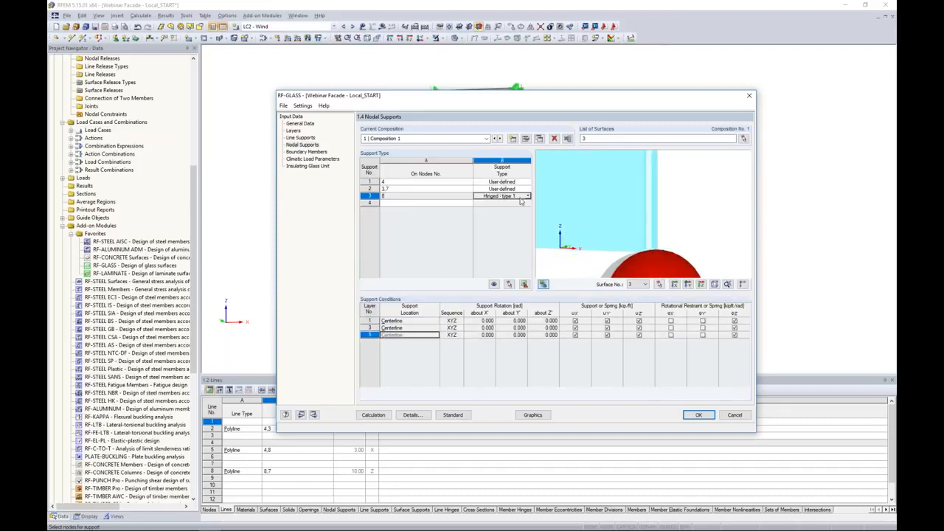
{"action": "left_click", "coordinate": [528, 195]}
{"action": "left_click", "coordinate": [501, 252]}
Set nodal support 3's layer 3 location to None and release uX for layers 1 and 5
{"action": "left_click", "coordinate": [404, 329]}
{"action": "left_click", "coordinate": [436, 328]}
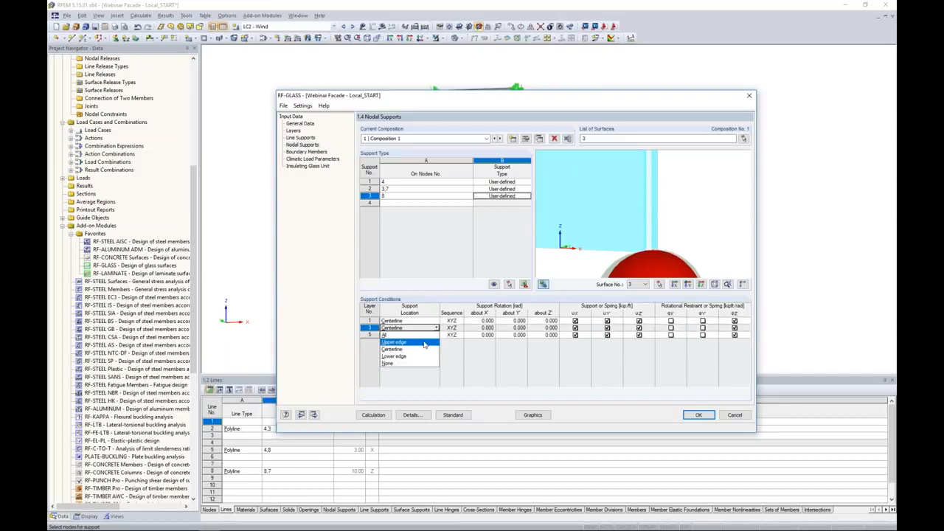
{"action": "left_click", "coordinate": [410, 364]}
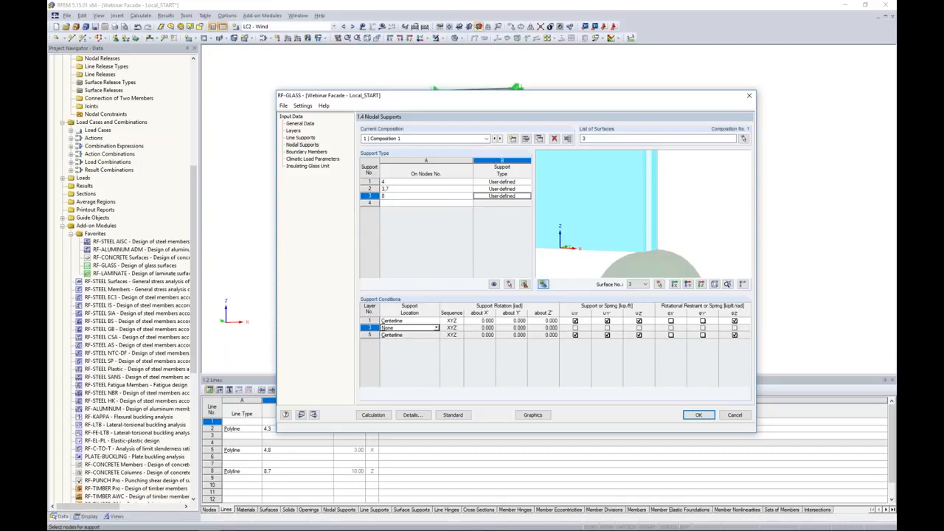
{"action": "left_click", "coordinate": [575, 336]}
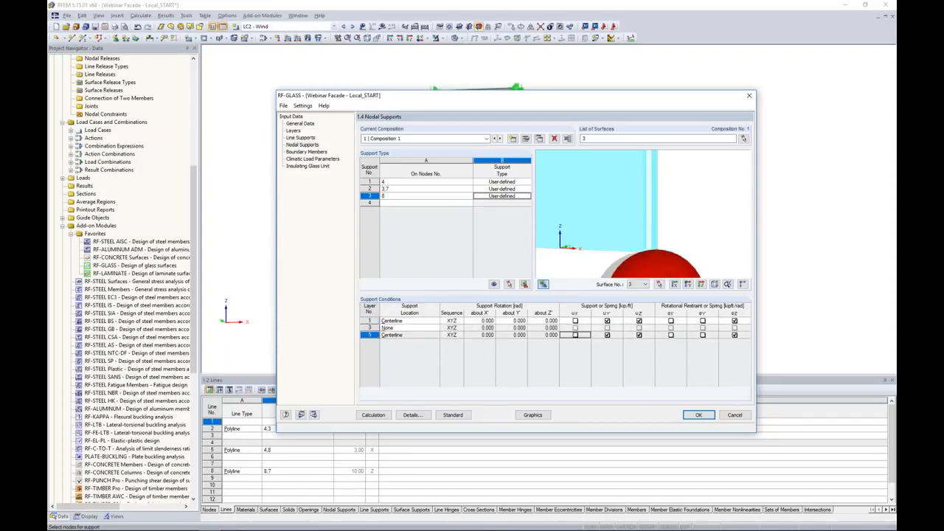
{"action": "scroll", "coordinate": [604, 212], "scroll_direction": "up", "scroll_amount": 2}
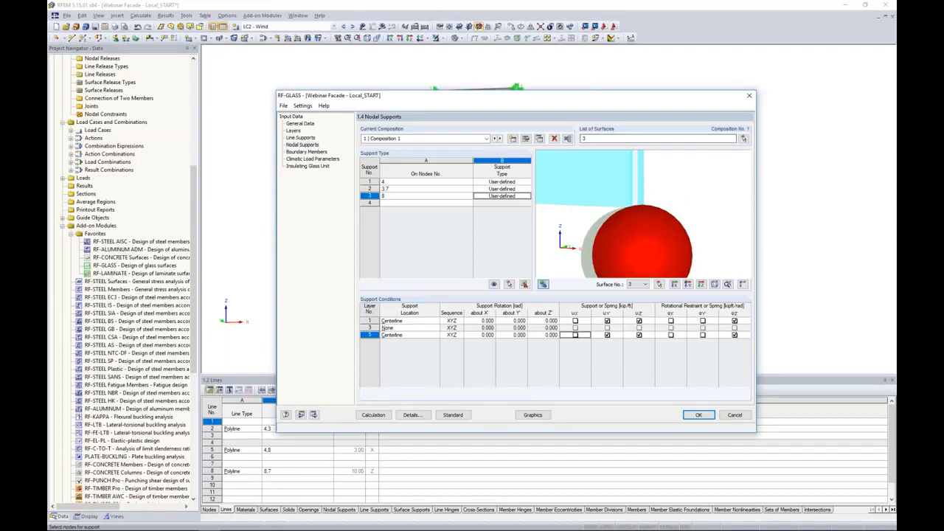
Review the boundary members' layer and location settings and their cross-section in the preview
{"action": "left_click", "coordinate": [304, 152]}
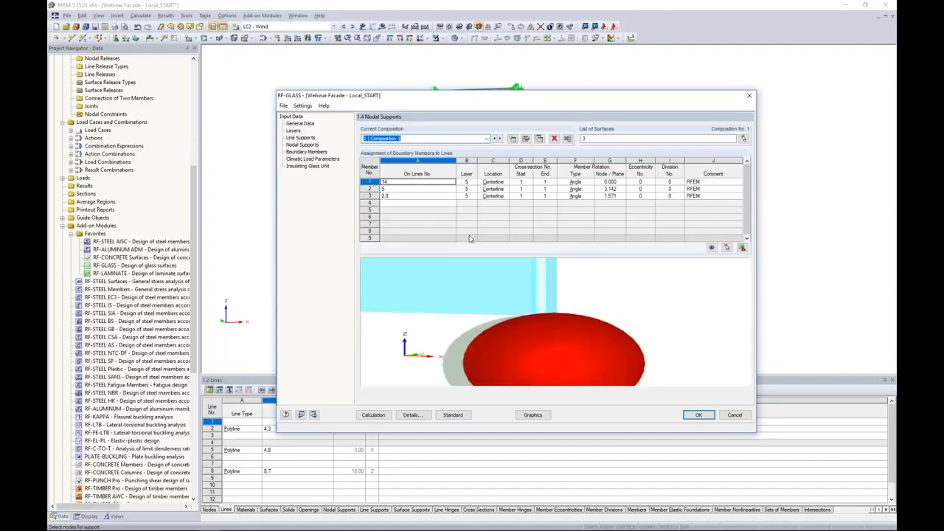
{"action": "middle_click_drag", "start_coordinate": [534, 305], "coordinate": [561, 356], "text": "ctrl"}
{"action": "scroll", "coordinate": [552, 275], "scroll_direction": "up", "scroll_amount": 5}
{"action": "scroll", "coordinate": [549, 324], "scroll_direction": "up", "scroll_amount": 5}
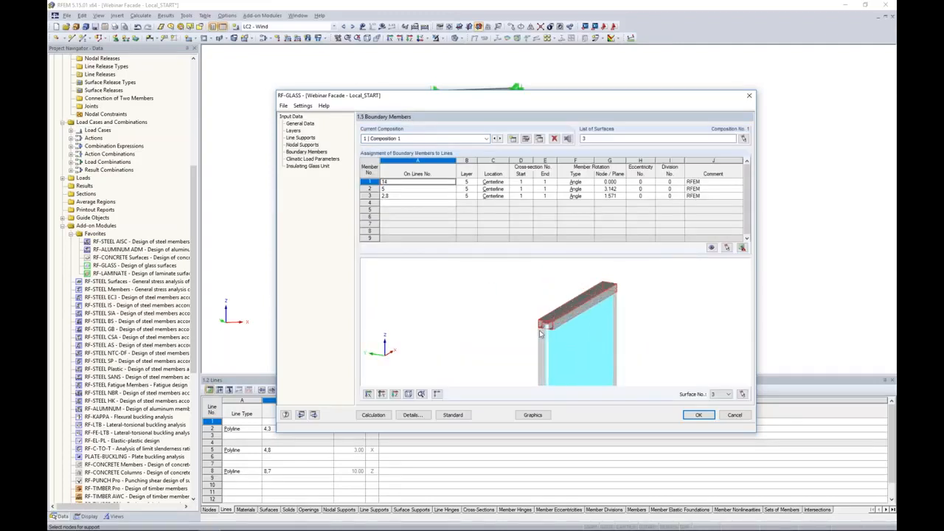
{"action": "scroll", "coordinate": [549, 325], "scroll_direction": "up", "scroll_amount": 4}
{"action": "middle_click_drag", "start_coordinate": [543, 353], "coordinate": [535, 323]}
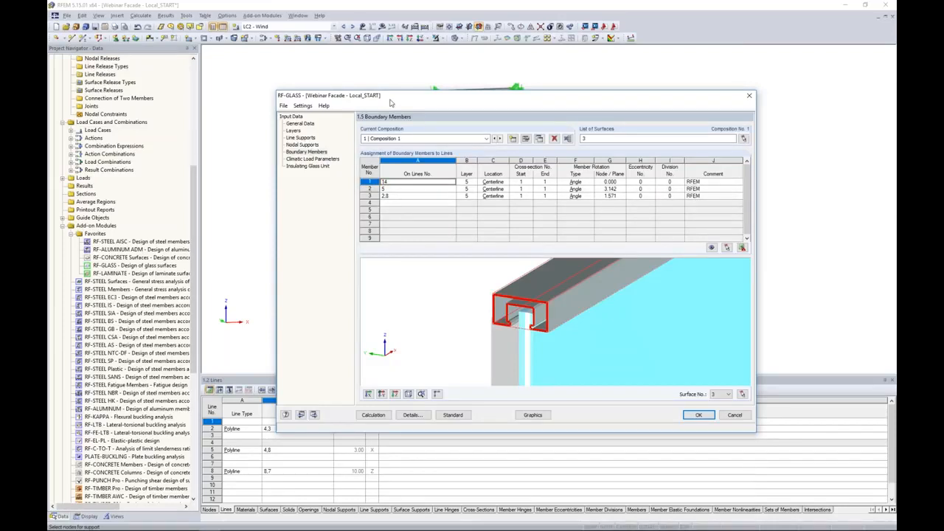
{"action": "left_click_drag", "start_coordinate": [391, 103], "coordinate": [396, 211]}
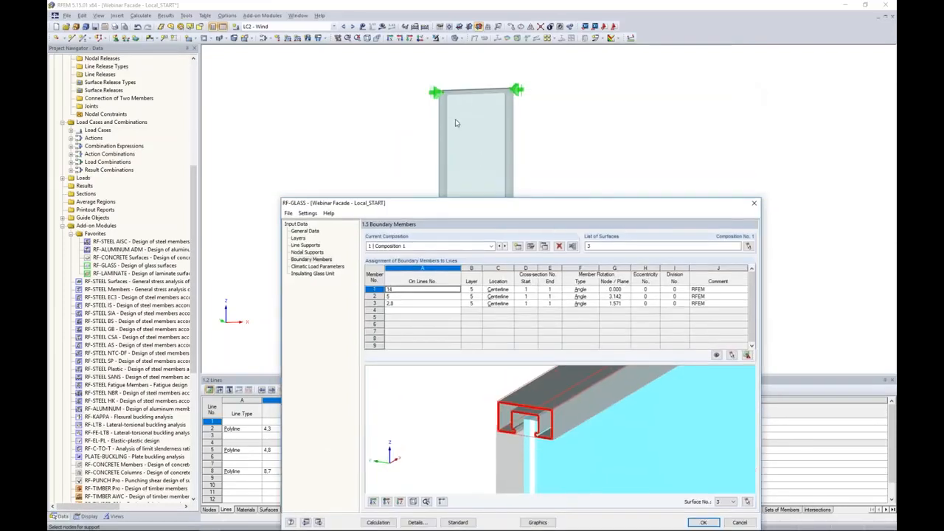
{"action": "left_click_drag", "start_coordinate": [525, 204], "coordinate": [540, 87]}
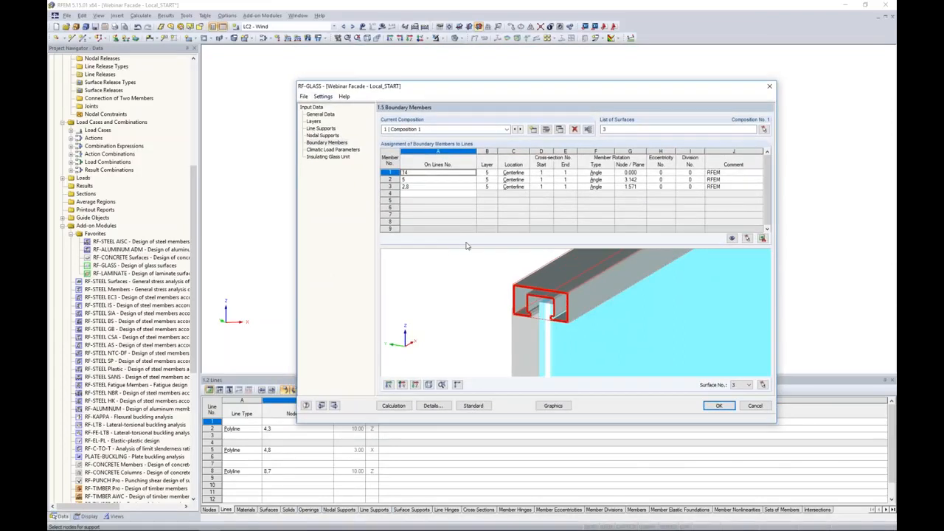
{"action": "left_click", "coordinate": [486, 172]}
{"action": "left_click", "coordinate": [494, 173]}
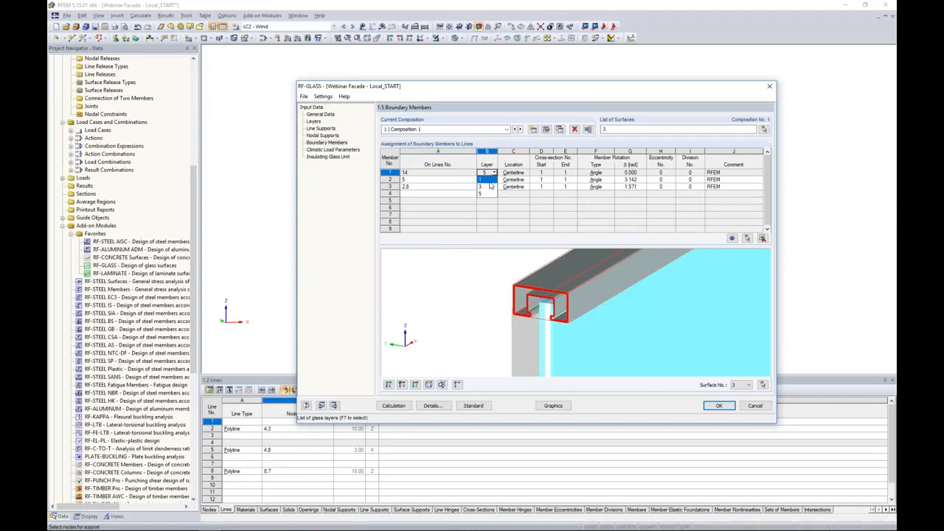
{"action": "left_click", "coordinate": [511, 173]}
{"action": "left_click", "coordinate": [512, 173]}
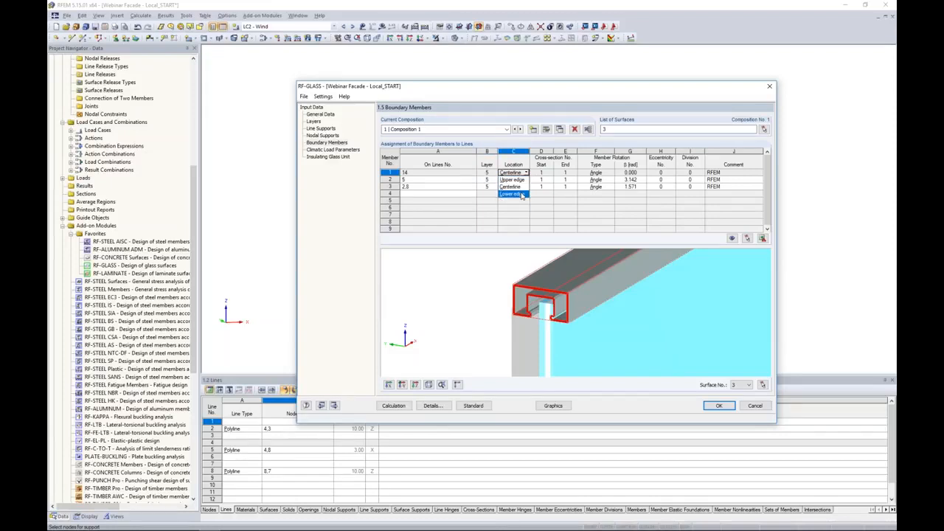
{"action": "left_click", "coordinate": [515, 215]}
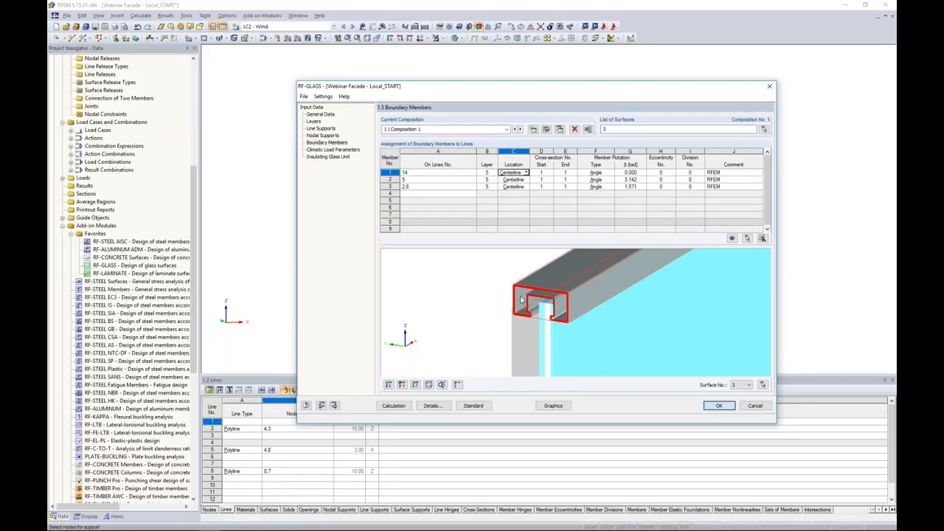
Open the climatic load parameters and briefly toggle automatic gas temperature calculation to inspect its inputs
{"action": "left_click", "coordinate": [327, 151]}
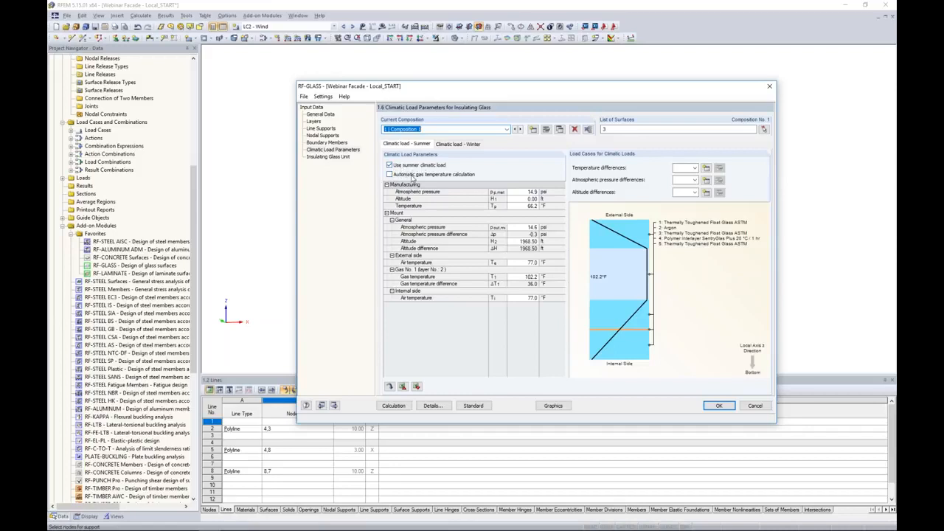
{"action": "left_click", "coordinate": [390, 174]}
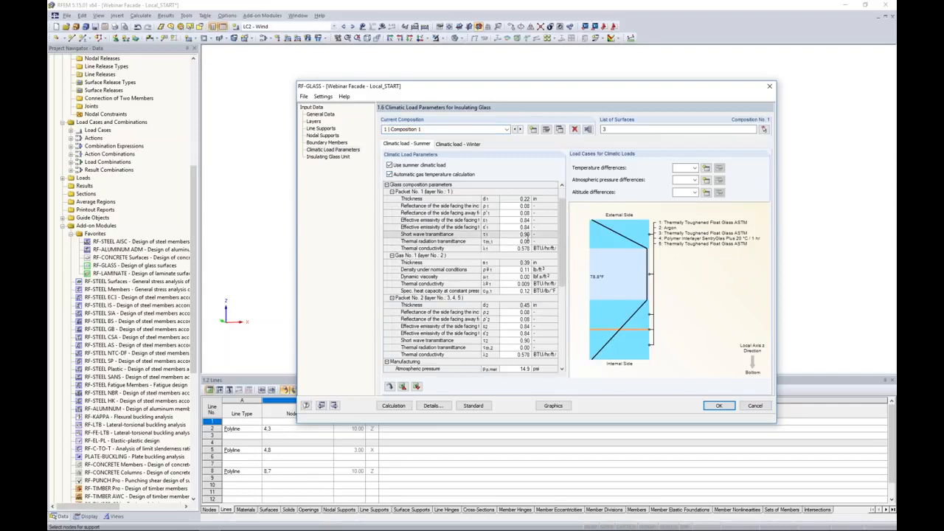
{"action": "scroll", "coordinate": [472, 277], "scroll_direction": "down", "scroll_amount": 10}
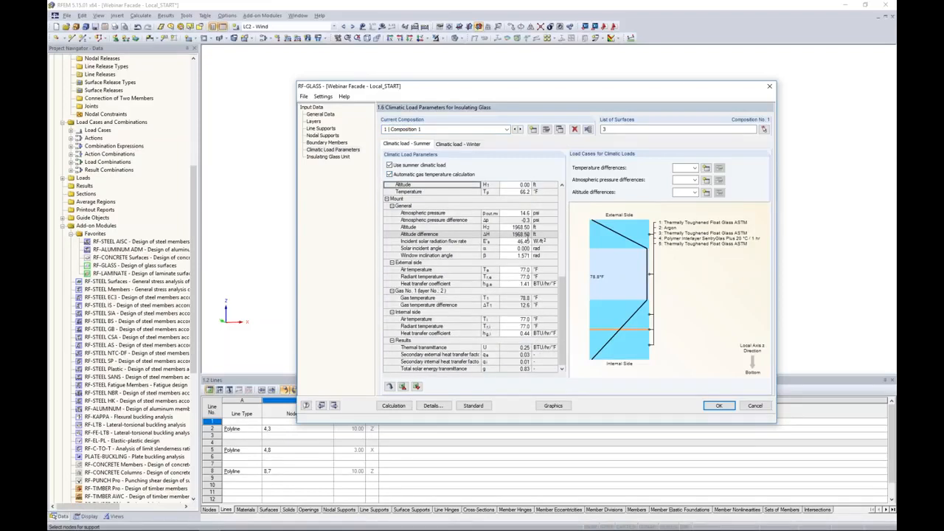
{"action": "scroll", "coordinate": [472, 276], "scroll_direction": "up", "scroll_amount": 6}
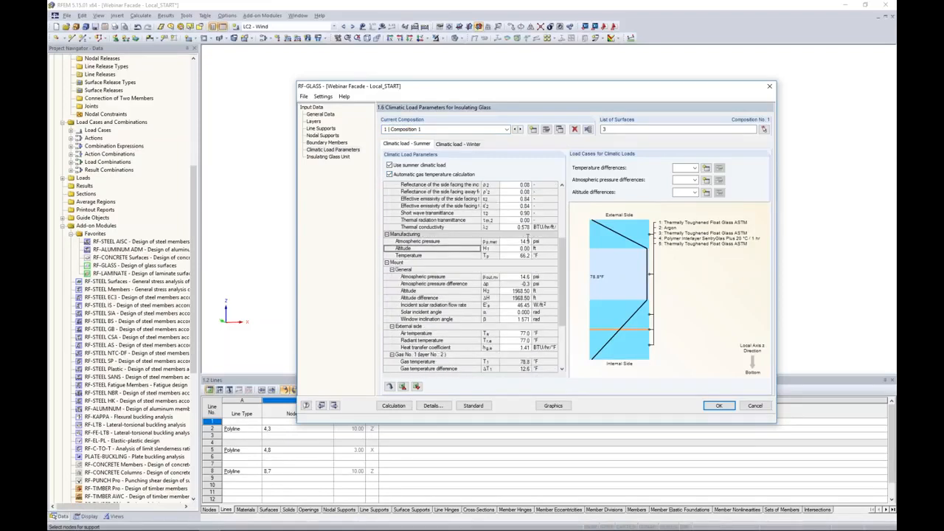
{"action": "left_click", "coordinate": [389, 174]}
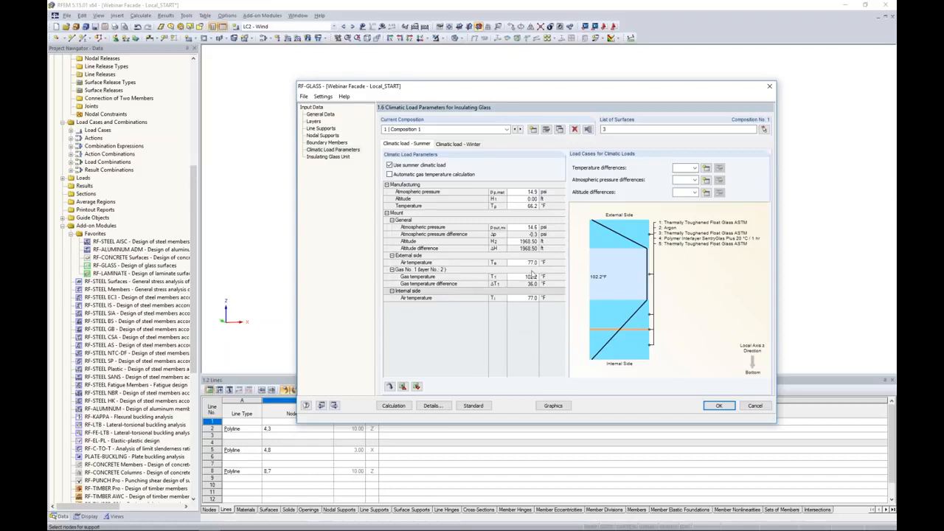
Set summer manufacturing pressure to 14.7 psi, manufacturing temperature to 65.0 °F, and mount altitude to 4000 ft
{"action": "left_click", "coordinate": [519, 191]}
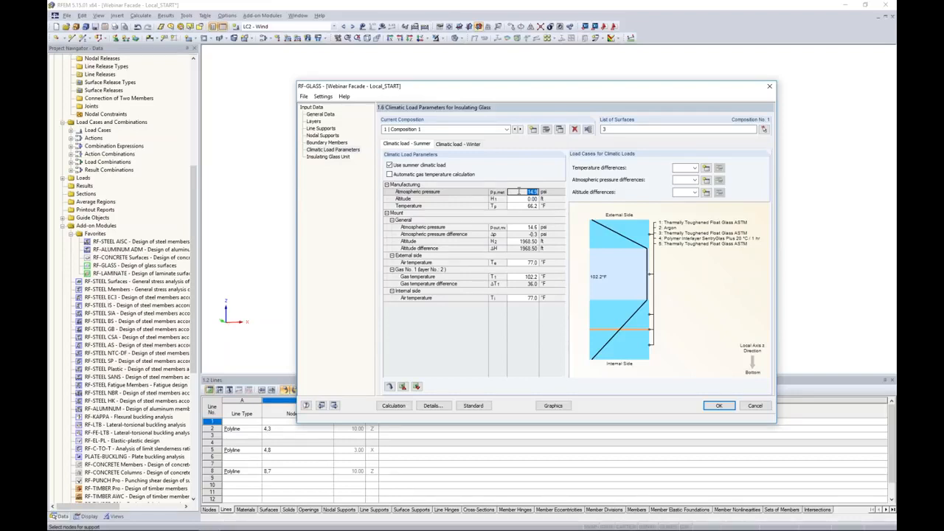
{"action": "type", "text": "14.7"}
{"action": "key", "text": "Return"}
{"action": "key", "text": "Return"}
{"action": "type", "text": "65.0"}
{"action": "key", "text": "Return"}
{"action": "key", "text": "Return"}
{"action": "key", "text": "Return"}
{"action": "key", "text": "Return"}
{"action": "type", "text": "40"}
{"action": "key", "text": "Return"}
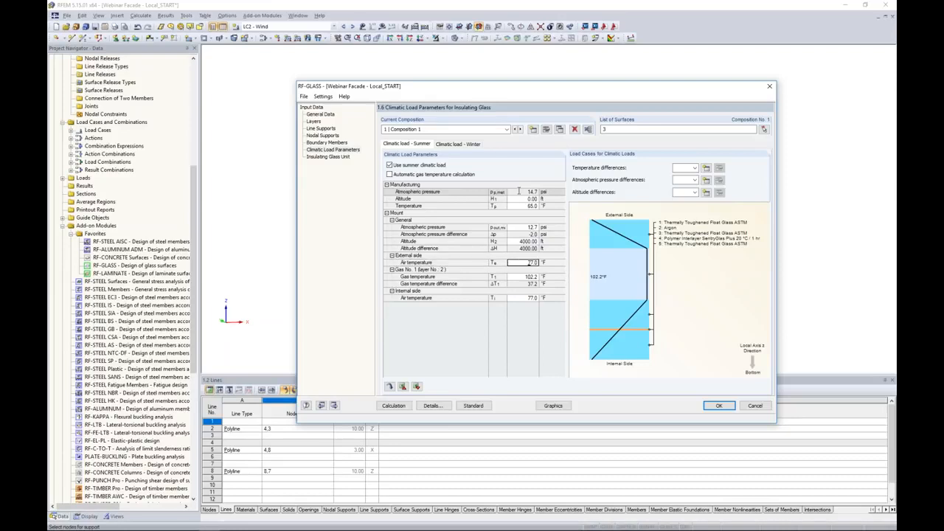
Set the summer external air temperature to 90.0 °F and gas temperature to 102.0 °F
{"action": "type", "text": "90.0"}
{"action": "key", "text": "Return"}
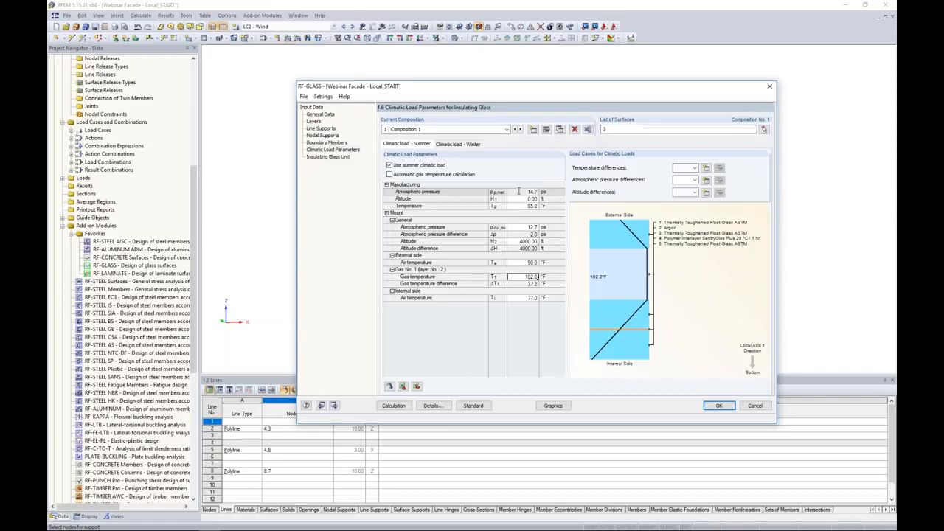
{"action": "type", "text": "102.0"}
{"action": "key", "text": "Return"}
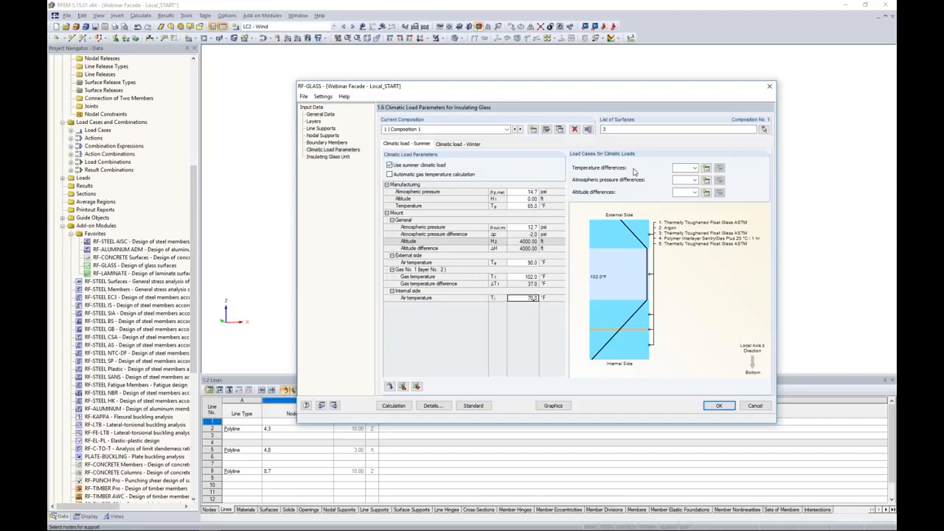
Create load case LC3 named Temp with Self-Straining Force category for temperature differences
{"action": "left_click", "coordinate": [694, 169]}
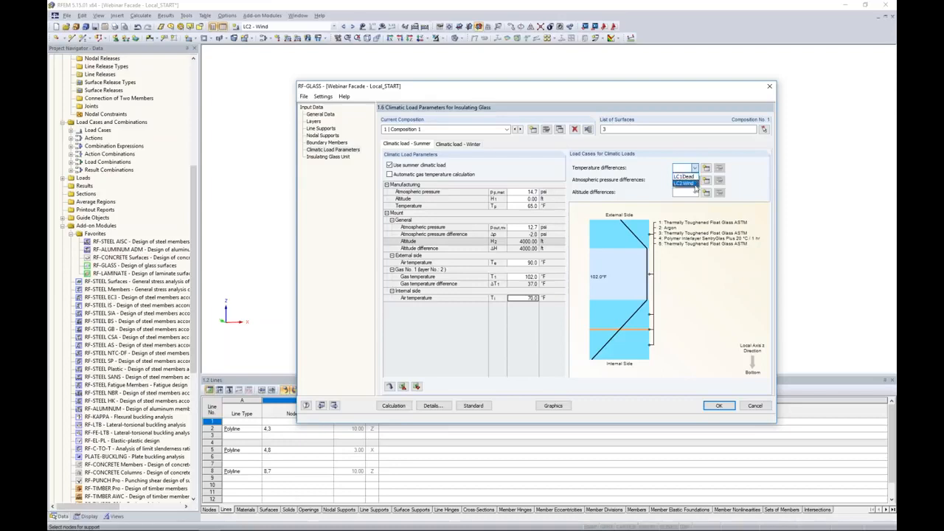
{"action": "left_click", "coordinate": [706, 169]}
{"action": "left_click", "coordinate": [706, 169]}
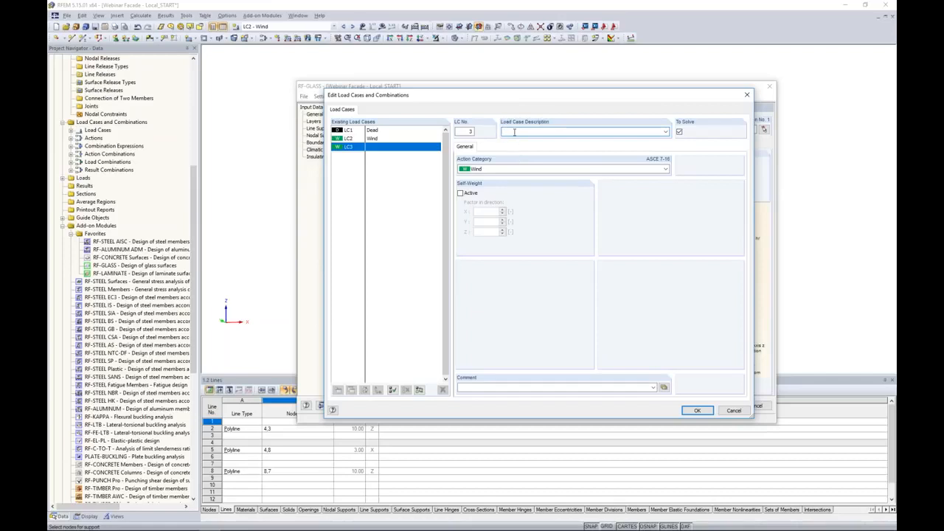
{"action": "type", "text": "Temp"}
{"action": "left_click", "coordinate": [512, 169]}
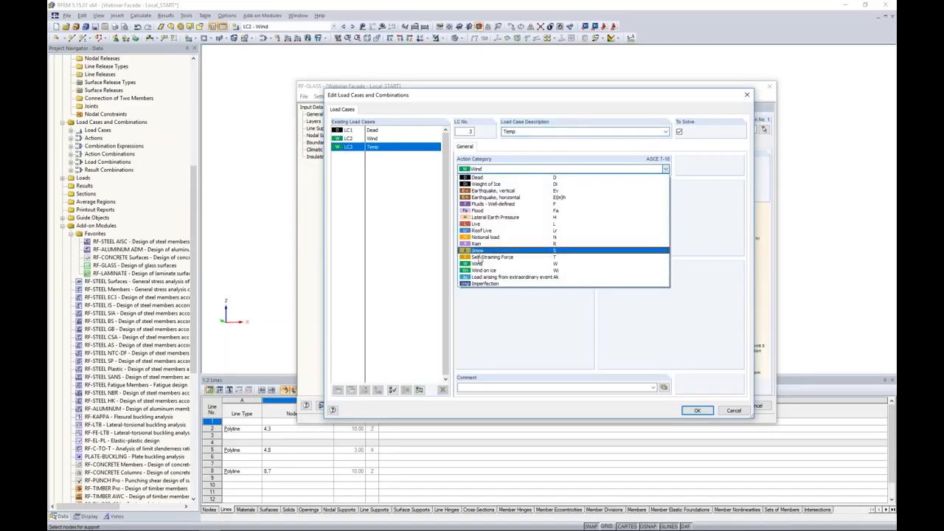
{"action": "left_click", "coordinate": [483, 257]}
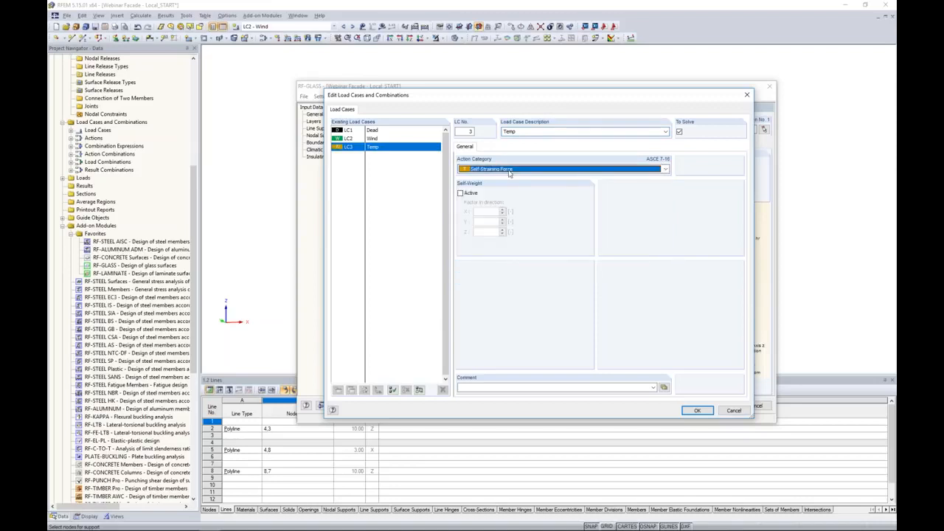
{"action": "left_click", "coordinate": [697, 410]}
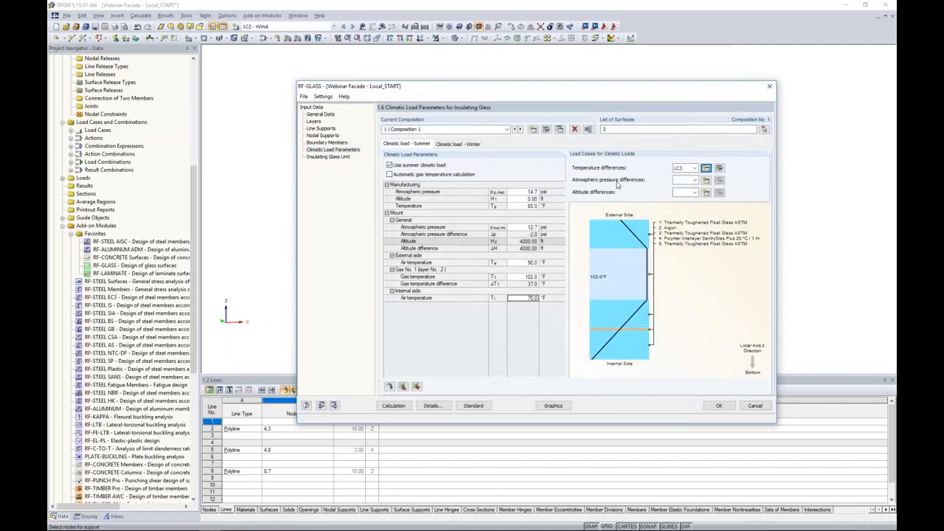
Create load cases Atmos and Alt for the atmospheric pressure and altitude differences
{"action": "left_click", "coordinate": [706, 182]}
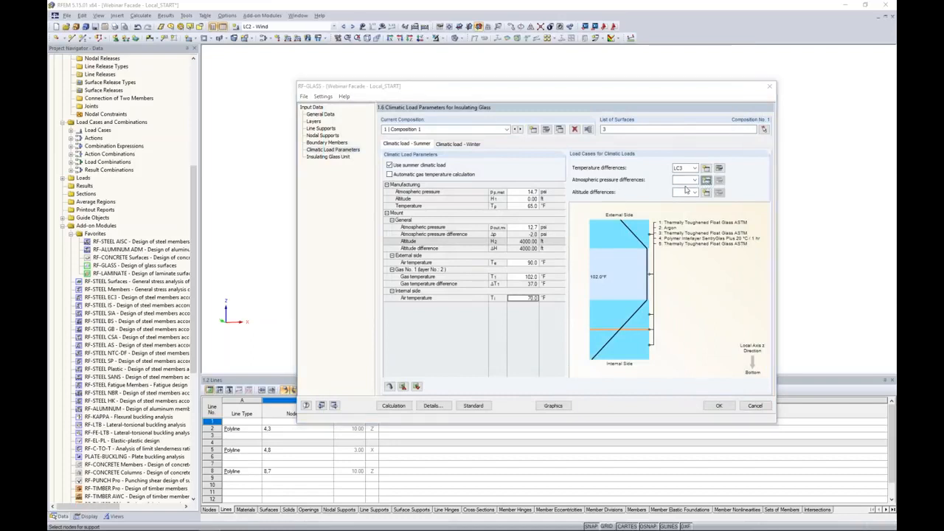
{"action": "type", "text": "Atmos"}
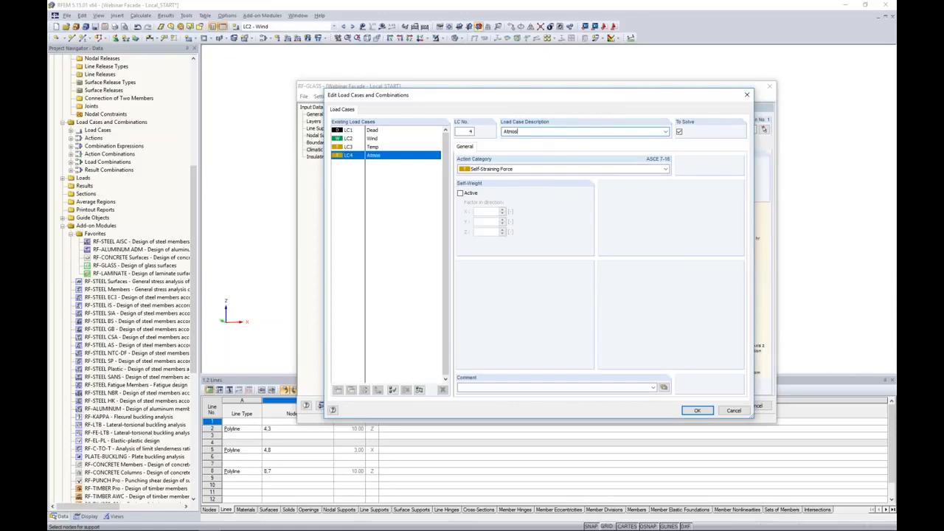
{"action": "left_click", "coordinate": [697, 410]}
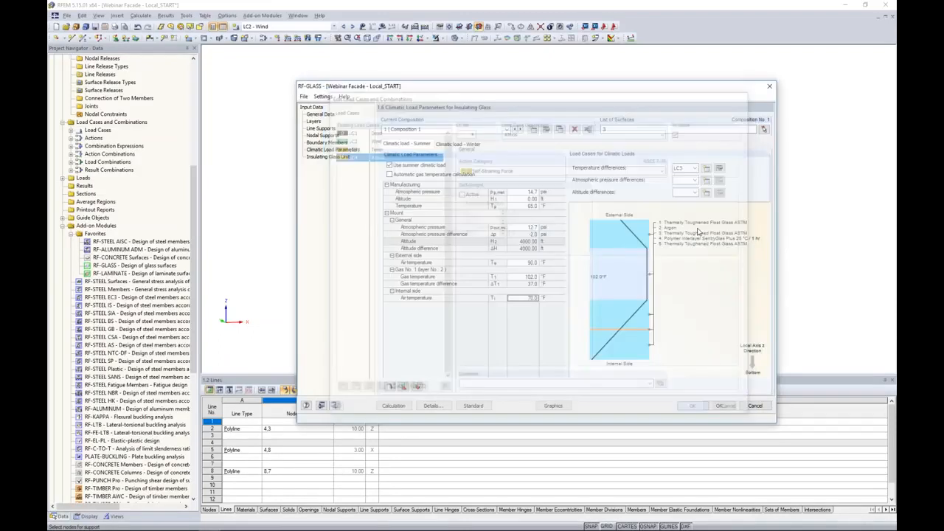
{"action": "left_click", "coordinate": [706, 192]}
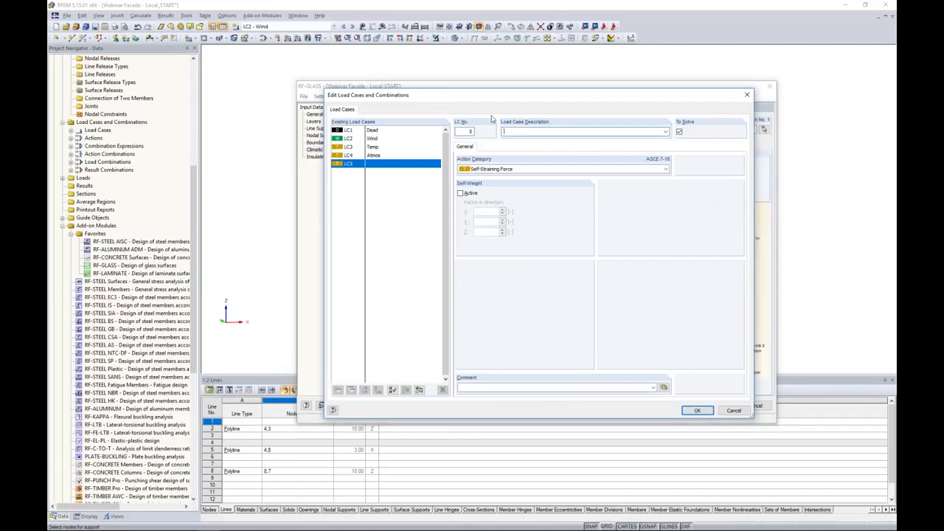
{"action": "type", "text": "Alt"}
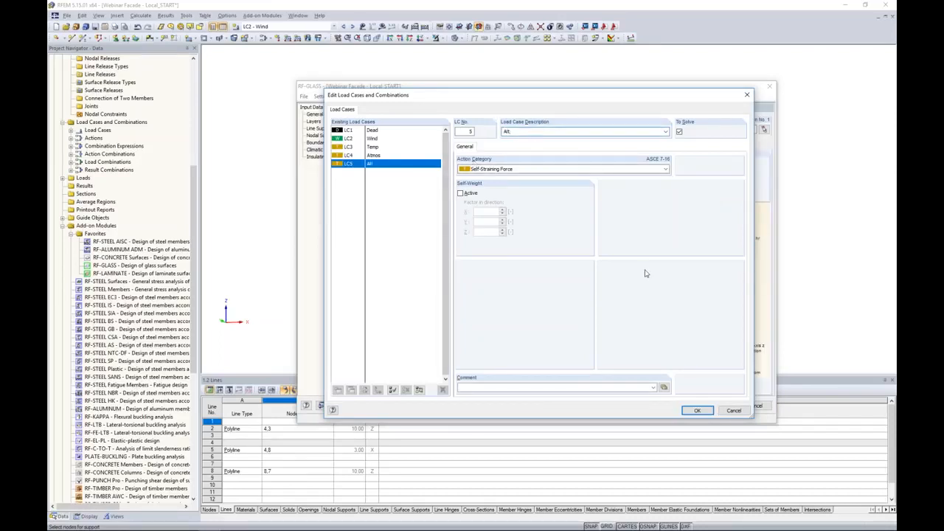
{"action": "left_click", "coordinate": [699, 410]}
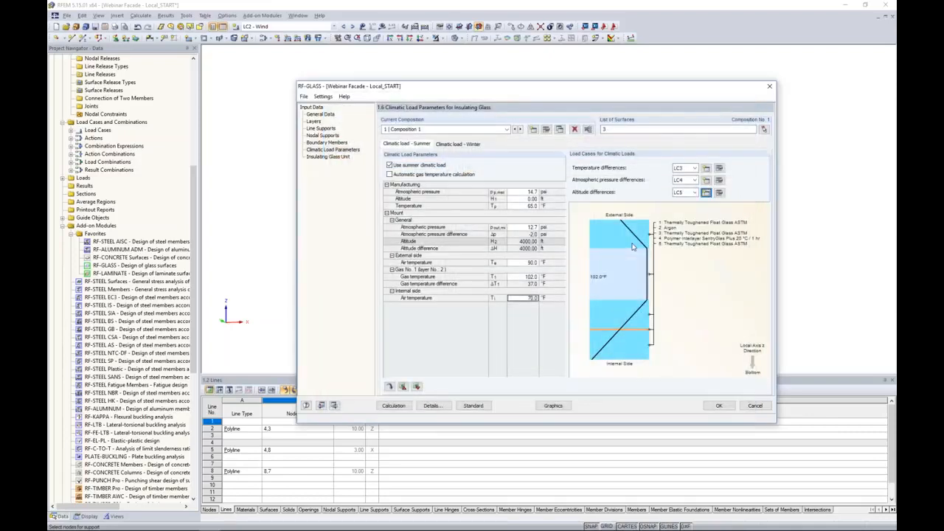
Assign LC3, LC4 and LC5 to the winter climatic load's temperature, atmospheric pressure and altitude differences
{"action": "left_click", "coordinate": [462, 145]}
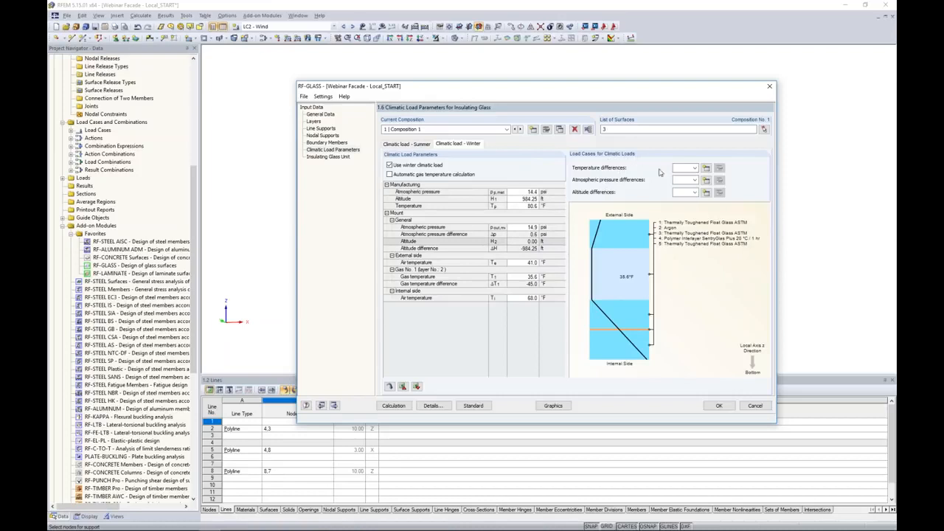
{"action": "left_click", "coordinate": [686, 168]}
{"action": "left_click", "coordinate": [685, 191]}
{"action": "left_click", "coordinate": [693, 181]}
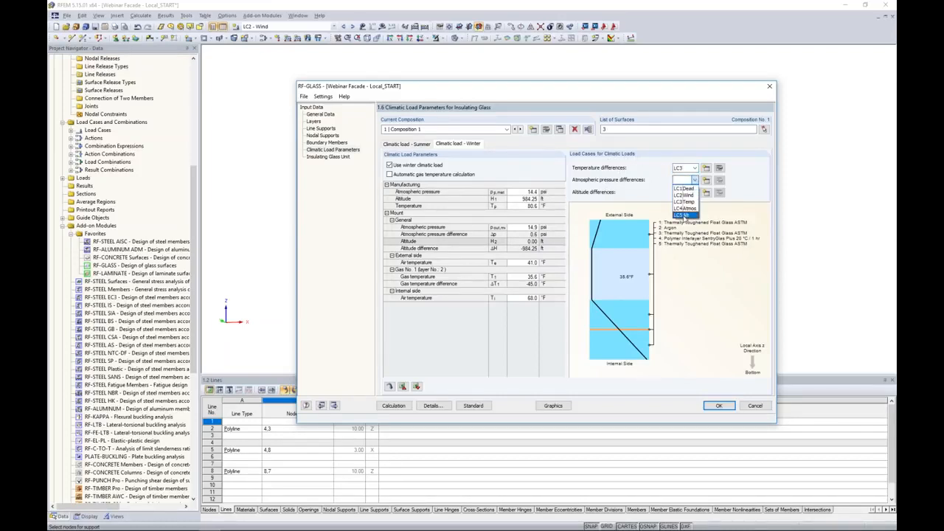
{"action": "left_click", "coordinate": [685, 213]}
{"action": "left_click", "coordinate": [694, 192]}
{"action": "left_click", "coordinate": [684, 230]}
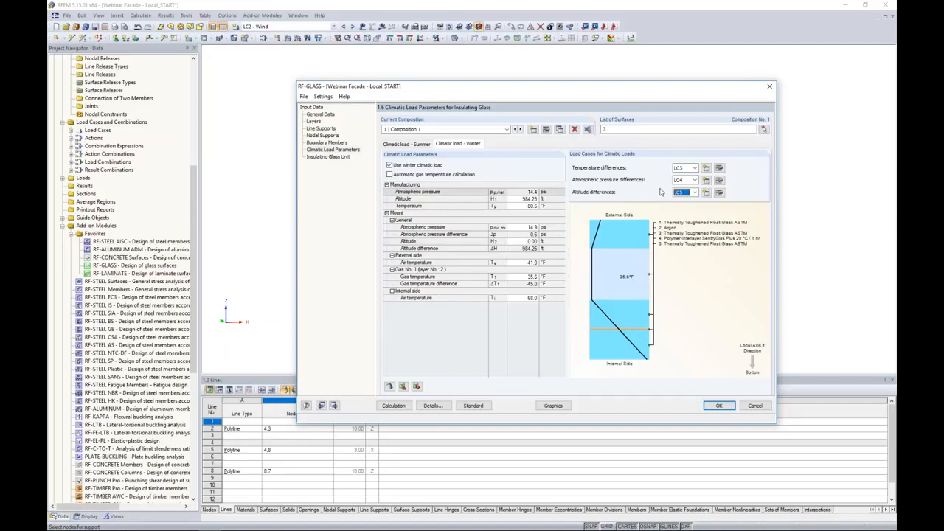
Confirm the RF-GLASS input data to run the generation of load combinations
{"action": "left_click", "coordinate": [333, 116]}
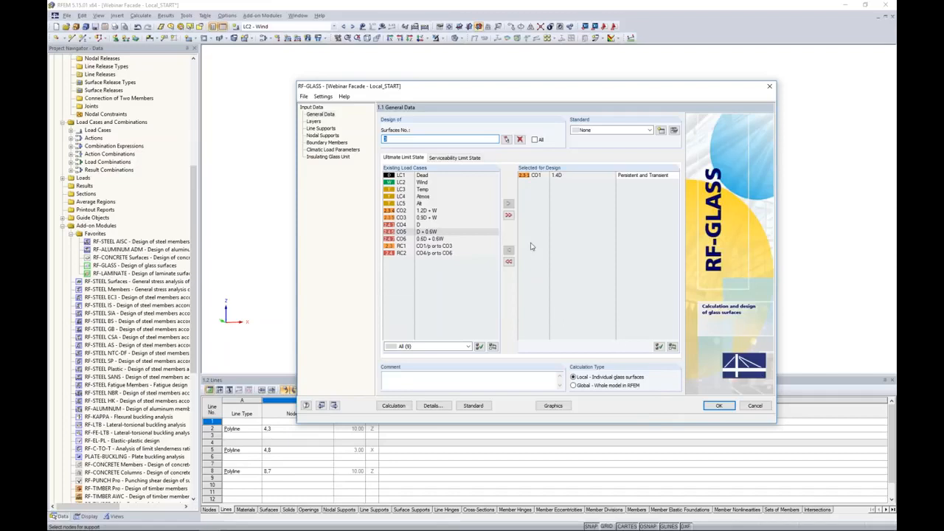
{"action": "left_click", "coordinate": [720, 405]}
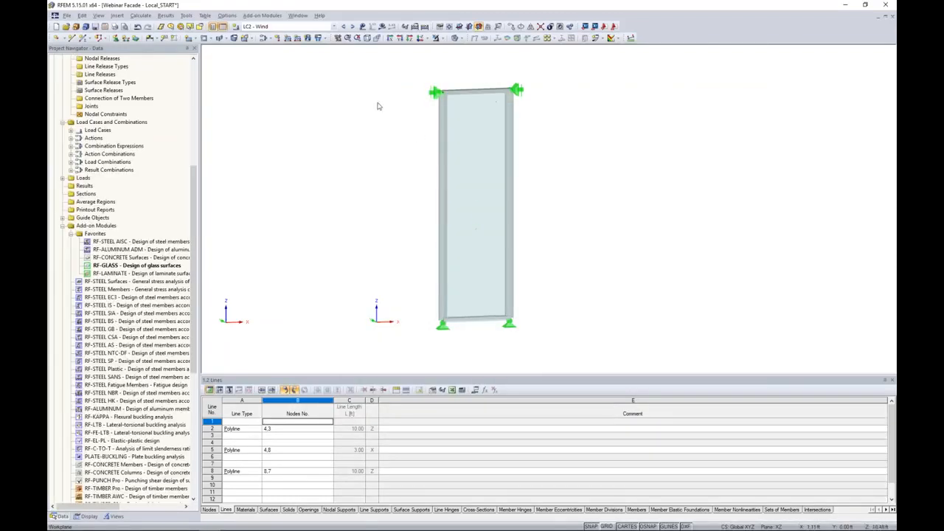
Browse the generated load combinations in the model's load case list
{"action": "left_click", "coordinate": [334, 27]}
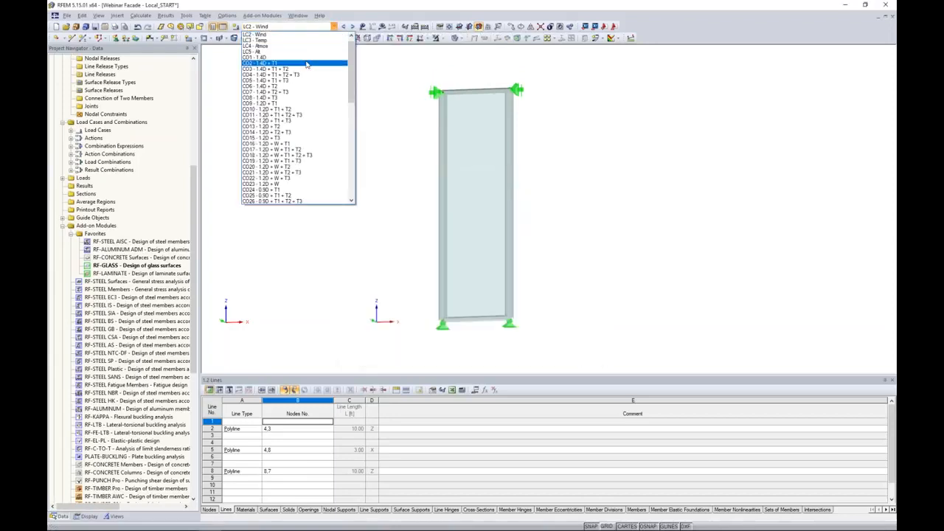
{"action": "scroll", "coordinate": [301, 90], "scroll_direction": "down", "scroll_amount": 5}
{"action": "scroll", "coordinate": [302, 88], "scroll_direction": "down", "scroll_amount": 8}
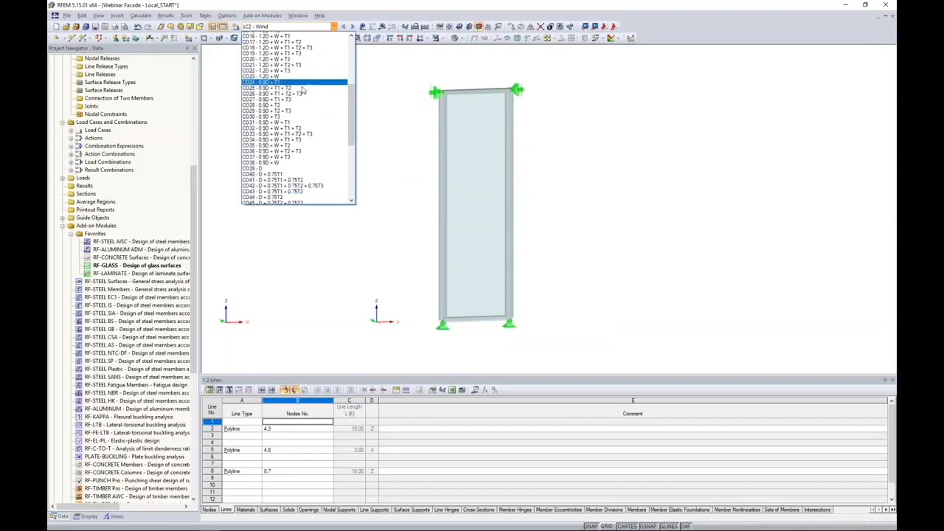
{"action": "scroll", "coordinate": [302, 90], "scroll_direction": "down", "scroll_amount": 2}
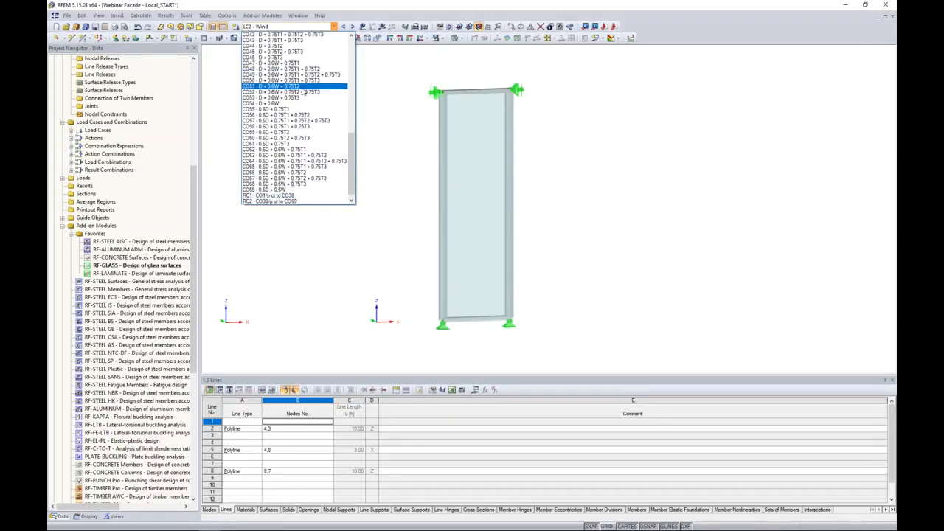
{"action": "scroll", "coordinate": [306, 103], "scroll_direction": "up", "scroll_amount": 7}
{"action": "scroll", "coordinate": [314, 124], "scroll_direction": "down", "scroll_amount": 2}
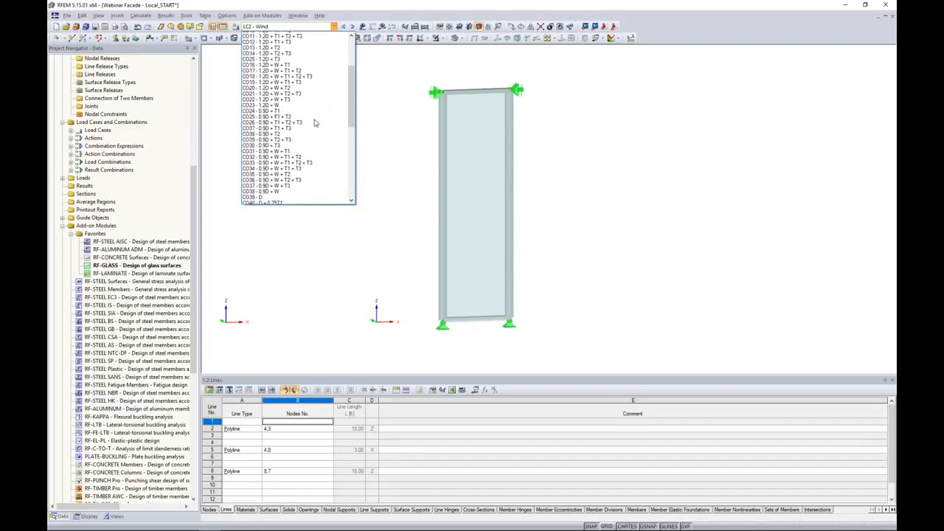
{"action": "left_click", "coordinate": [374, 129]}
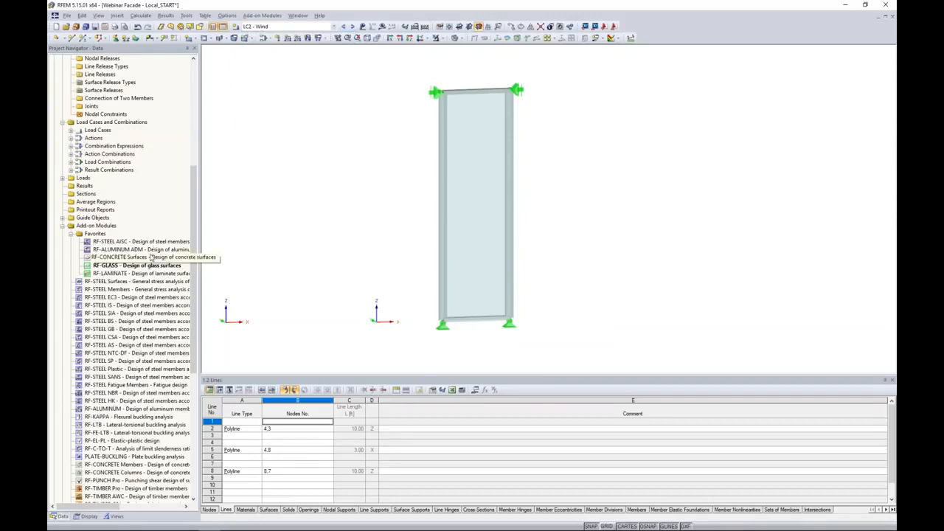
Reopen RF-GLASS and add combinations CO2 through CO38 to the ultimate limit state design
{"action": "double_click", "coordinate": [137, 265]}
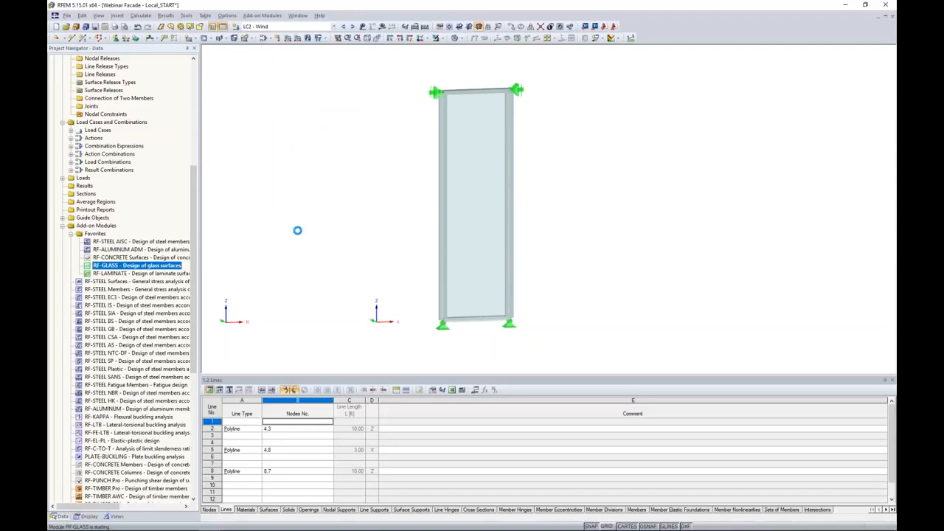
{"action": "left_click", "coordinate": [365, 225]}
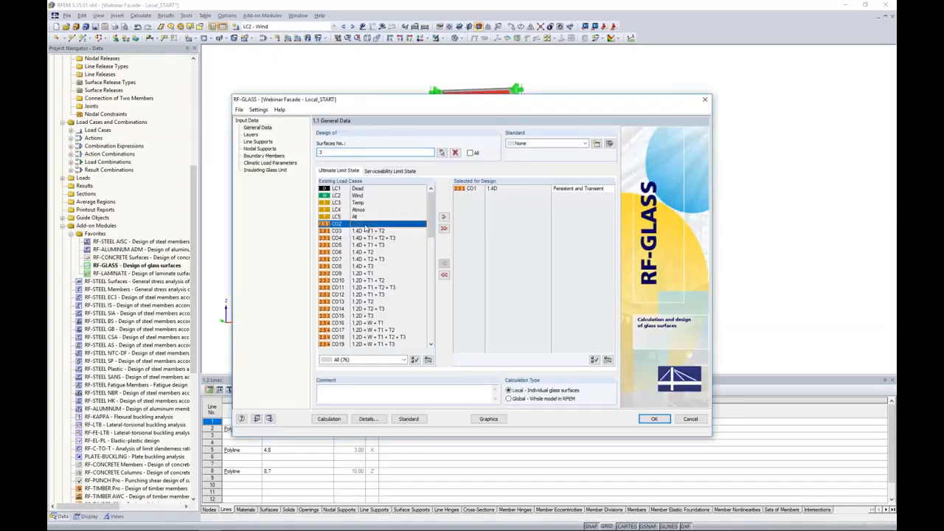
{"action": "scroll", "coordinate": [373, 251], "scroll_direction": "down", "scroll_amount": 9}
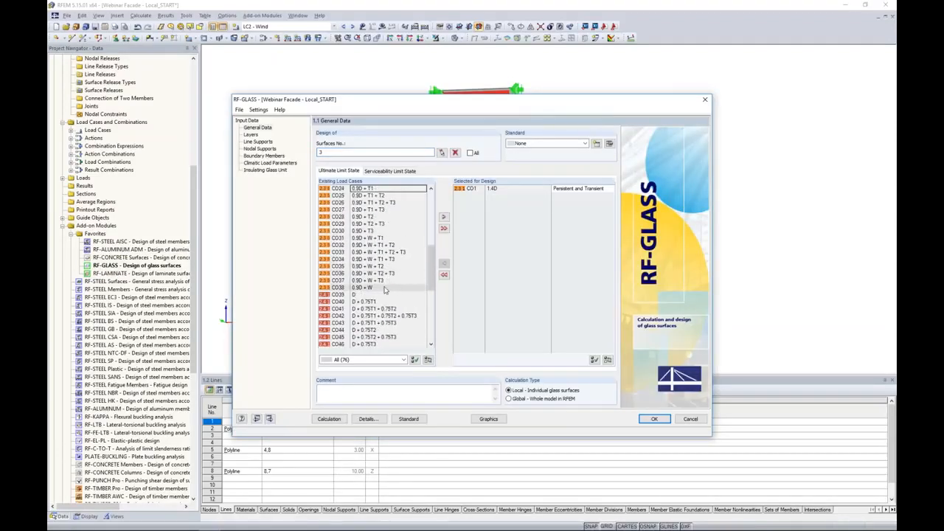
{"action": "left_click", "coordinate": [384, 290], "text": "shift"}
{"action": "left_click", "coordinate": [443, 216]}
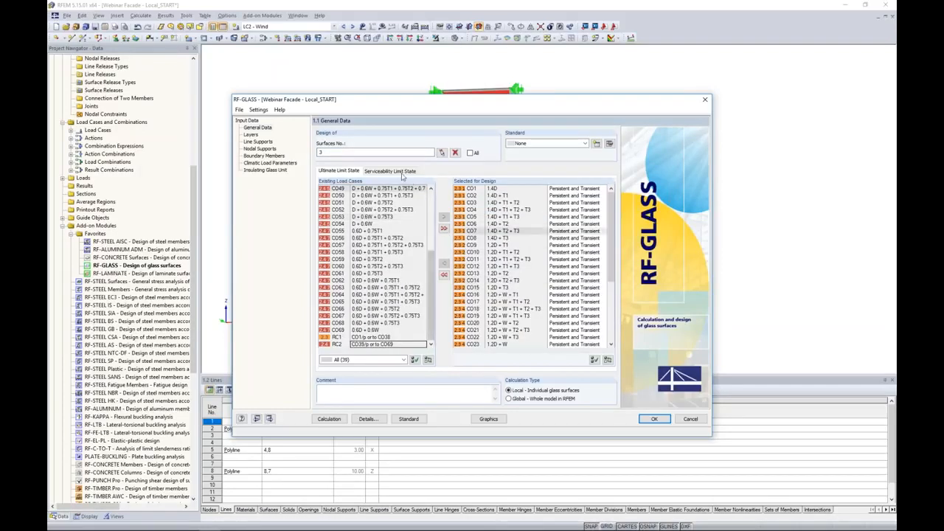
Add combinations CO39 through CO69 to the serviceability limit state design
{"action": "left_click", "coordinate": [402, 172]}
{"action": "scroll", "coordinate": [384, 244], "scroll_direction": "down", "scroll_amount": 10}
{"action": "scroll", "coordinate": [384, 243], "scroll_direction": "down", "scroll_amount": 3}
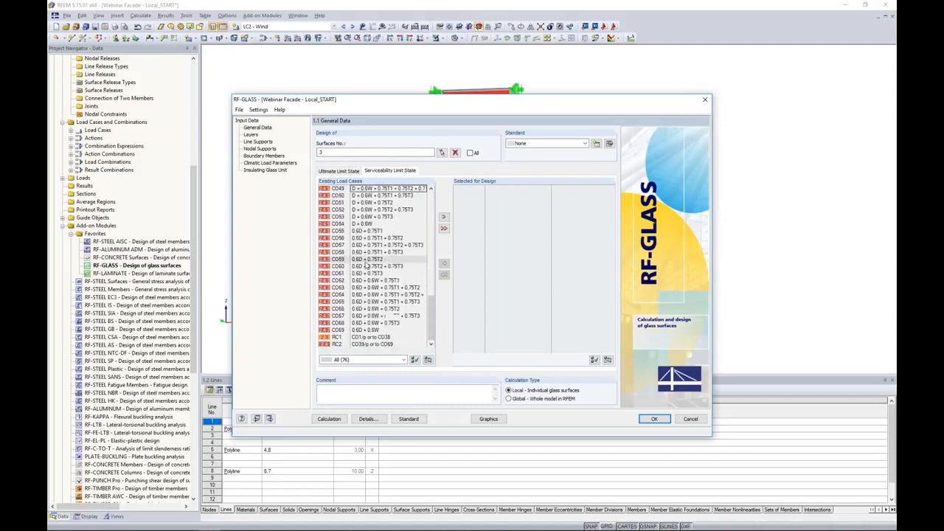
{"action": "left_click", "coordinate": [369, 330], "text": "shift"}
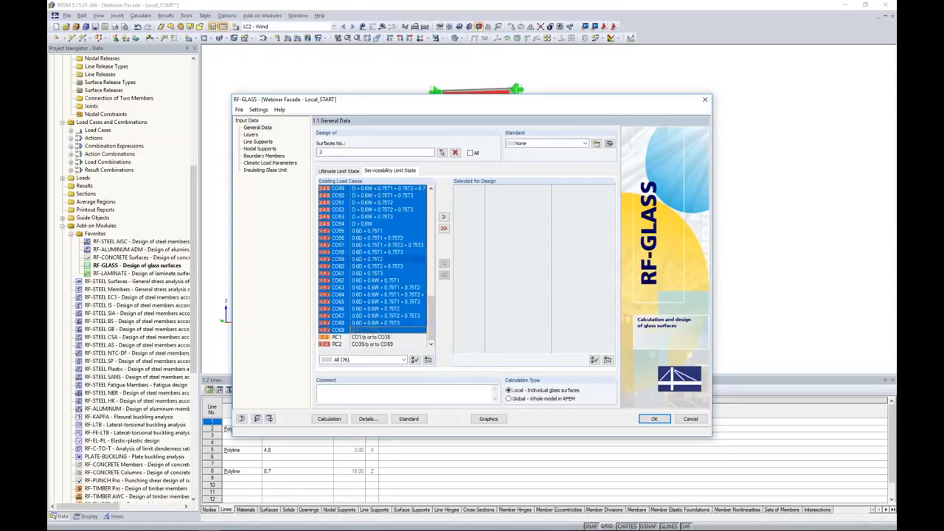
{"action": "left_click", "coordinate": [443, 217]}
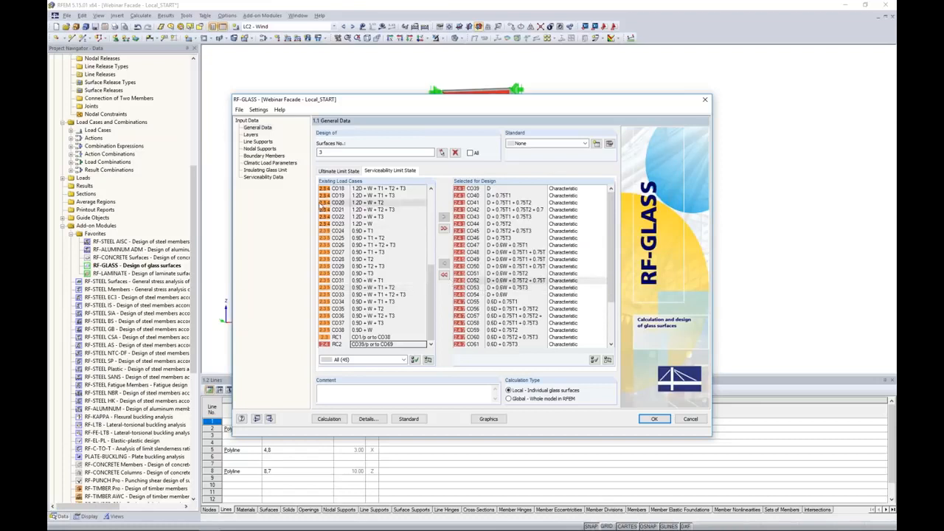
Open the Insulating Glass Unit page and switch to the PowerPoint slide show on helper supports
{"action": "left_click", "coordinate": [281, 172]}
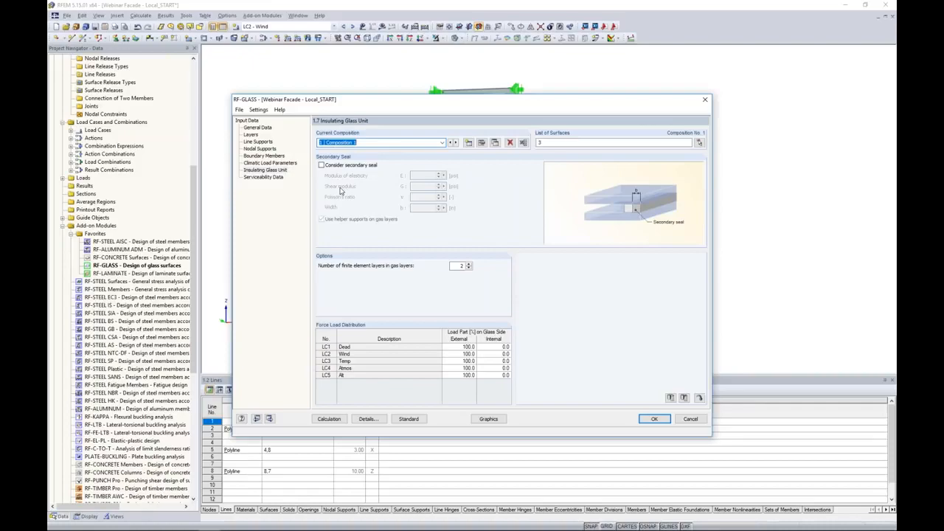
{"action": "key", "text": "super+Tab"}
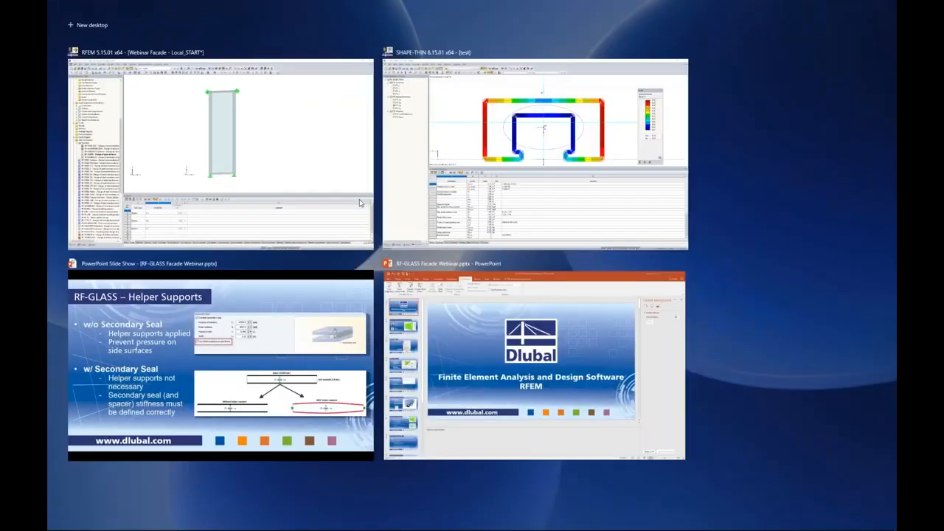
{"action": "left_click", "coordinate": [319, 339]}
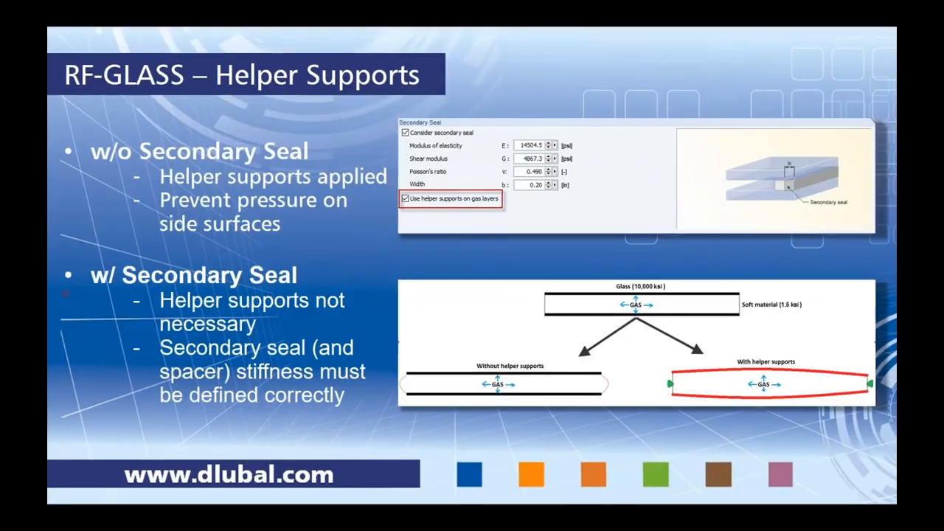
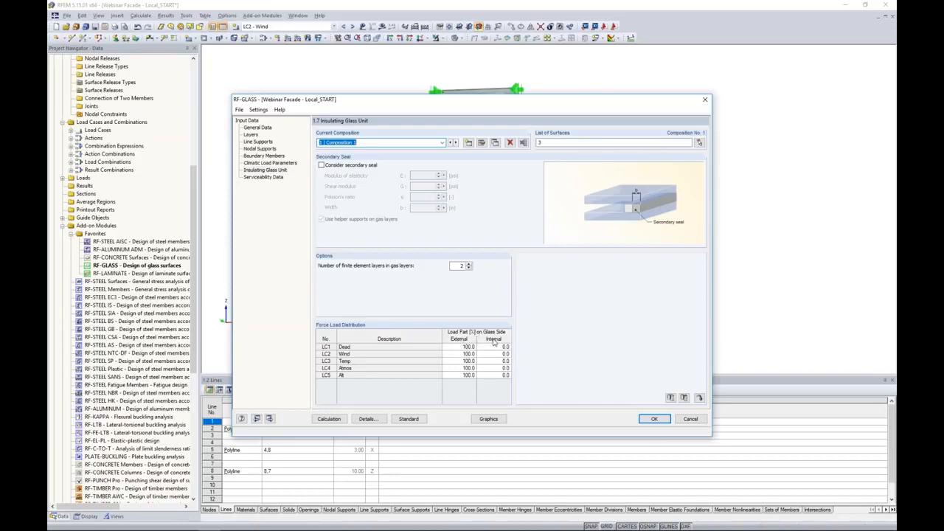
Set the force load distribution to 50 % external and 50 % internal for load cases Dead, Temp, Atmos and All
{"action": "left_click", "coordinate": [471, 347]}
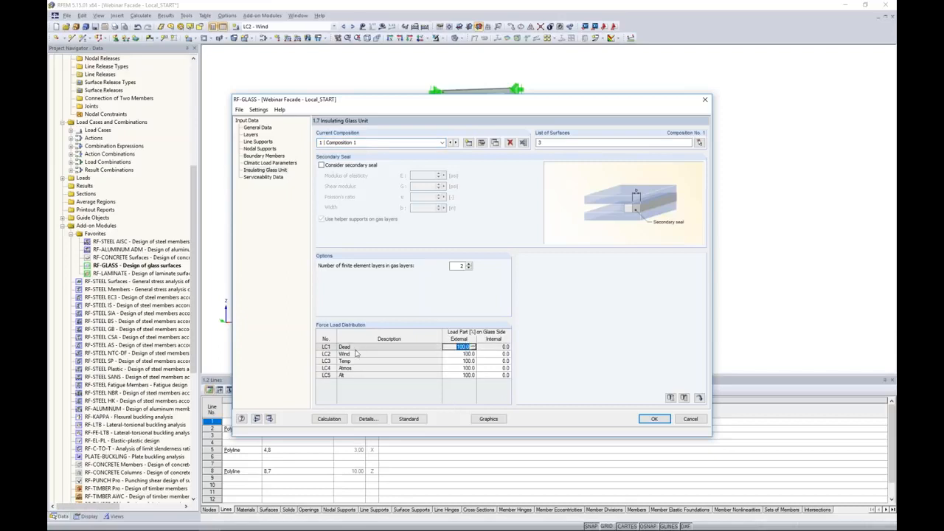
{"action": "type", "text": "50"}
{"action": "key", "text": "Tab"}
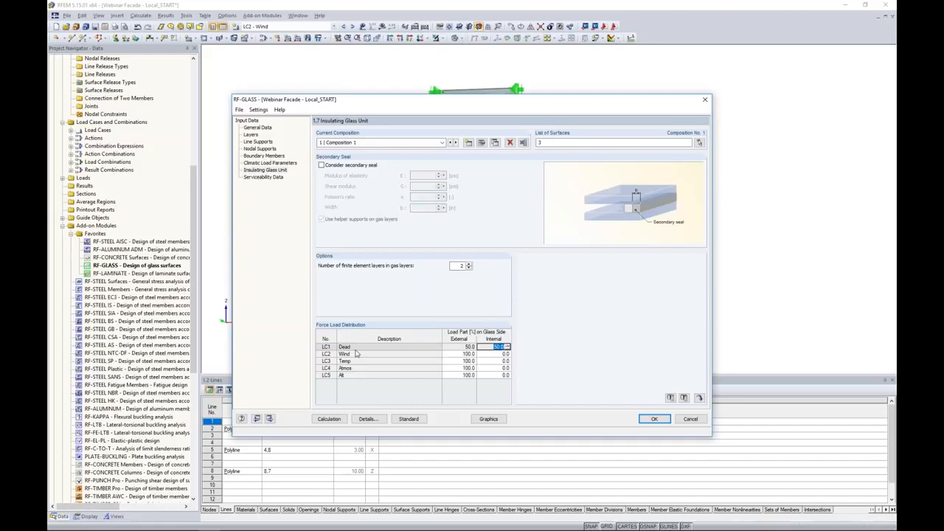
{"action": "key", "text": "Return"}
{"action": "key", "text": "shift+Tab"}
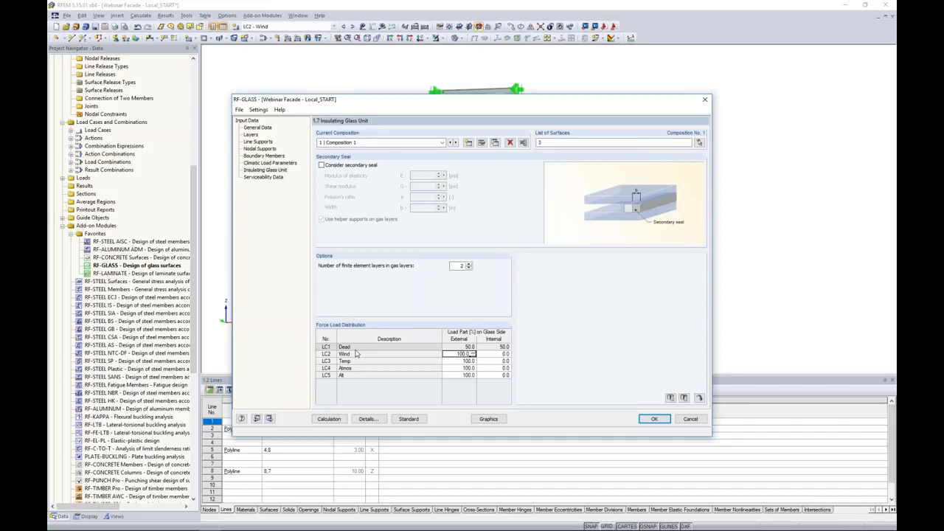
{"action": "key", "text": "Down"}
{"action": "key", "text": "BackSpace"}
{"action": "key", "text": "Tab"}
{"action": "key", "text": "Tab"}
{"action": "type", "text": "50"}
{"action": "key", "text": "BackSpace"}
{"action": "key", "text": "BackSpace"}
{"action": "key", "text": "BackSpace"}
{"action": "key", "text": "BackSpace"}
{"action": "key", "text": "BackSpace"}
{"action": "key", "text": "BackSpace"}
{"action": "key", "text": "BackSpace"}
{"action": "key", "text": "Return"}
{"action": "type", "text": "50"}
{"action": "key", "text": "BackSpace"}
{"action": "key", "text": "BackSpace"}
{"action": "key", "text": "BackSpace"}
{"action": "key", "text": "BackSpace"}
{"action": "key", "text": "BackSpace"}
{"action": "key", "text": "BackSpace"}
{"action": "key", "text": "BackSpace"}
{"action": "key", "text": "Return"}
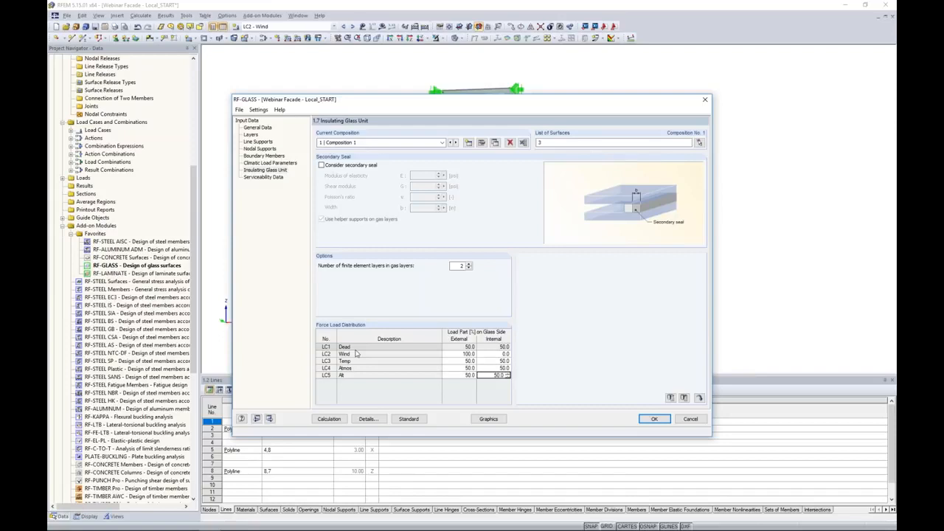
On the Serviceability Data page, assign surface 3 with a maximum boundary line reference length, then close the module
{"action": "left_click", "coordinate": [275, 178]}
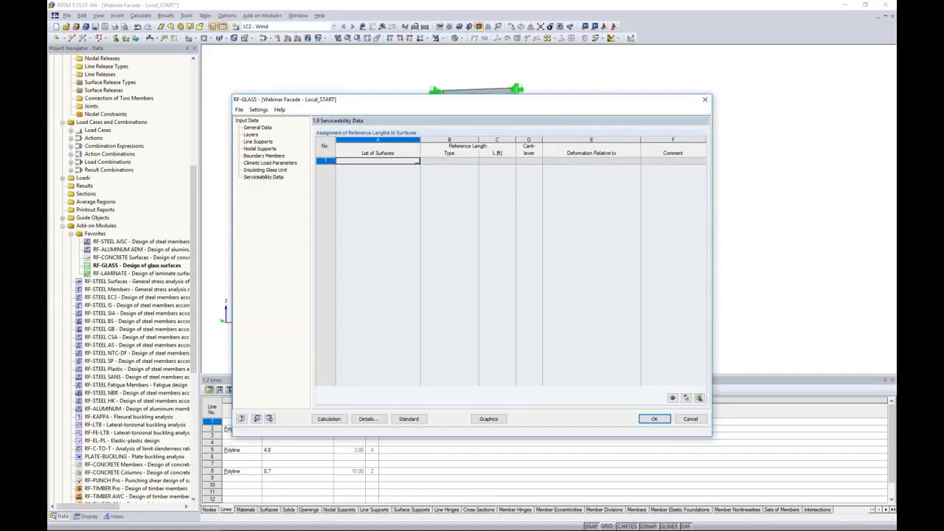
{"action": "left_click", "coordinate": [418, 163]}
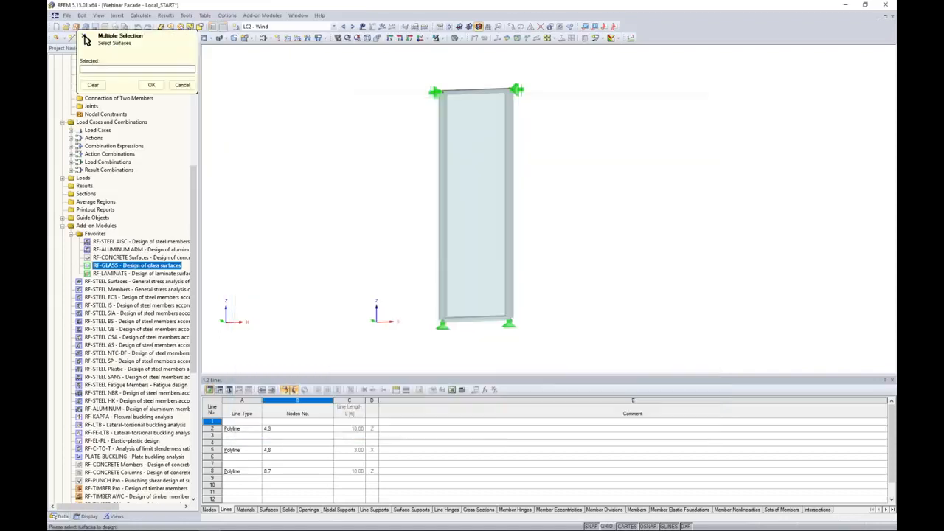
{"action": "left_click", "coordinate": [489, 172]}
{"action": "left_click", "coordinate": [151, 84]}
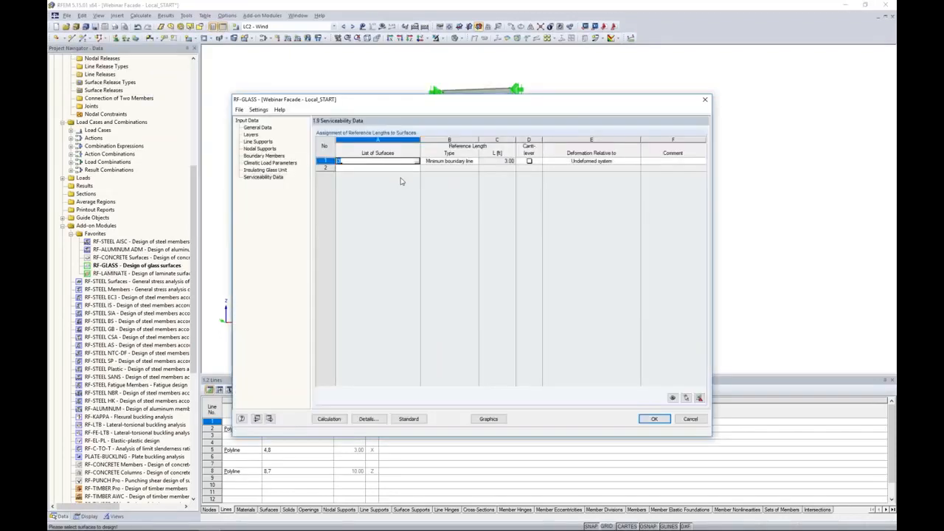
{"action": "left_click", "coordinate": [445, 161]}
{"action": "left_click", "coordinate": [476, 161]}
{"action": "left_click", "coordinate": [467, 176]}
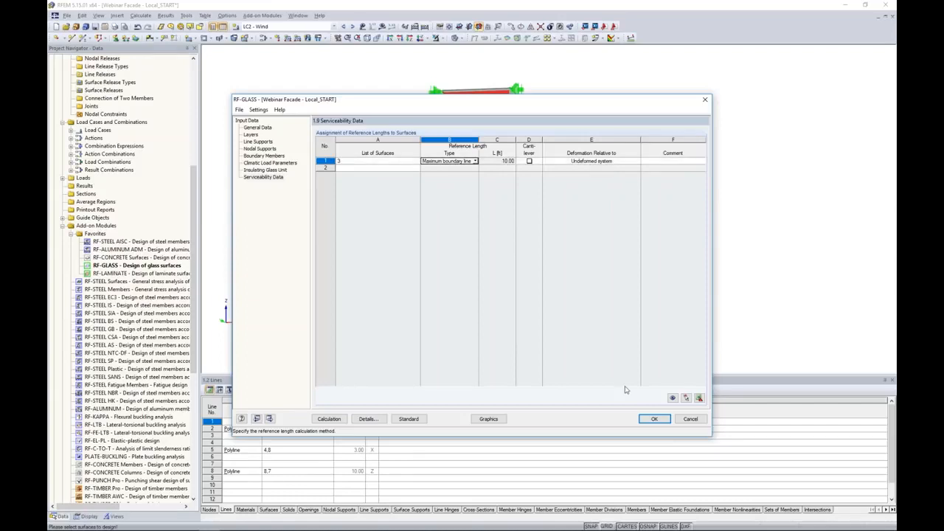
{"action": "left_click", "coordinate": [647, 419]}
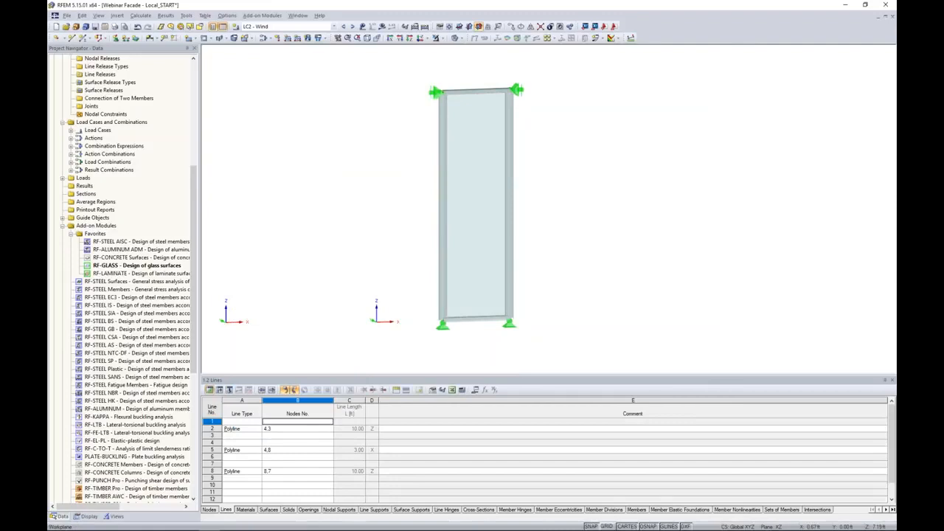
Switch to the finished Webinar Facade - Local_FINISH model window
{"action": "left_click", "coordinate": [329, 27]}
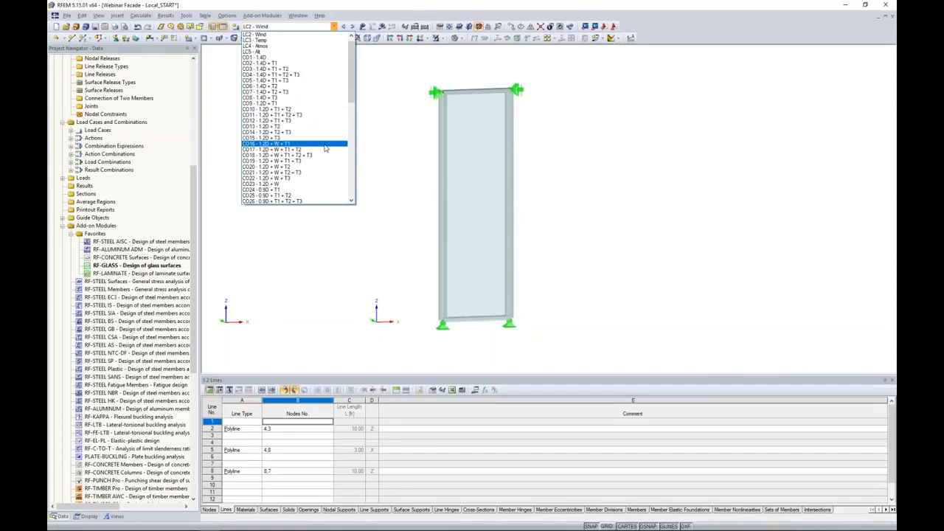
{"action": "left_click", "coordinate": [381, 144]}
{"action": "left_click", "coordinate": [298, 16]}
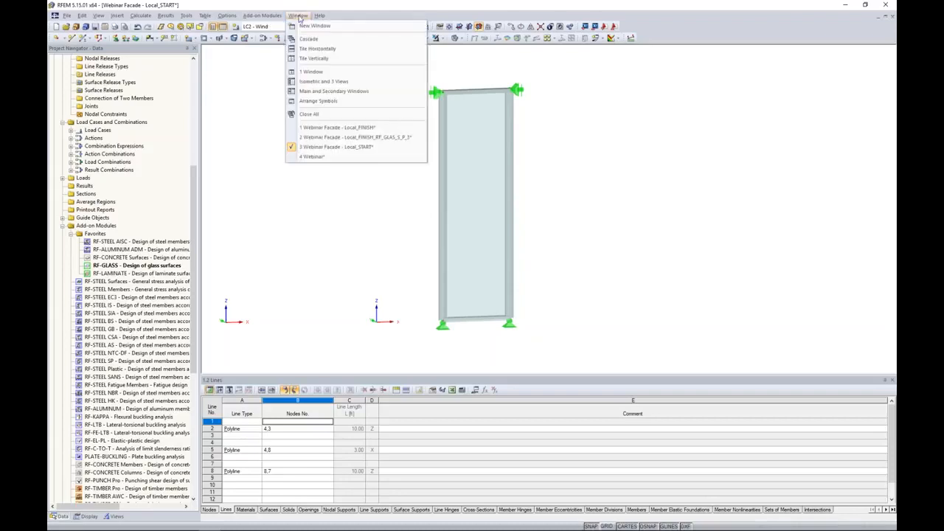
{"action": "left_click", "coordinate": [336, 127]}
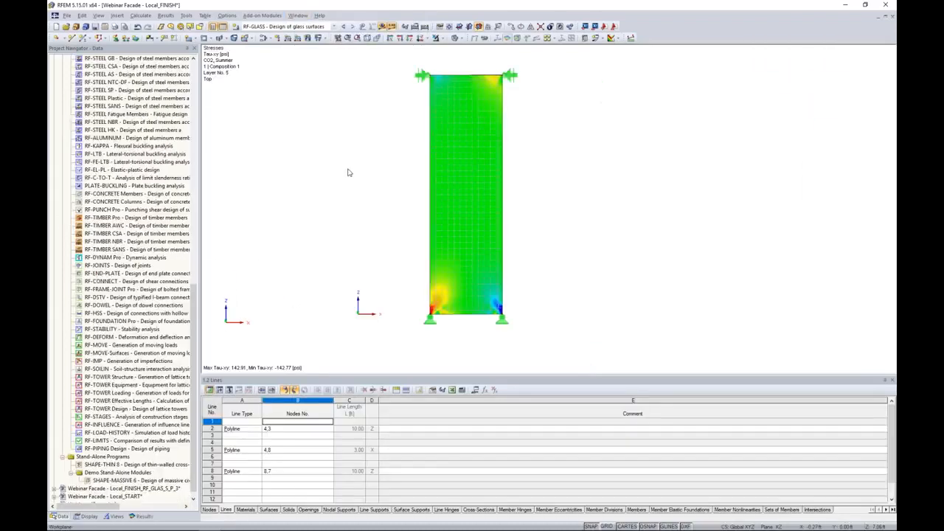
Open the RF-GLASS results and review the stress ratio by loading and surface, maximum displacement and gas pressure tables
{"action": "left_click", "coordinate": [142, 516]}
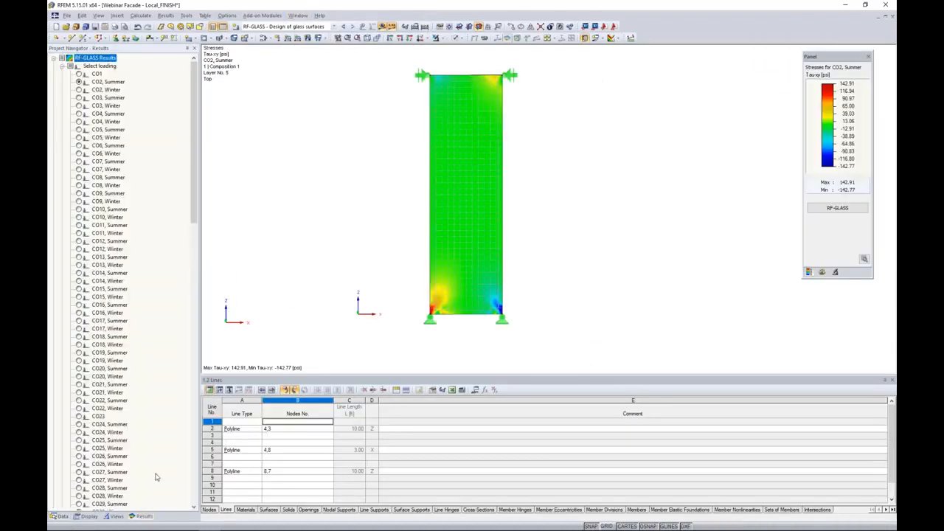
{"action": "left_click", "coordinate": [838, 208]}
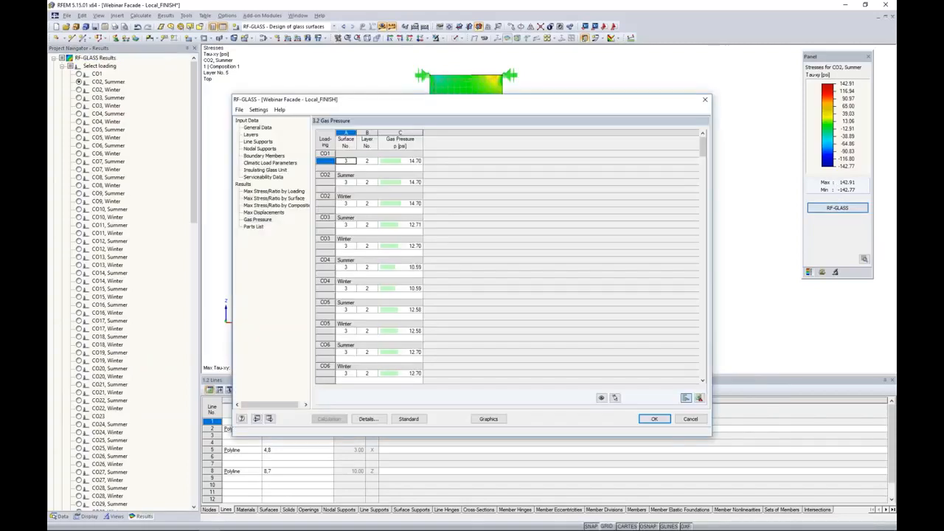
{"action": "left_click", "coordinate": [296, 192]}
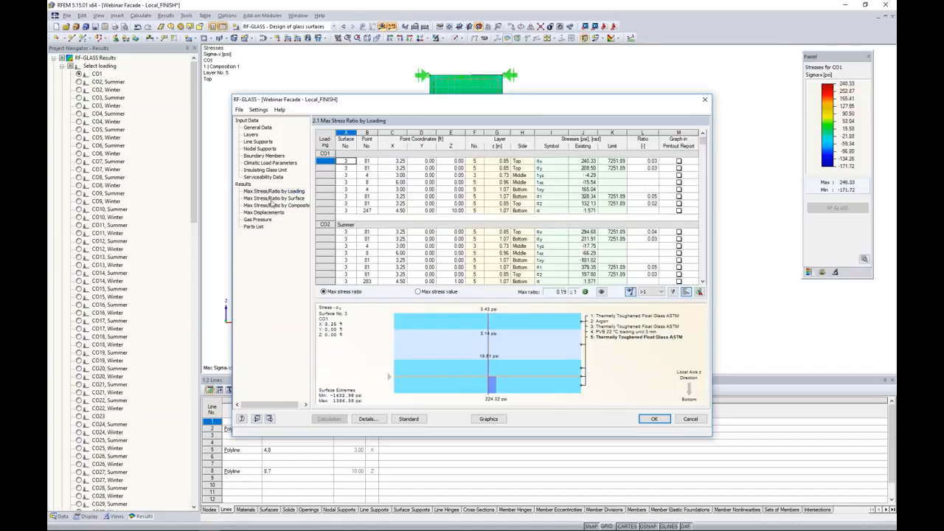
{"action": "left_click", "coordinate": [281, 200]}
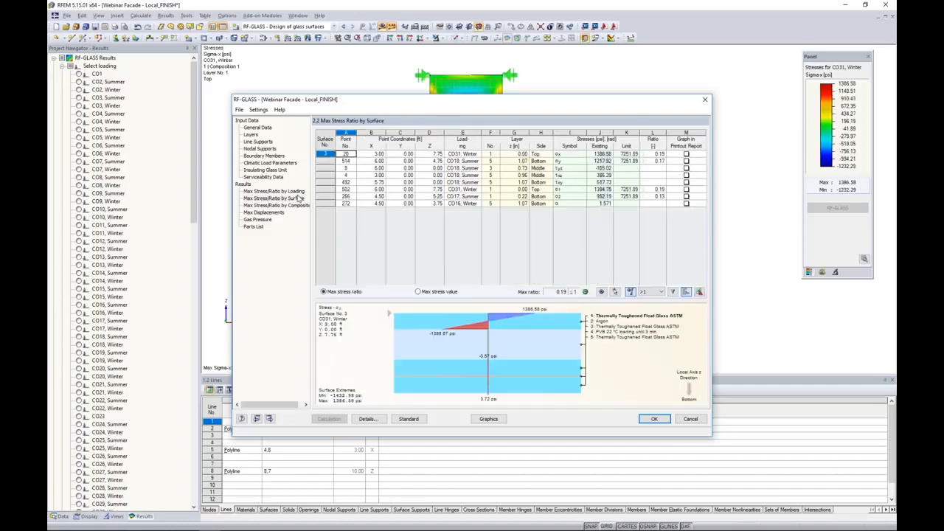
{"action": "left_click_drag", "start_coordinate": [387, 103], "coordinate": [385, 282]}
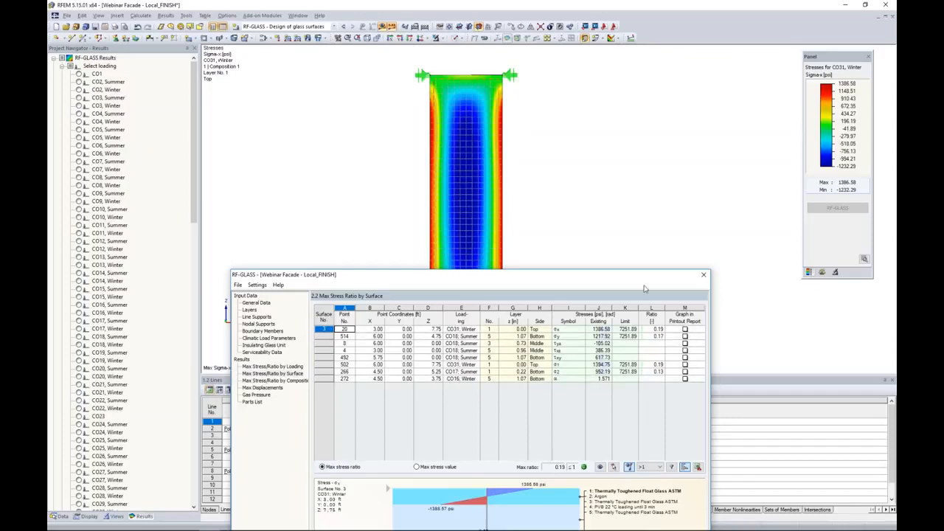
{"action": "left_click_drag", "start_coordinate": [639, 279], "coordinate": [660, 127]}
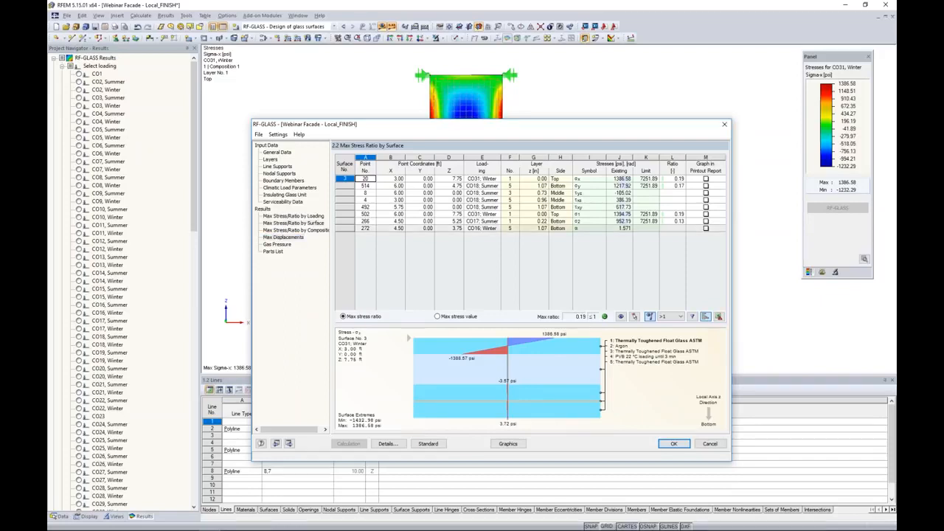
{"action": "left_click", "coordinate": [283, 236]}
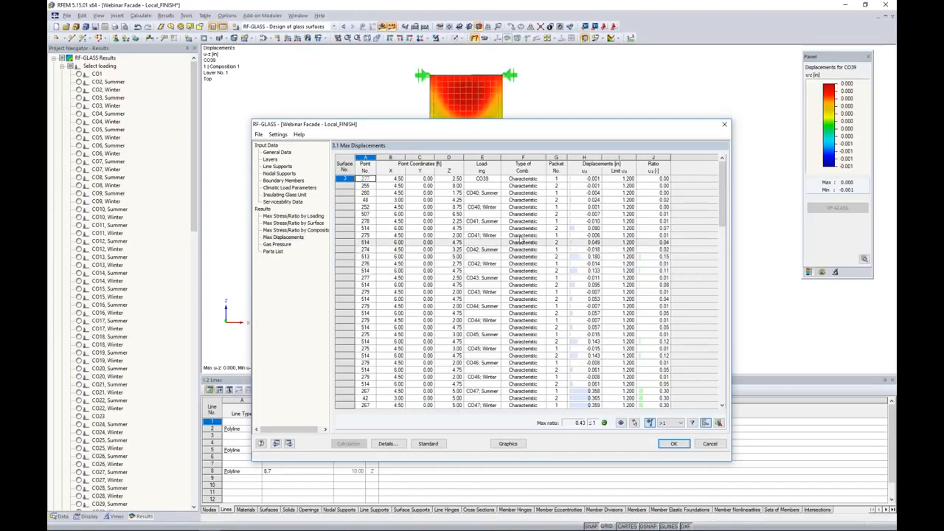
{"action": "left_click", "coordinate": [288, 245]}
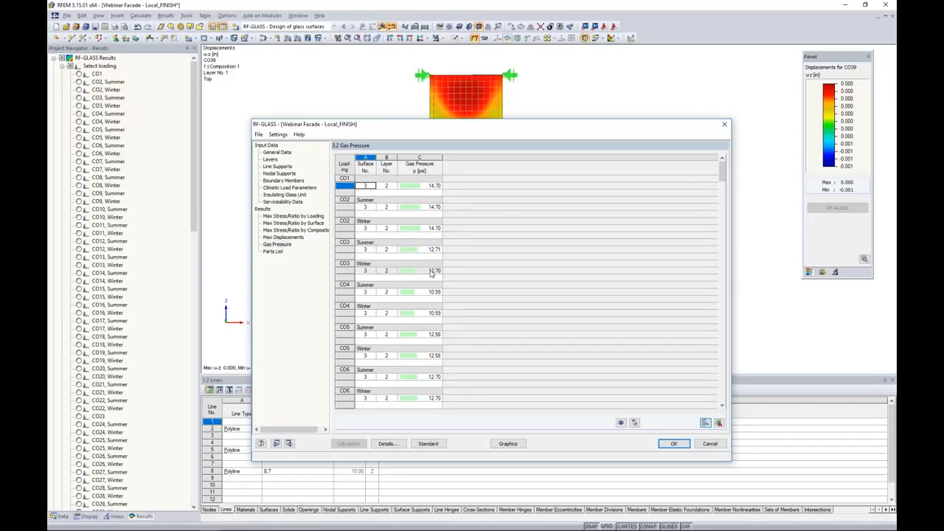
{"action": "scroll", "coordinate": [451, 330], "scroll_direction": "down", "scroll_amount": 3}
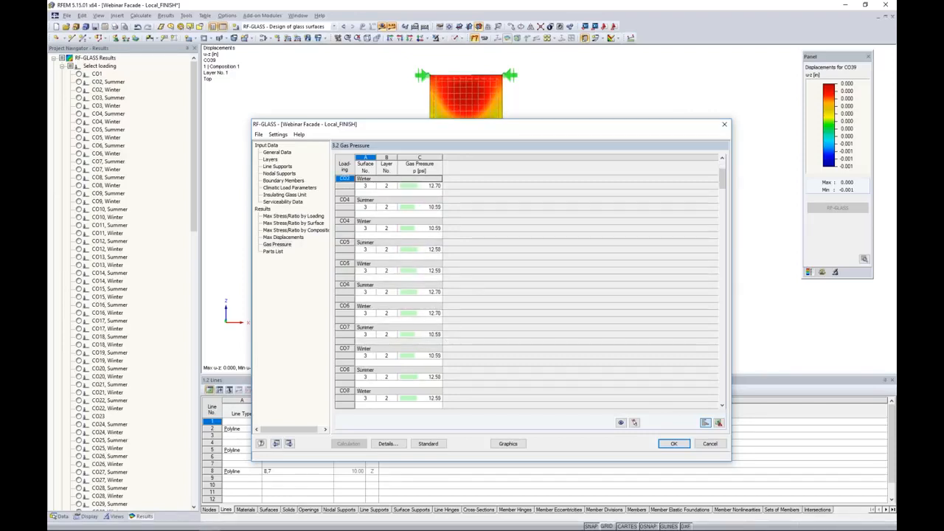
{"action": "scroll", "coordinate": [451, 291], "scroll_direction": "down", "scroll_amount": 6}
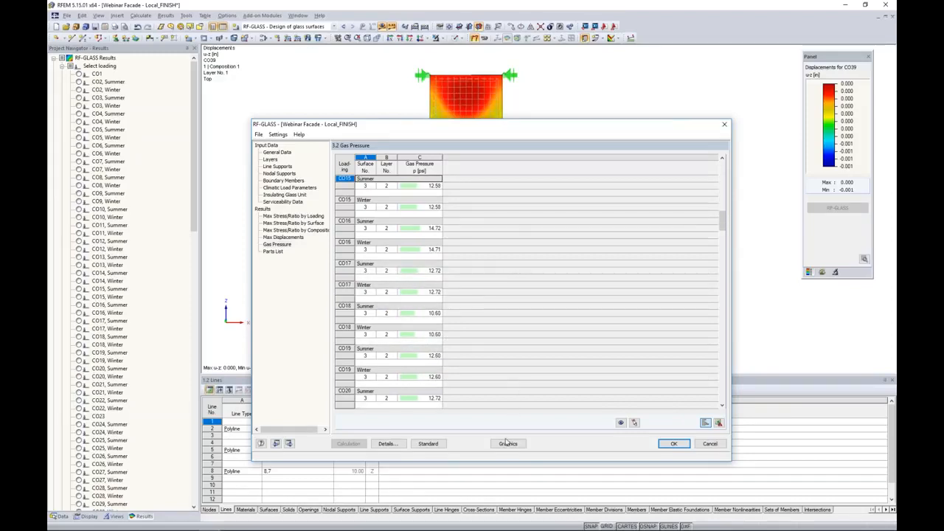
{"action": "left_click", "coordinate": [673, 443]}
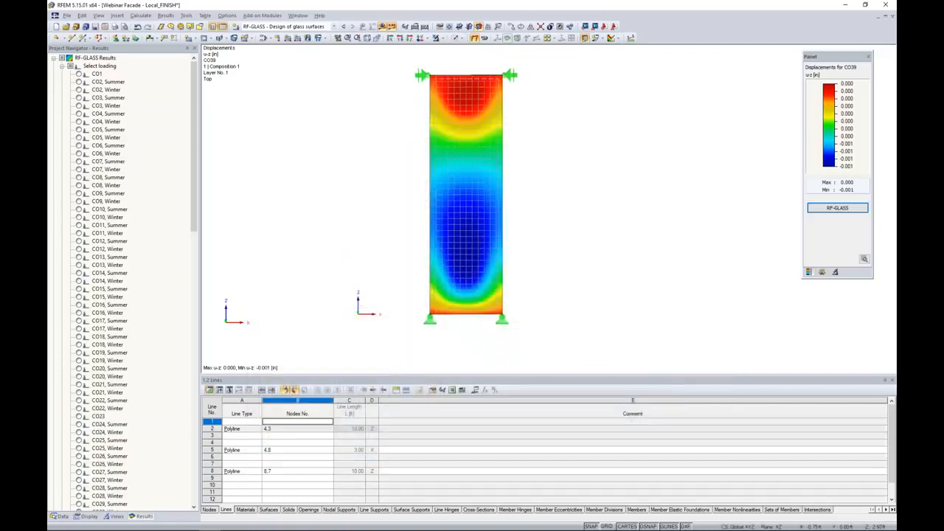
Display the τxy stresses for CO2, Summer on glass layer No. 3 in the results navigator
{"action": "scroll", "coordinate": [174, 164], "scroll_direction": "down", "scroll_amount": 4}
{"action": "scroll", "coordinate": [174, 164], "scroll_direction": "down", "scroll_amount": 15}
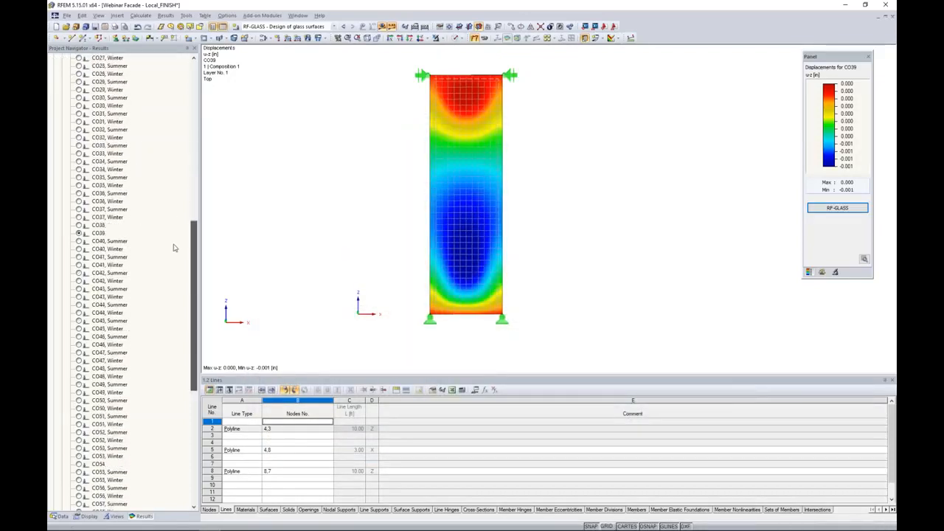
{"action": "scroll", "coordinate": [175, 298], "scroll_direction": "down", "scroll_amount": 3}
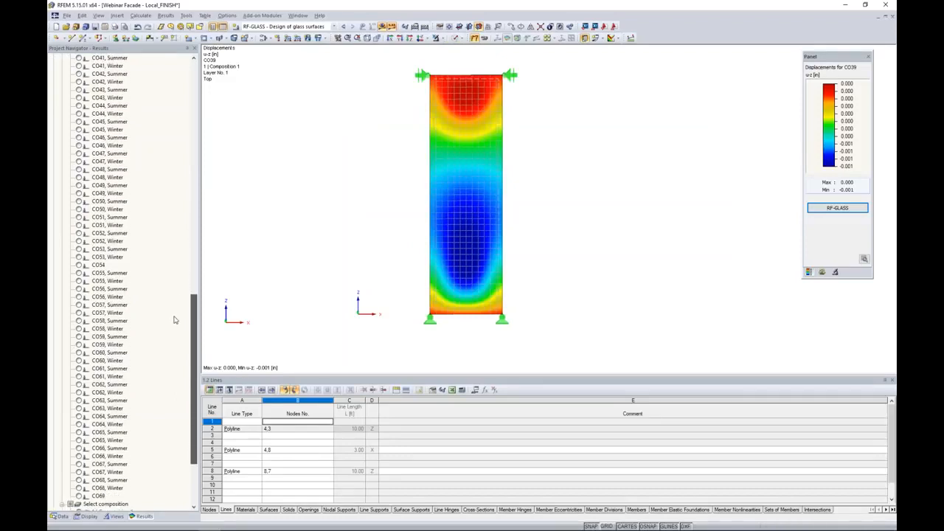
{"action": "scroll", "coordinate": [177, 341], "scroll_direction": "down", "scroll_amount": 2}
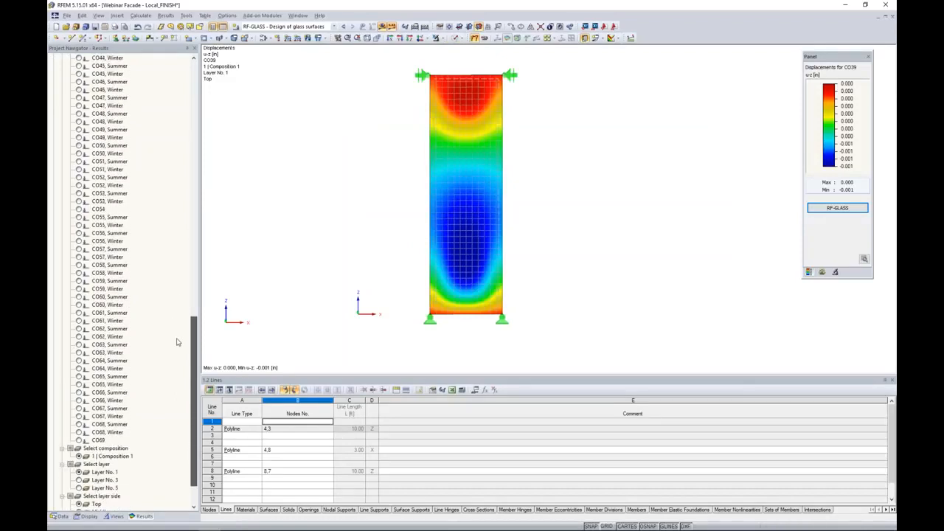
{"action": "scroll", "coordinate": [177, 341], "scroll_direction": "up", "scroll_amount": 14}
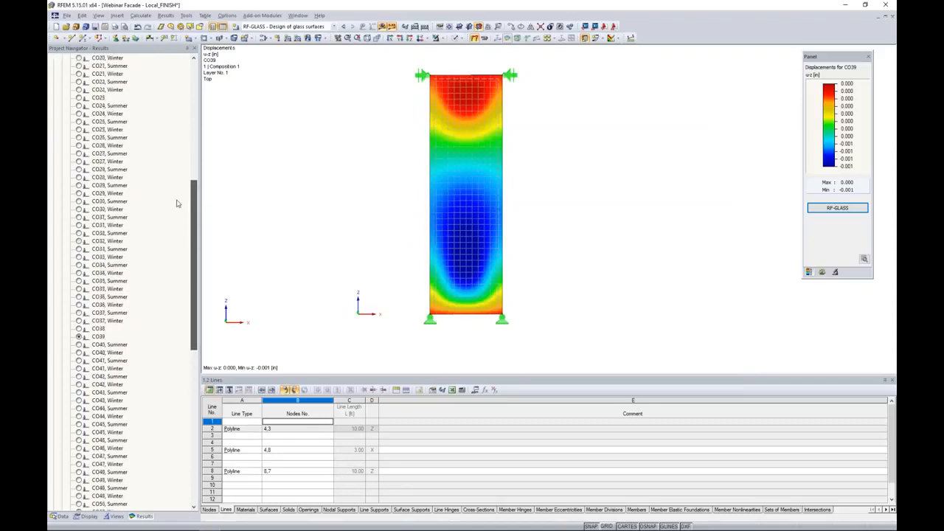
{"action": "scroll", "coordinate": [177, 197], "scroll_direction": "up", "scroll_amount": 12}
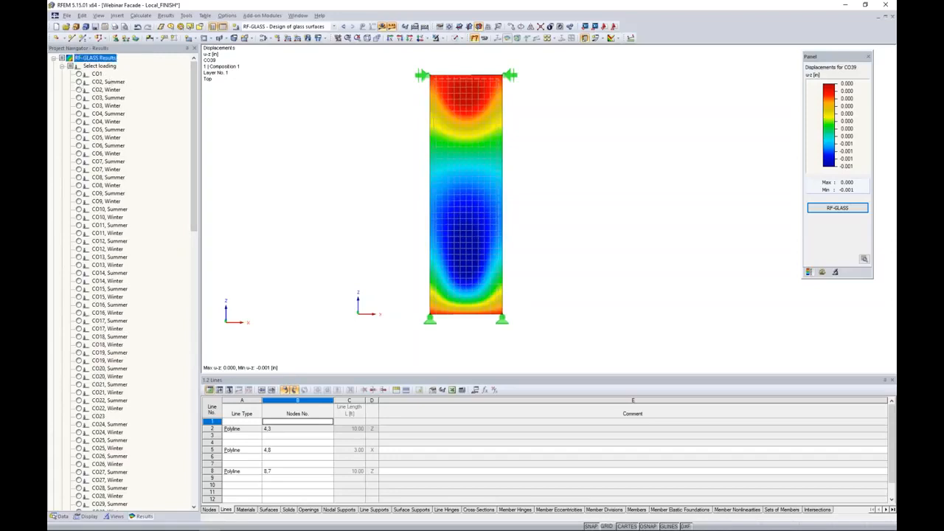
{"action": "left_click", "coordinate": [79, 83]}
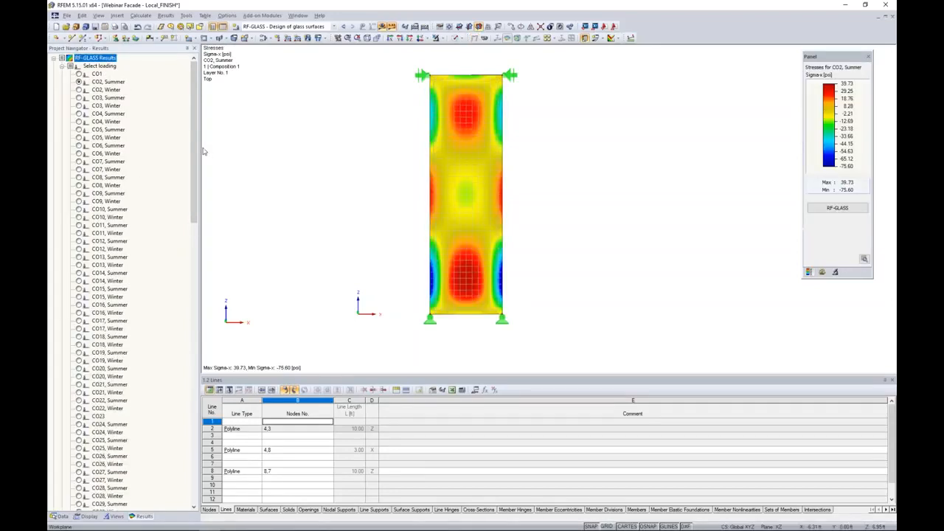
{"action": "left_click_drag", "start_coordinate": [192, 142], "coordinate": [186, 423]}
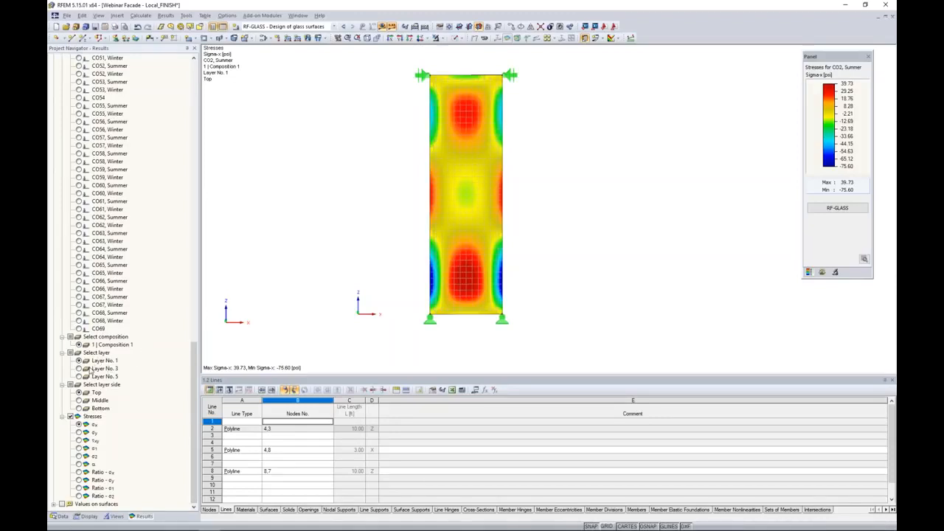
{"action": "left_click", "coordinate": [78, 369]}
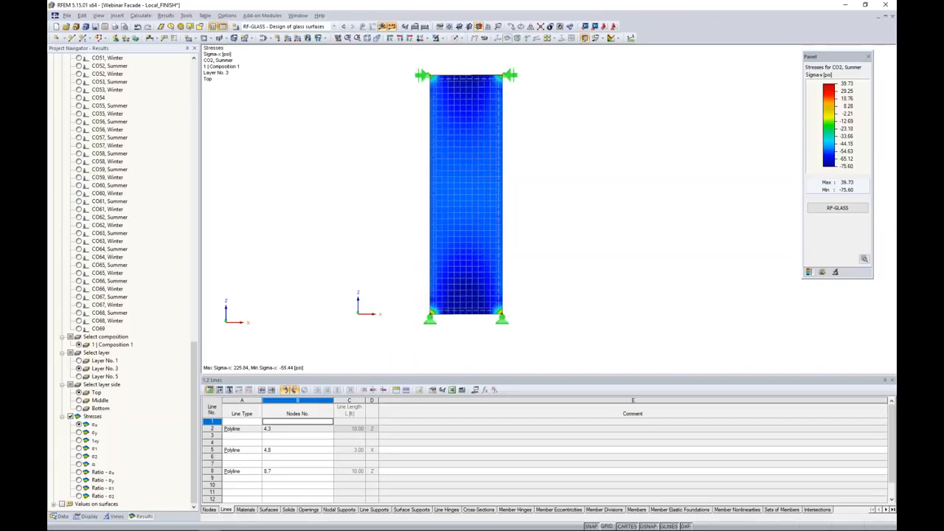
{"action": "left_click", "coordinate": [78, 432]}
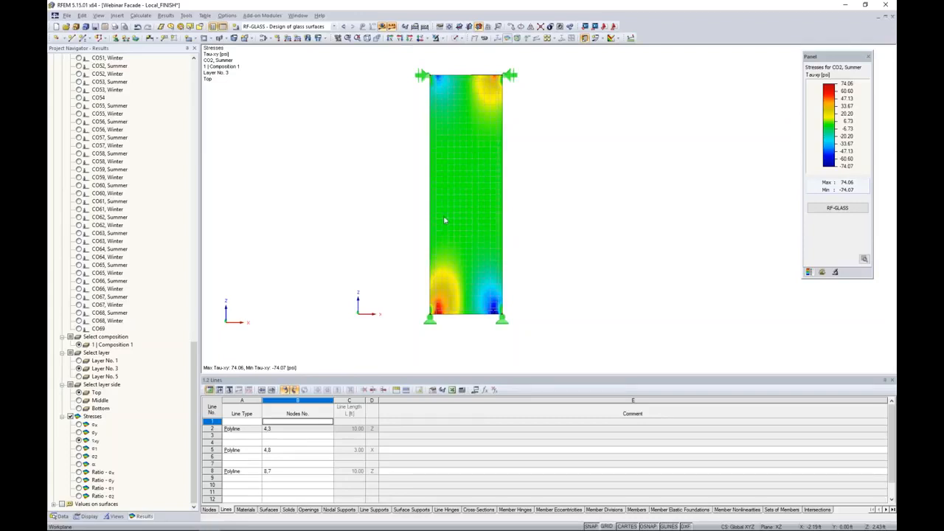
Switch to the Webinar Facade - Local_FINISH_RF_GLAS_S_P_3 model window
{"action": "left_click_drag", "start_coordinate": [943, 110], "coordinate": [514, 96]}
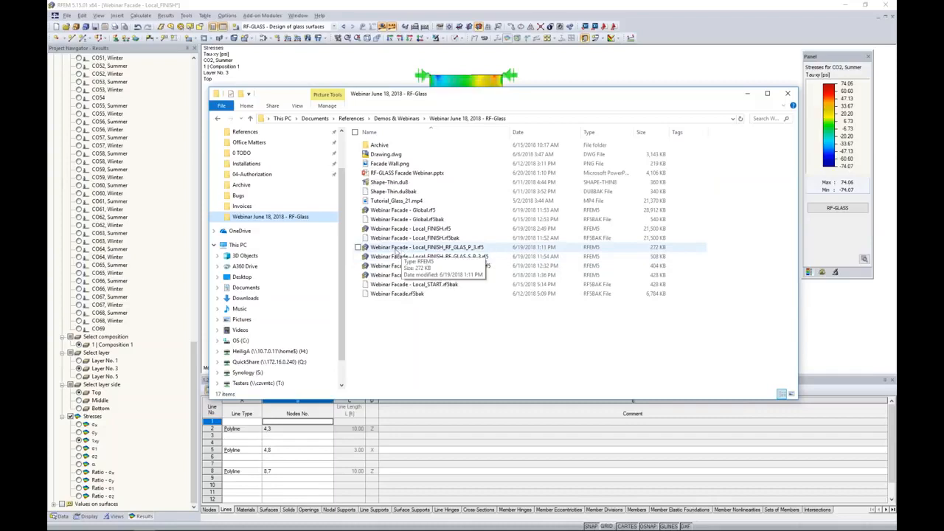
{"action": "left_click", "coordinate": [452, 258]}
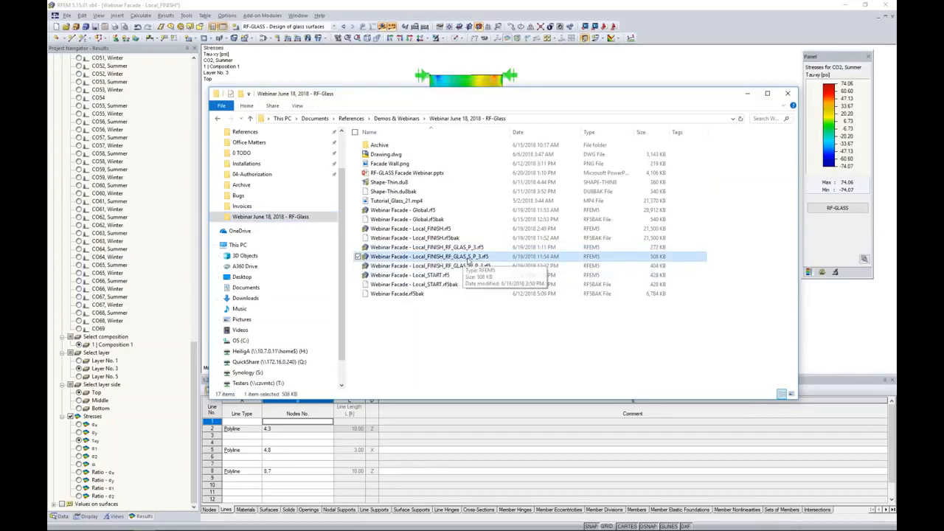
{"action": "left_click", "coordinate": [468, 267]}
{"action": "left_click", "coordinate": [464, 248]}
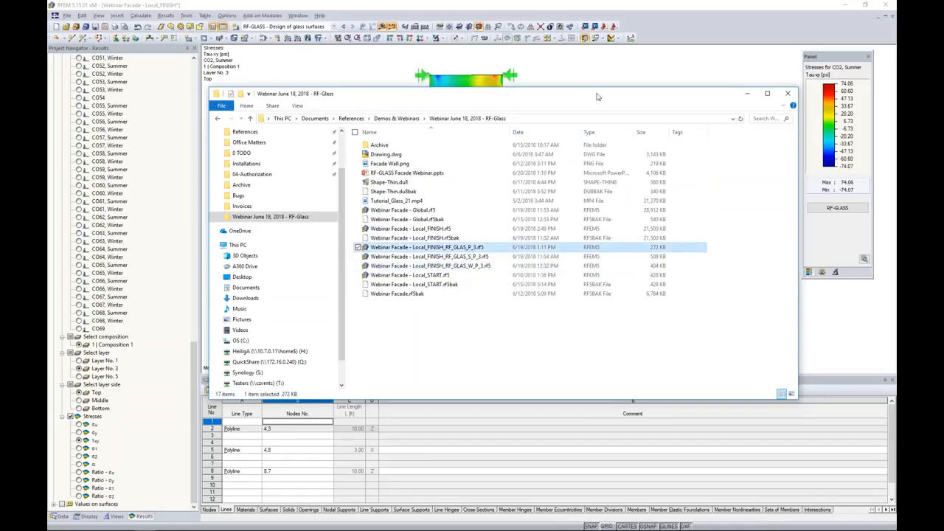
{"action": "left_click", "coordinate": [747, 93]}
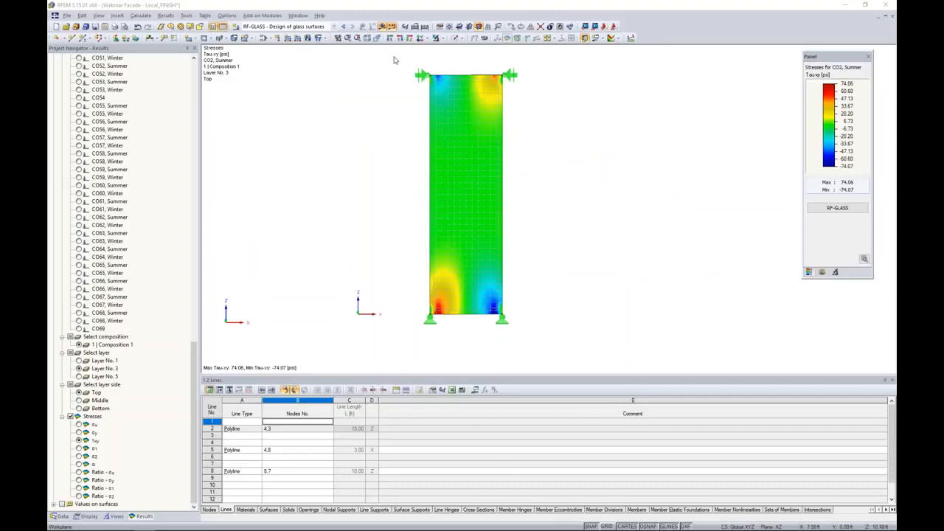
{"action": "left_click", "coordinate": [298, 15]}
{"action": "left_click", "coordinate": [334, 138]}
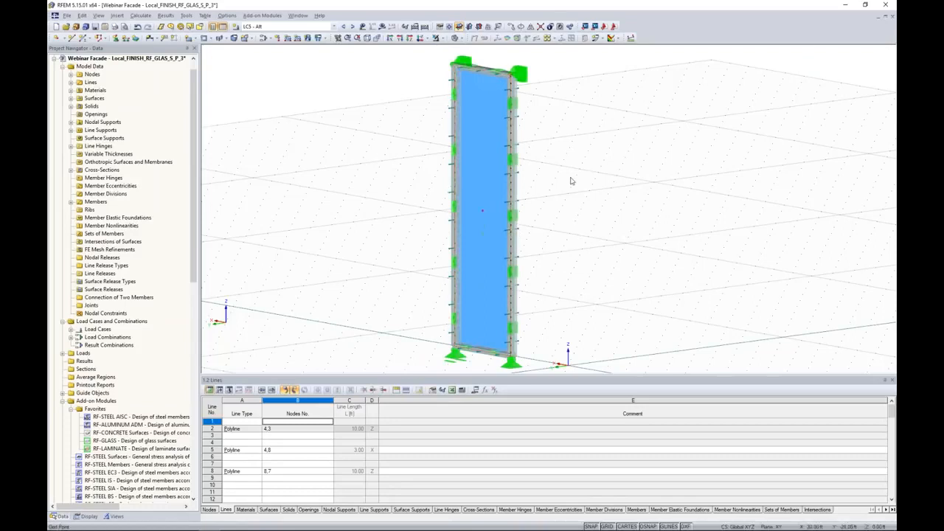
Open the display navigator and zoom in to examine the glass and gas layers at the pane's edge
{"action": "scroll", "coordinate": [547, 141], "scroll_direction": "up", "scroll_amount": 4}
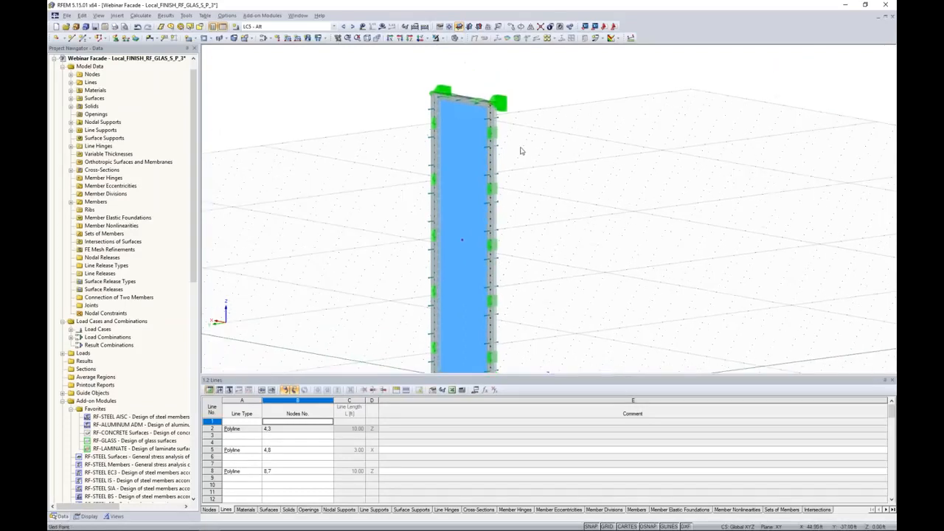
{"action": "left_click", "coordinate": [87, 517]}
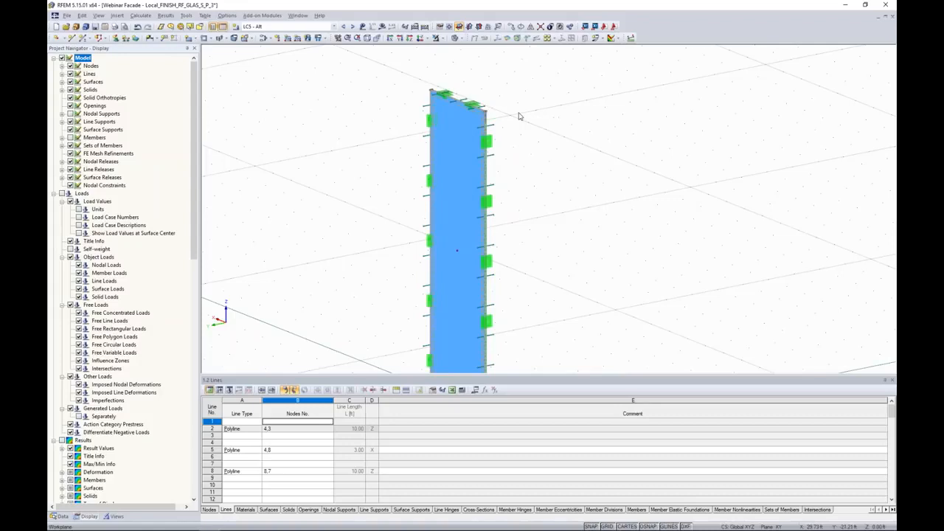
{"action": "scroll", "coordinate": [489, 115], "scroll_direction": "up", "scroll_amount": 4}
{"action": "scroll", "coordinate": [484, 114], "scroll_direction": "up", "scroll_amount": 3}
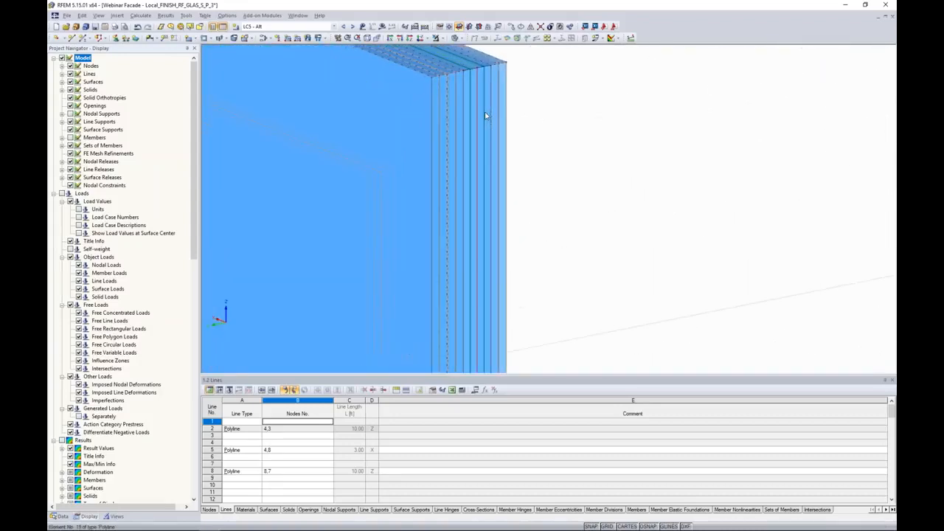
{"action": "middle_click_drag", "start_coordinate": [525, 118], "coordinate": [506, 159], "text": "ctrl"}
{"action": "middle_click_drag", "start_coordinate": [430, 168], "coordinate": [582, 138]}
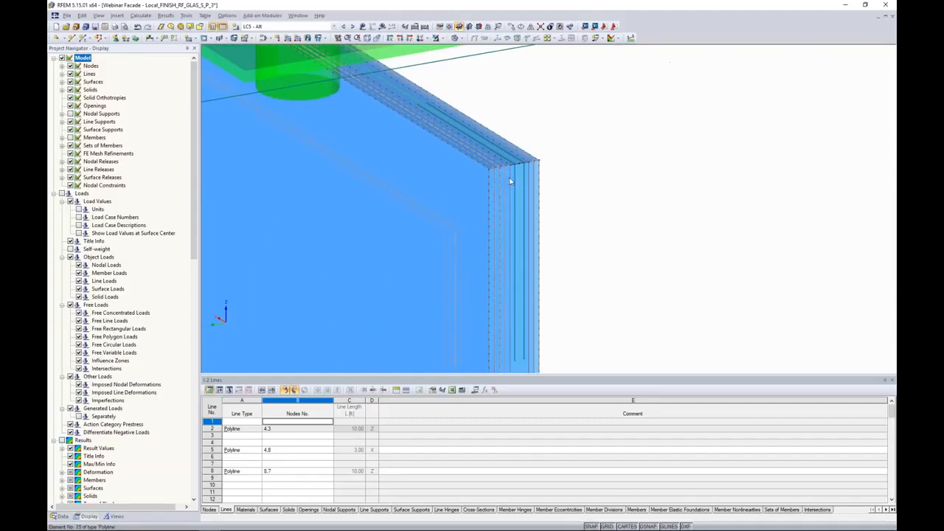
{"action": "scroll", "coordinate": [508, 178], "scroll_direction": "up", "scroll_amount": 3}
{"action": "scroll", "coordinate": [508, 179], "scroll_direction": "up", "scroll_amount": 2}
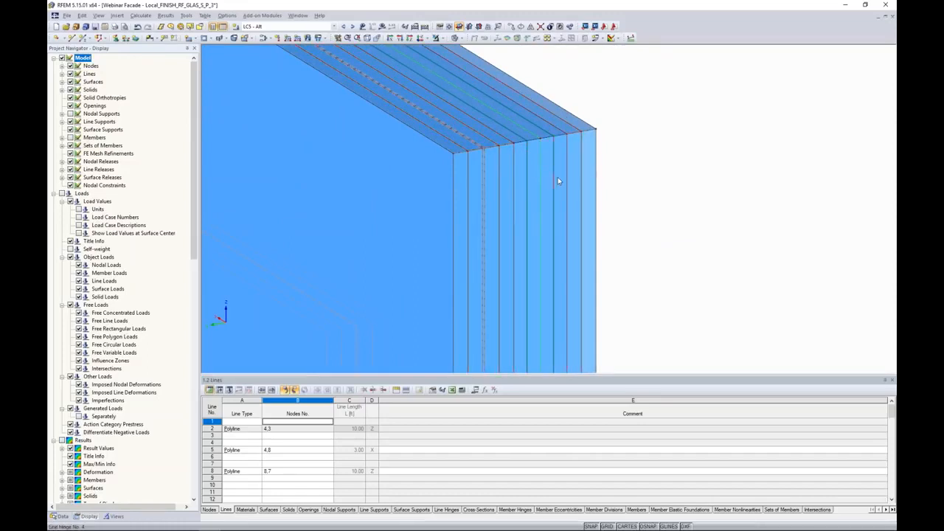
{"action": "scroll", "coordinate": [544, 182], "scroll_direction": "down", "scroll_amount": 5}
{"action": "scroll", "coordinate": [544, 184], "scroll_direction": "down", "scroll_amount": 3}
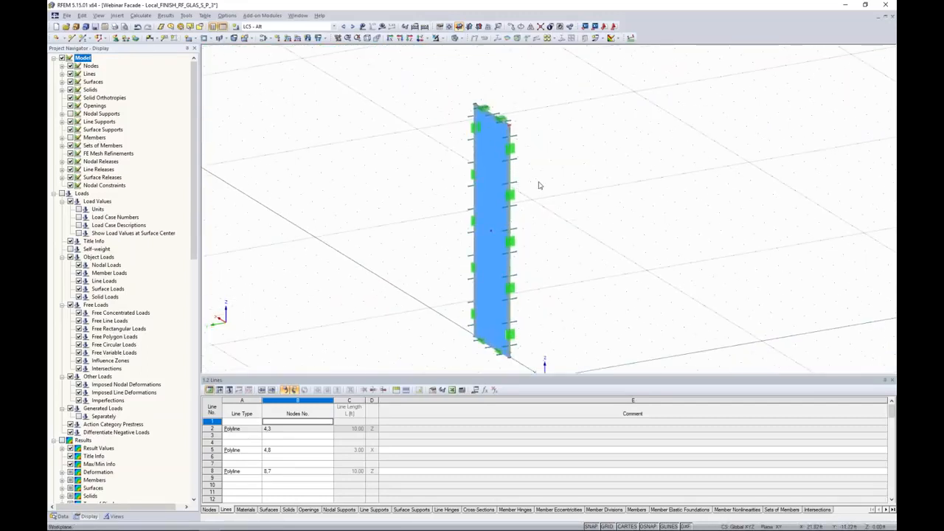
{"action": "scroll", "coordinate": [528, 195], "scroll_direction": "up", "scroll_amount": 4}
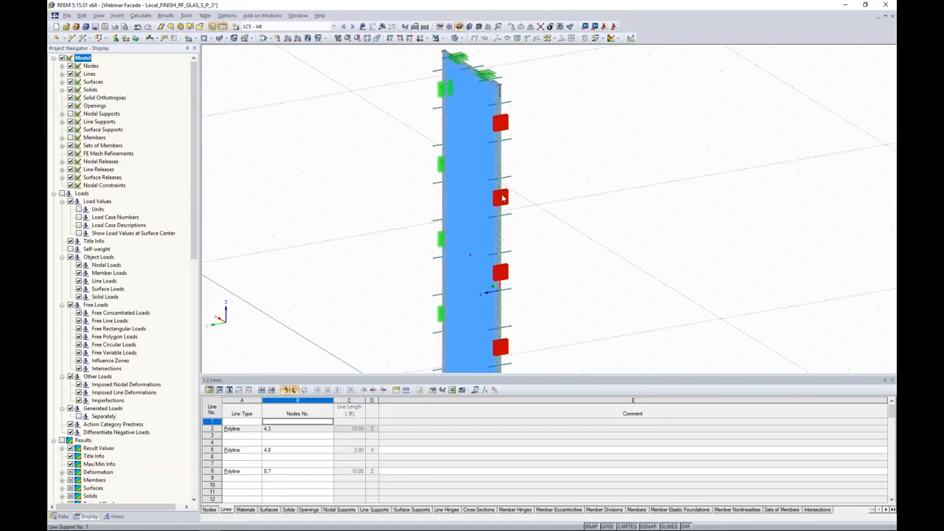
{"action": "mouse_move", "coordinate": [497, 270]}
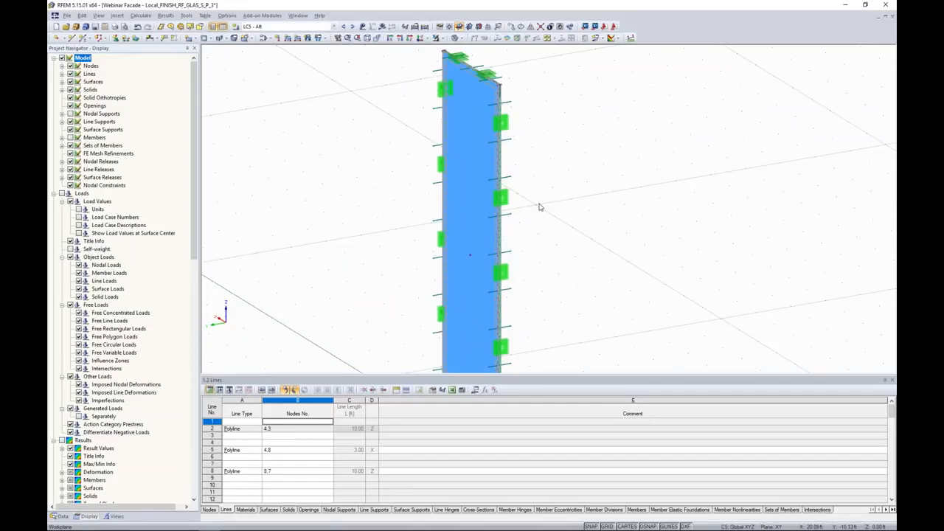
{"action": "scroll", "coordinate": [539, 207], "scroll_direction": "down", "scroll_amount": 1}
{"action": "scroll", "coordinate": [537, 172], "scroll_direction": "down", "scroll_amount": 2}
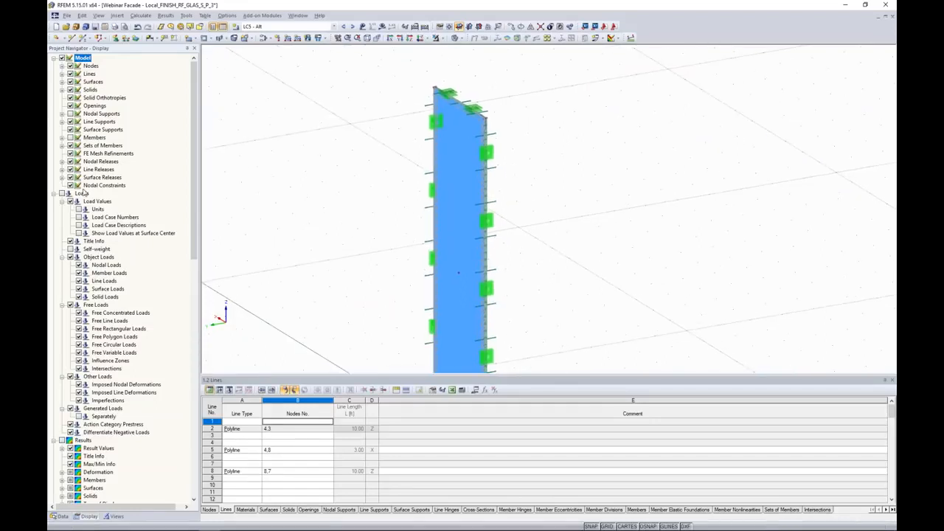
Turn on the display of members and inspect the frame profile and supports around the pane's top corner
{"action": "left_click", "coordinate": [71, 137]}
{"action": "scroll", "coordinate": [489, 117], "scroll_direction": "up", "scroll_amount": 4}
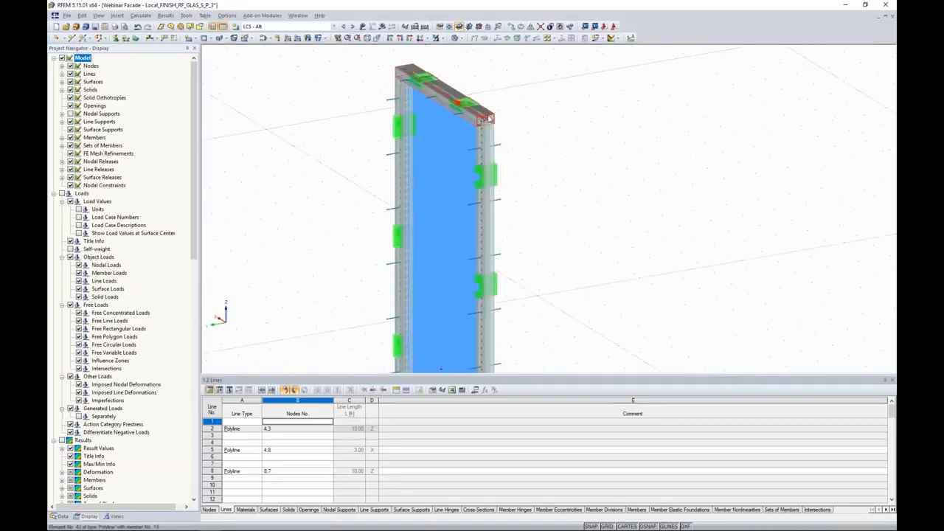
{"action": "scroll", "coordinate": [488, 117], "scroll_direction": "up", "scroll_amount": 6}
{"action": "scroll", "coordinate": [488, 116], "scroll_direction": "down", "scroll_amount": 5}
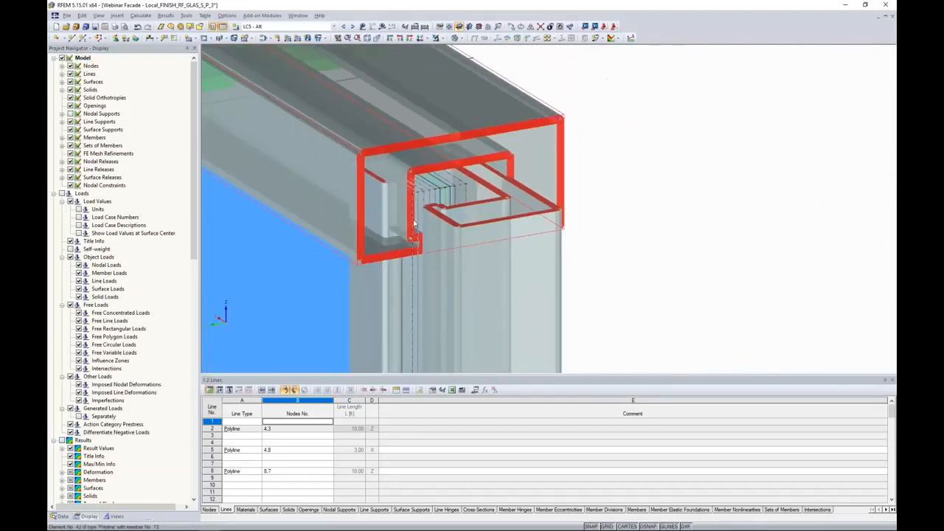
{"action": "scroll", "coordinate": [262, 210], "scroll_direction": "down", "scroll_amount": 4}
{"action": "left_click", "coordinate": [70, 113]}
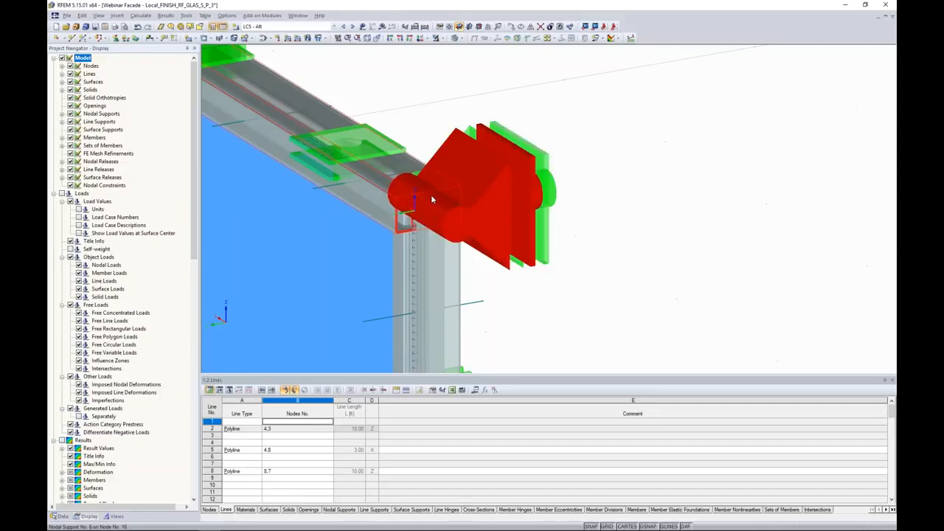
{"action": "scroll", "coordinate": [525, 224], "scroll_direction": "down", "scroll_amount": 5}
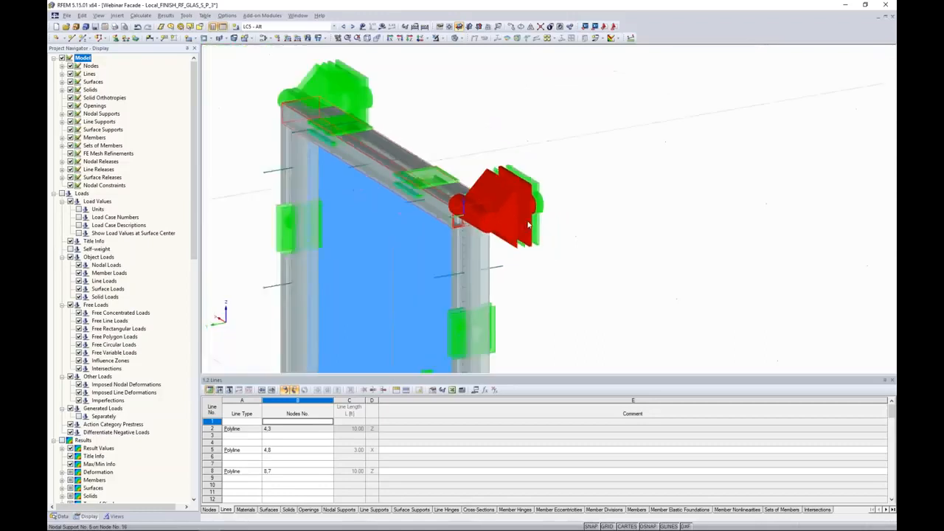
{"action": "scroll", "coordinate": [586, 211], "scroll_direction": "down", "scroll_amount": 4}
{"action": "middle_click_drag", "start_coordinate": [588, 215], "coordinate": [546, 173], "text": "ctrl"}
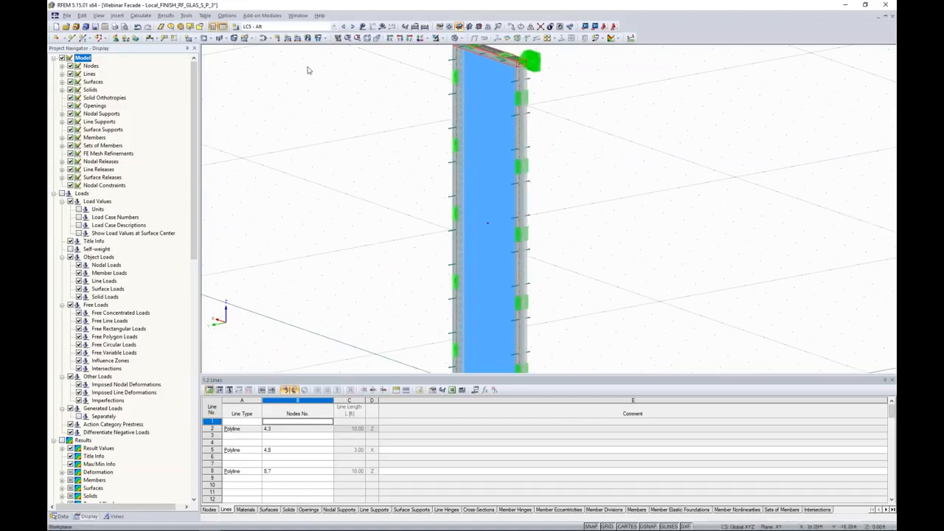
Show the loads of load case LC4 - Atmos on the model, then switch to LC5 - Alt
{"action": "left_click", "coordinate": [293, 26]}
{"action": "scroll", "coordinate": [302, 53], "scroll_direction": "up", "scroll_amount": 2}
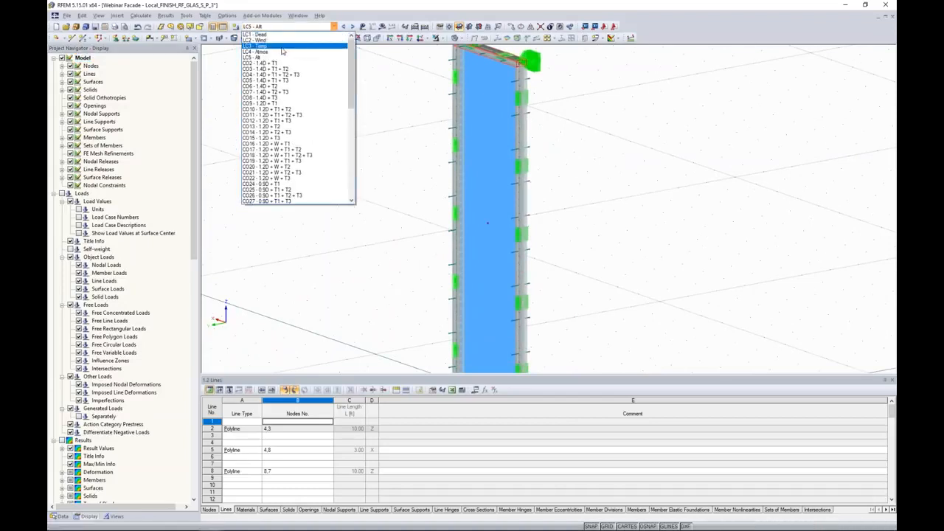
{"action": "left_click", "coordinate": [281, 52]}
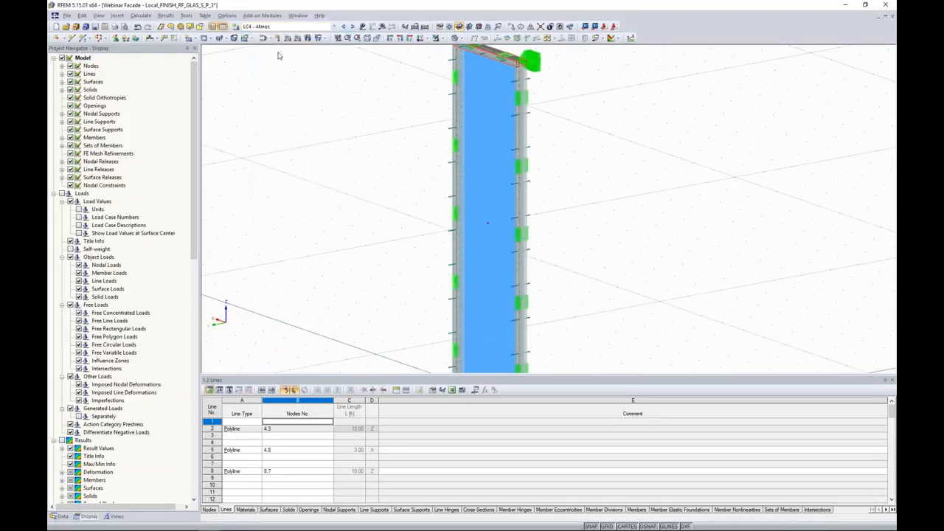
{"action": "left_click", "coordinate": [363, 27]}
{"action": "scroll", "coordinate": [599, 161], "scroll_direction": "down", "scroll_amount": 3}
{"action": "middle_click_drag", "start_coordinate": [598, 161], "coordinate": [552, 177]}
{"action": "scroll", "coordinate": [547, 195], "scroll_direction": "down", "scroll_amount": 1}
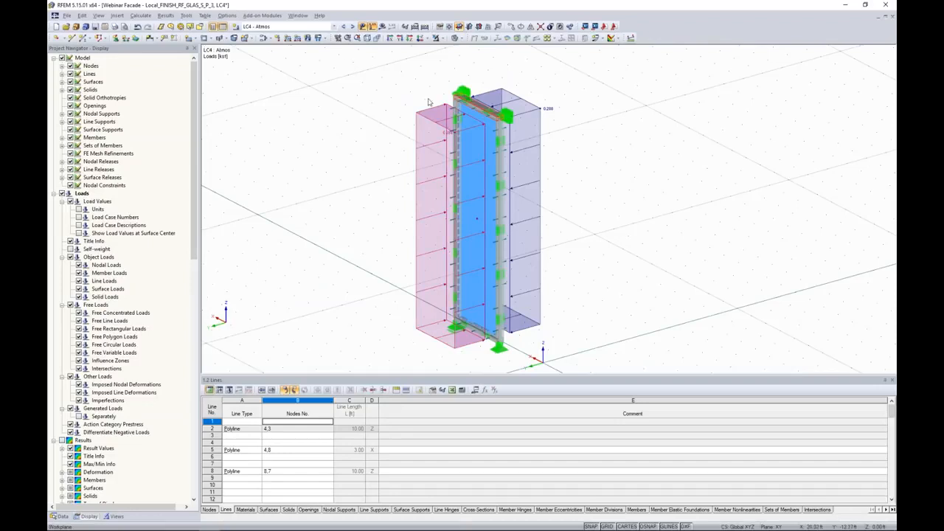
{"action": "left_click", "coordinate": [352, 26]}
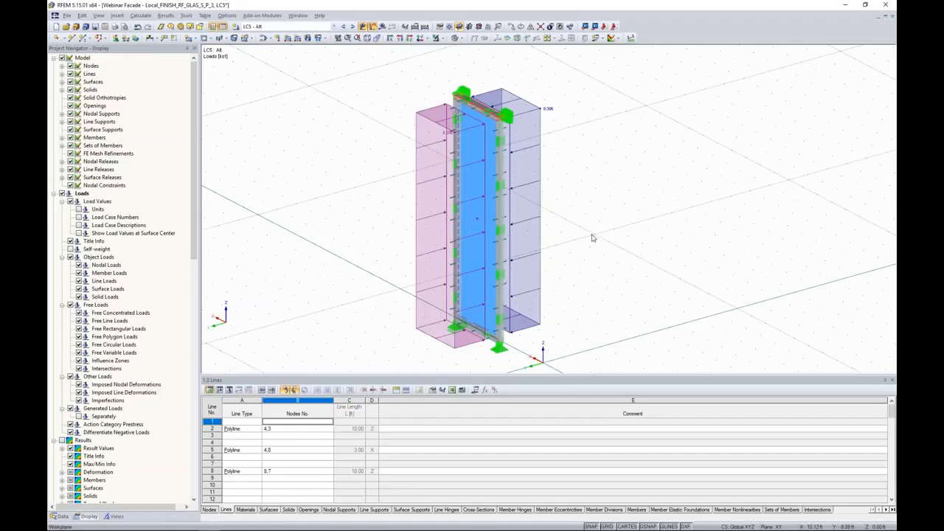
Switch to the PowerPoint slide show on RF-GLASS helper supports and advance to the next slide
{"action": "key", "text": "super+Tab"}
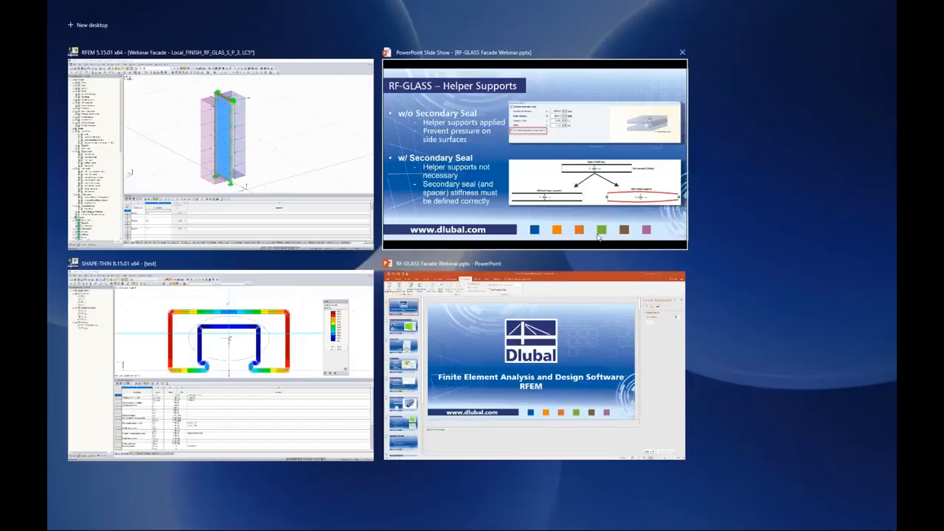
{"action": "left_click", "coordinate": [599, 235]}
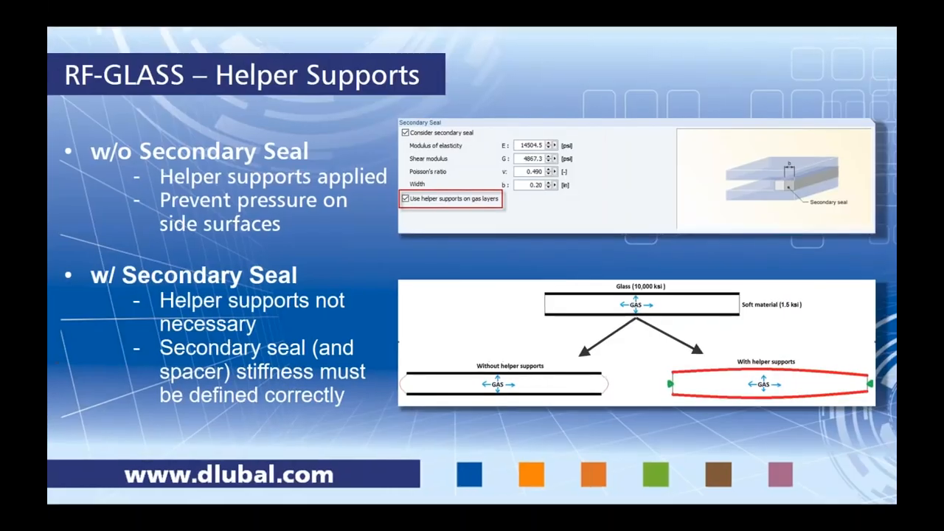
{"action": "key", "text": "Right"}
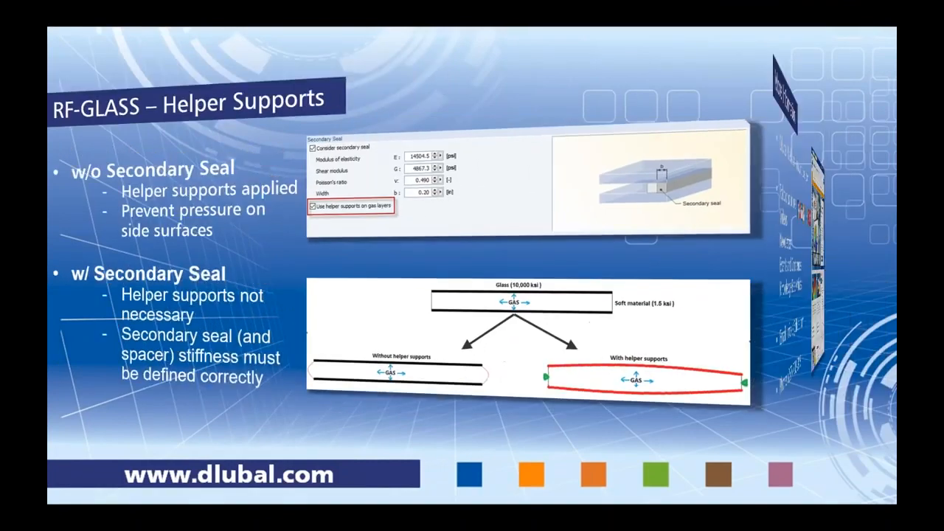